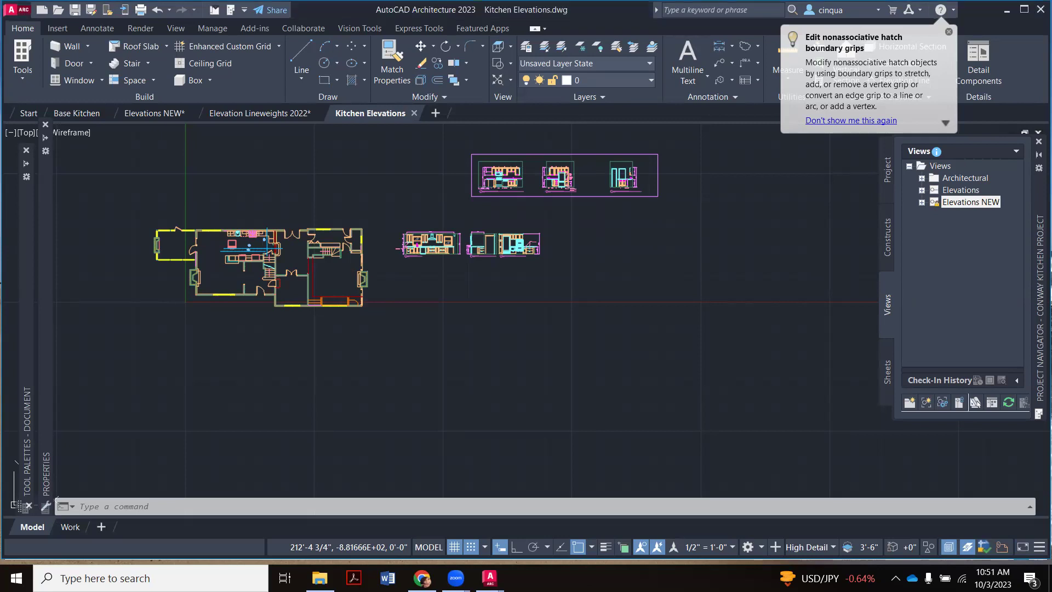
Zoom in until the Kitchen Elevation - Sink Wall, with its cabinets, windows and hood, fills the view.
{"action": "scroll", "coordinate": [632, 268], "scroll_direction": "up", "scroll_amount": 5}
{"action": "scroll", "coordinate": [631, 268], "scroll_direction": "down", "scroll_amount": 4}
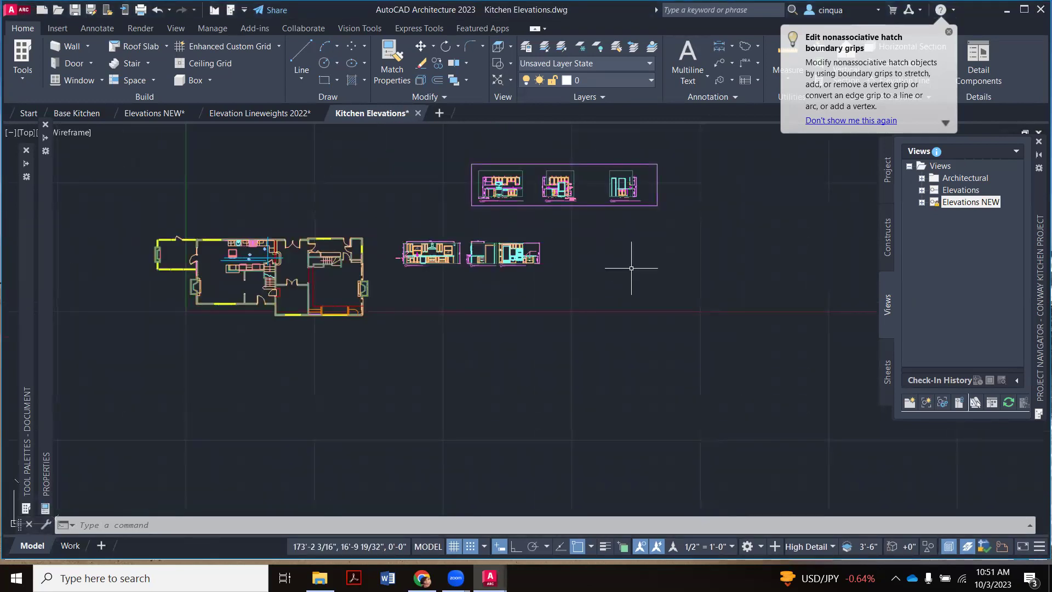
{"action": "scroll", "coordinate": [204, 269], "scroll_direction": "up", "scroll_amount": 4}
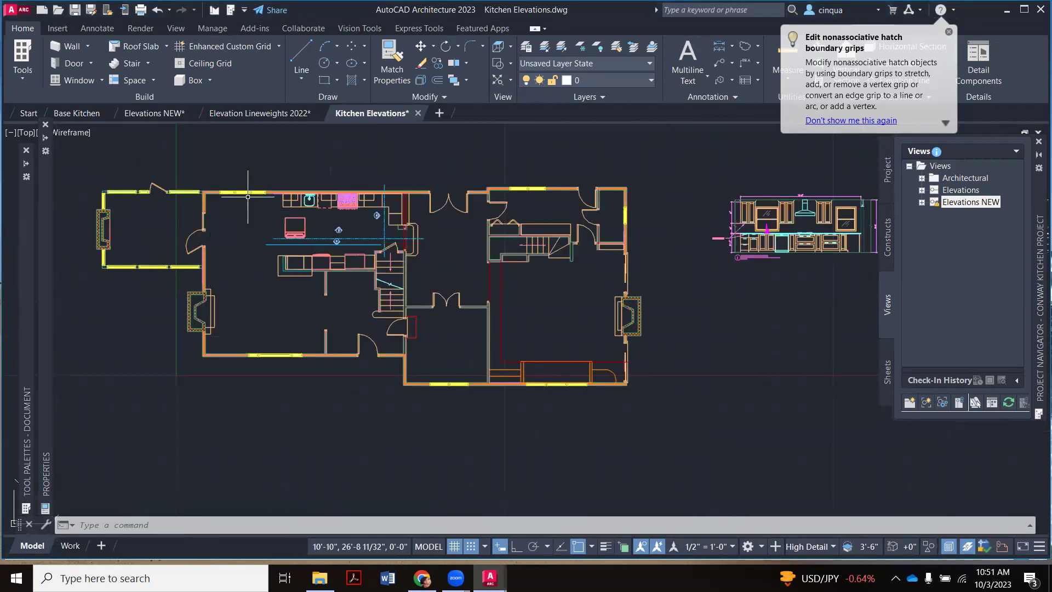
{"action": "left_click", "coordinate": [245, 200]}
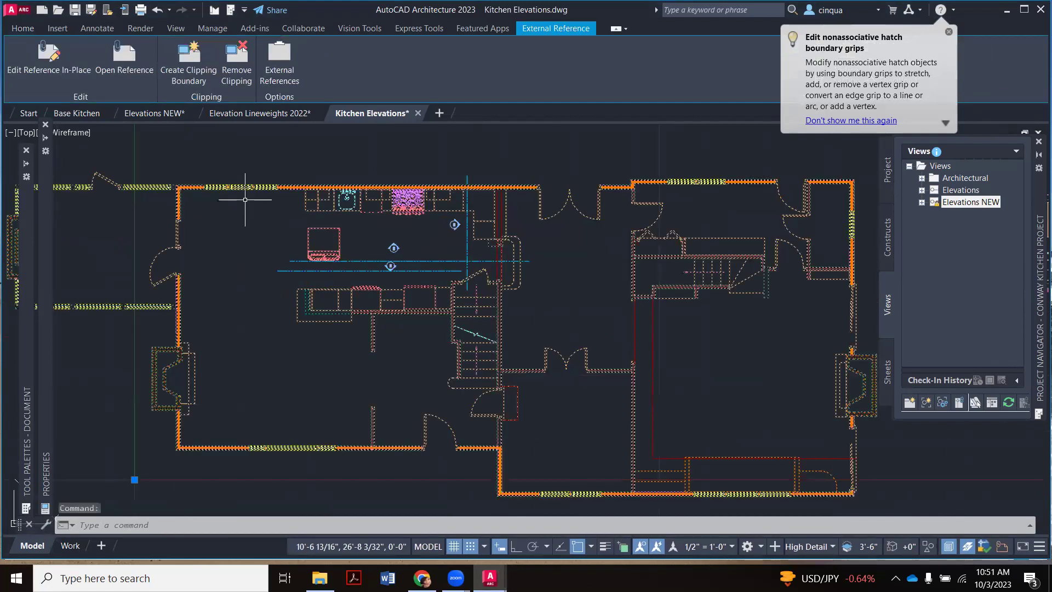
{"action": "key", "text": "Escape"}
{"action": "scroll", "coordinate": [300, 197], "scroll_direction": "up", "scroll_amount": 4}
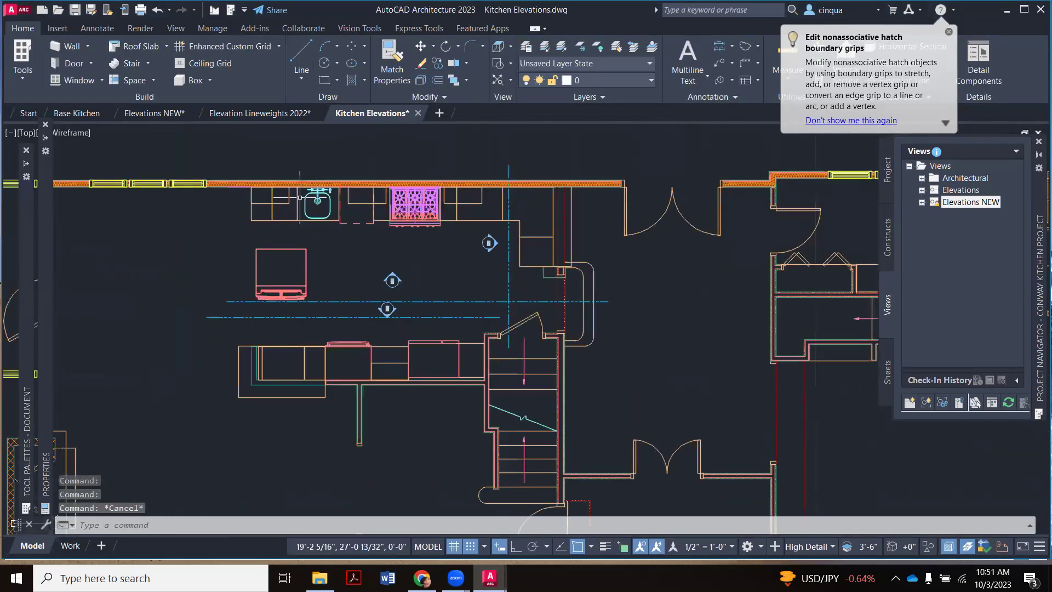
{"action": "scroll", "coordinate": [330, 190], "scroll_direction": "down", "scroll_amount": 3}
{"action": "scroll", "coordinate": [378, 235], "scroll_direction": "up", "scroll_amount": 3}
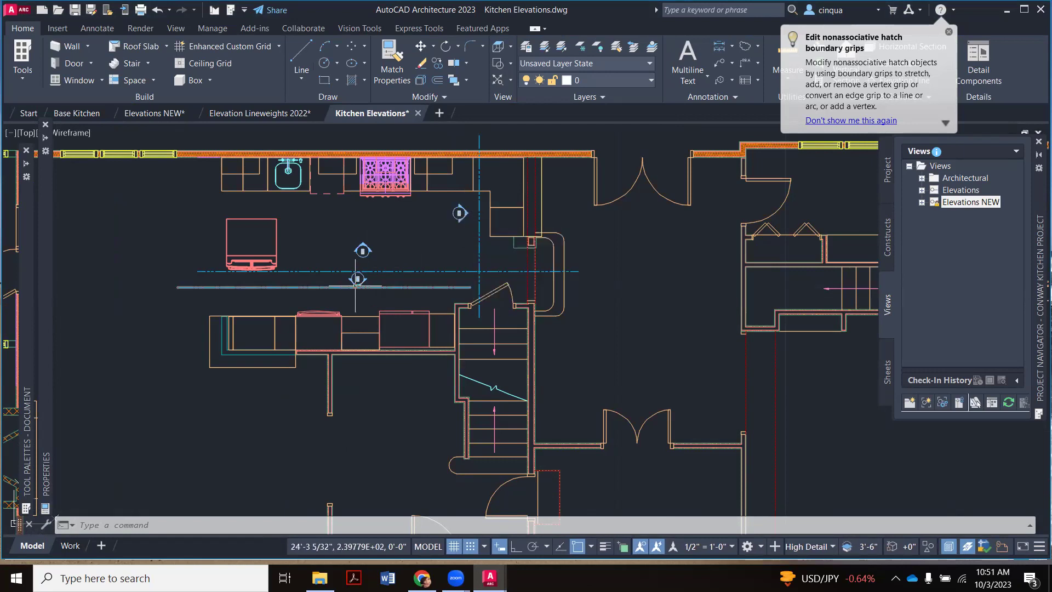
{"action": "scroll", "coordinate": [307, 249], "scroll_direction": "up", "scroll_amount": 2}
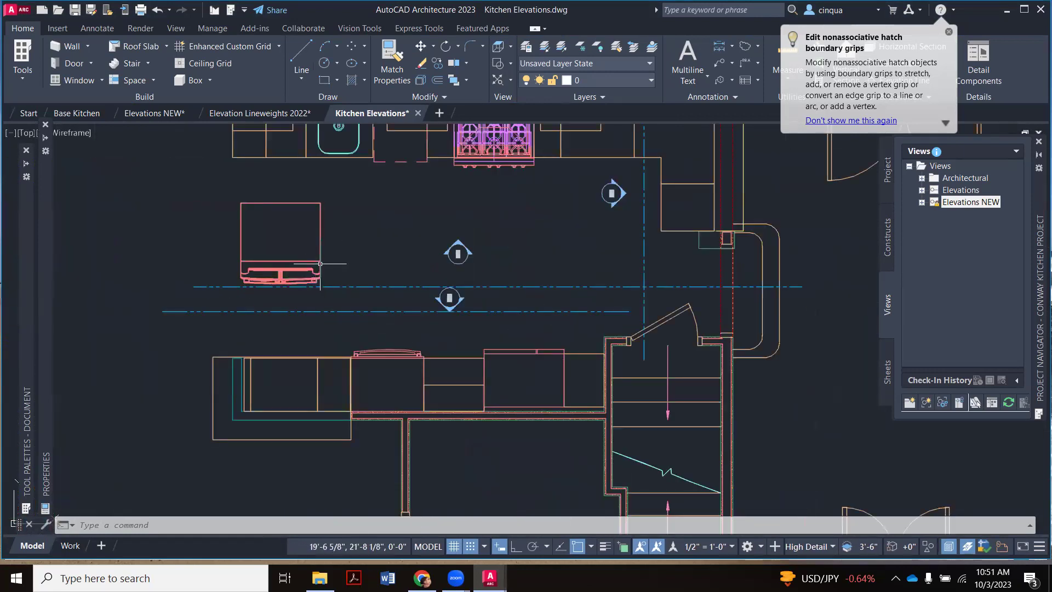
{"action": "scroll", "coordinate": [324, 269], "scroll_direction": "down", "scroll_amount": 4}
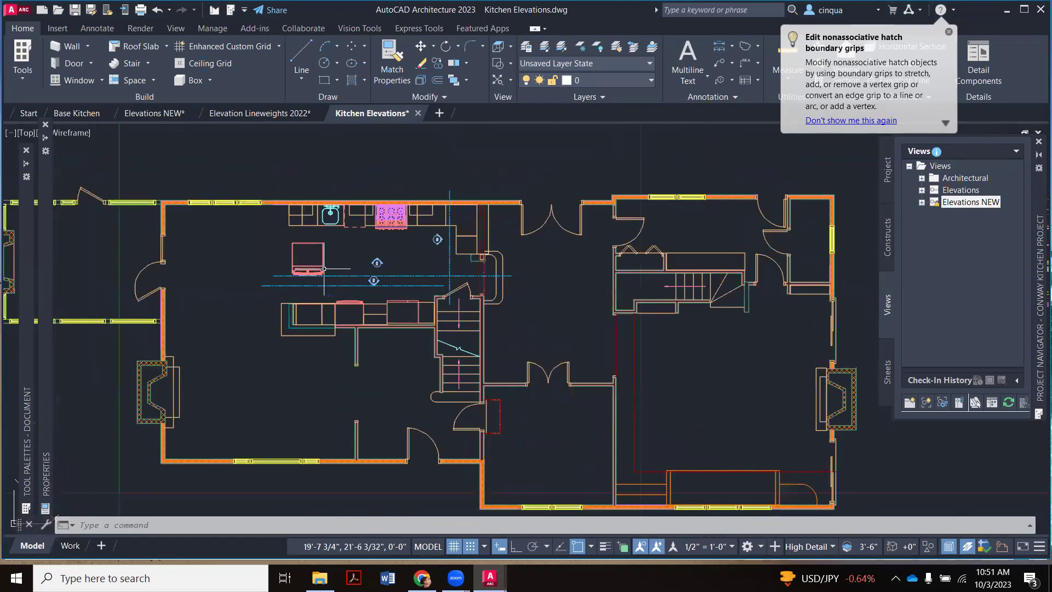
{"action": "scroll", "coordinate": [324, 268], "scroll_direction": "down", "scroll_amount": 6}
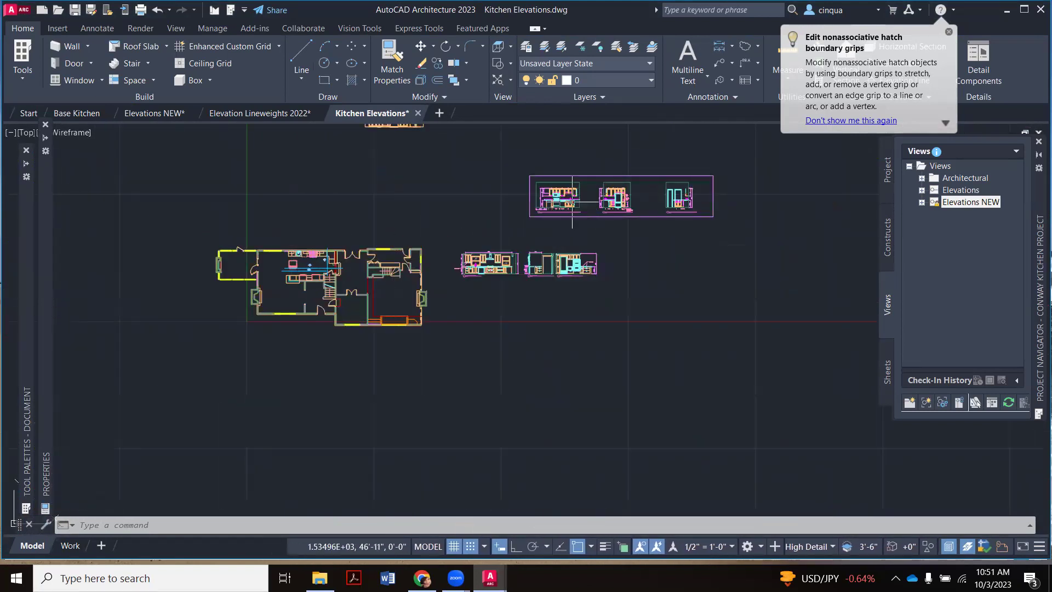
{"action": "scroll", "coordinate": [573, 200], "scroll_direction": "up", "scroll_amount": 3}
{"action": "scroll", "coordinate": [574, 200], "scroll_direction": "up", "scroll_amount": 1}
{"action": "scroll", "coordinate": [597, 195], "scroll_direction": "down", "scroll_amount": 4}
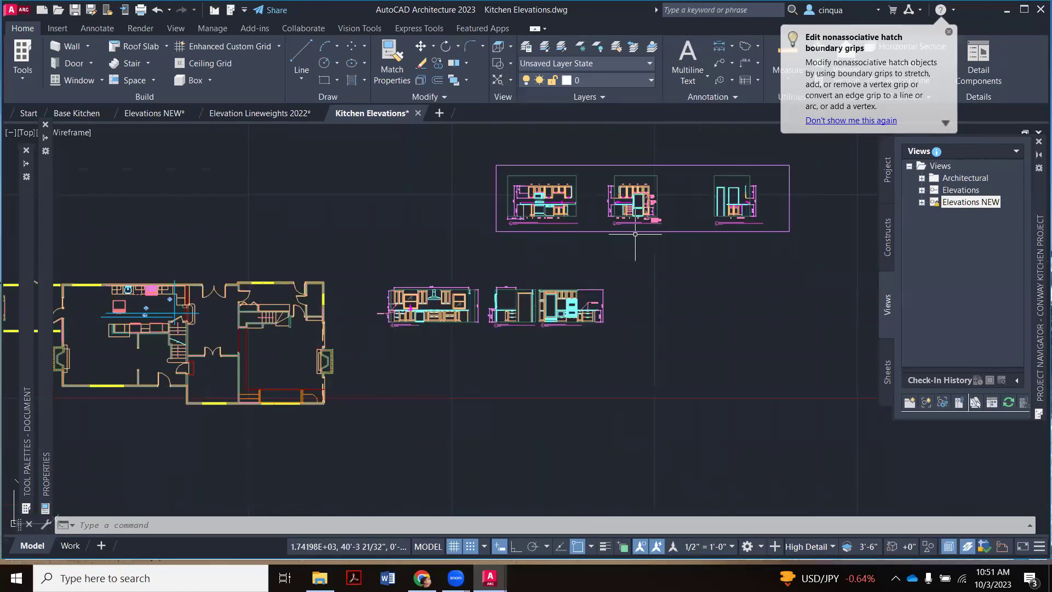
{"action": "scroll", "coordinate": [425, 327], "scroll_direction": "up", "scroll_amount": 5}
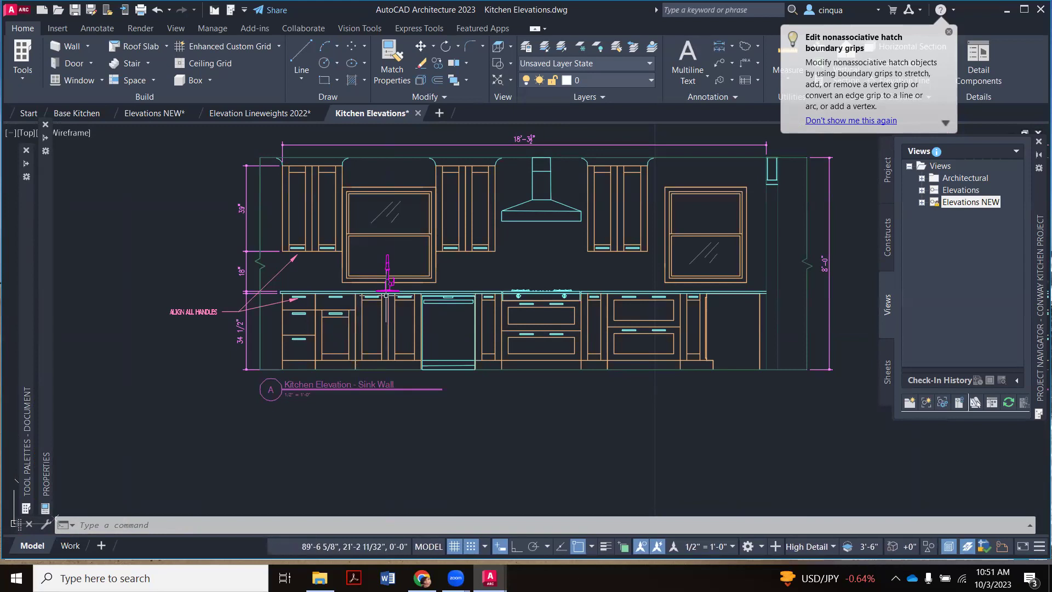
{"action": "scroll", "coordinate": [335, 201], "scroll_direction": "up", "scroll_amount": 2}
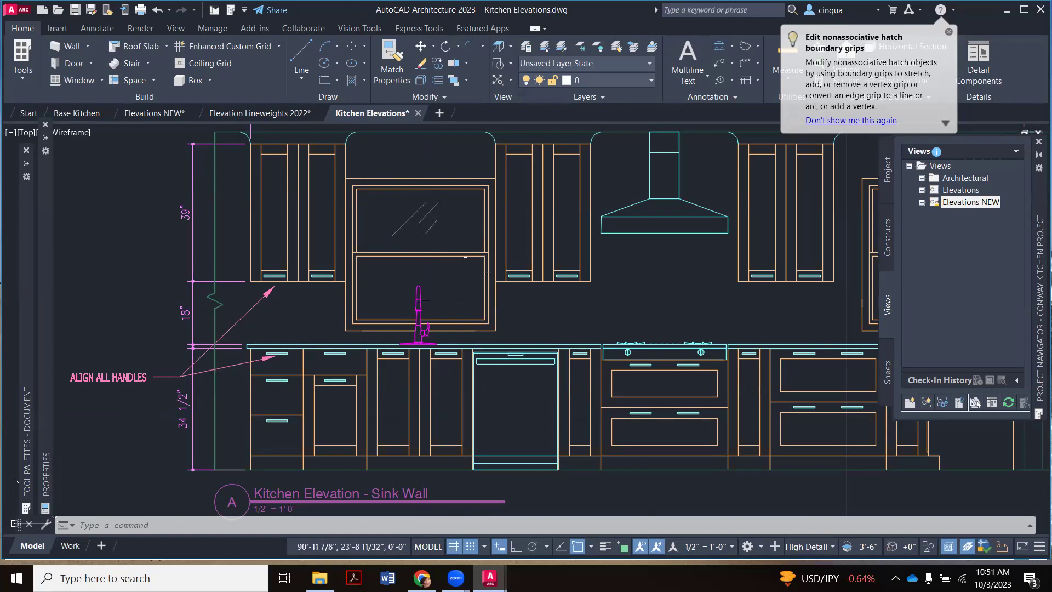
{"action": "scroll", "coordinate": [442, 274], "scroll_direction": "down", "scroll_amount": 2}
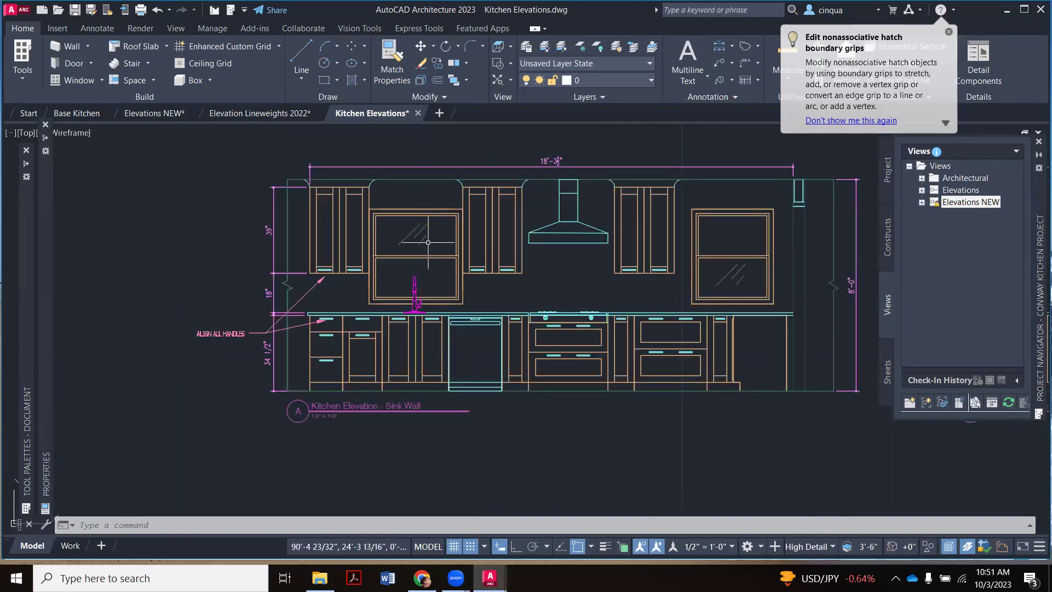
{"action": "scroll", "coordinate": [417, 234], "scroll_direction": "up", "scroll_amount": 4}
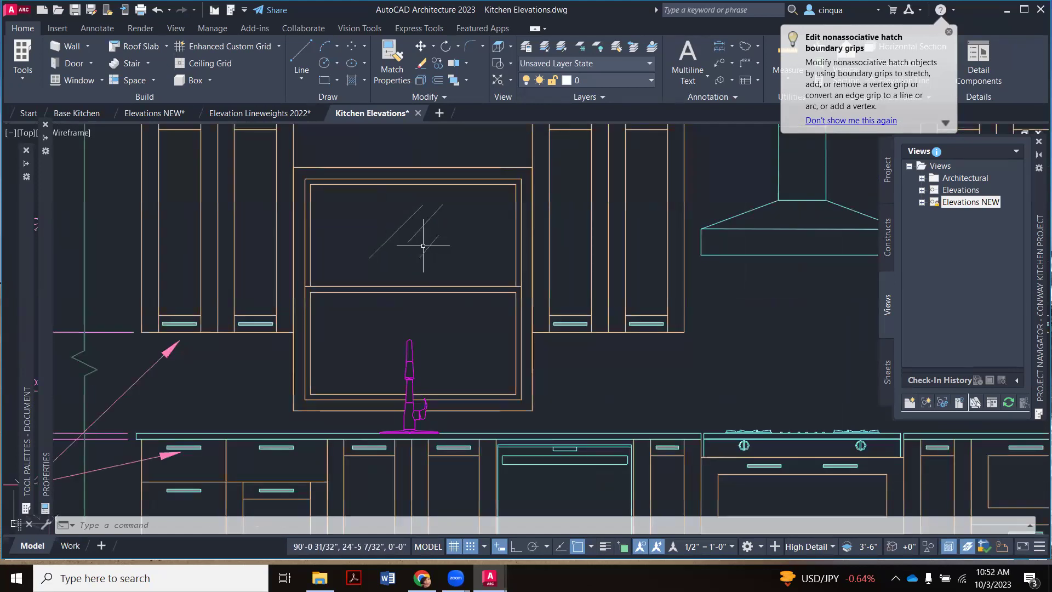
{"action": "scroll", "coordinate": [422, 236], "scroll_direction": "down", "scroll_amount": 2}
{"action": "scroll", "coordinate": [425, 239], "scroll_direction": "down", "scroll_amount": 2}
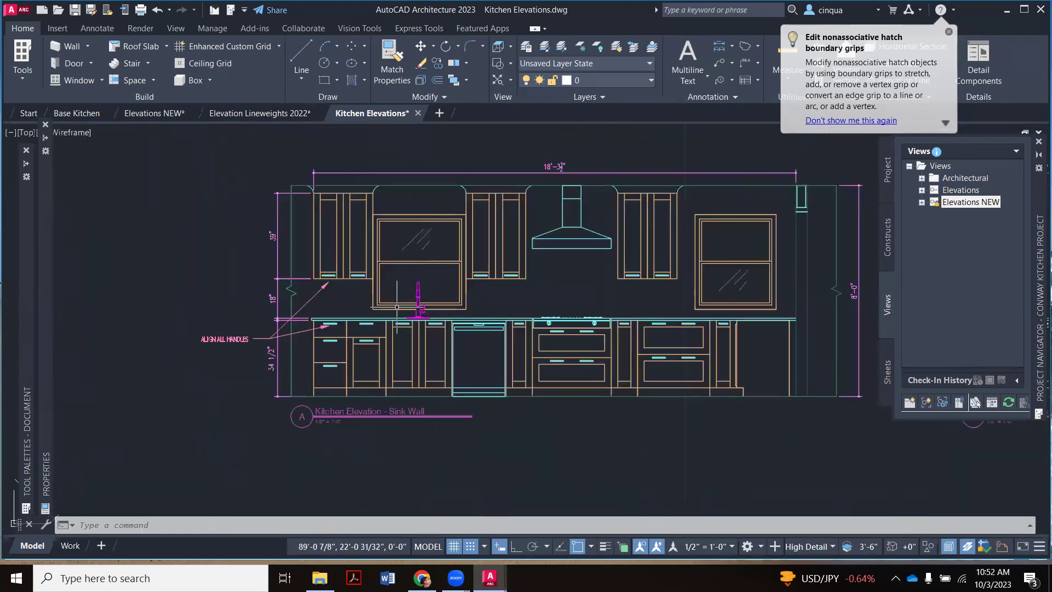
{"action": "scroll", "coordinate": [390, 346], "scroll_direction": "up", "scroll_amount": 4}
{"action": "scroll", "coordinate": [406, 329], "scroll_direction": "down", "scroll_amount": 2}
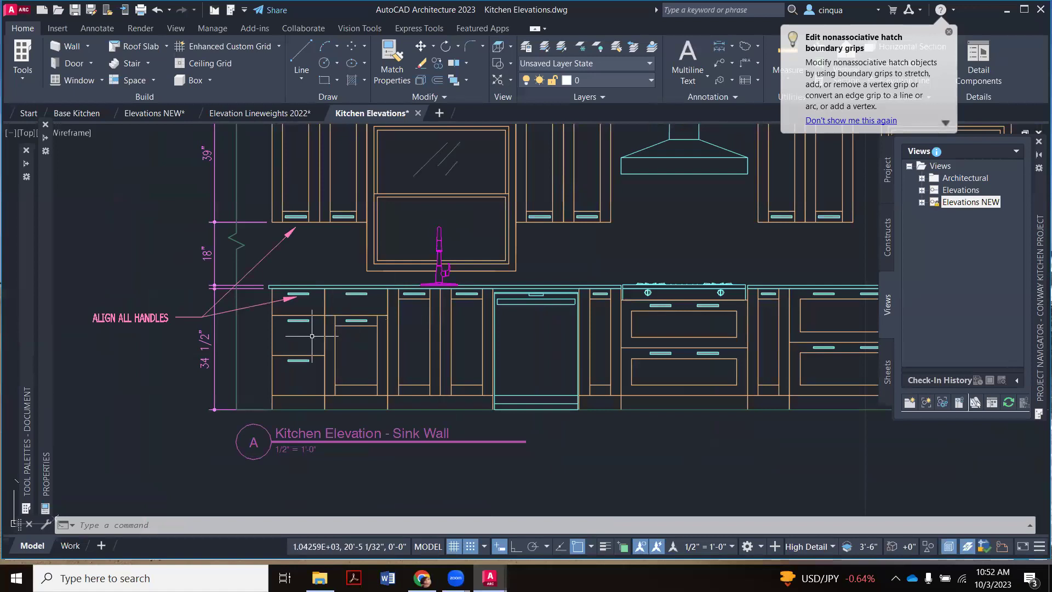
{"action": "scroll", "coordinate": [307, 332], "scroll_direction": "down", "scroll_amount": 2}
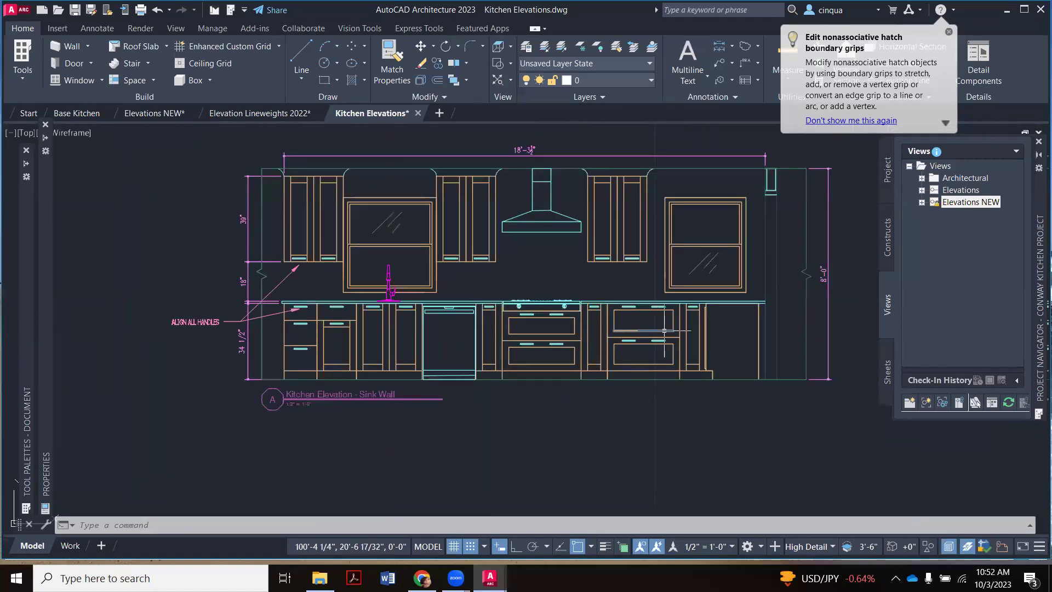
{"action": "scroll", "coordinate": [693, 337], "scroll_direction": "up", "scroll_amount": 2}
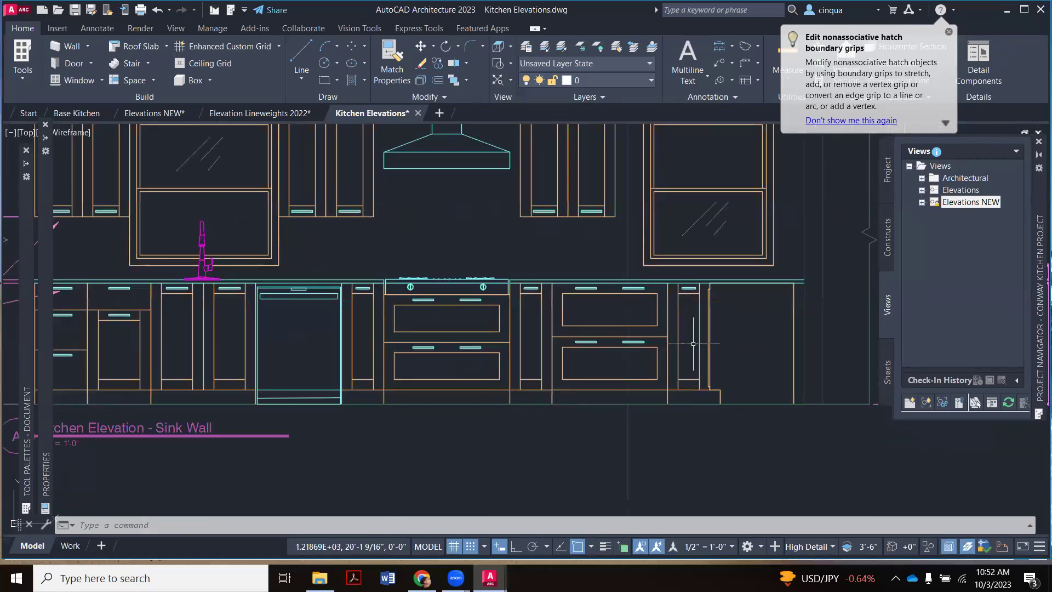
{"action": "scroll", "coordinate": [694, 344], "scroll_direction": "down", "scroll_amount": 3}
{"action": "scroll", "coordinate": [692, 344], "scroll_direction": "up", "scroll_amount": 3}
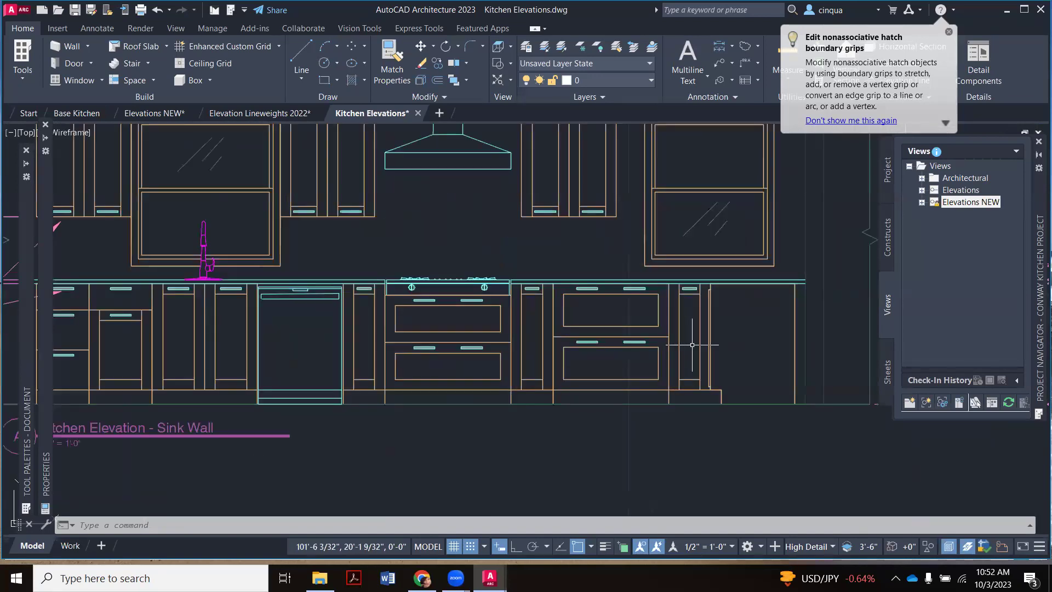
{"action": "scroll", "coordinate": [633, 347], "scroll_direction": "down", "scroll_amount": 2}
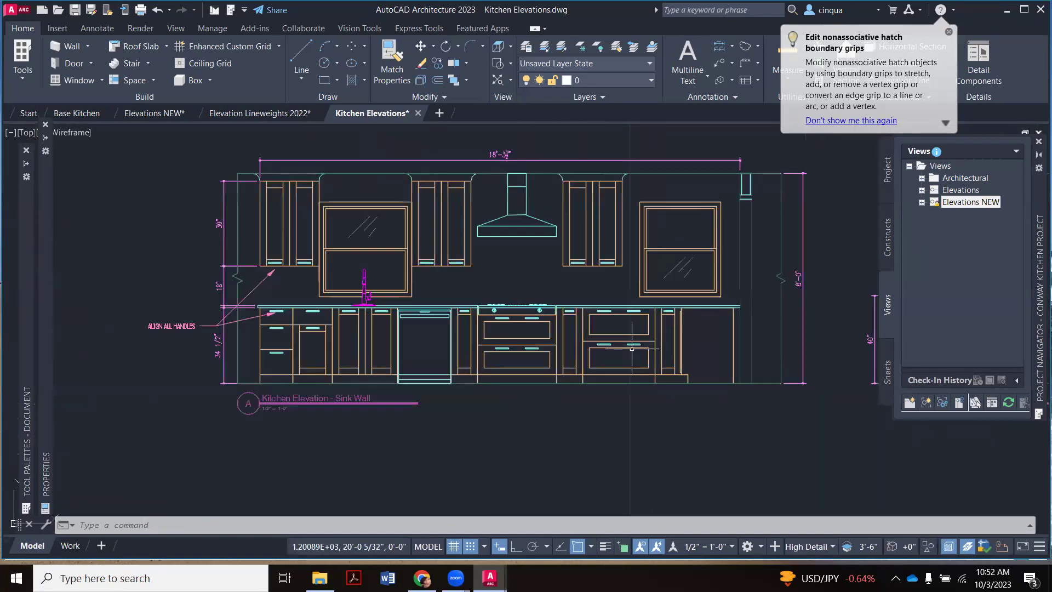
{"action": "scroll", "coordinate": [670, 371], "scroll_direction": "up", "scroll_amount": 2}
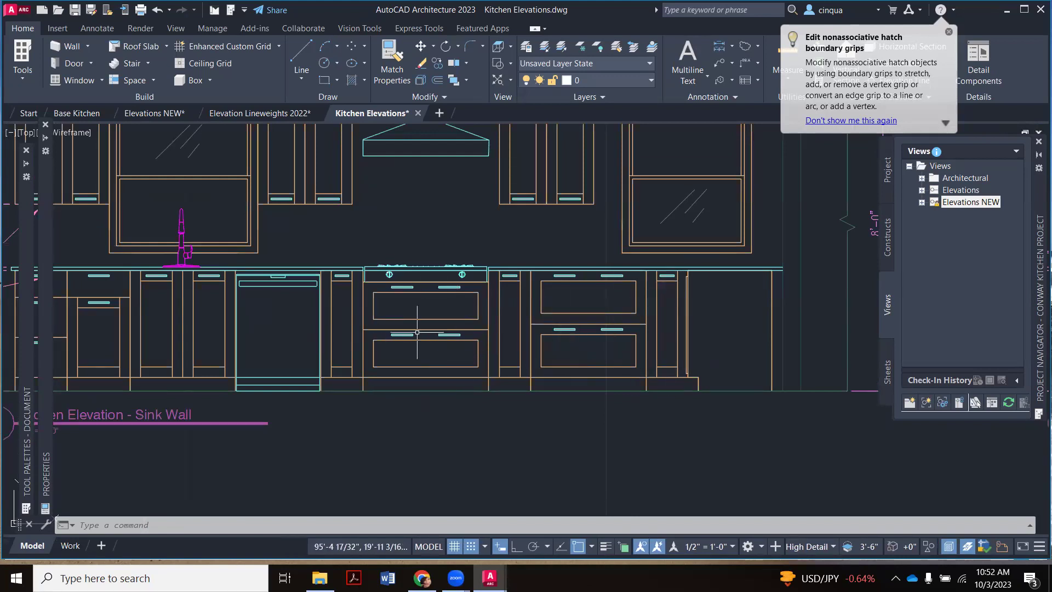
{"action": "mouse_move", "coordinate": [497, 324]}
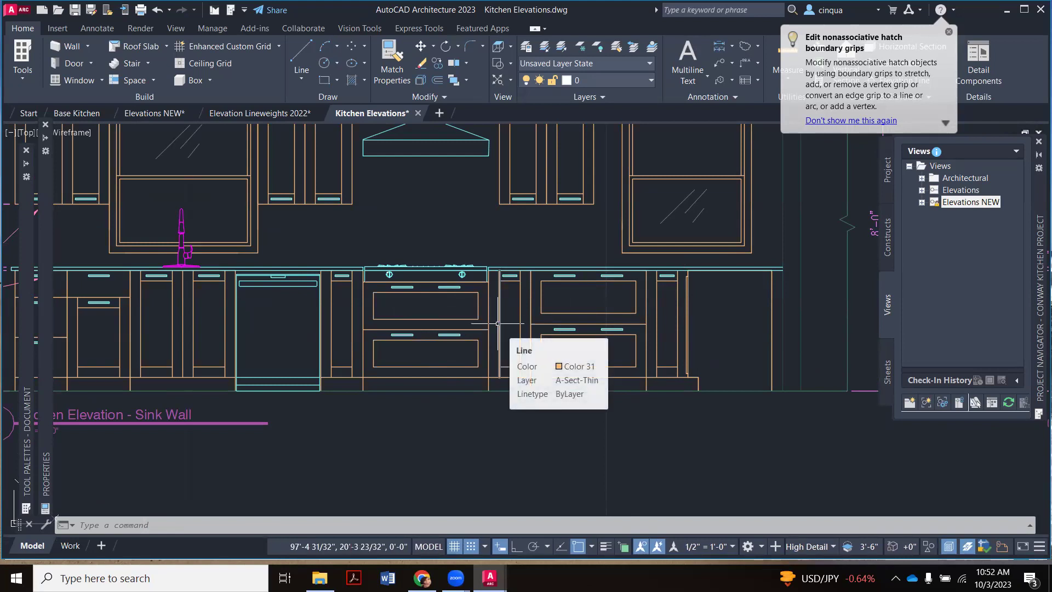
{"action": "scroll", "coordinate": [362, 292], "scroll_direction": "up", "scroll_amount": 5}
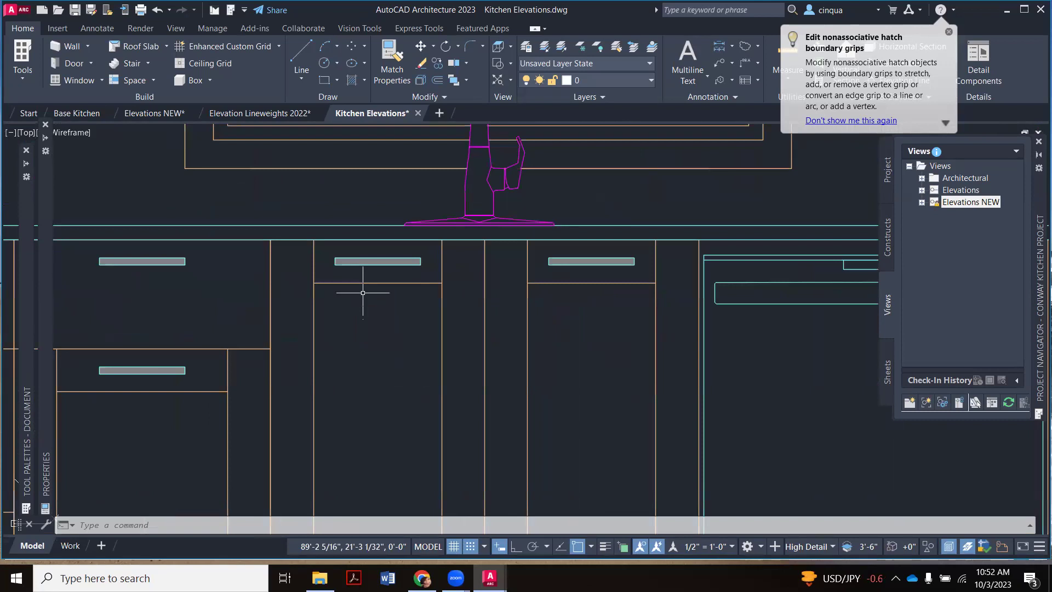
{"action": "scroll", "coordinate": [373, 264], "scroll_direction": "down", "scroll_amount": 2}
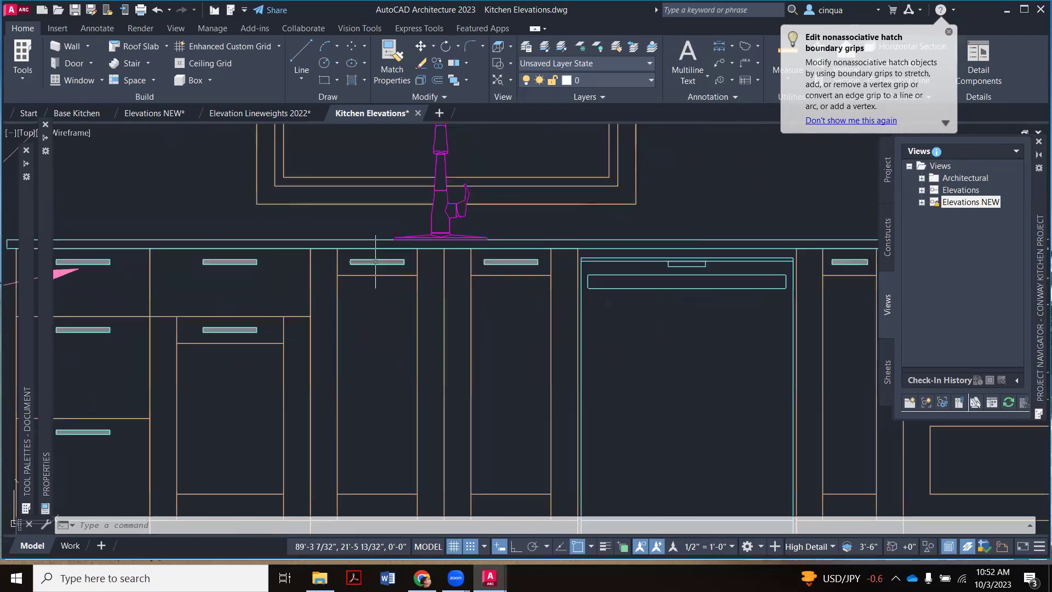
{"action": "mouse_move", "coordinate": [375, 262]}
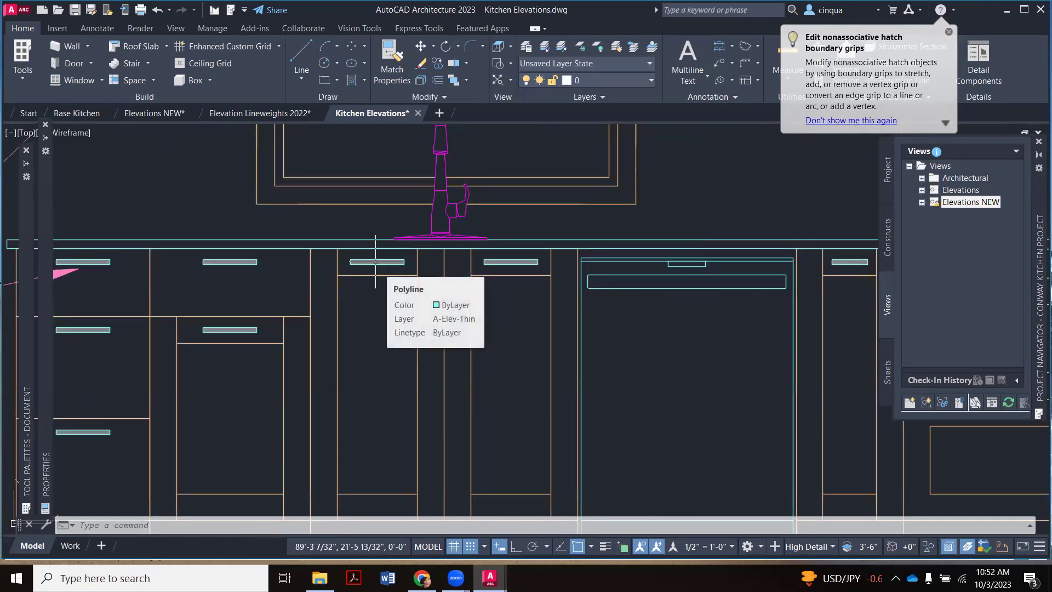
{"action": "scroll", "coordinate": [375, 262], "scroll_direction": "up", "scroll_amount": 5}
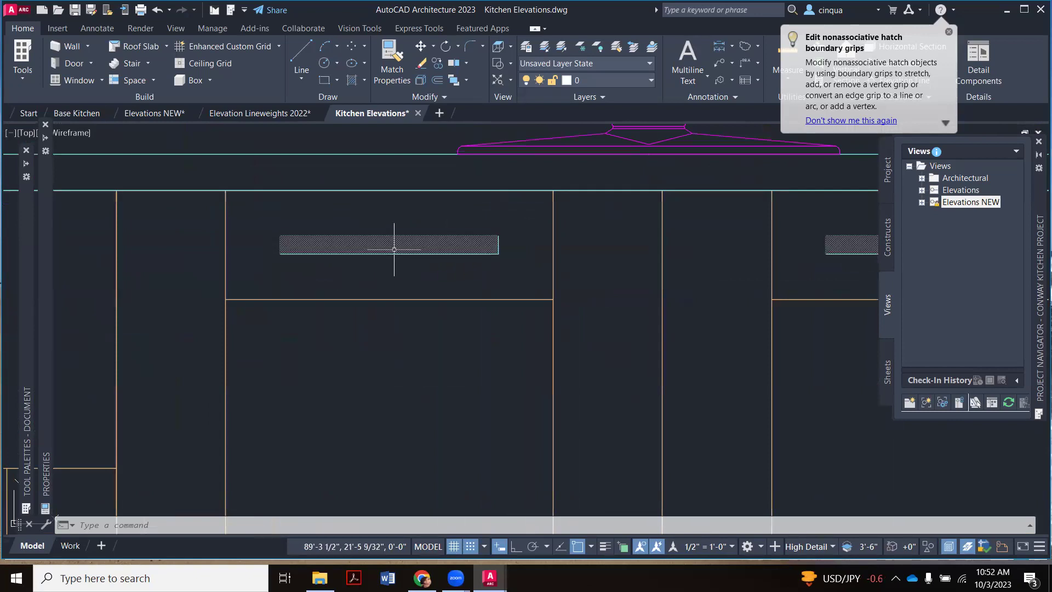
{"action": "scroll", "coordinate": [376, 246], "scroll_direction": "down", "scroll_amount": 2}
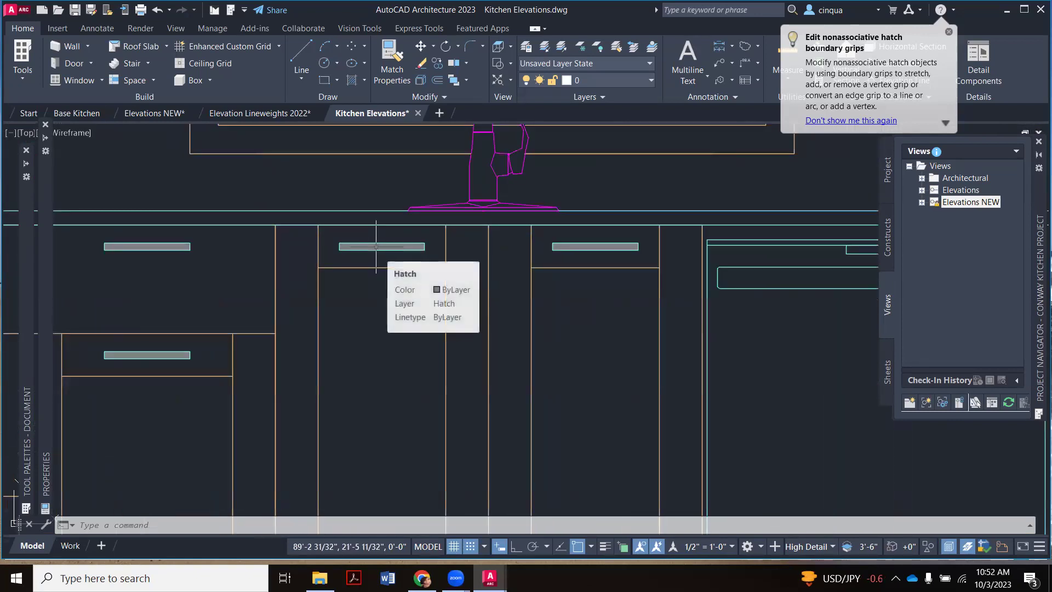
{"action": "scroll", "coordinate": [376, 246], "scroll_direction": "down", "scroll_amount": 4}
{"action": "scroll", "coordinate": [396, 271], "scroll_direction": "down", "scroll_amount": 1}
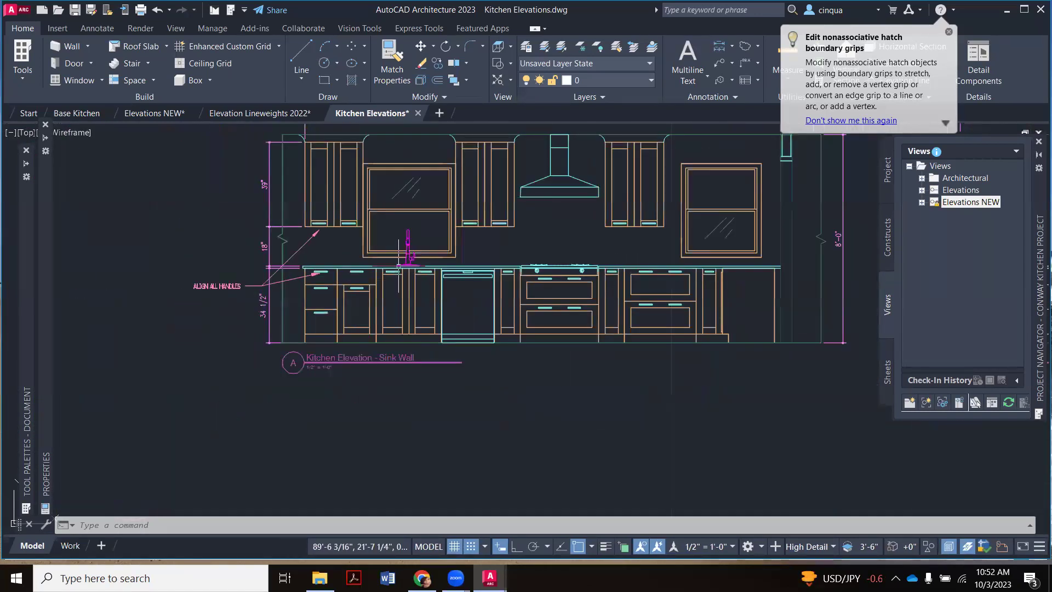
{"action": "scroll", "coordinate": [400, 258], "scroll_direction": "up", "scroll_amount": 1}
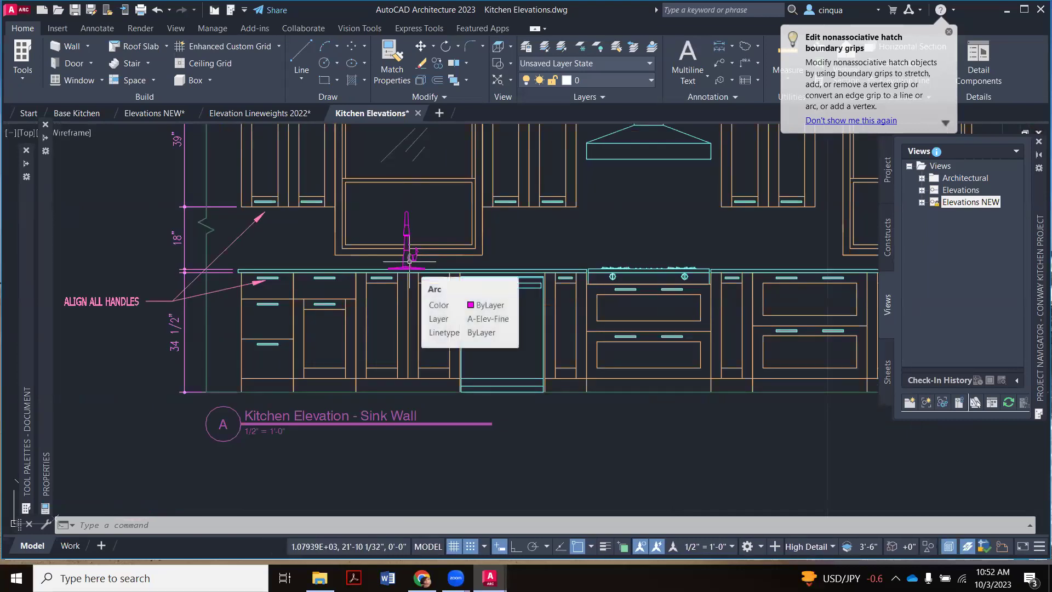
{"action": "scroll", "coordinate": [409, 261], "scroll_direction": "down", "scroll_amount": 3}
{"action": "scroll", "coordinate": [394, 289], "scroll_direction": "up", "scroll_amount": 2}
{"action": "scroll", "coordinate": [394, 289], "scroll_direction": "up", "scroll_amount": 1}
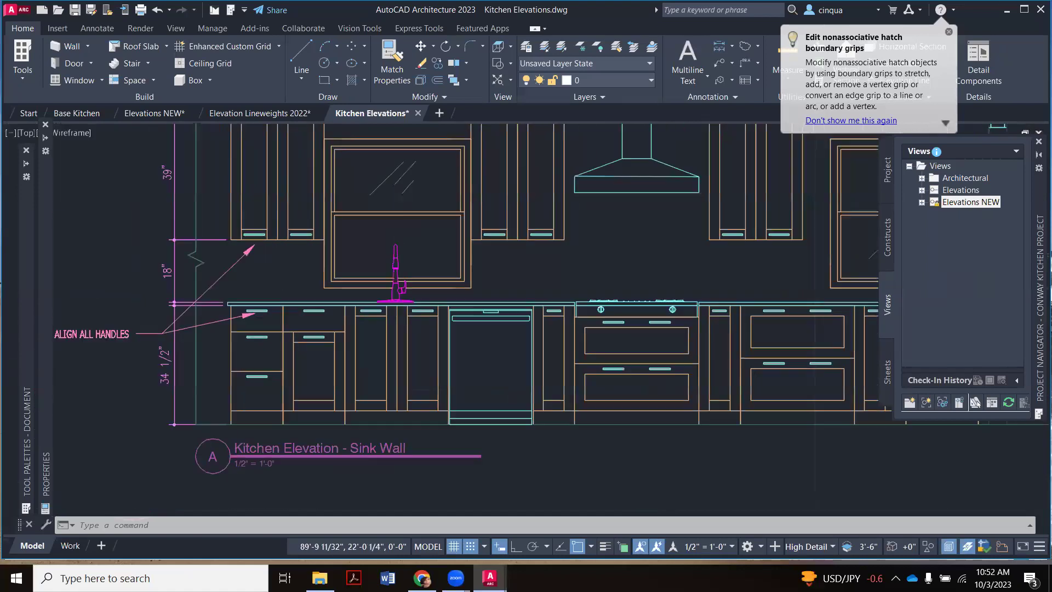
{"action": "scroll", "coordinate": [393, 287], "scroll_direction": "down", "scroll_amount": 2}
{"action": "scroll", "coordinate": [403, 286], "scroll_direction": "down", "scroll_amount": 2}
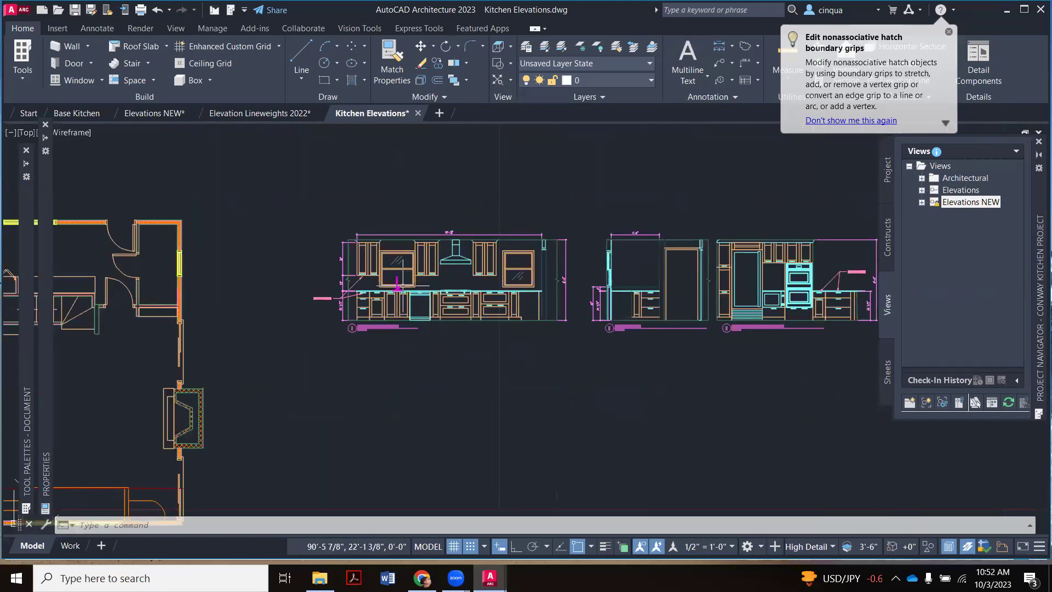
{"action": "scroll", "coordinate": [403, 286], "scroll_direction": "up", "scroll_amount": 2}
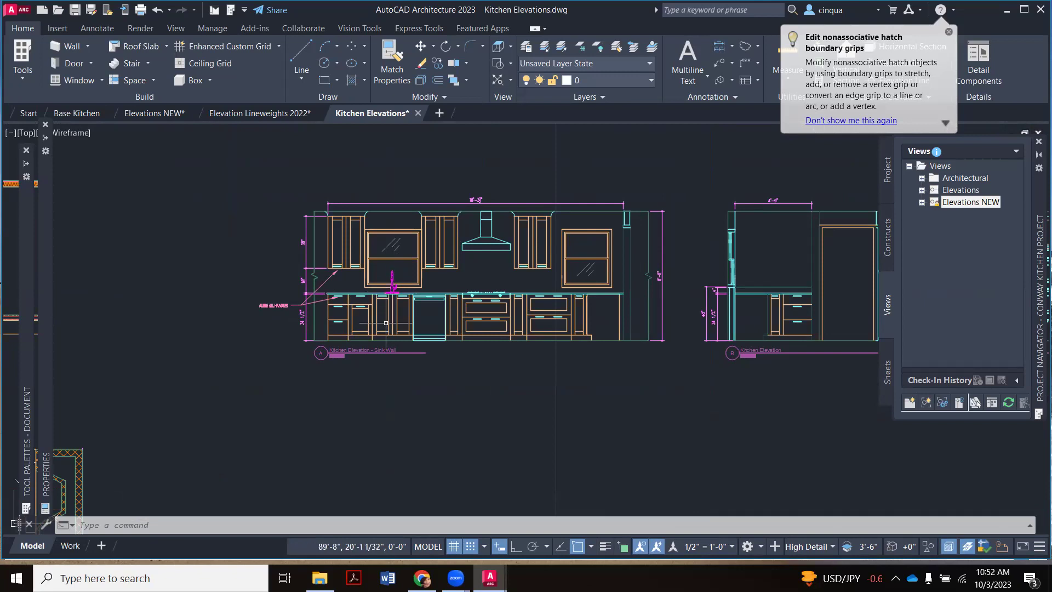
{"action": "scroll", "coordinate": [344, 266], "scroll_direction": "up", "scroll_amount": 2}
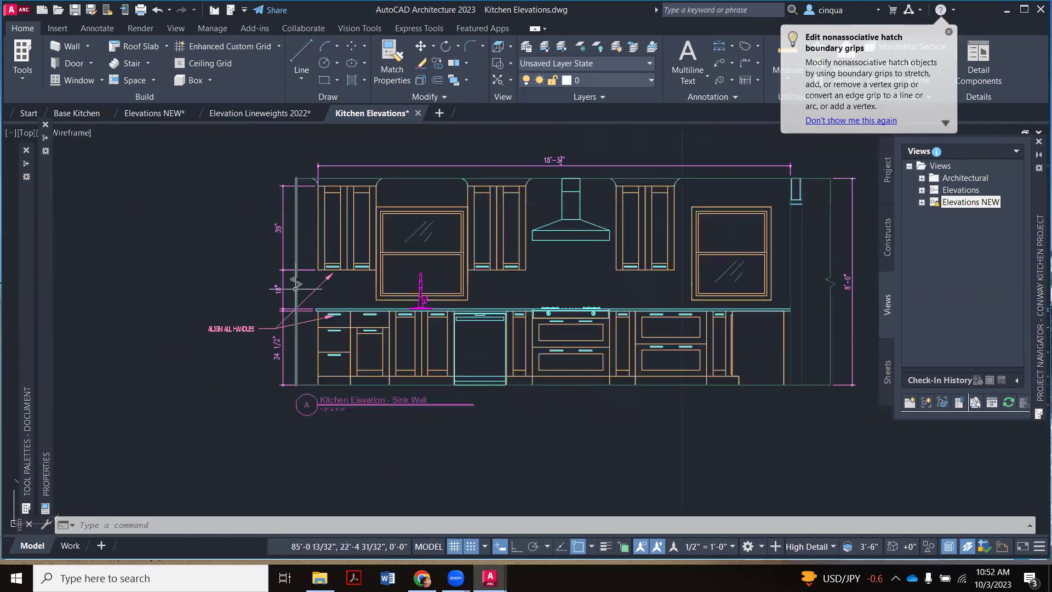
{"action": "scroll", "coordinate": [303, 299], "scroll_direction": "down", "scroll_amount": 2}
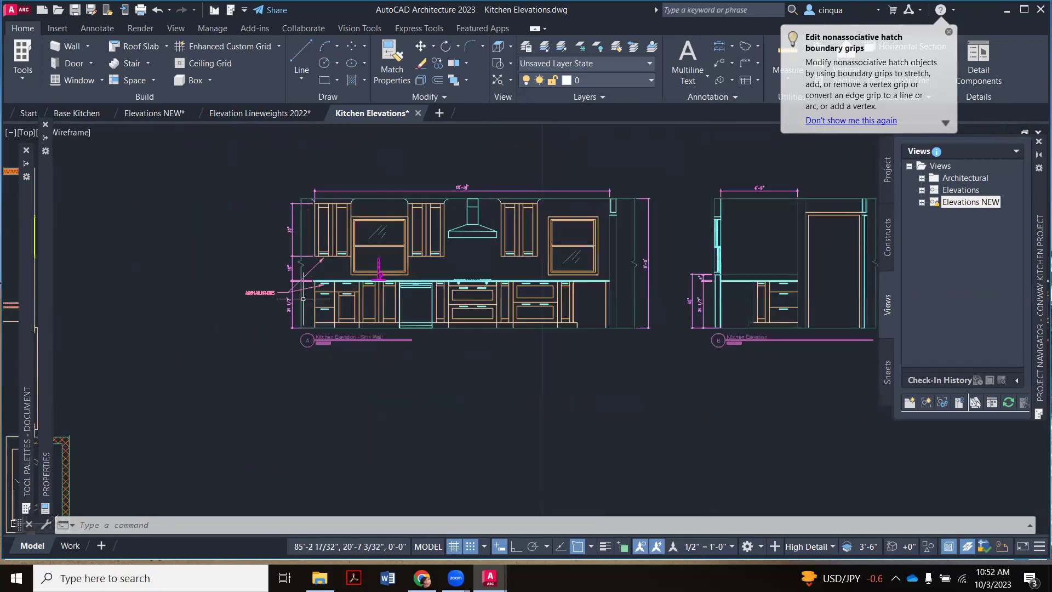
{"action": "scroll", "coordinate": [303, 298], "scroll_direction": "up", "scroll_amount": 1}
{"action": "scroll", "coordinate": [308, 226], "scroll_direction": "down", "scroll_amount": 2}
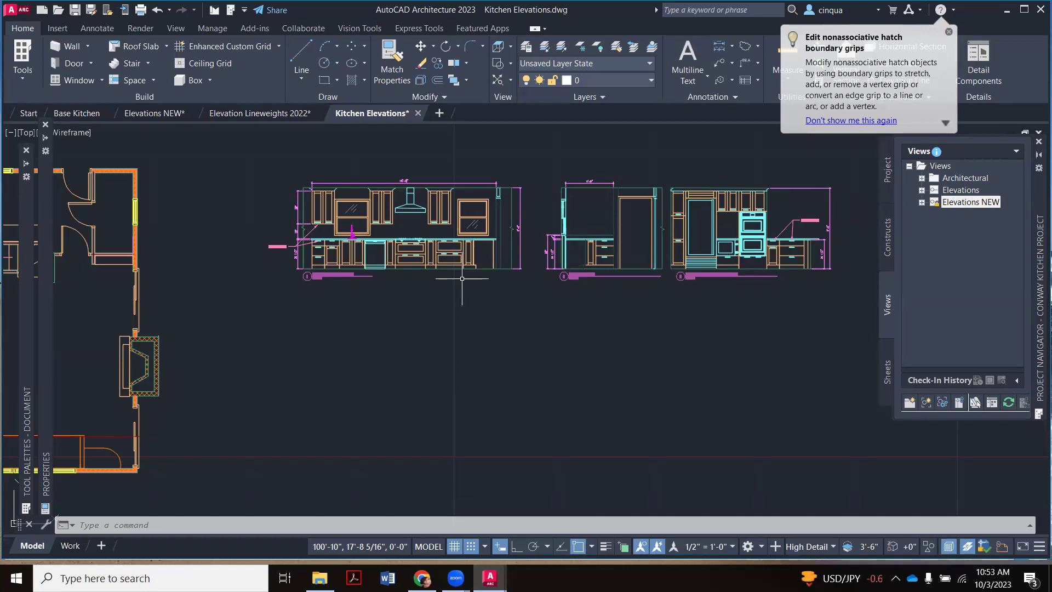
{"action": "scroll", "coordinate": [779, 224], "scroll_direction": "up", "scroll_amount": 4}
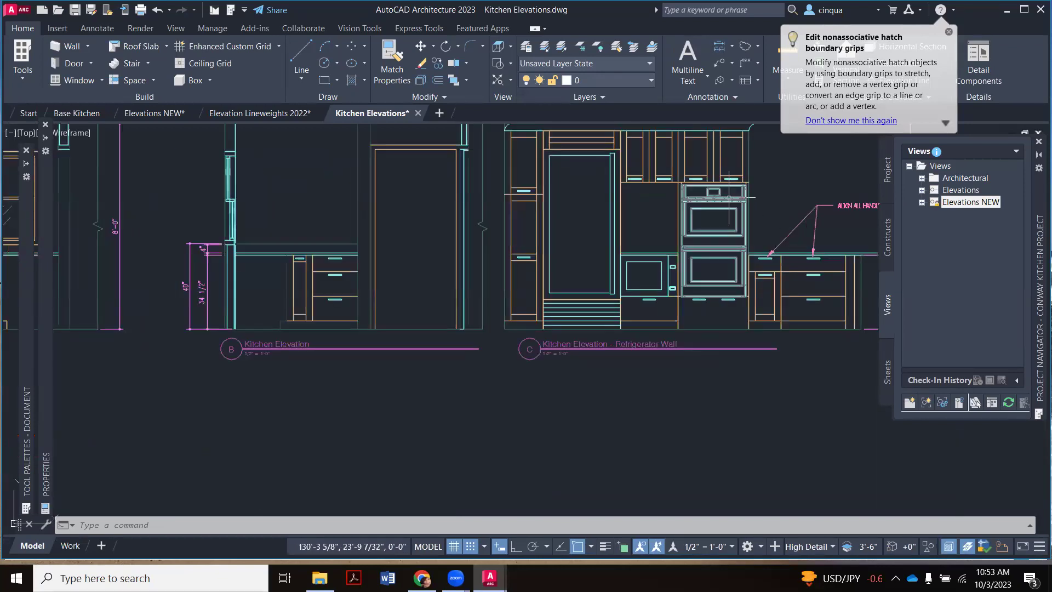
{"action": "scroll", "coordinate": [633, 241], "scroll_direction": "down", "scroll_amount": 3}
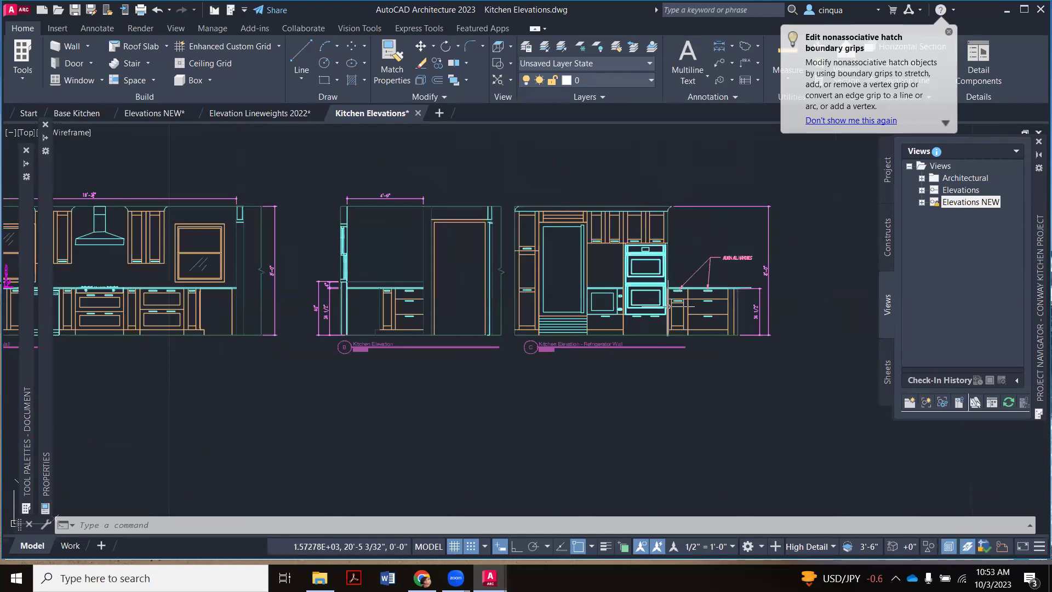
{"action": "scroll", "coordinate": [660, 255], "scroll_direction": "up", "scroll_amount": 2}
{"action": "mouse_move", "coordinate": [665, 253]}
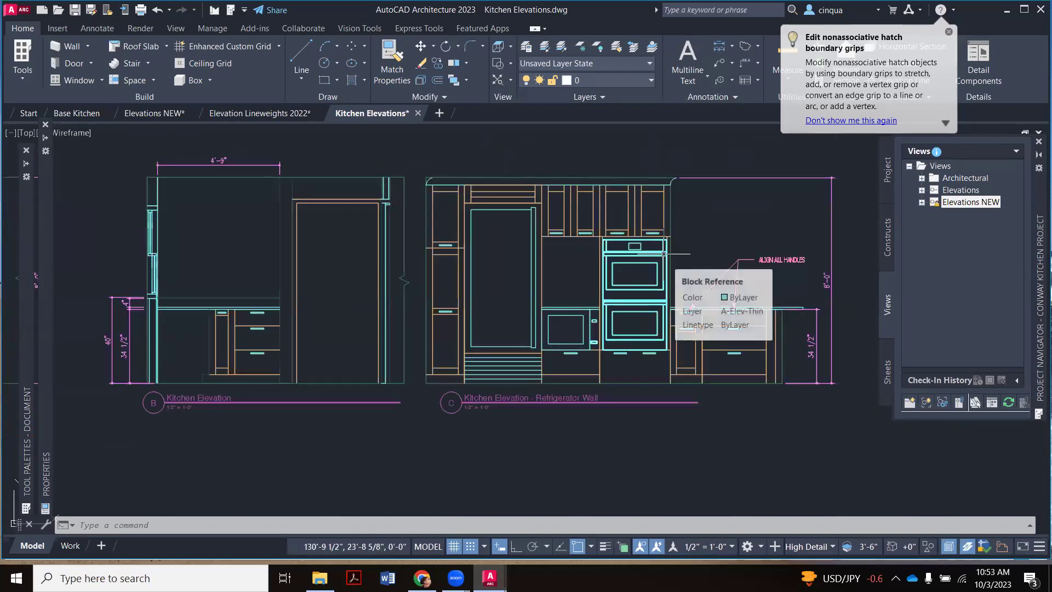
{"action": "left_click", "coordinate": [634, 290]}
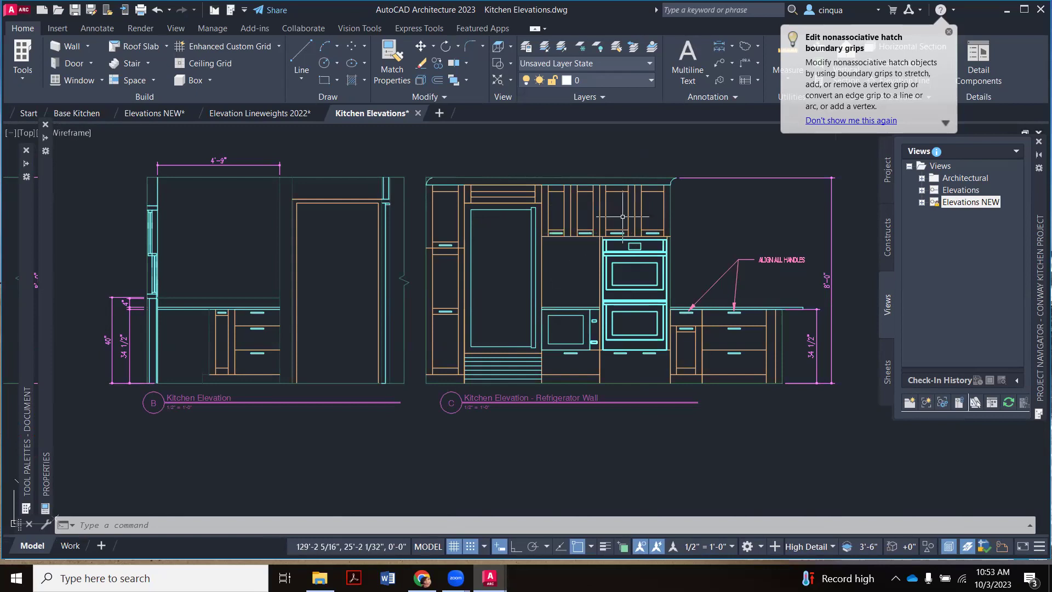
{"action": "scroll", "coordinate": [624, 216], "scroll_direction": "down", "scroll_amount": 3}
{"action": "scroll", "coordinate": [317, 234], "scroll_direction": "up", "scroll_amount": 4}
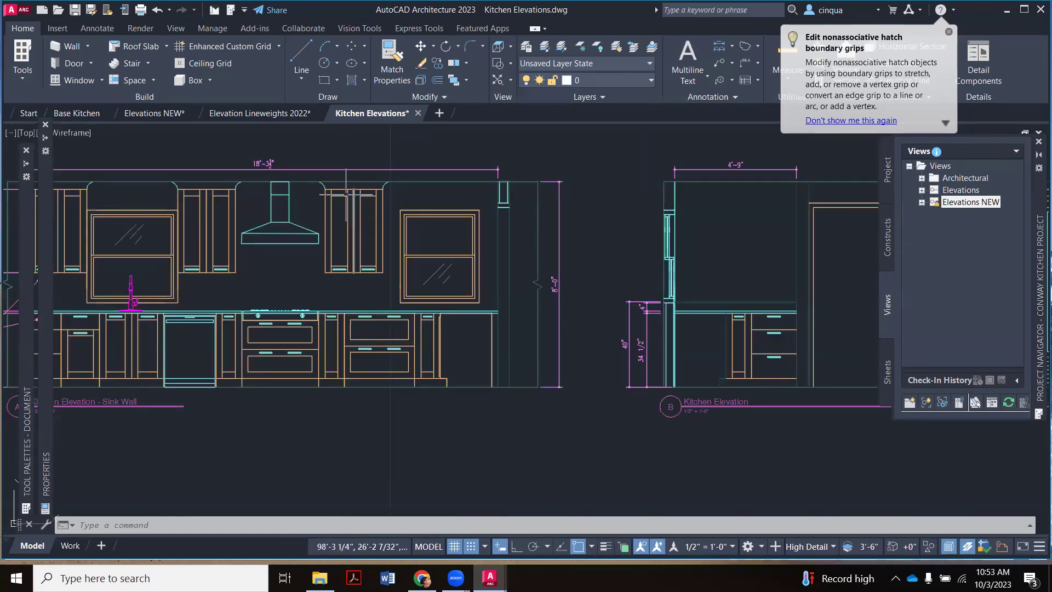
{"action": "scroll", "coordinate": [343, 189], "scroll_direction": "up", "scroll_amount": 2}
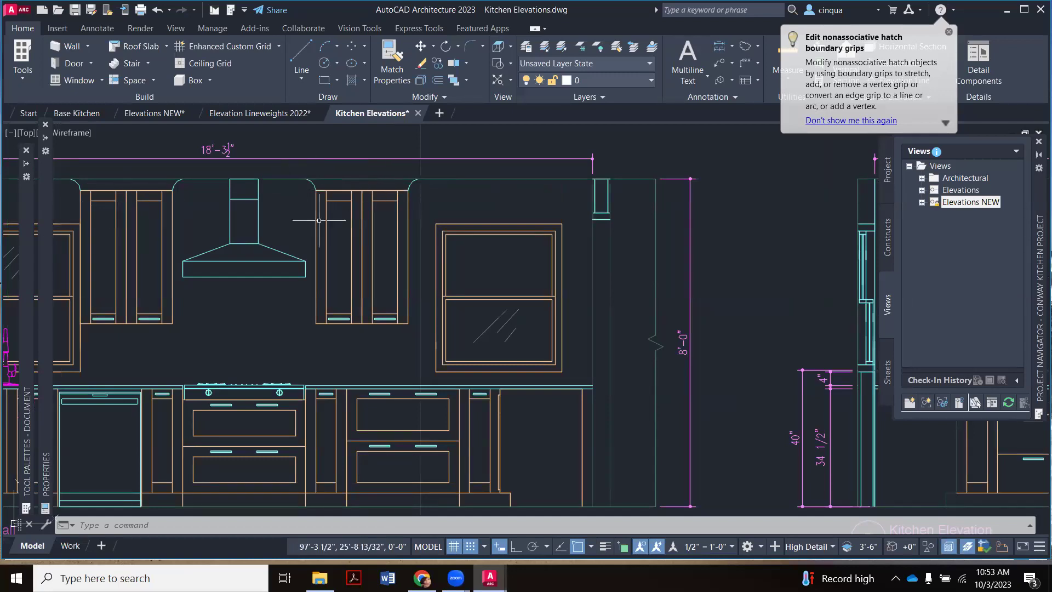
{"action": "scroll", "coordinate": [319, 220], "scroll_direction": "down", "scroll_amount": 5}
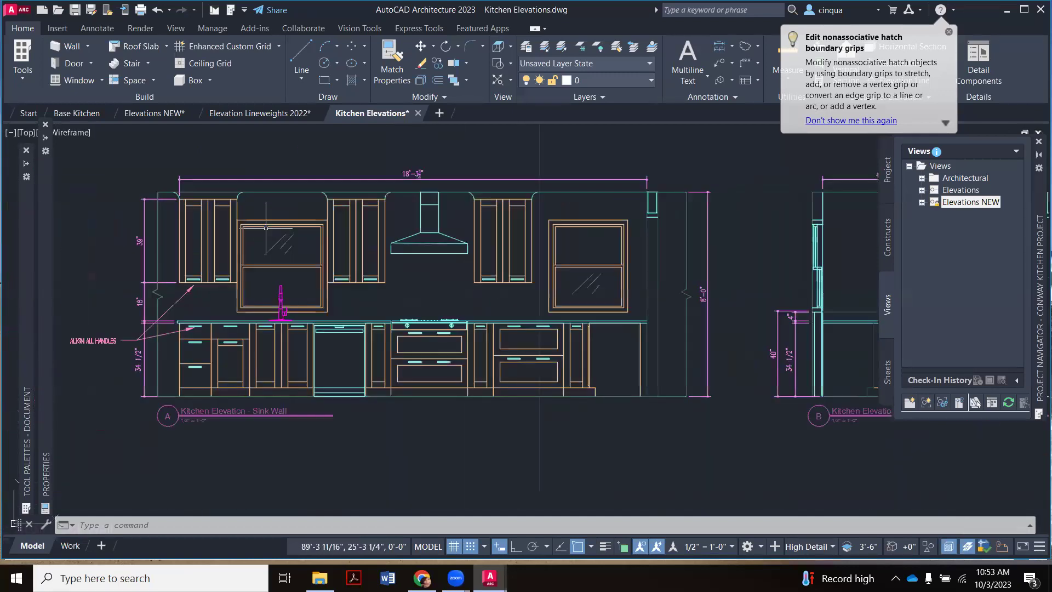
{"action": "mouse_move", "coordinate": [266, 227]}
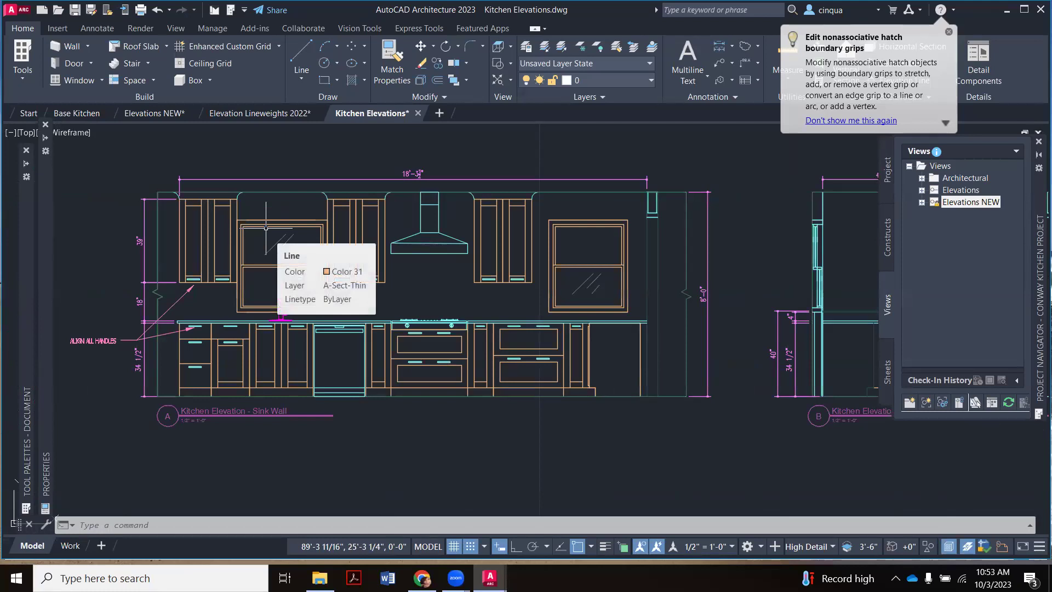
{"action": "scroll", "coordinate": [266, 227], "scroll_direction": "down", "scroll_amount": 2}
{"action": "scroll", "coordinate": [627, 225], "scroll_direction": "up", "scroll_amount": 3}
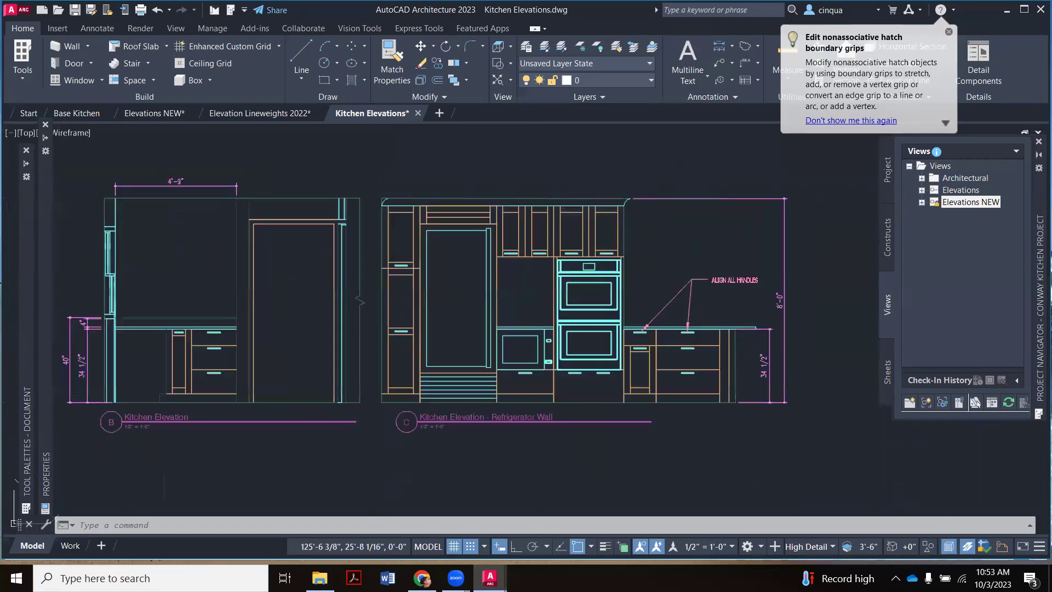
{"action": "scroll", "coordinate": [372, 210], "scroll_direction": "up", "scroll_amount": 2}
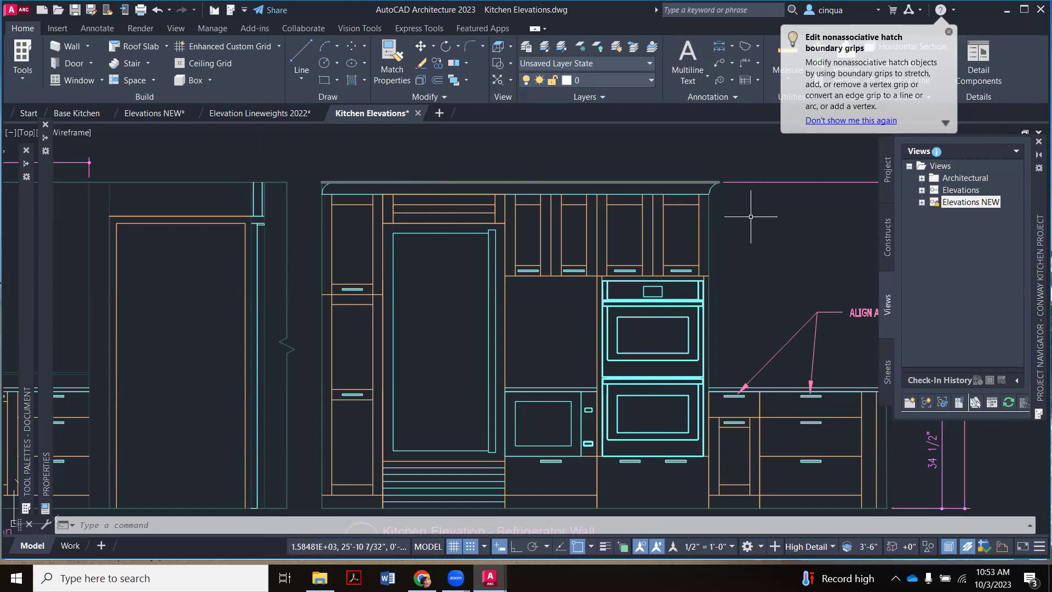
{"action": "scroll", "coordinate": [642, 219], "scroll_direction": "down", "scroll_amount": 3}
{"action": "scroll", "coordinate": [690, 239], "scroll_direction": "up", "scroll_amount": 3}
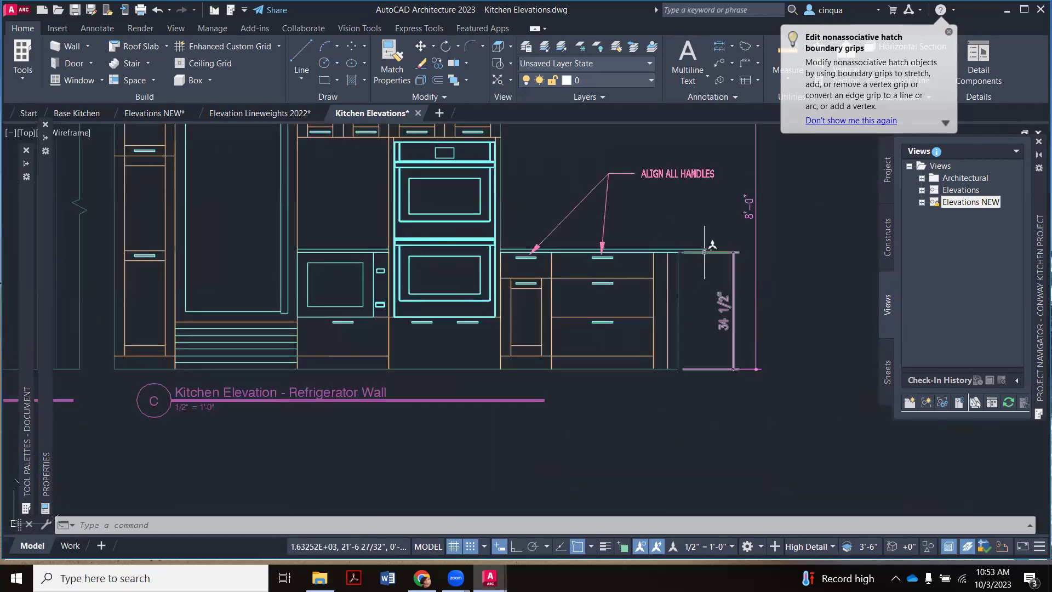
{"action": "scroll", "coordinate": [689, 293], "scroll_direction": "down", "scroll_amount": 3}
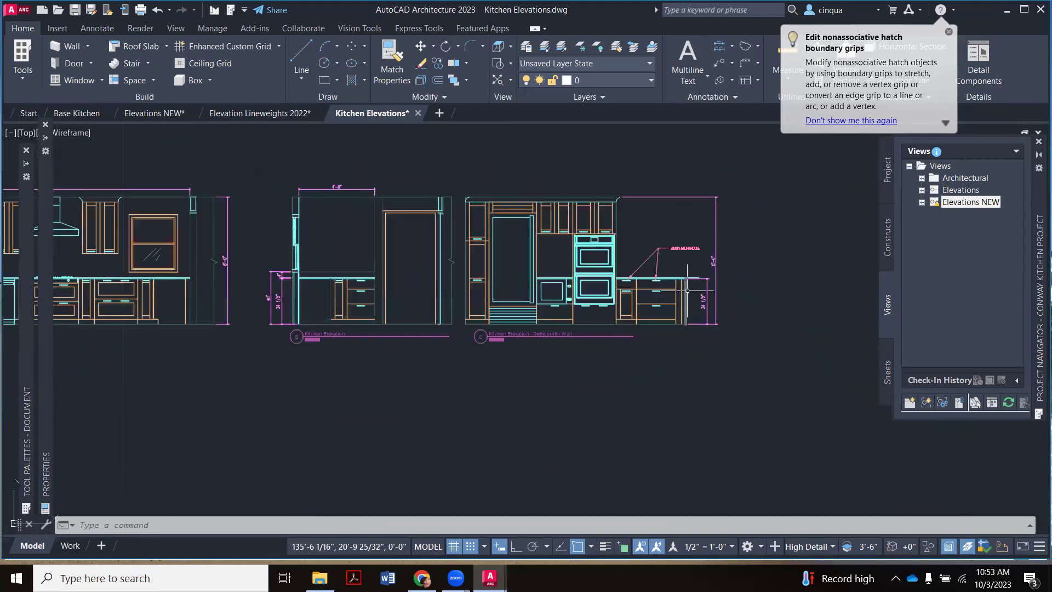
{"action": "scroll", "coordinate": [687, 291], "scroll_direction": "down", "scroll_amount": 2}
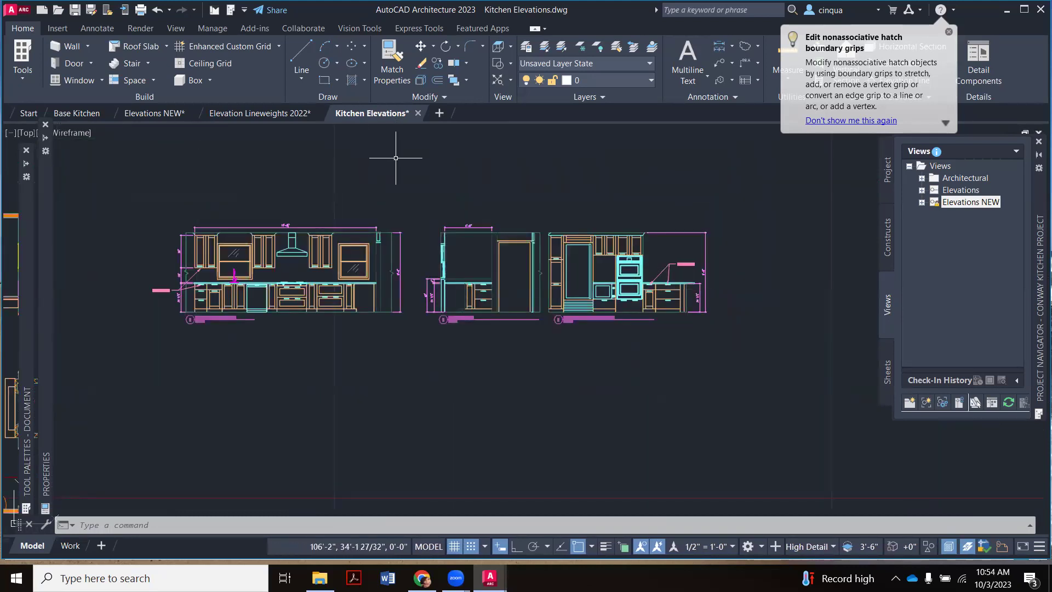
Close Kitchen Elevations, discarding unsaved changes, and switch to the Elevations NEW drawing.
{"action": "left_click", "coordinate": [418, 113]}
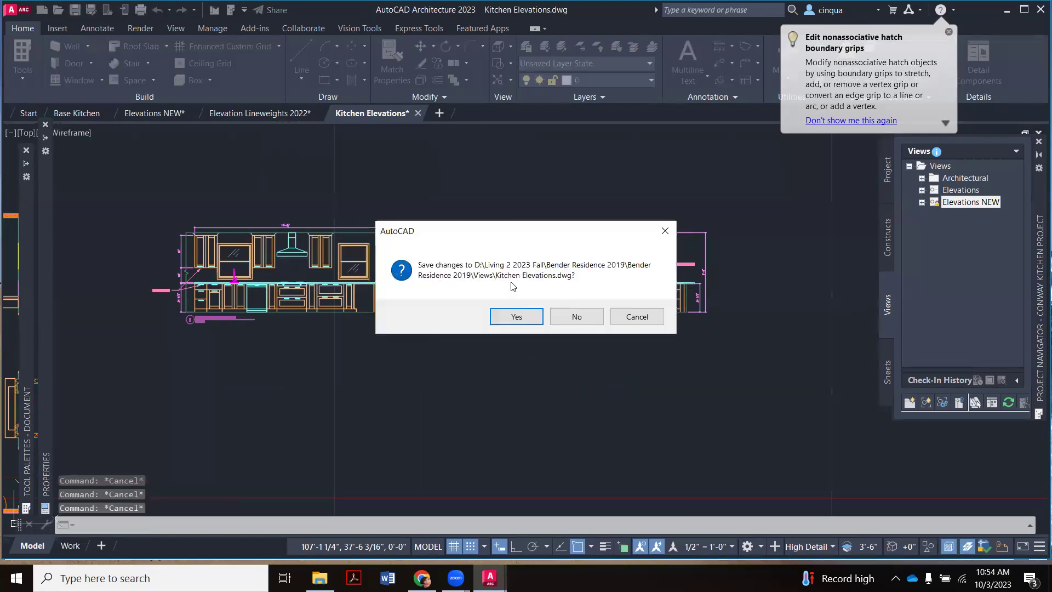
{"action": "left_click", "coordinate": [570, 323]}
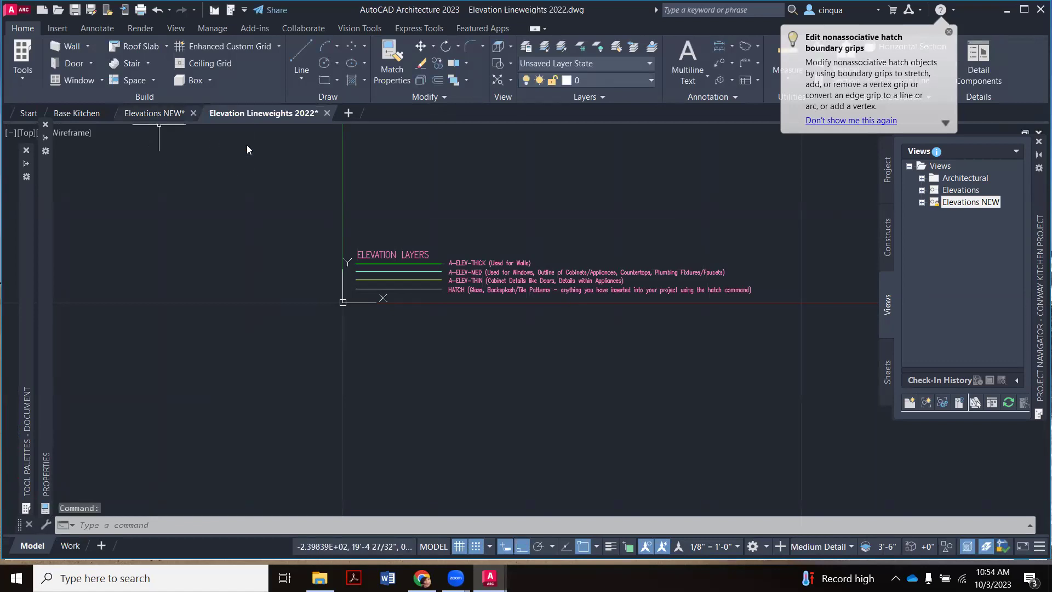
{"action": "left_click", "coordinate": [154, 113]}
{"action": "scroll", "coordinate": [479, 288], "scroll_direction": "down", "scroll_amount": 3}
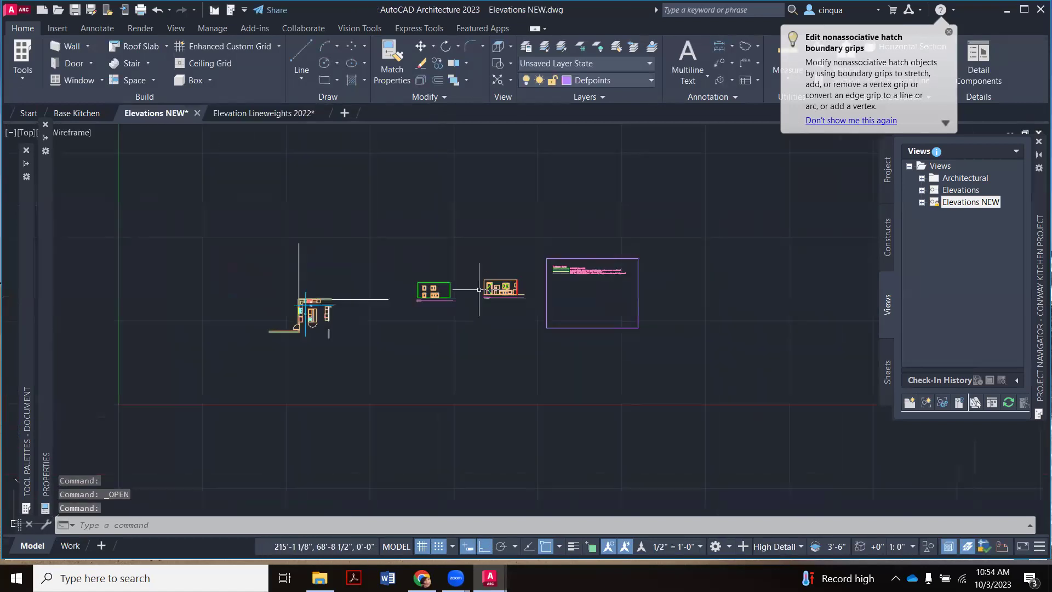
{"action": "scroll", "coordinate": [418, 310], "scroll_direction": "up", "scroll_amount": 2}
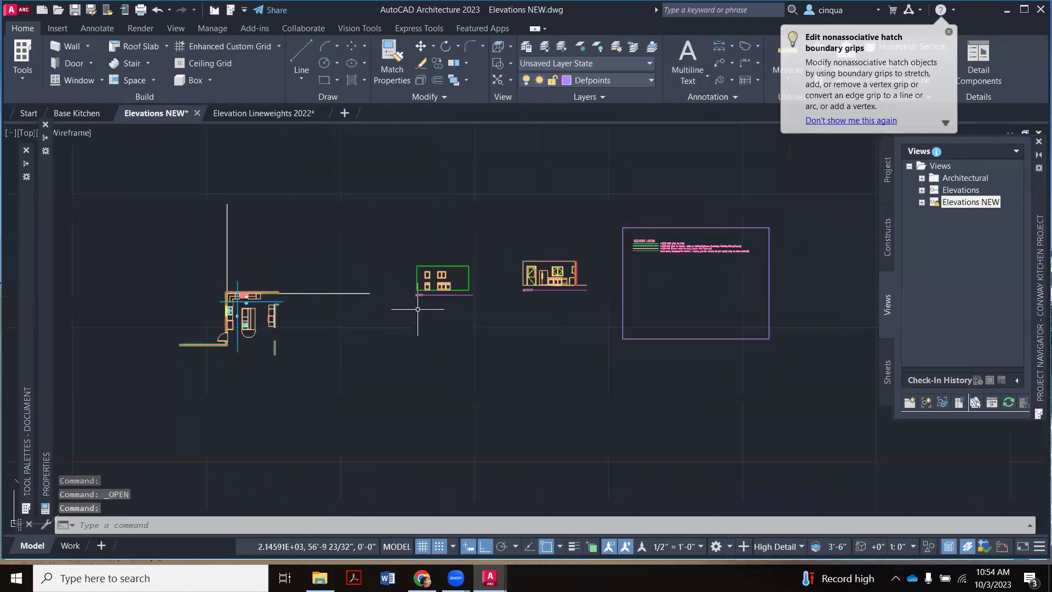
{"action": "left_click", "coordinate": [302, 54]}
{"action": "scroll", "coordinate": [433, 290], "scroll_direction": "up", "scroll_amount": 4}
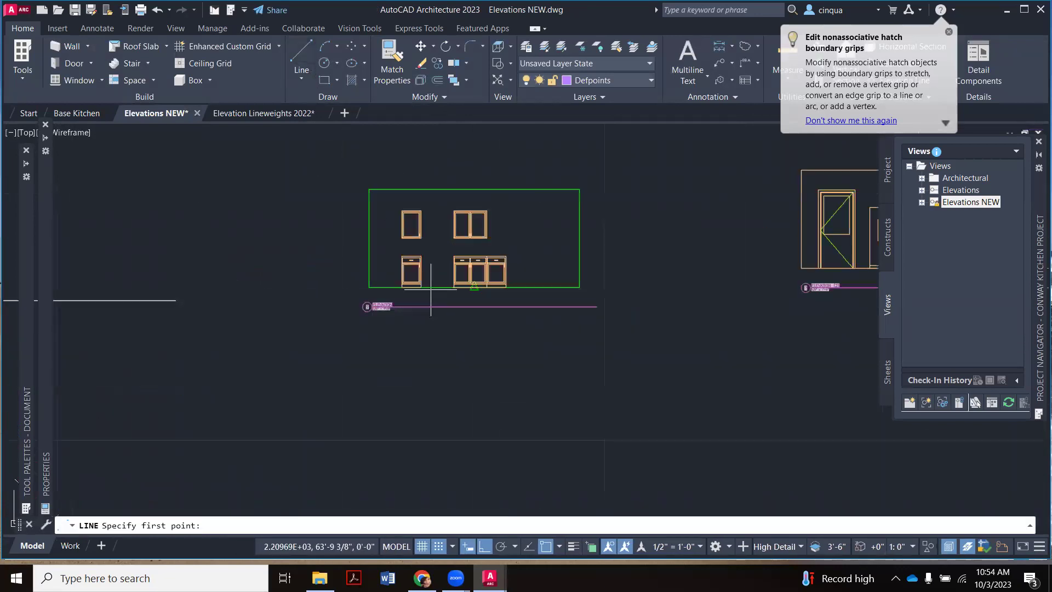
{"action": "left_click", "coordinate": [369, 290]}
{"action": "scroll", "coordinate": [369, 289], "scroll_direction": "down", "scroll_amount": 2}
{"action": "scroll", "coordinate": [368, 288], "scroll_direction": "down", "scroll_amount": 3}
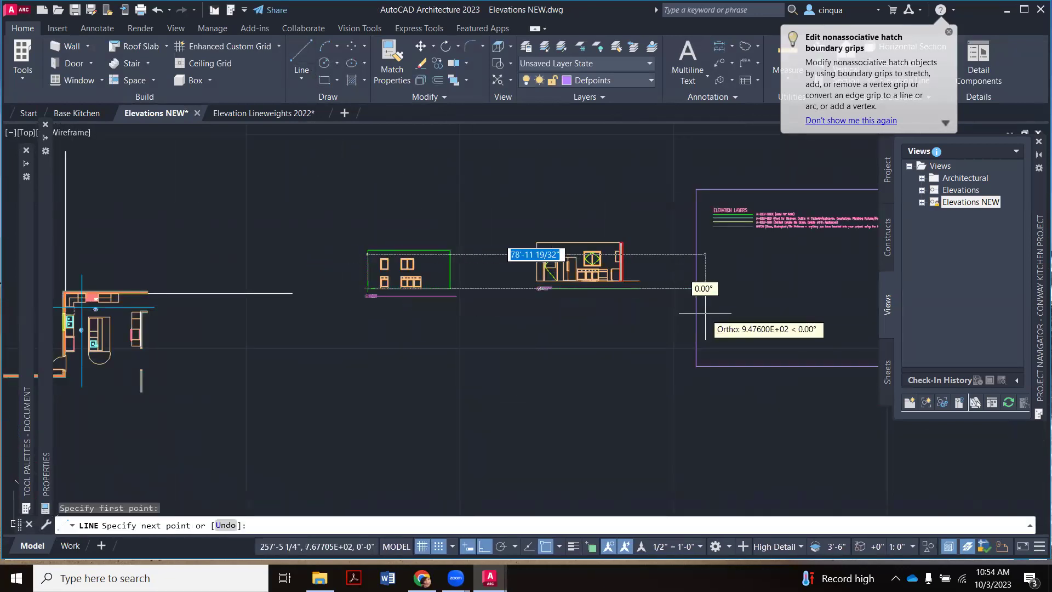
{"action": "left_click", "coordinate": [681, 307]}
{"action": "scroll", "coordinate": [680, 312], "scroll_direction": "up", "scroll_amount": 3}
{"action": "key", "text": "Escape"}
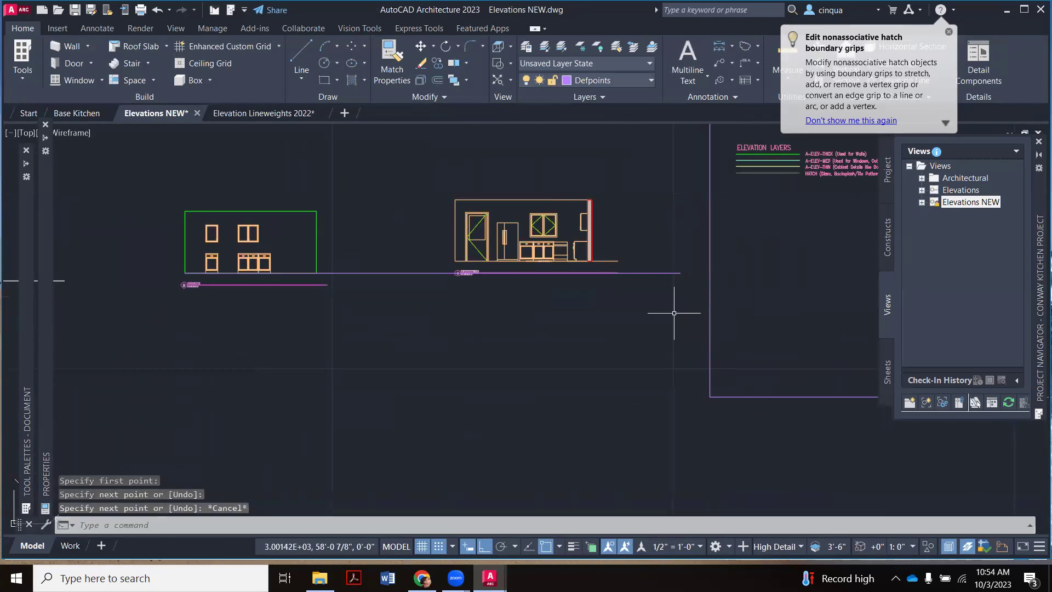
{"action": "type", "text": "m"}
{"action": "key", "text": "Return"}
{"action": "left_click", "coordinate": [647, 155]}
{"action": "left_click", "coordinate": [411, 356]}
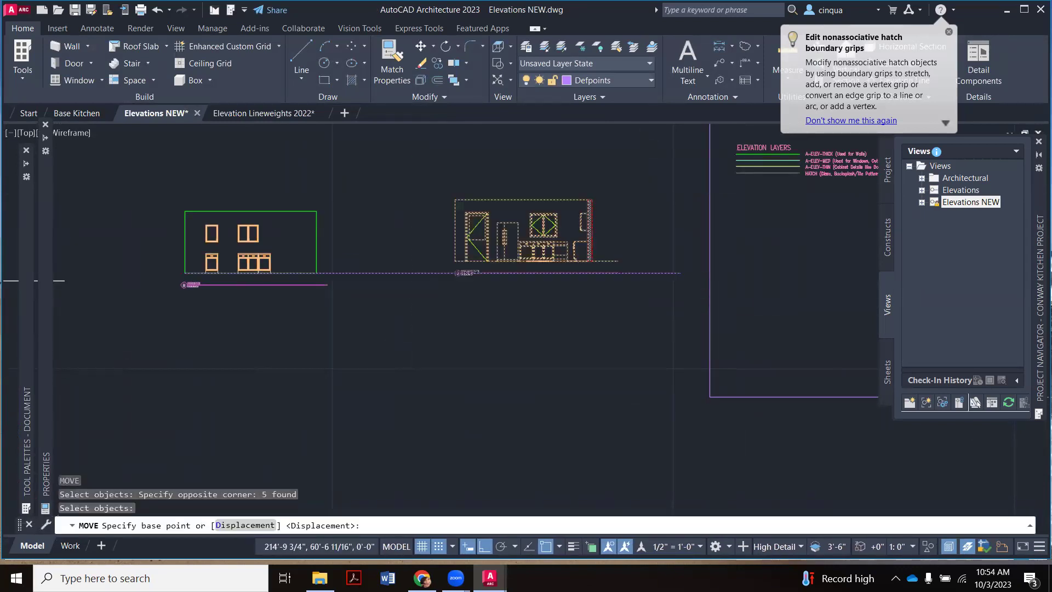
{"action": "scroll", "coordinate": [437, 295], "scroll_direction": "up", "scroll_amount": 4}
{"action": "left_click", "coordinate": [492, 240]}
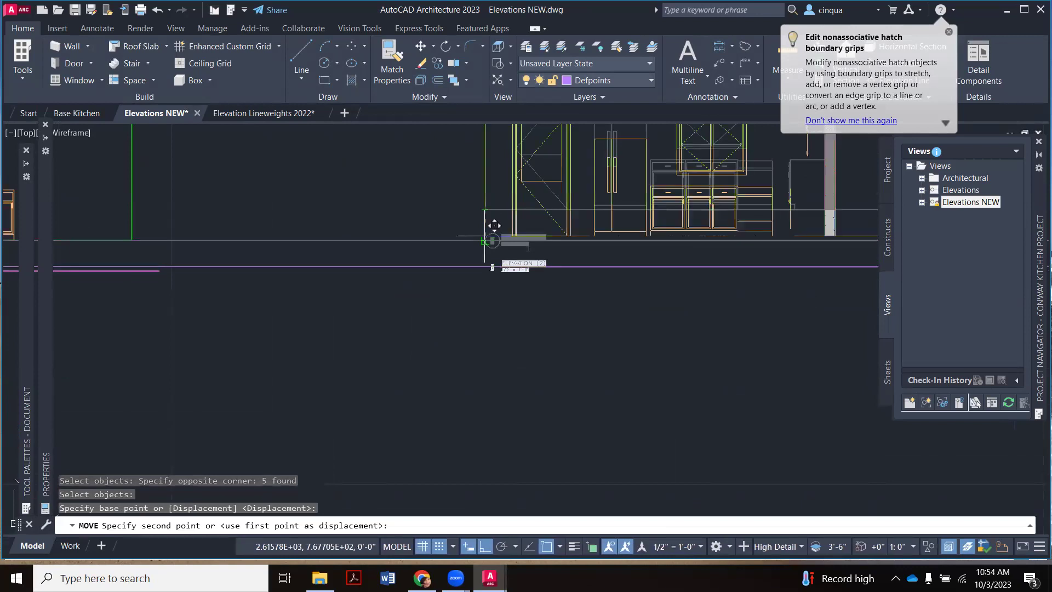
{"action": "left_click", "coordinate": [494, 230]}
{"action": "scroll", "coordinate": [458, 258], "scroll_direction": "down", "scroll_amount": 4}
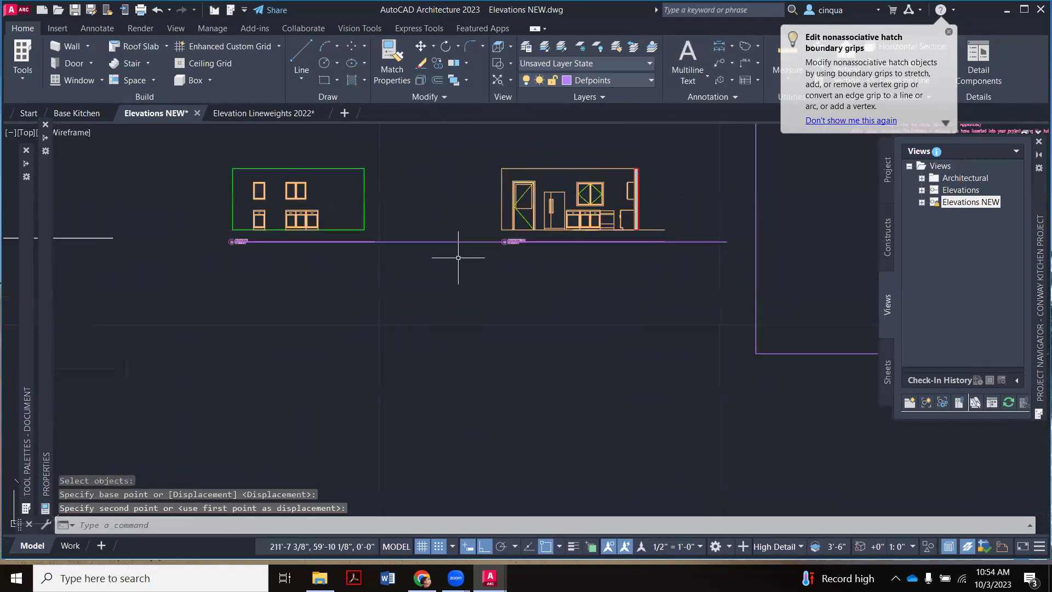
{"action": "key", "text": "Return"}
{"action": "left_click", "coordinate": [441, 260]}
{"action": "key", "text": "Return"}
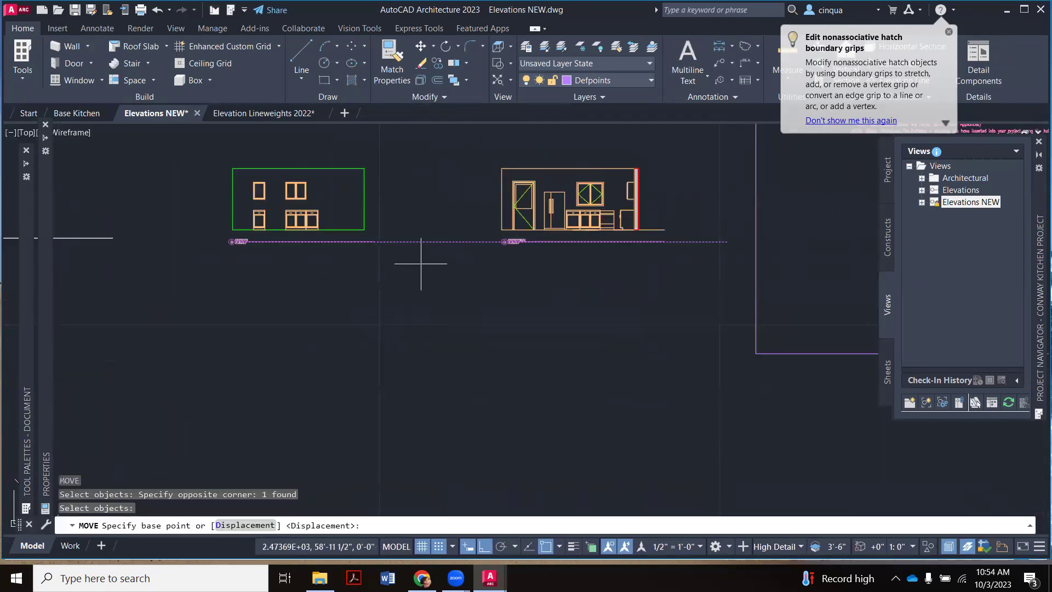
{"action": "scroll", "coordinate": [371, 226], "scroll_direction": "up", "scroll_amount": 4}
{"action": "left_click", "coordinate": [337, 200]}
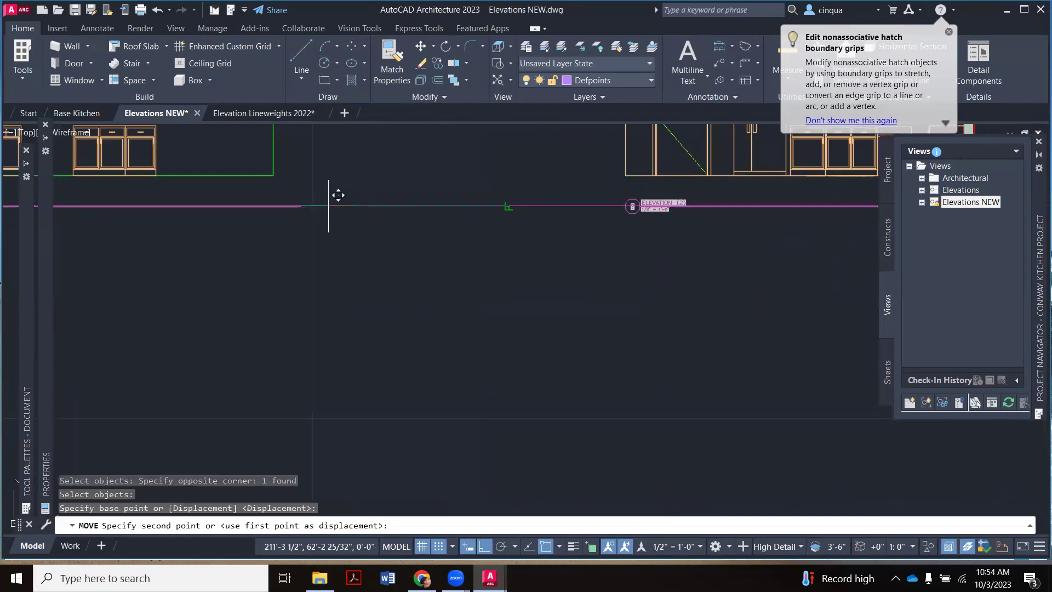
{"action": "left_click", "coordinate": [274, 164]}
{"action": "scroll", "coordinate": [421, 262], "scroll_direction": "down", "scroll_amount": 3}
{"action": "key", "text": "Escape"}
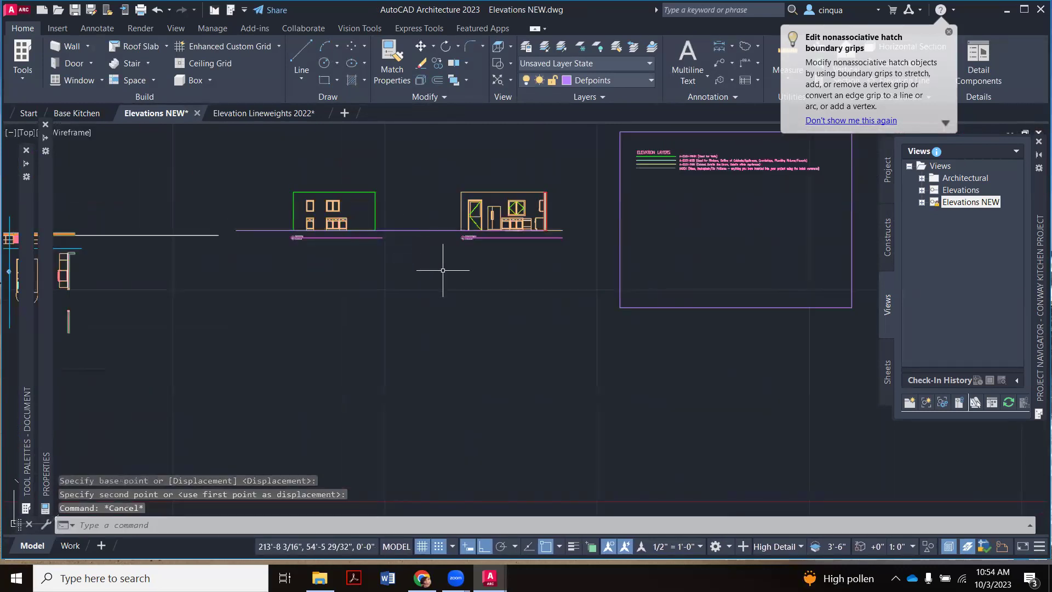
{"action": "scroll", "coordinate": [550, 247], "scroll_direction": "down", "scroll_amount": 3}
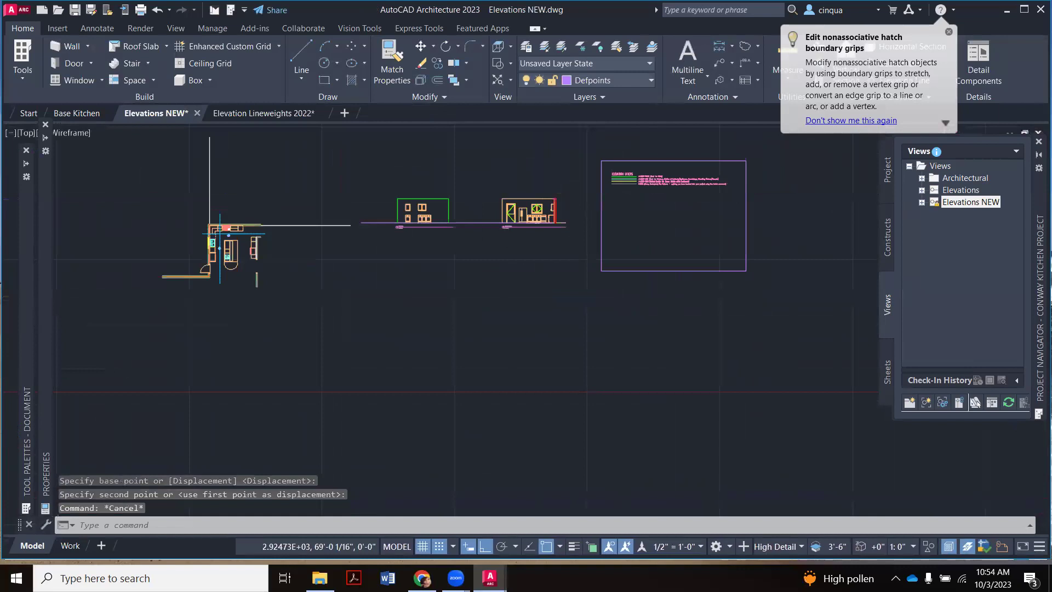
{"action": "scroll", "coordinate": [493, 241], "scroll_direction": "up", "scroll_amount": 1}
{"action": "middle_click_drag", "start_coordinate": [321, 213], "coordinate": [321, 217]}
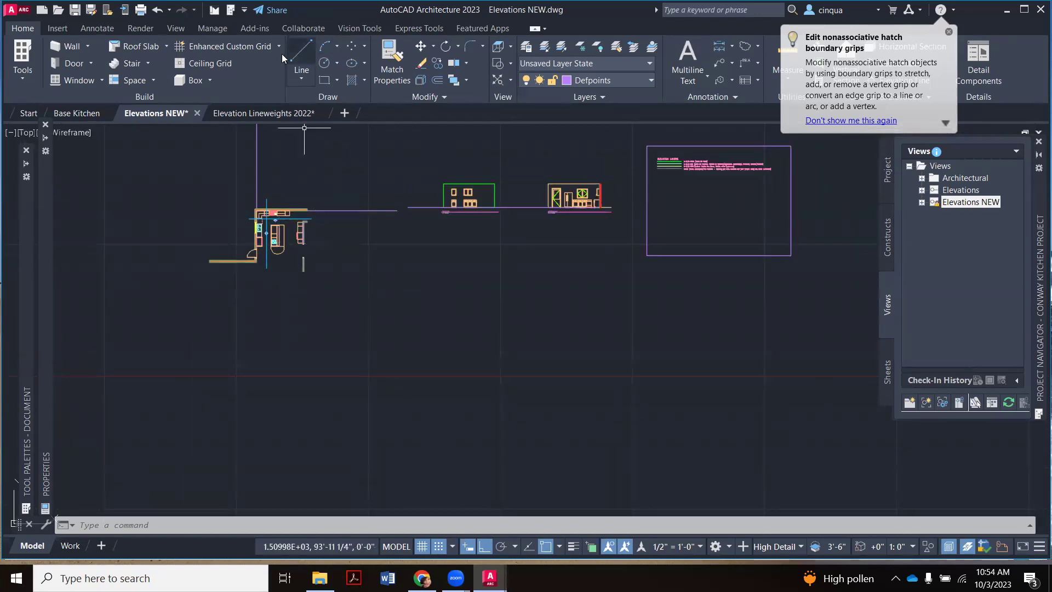
Draw a vertical guide line down from the first elevation's base.
{"action": "left_click", "coordinate": [301, 70]}
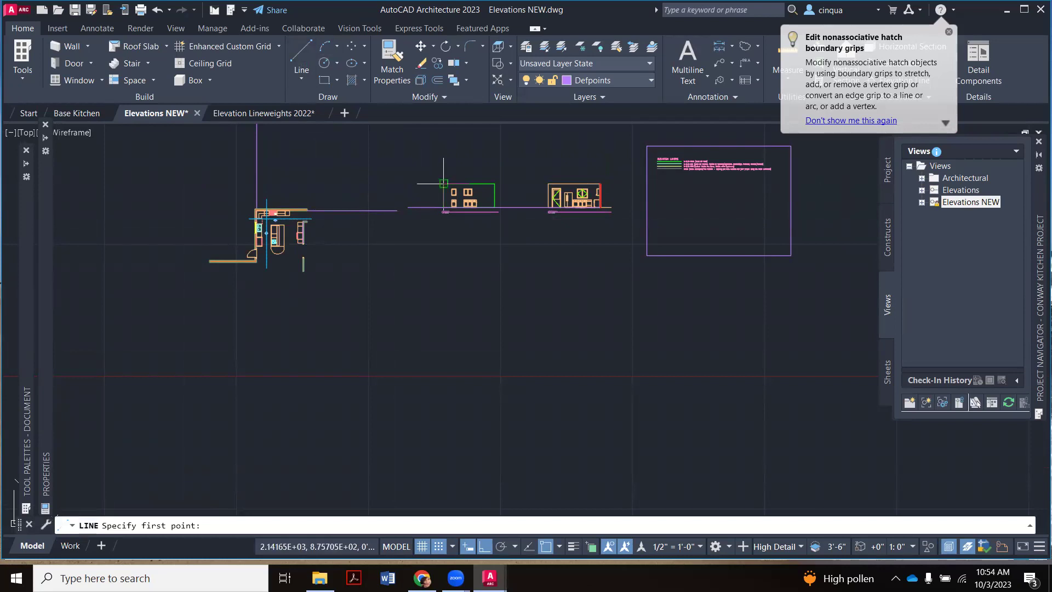
{"action": "left_click", "coordinate": [444, 211]}
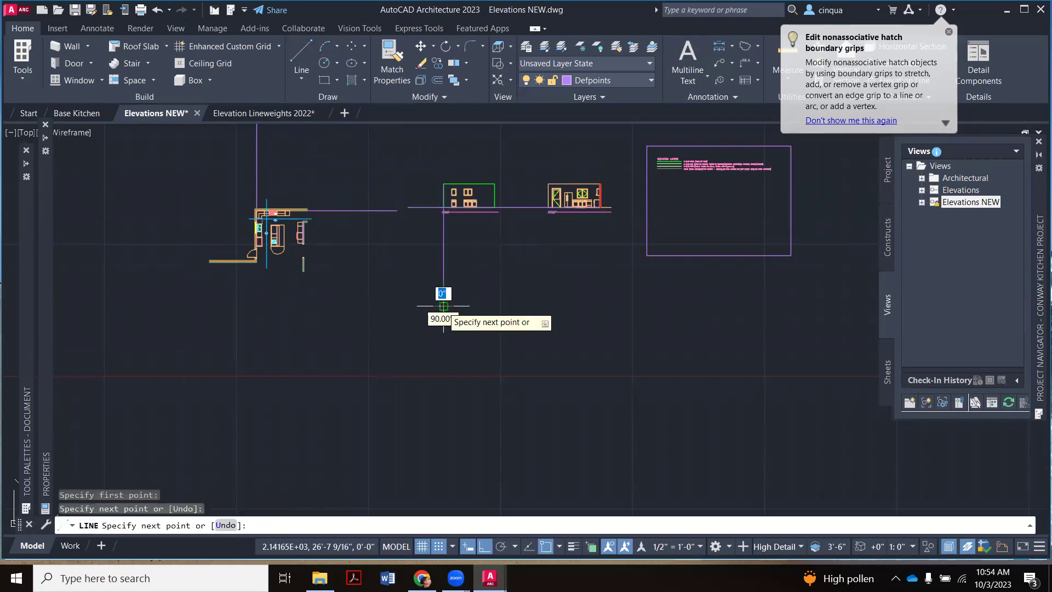
{"action": "key", "text": "Escape"}
Copy the kitchen floor plan from its wall corner to a spot beneath the first elevation.
{"action": "type", "text": "co"}
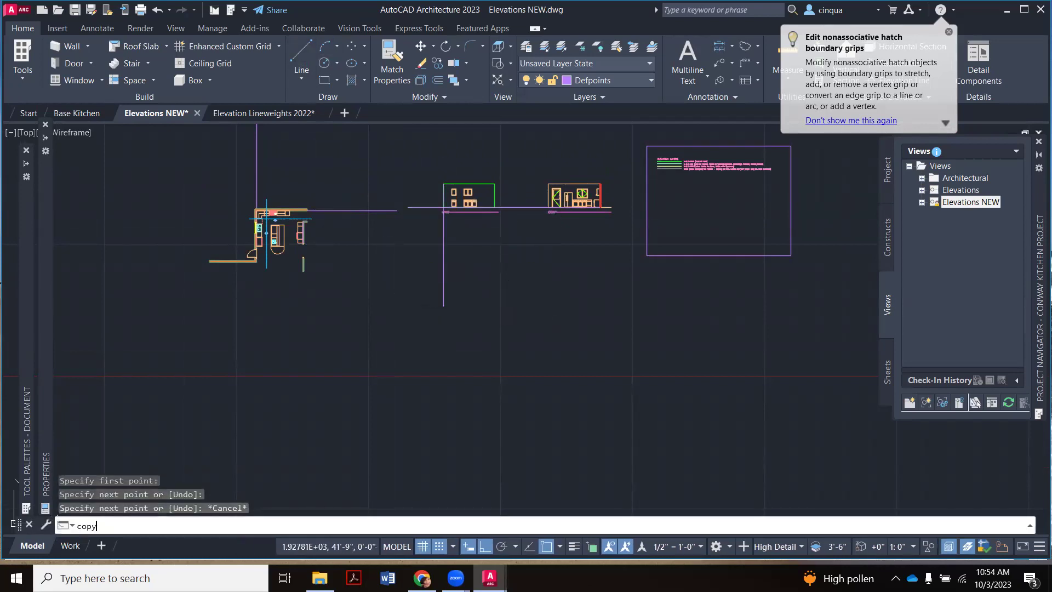
{"action": "type", "text": "py"}
{"action": "key", "text": "Return"}
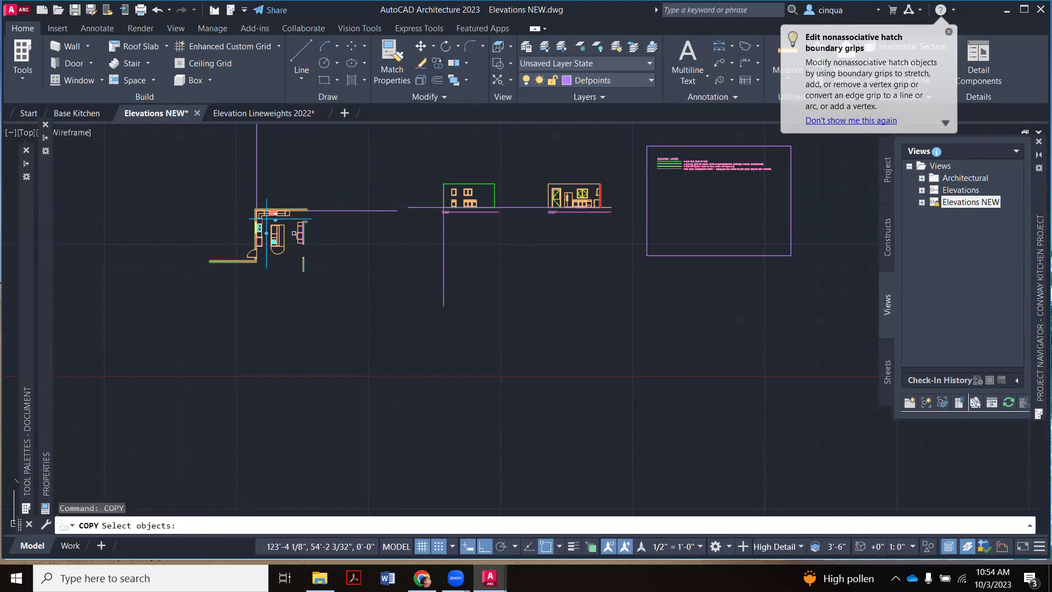
{"action": "left_click", "coordinate": [266, 219]}
{"action": "key", "text": "Return"}
{"action": "scroll", "coordinate": [266, 219], "scroll_direction": "up", "scroll_amount": 6}
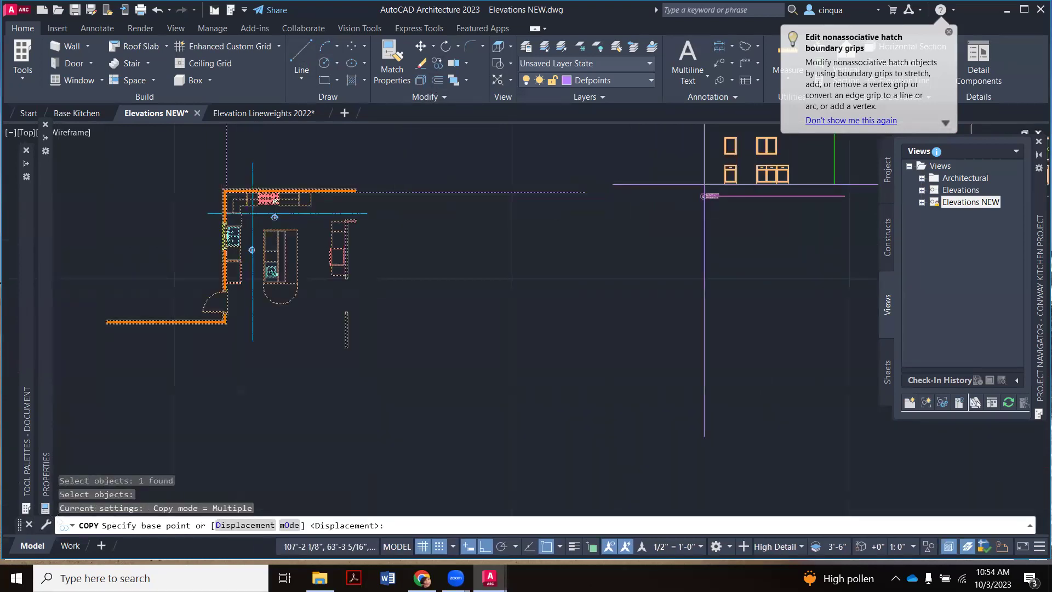
{"action": "scroll", "coordinate": [359, 239], "scroll_direction": "up", "scroll_amount": 5}
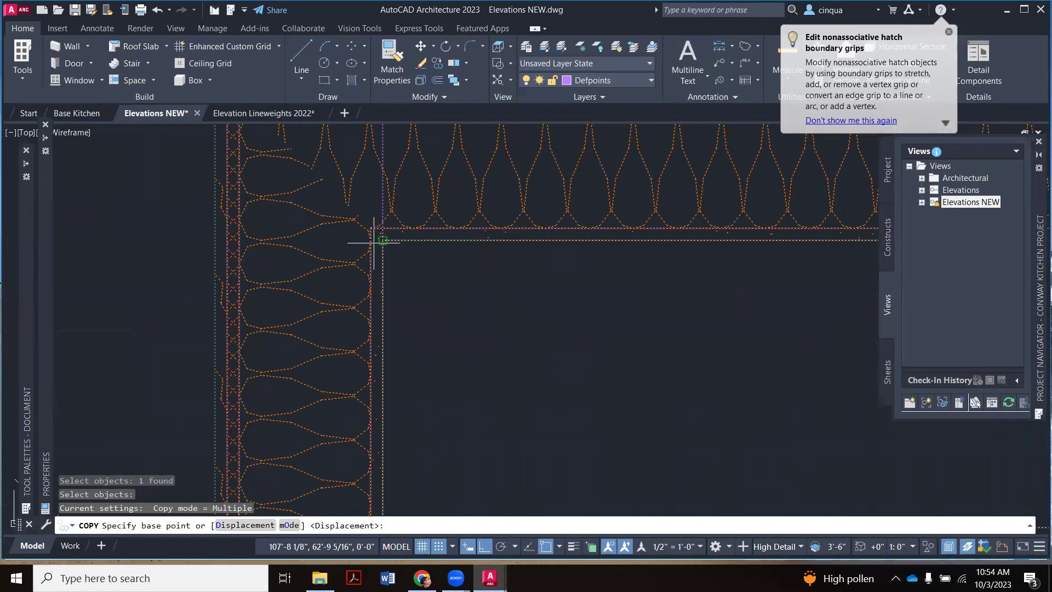
{"action": "left_click", "coordinate": [383, 240]}
{"action": "scroll", "coordinate": [383, 239], "scroll_direction": "down", "scroll_amount": 8}
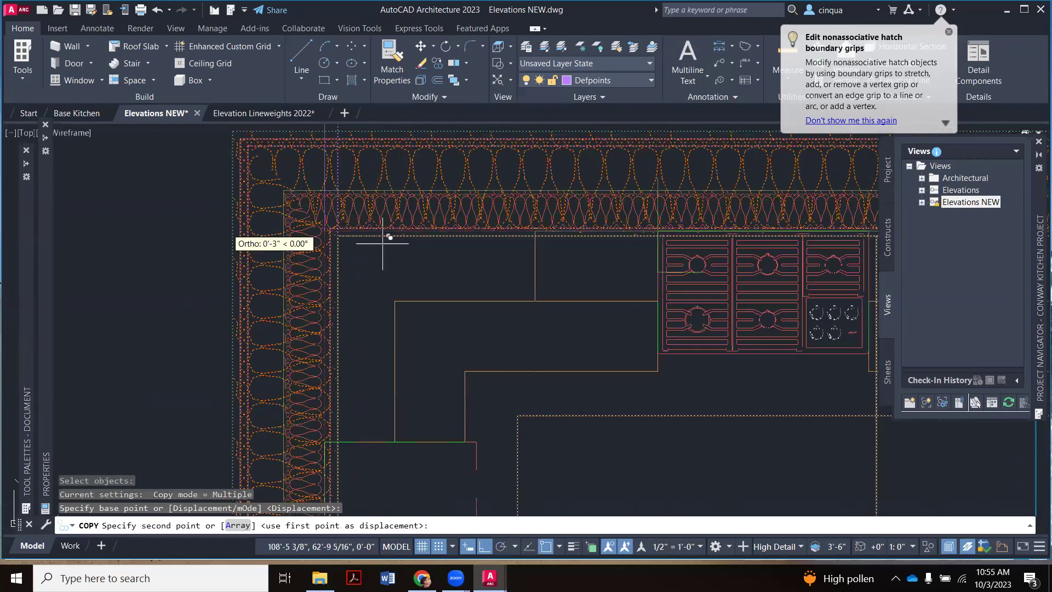
{"action": "scroll", "coordinate": [431, 230], "scroll_direction": "down", "scroll_amount": 6}
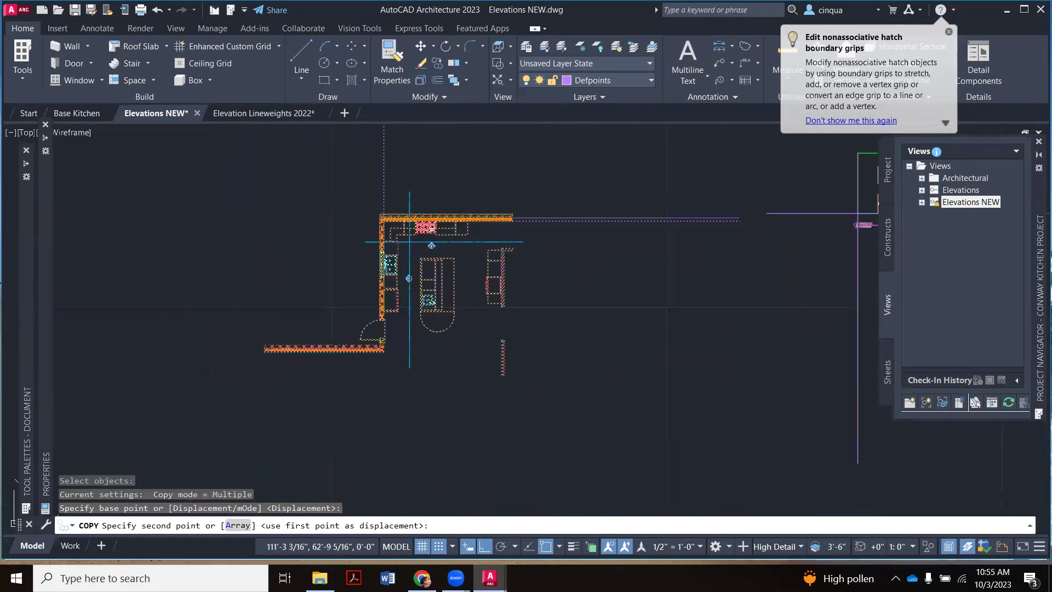
{"action": "scroll", "coordinate": [432, 231], "scroll_direction": "down", "scroll_amount": 3}
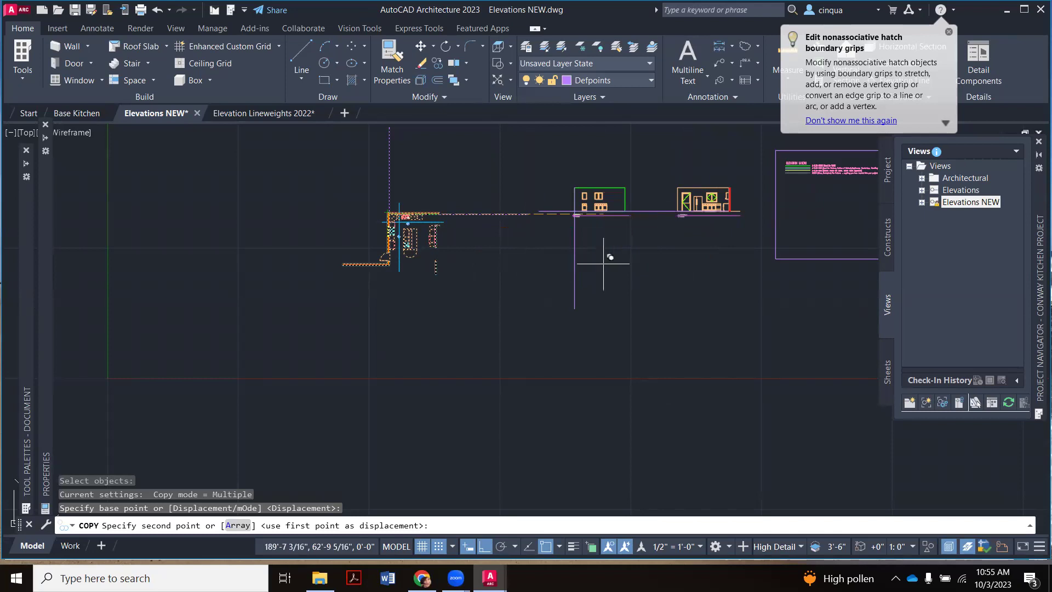
{"action": "left_click", "coordinate": [603, 284]}
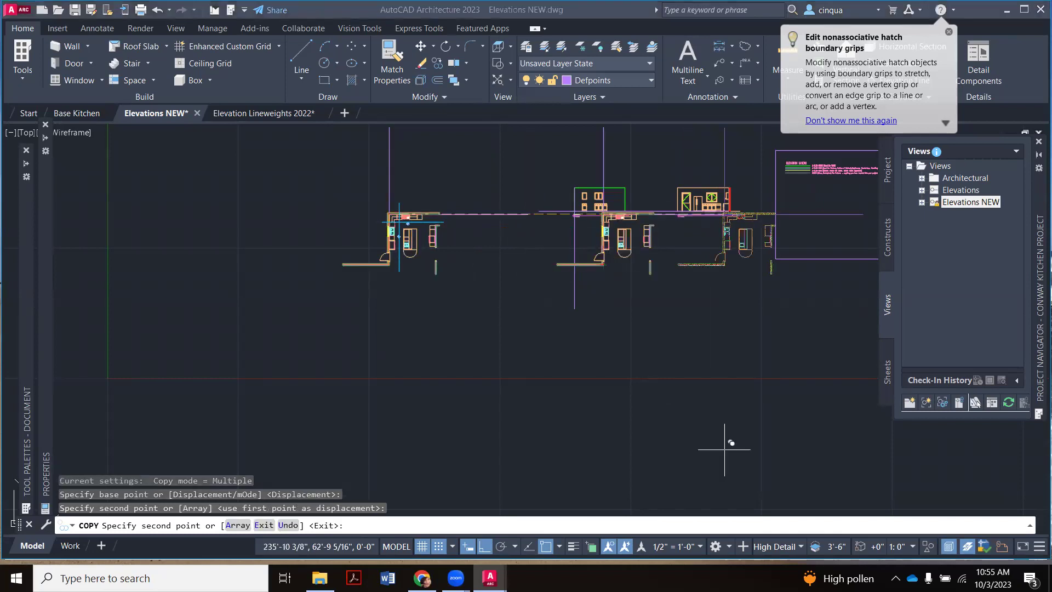
{"action": "key", "text": "Escape"}
{"action": "scroll", "coordinate": [652, 301], "scroll_direction": "up", "scroll_amount": 2}
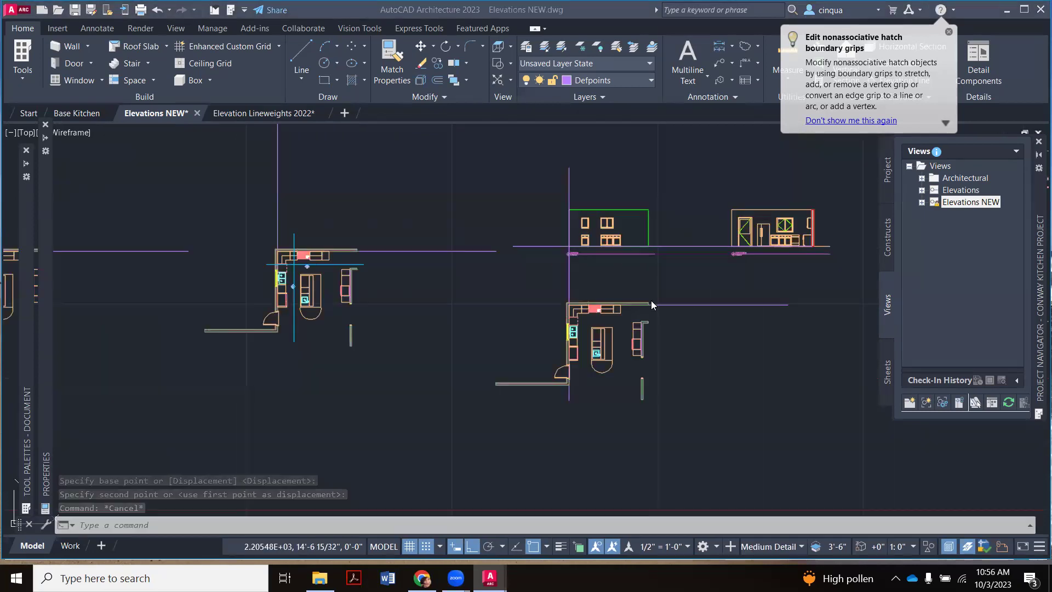
{"action": "scroll", "coordinate": [638, 299], "scroll_direction": "up", "scroll_amount": 4}
{"action": "scroll", "coordinate": [603, 313], "scroll_direction": "down", "scroll_amount": 4}
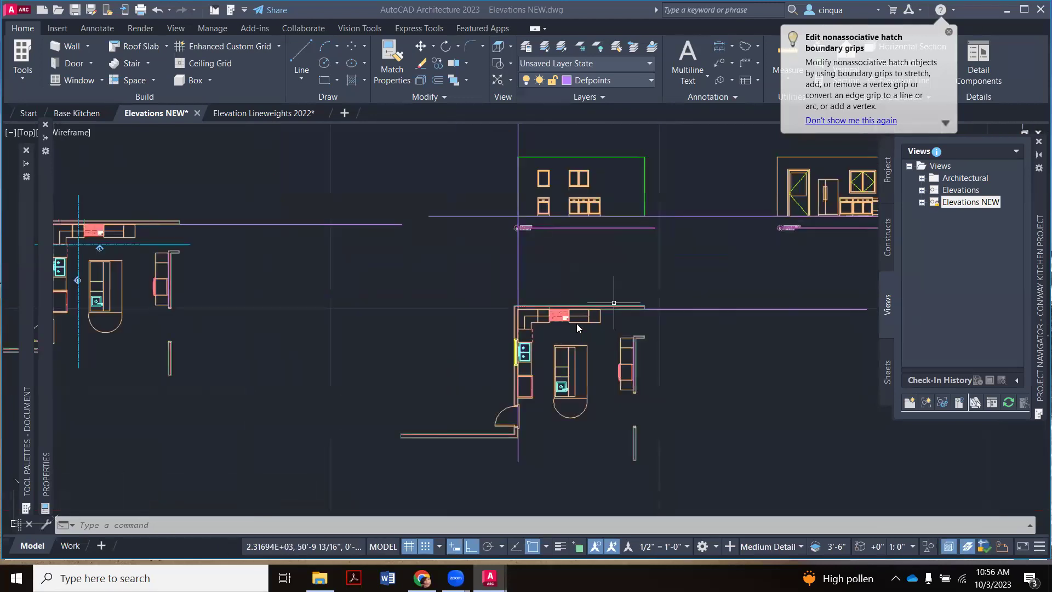
{"action": "scroll", "coordinate": [576, 323], "scroll_direction": "up", "scroll_amount": 6}
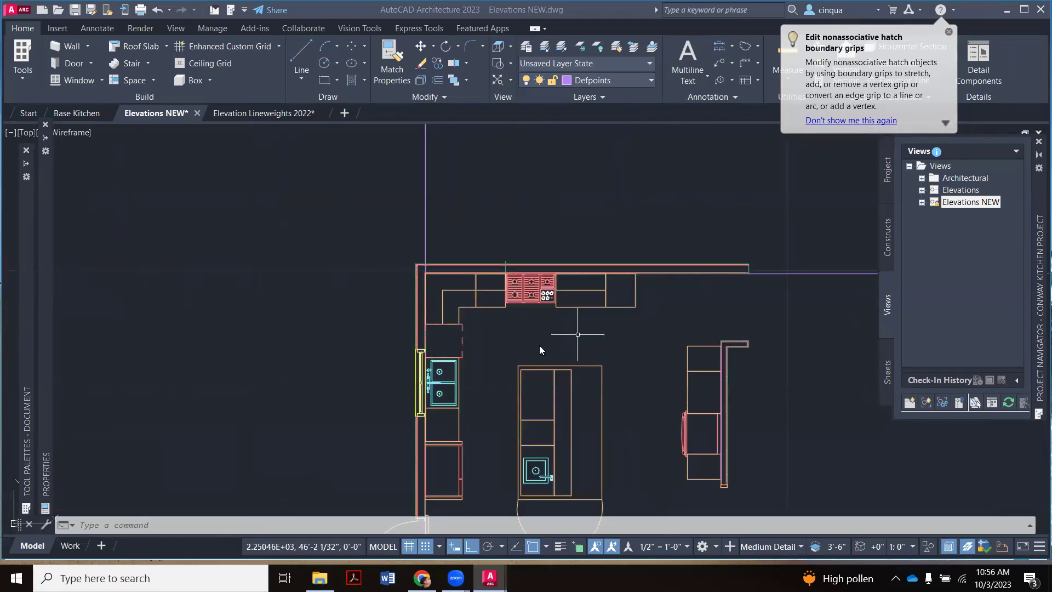
{"action": "scroll", "coordinate": [544, 301], "scroll_direction": "down", "scroll_amount": 6}
{"action": "scroll", "coordinate": [535, 241], "scroll_direction": "up", "scroll_amount": 2}
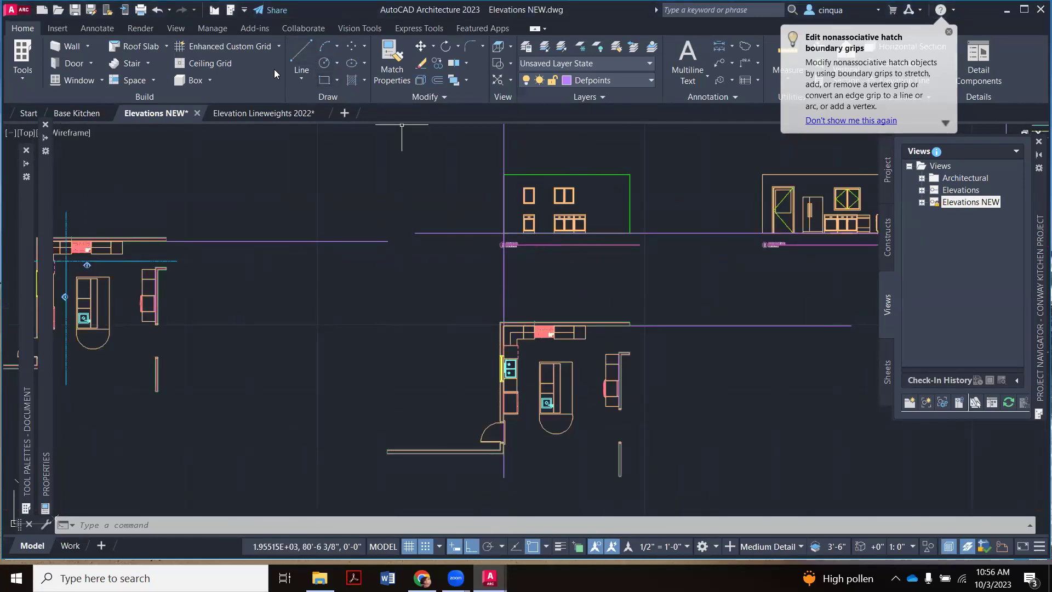
Project a vertical line from the copied plan's counter corner up into the elevation.
{"action": "left_click", "coordinate": [302, 59]}
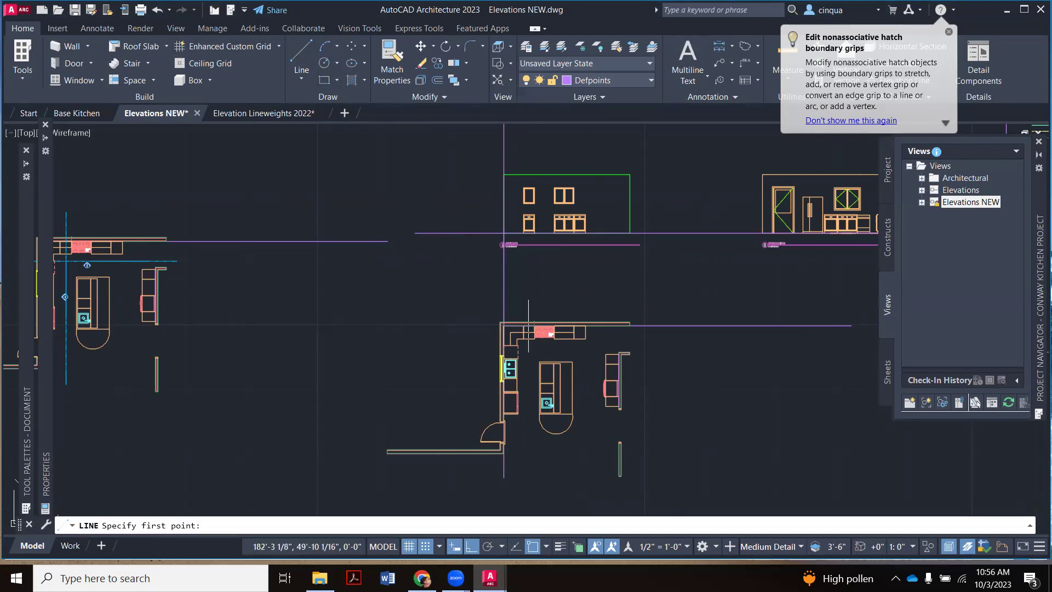
{"action": "scroll", "coordinate": [516, 338], "scroll_direction": "up", "scroll_amount": 8}
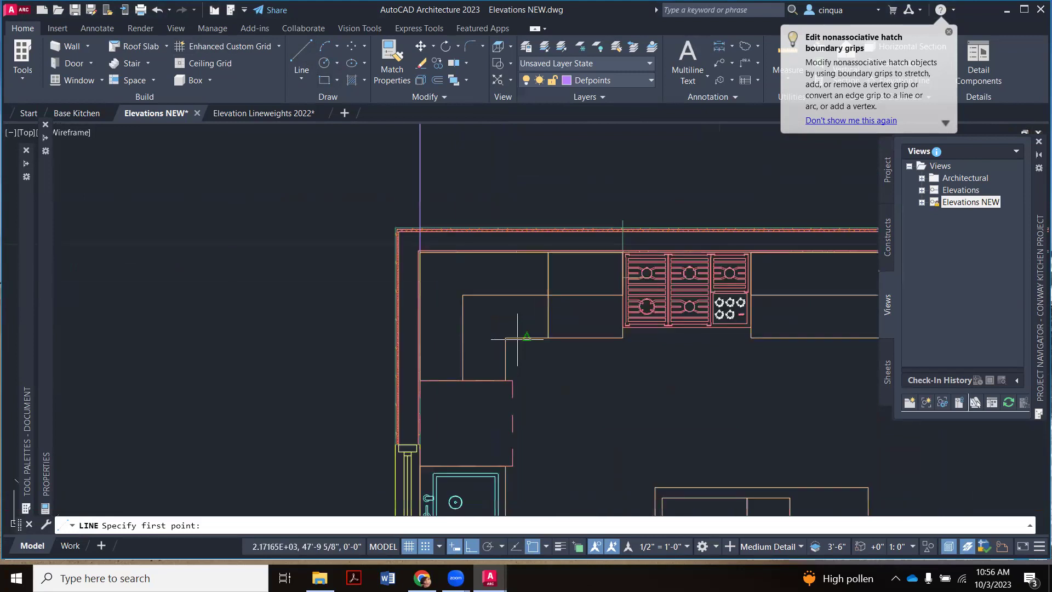
{"action": "left_click", "coordinate": [506, 338]}
{"action": "scroll", "coordinate": [503, 331], "scroll_direction": "down", "scroll_amount": 6}
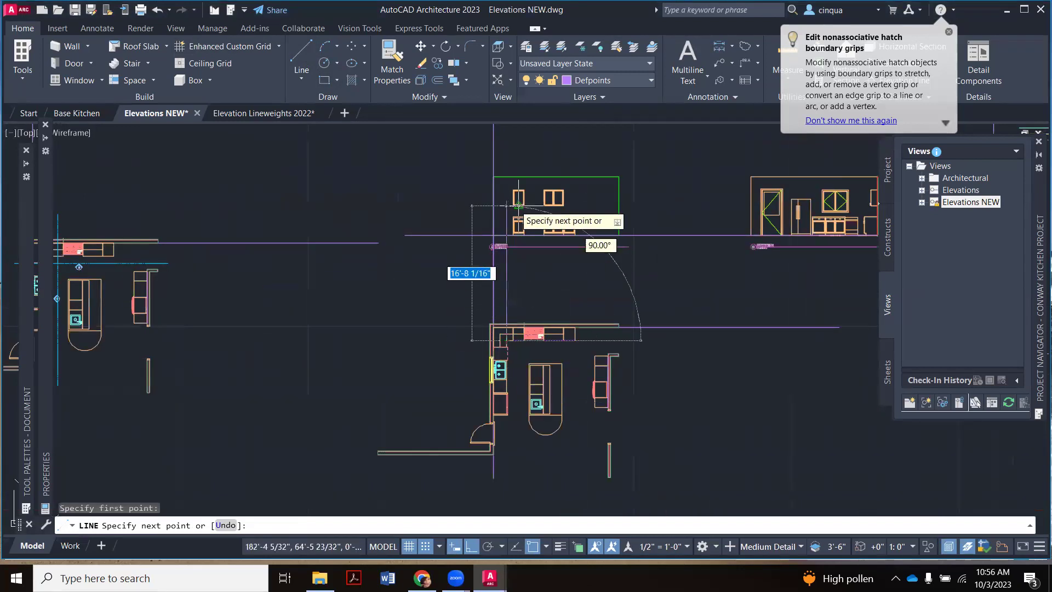
{"action": "left_click", "coordinate": [507, 149]}
{"action": "key", "text": "Escape"}
{"action": "scroll", "coordinate": [518, 236], "scroll_direction": "up", "scroll_amount": 5}
{"action": "scroll", "coordinate": [521, 251], "scroll_direction": "down", "scroll_amount": 3}
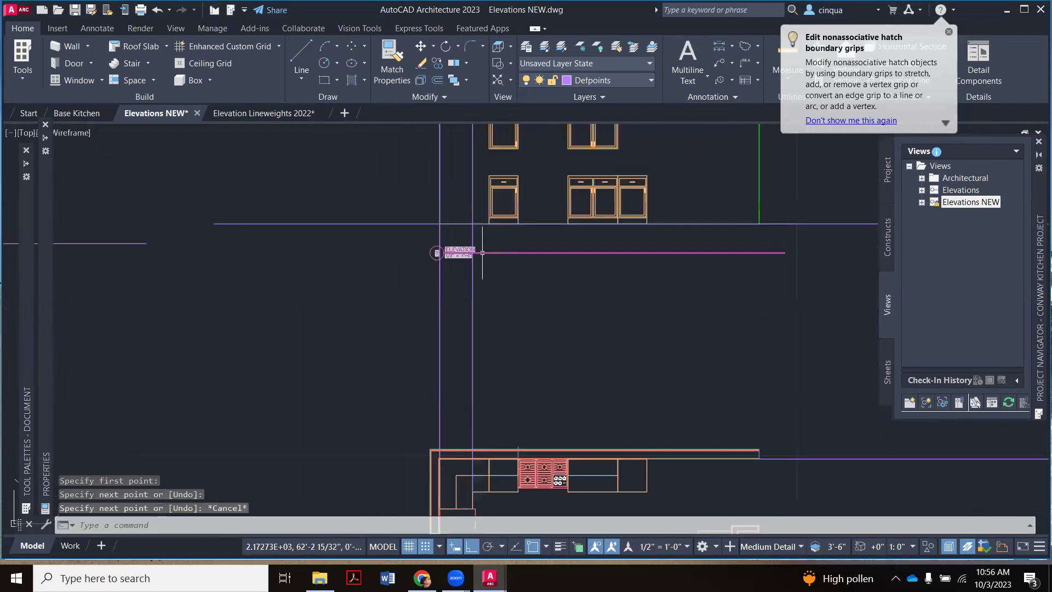
{"action": "scroll", "coordinate": [474, 247], "scroll_direction": "up", "scroll_amount": 3}
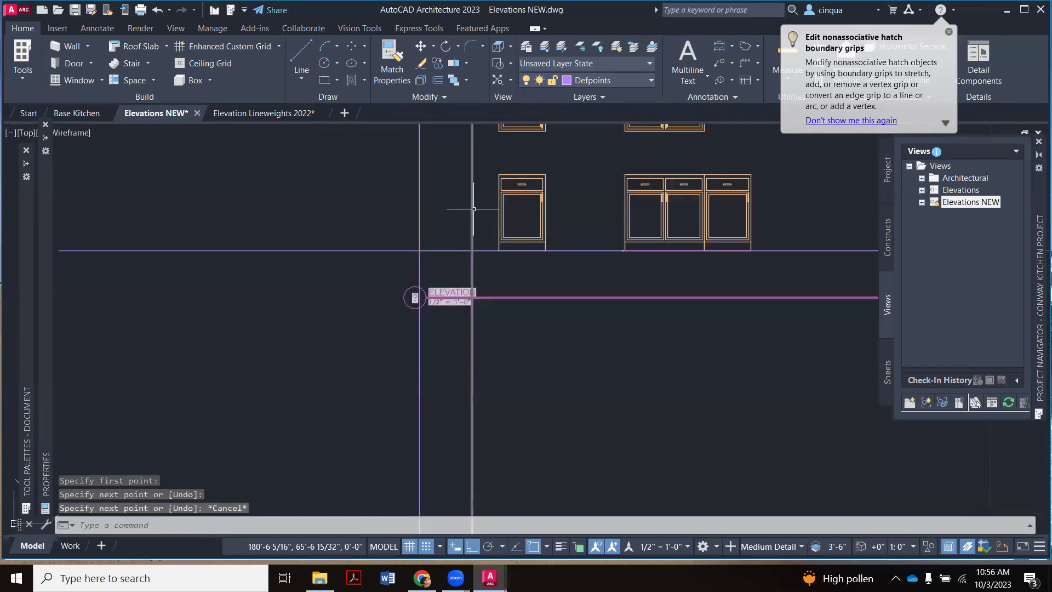
{"action": "scroll", "coordinate": [475, 219], "scroll_direction": "down", "scroll_amount": 4}
{"action": "scroll", "coordinate": [469, 330], "scroll_direction": "up", "scroll_amount": 4}
{"action": "scroll", "coordinate": [468, 330], "scroll_direction": "up", "scroll_amount": 3}
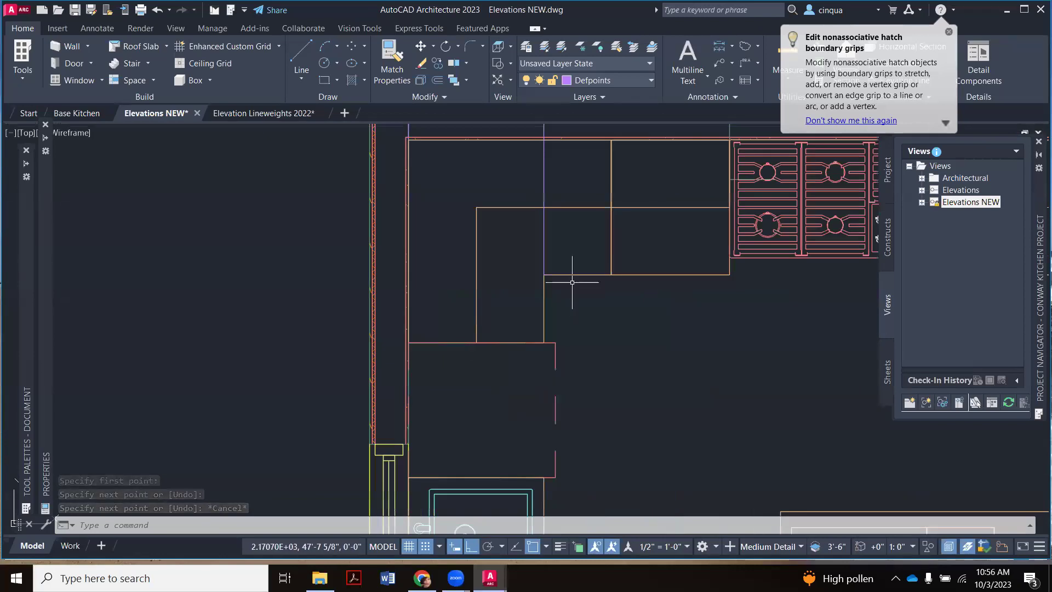
{"action": "scroll", "coordinate": [532, 335], "scroll_direction": "down", "scroll_amount": 3}
{"action": "scroll", "coordinate": [532, 335], "scroll_direction": "down", "scroll_amount": 5}
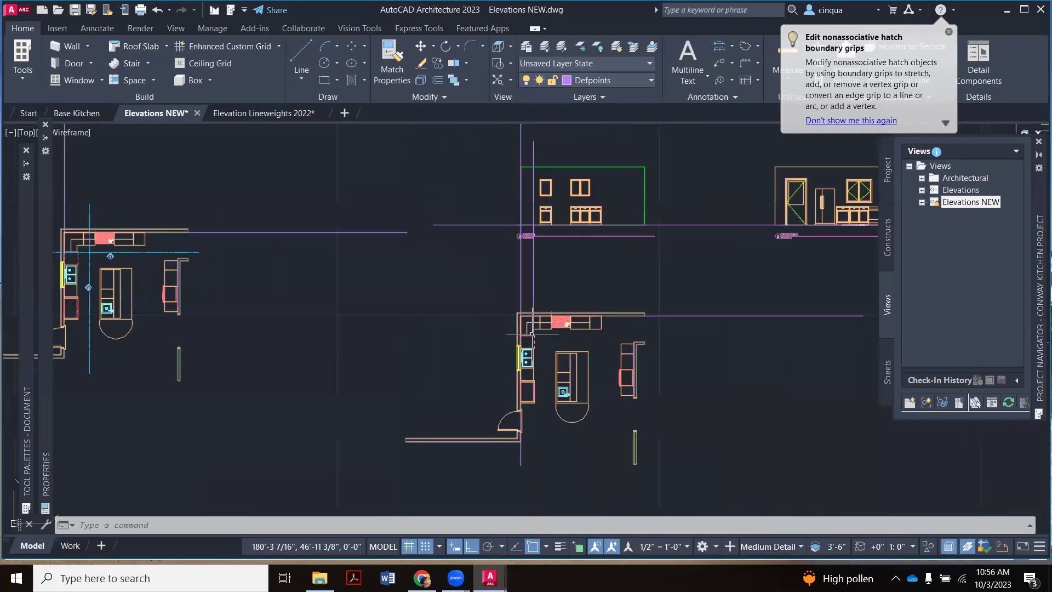
Project a second vertical line from the cooktop's top edge up through the elevation.
{"action": "left_click", "coordinate": [301, 58]}
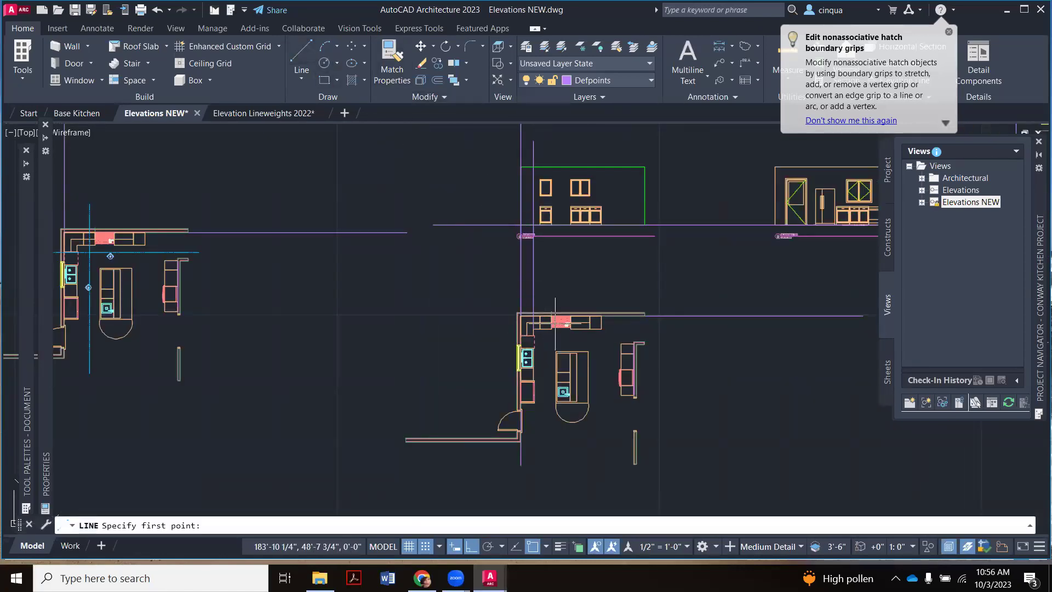
{"action": "scroll", "coordinate": [558, 326], "scroll_direction": "up", "scroll_amount": 5}
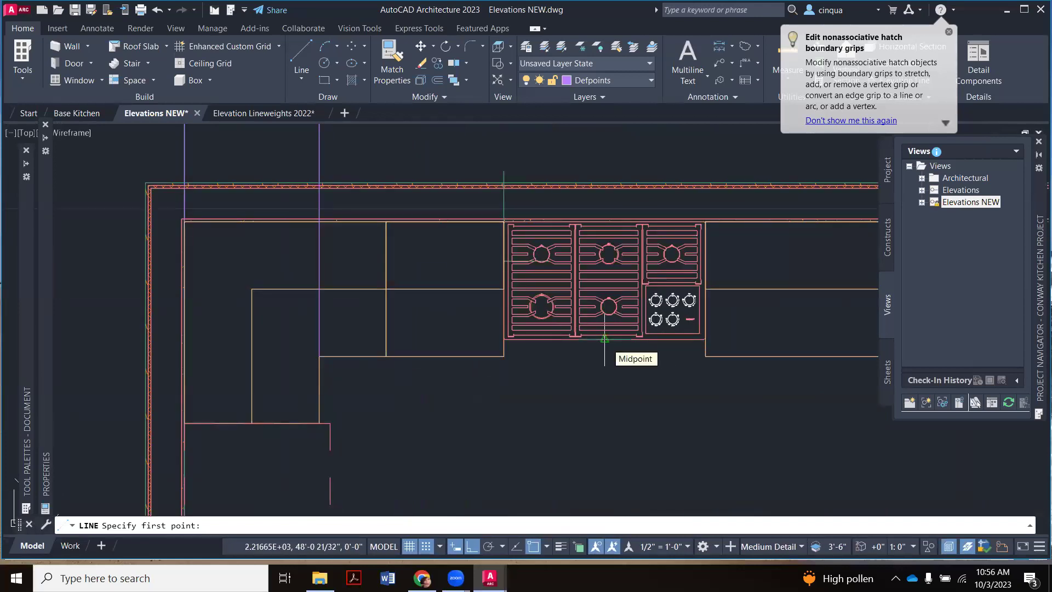
{"action": "left_click", "coordinate": [605, 219]}
{"action": "scroll", "coordinate": [603, 231], "scroll_direction": "down", "scroll_amount": 5}
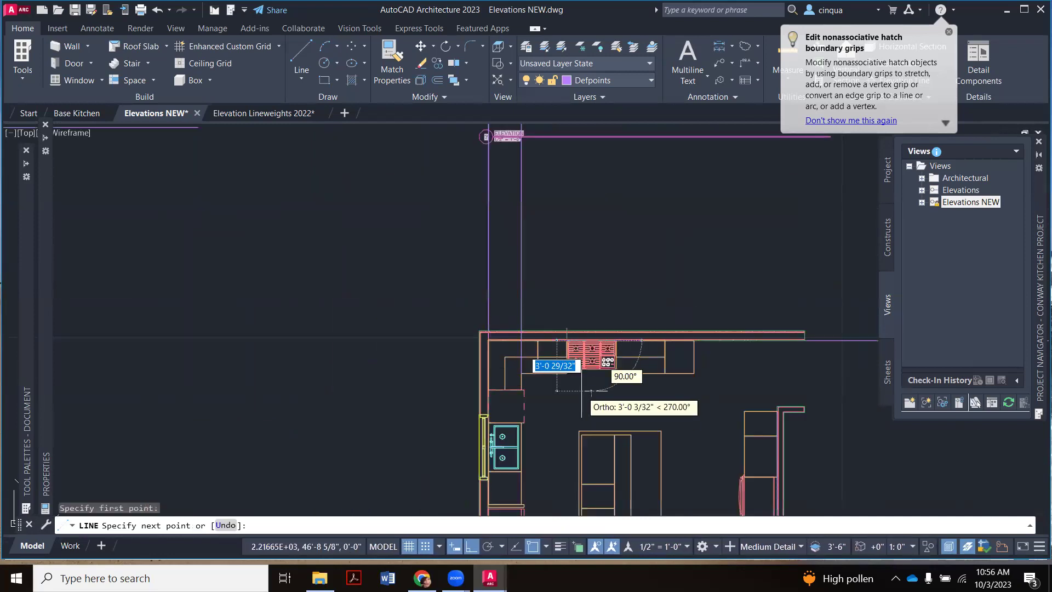
{"action": "scroll", "coordinate": [589, 217], "scroll_direction": "up", "scroll_amount": 4}
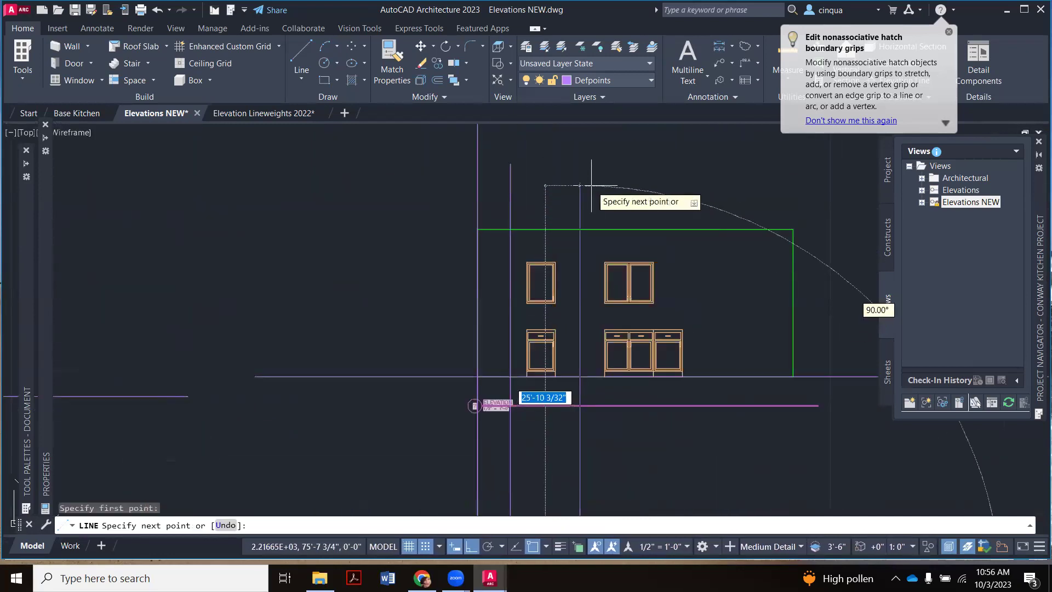
{"action": "left_click", "coordinate": [581, 186]}
{"action": "key", "text": "Escape"}
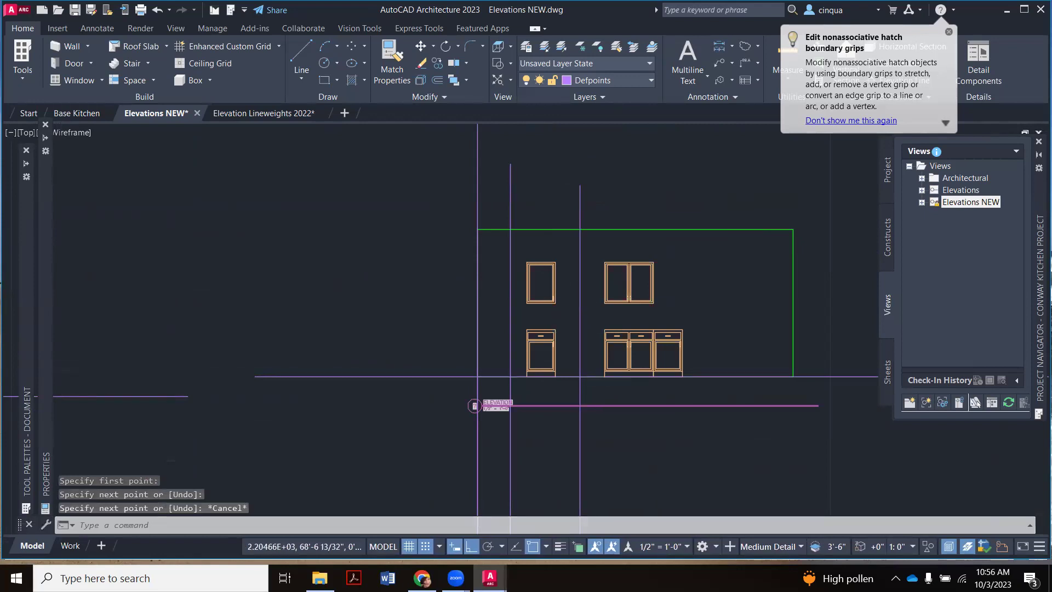
{"action": "scroll", "coordinate": [576, 307], "scroll_direction": "down", "scroll_amount": 5}
{"action": "scroll", "coordinate": [575, 305], "scroll_direction": "up", "scroll_amount": 3}
{"action": "scroll", "coordinate": [564, 328], "scroll_direction": "down", "scroll_amount": 4}
{"action": "scroll", "coordinate": [552, 350], "scroll_direction": "up", "scroll_amount": 4}
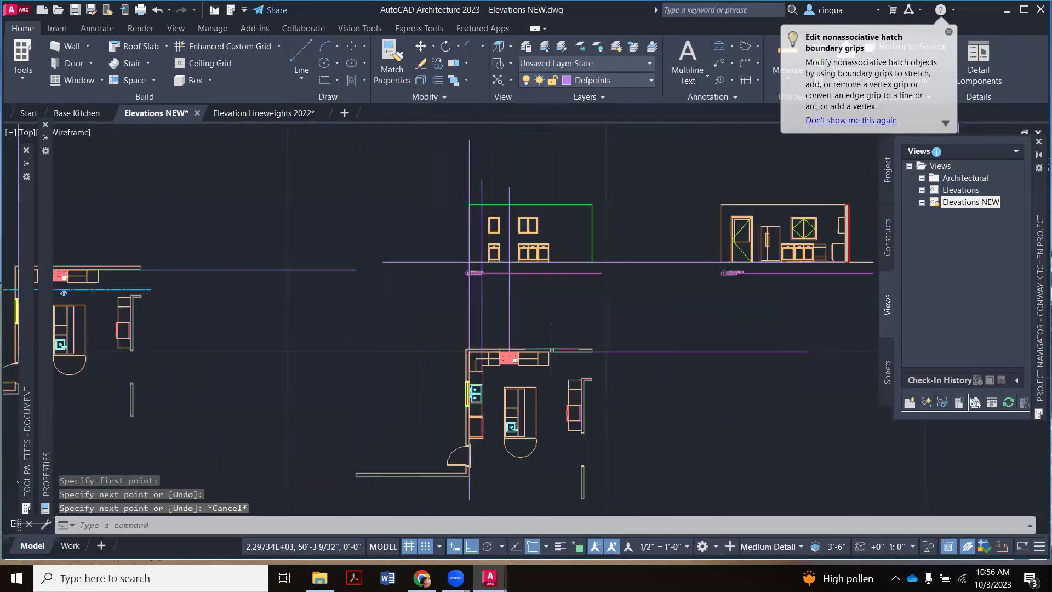
{"action": "scroll", "coordinate": [552, 349], "scroll_direction": "down", "scroll_amount": 4}
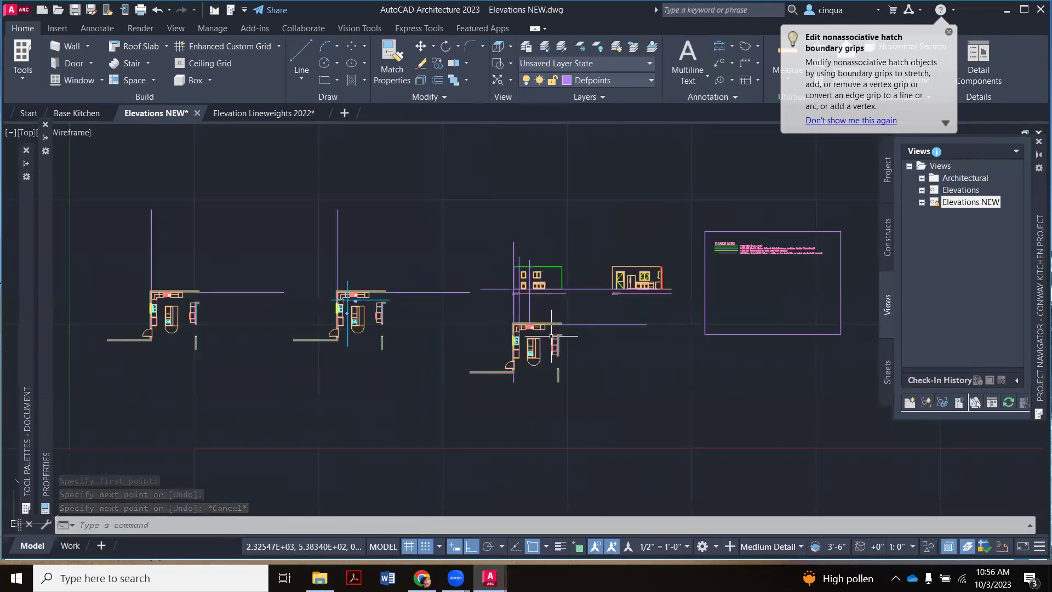
Move the Elevation Layers legend box to the right, away from the plans and elevations.
{"action": "scroll", "coordinate": [642, 290], "scroll_direction": "down", "scroll_amount": 2}
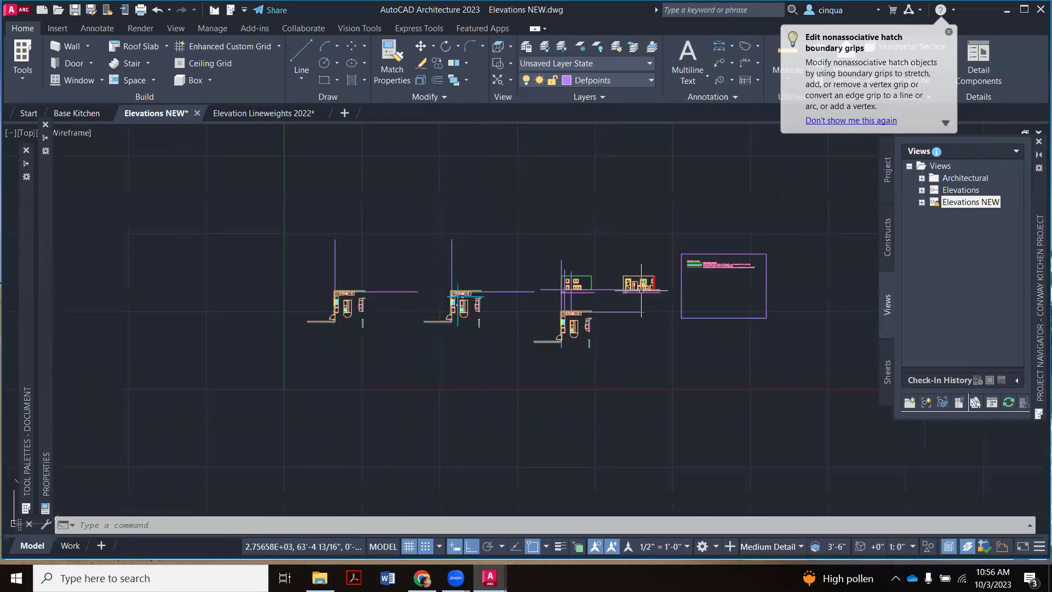
{"action": "type", "text": "m"}
{"action": "key", "text": "Return"}
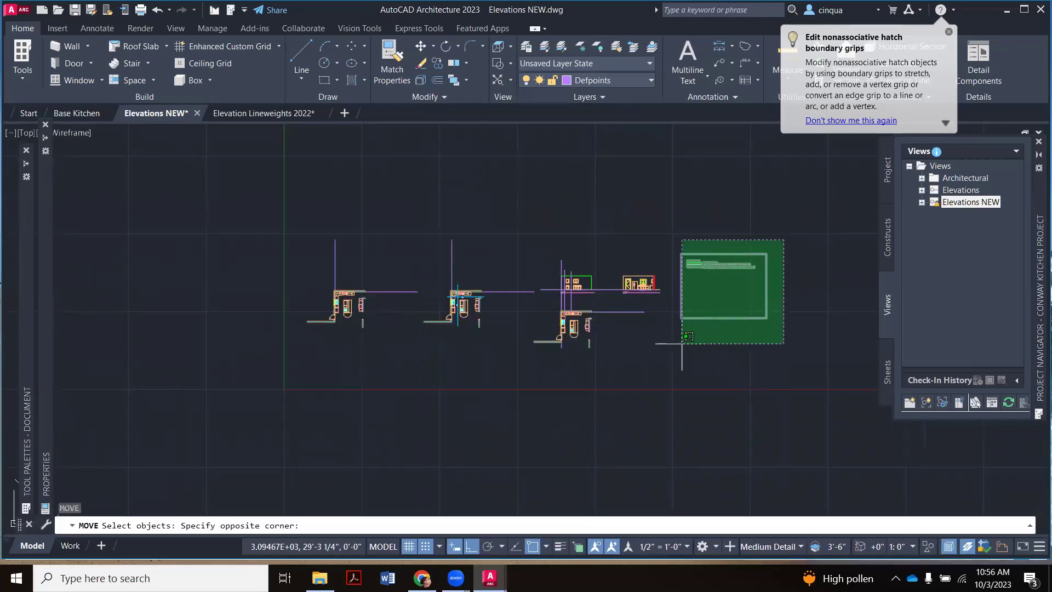
{"action": "left_click", "coordinate": [679, 318]}
{"action": "key", "text": "Return"}
{"action": "left_click", "coordinate": [671, 363]}
{"action": "left_click", "coordinate": [723, 379]}
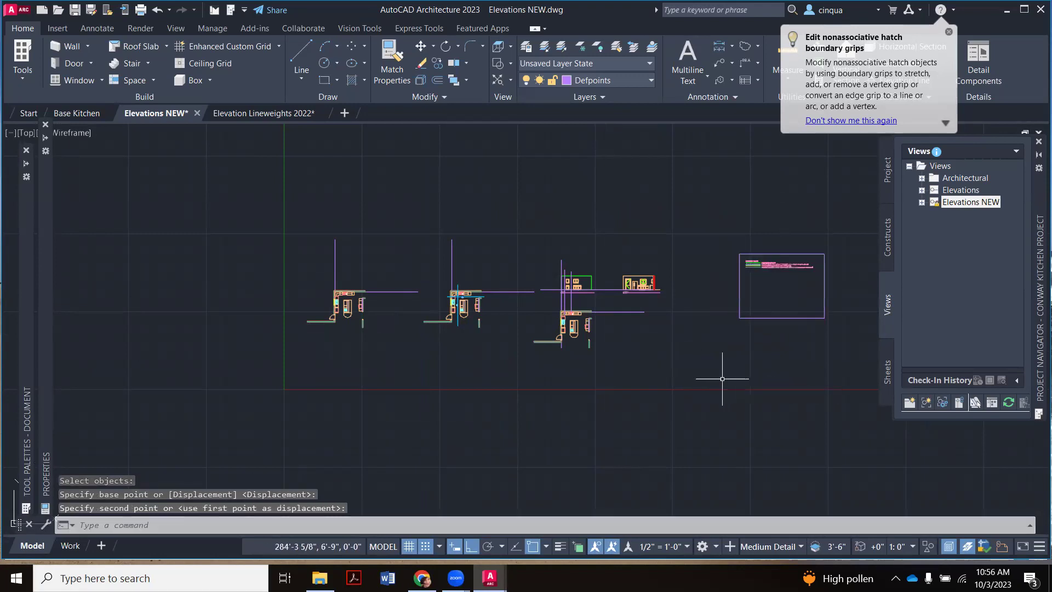
Rotate the kitchen plan xref to 270° about a picked pivot point.
{"action": "scroll", "coordinate": [349, 313], "scroll_direction": "up", "scroll_amount": 5}
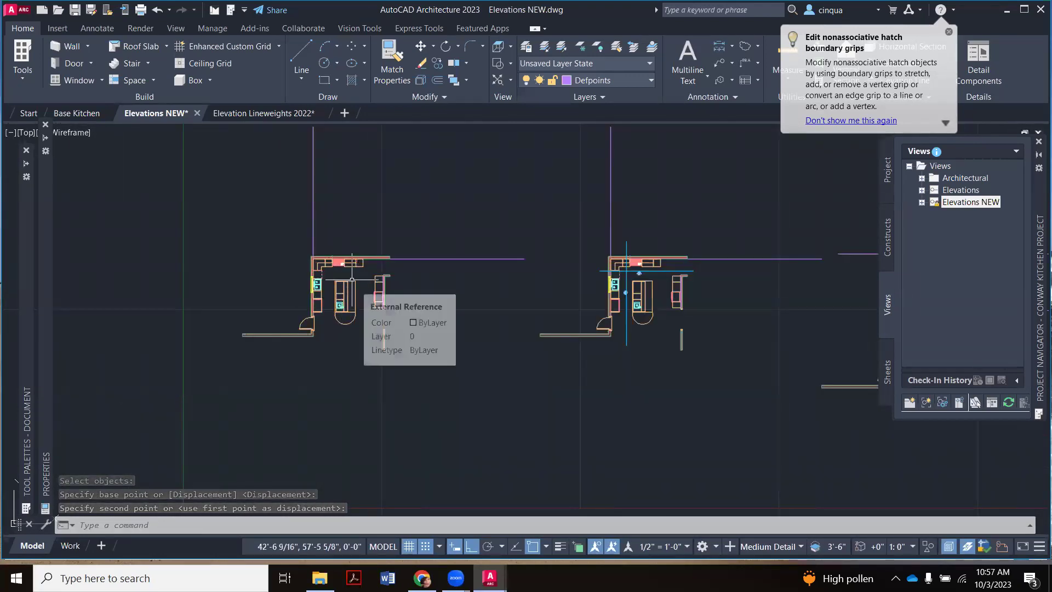
{"action": "left_click", "coordinate": [447, 48]}
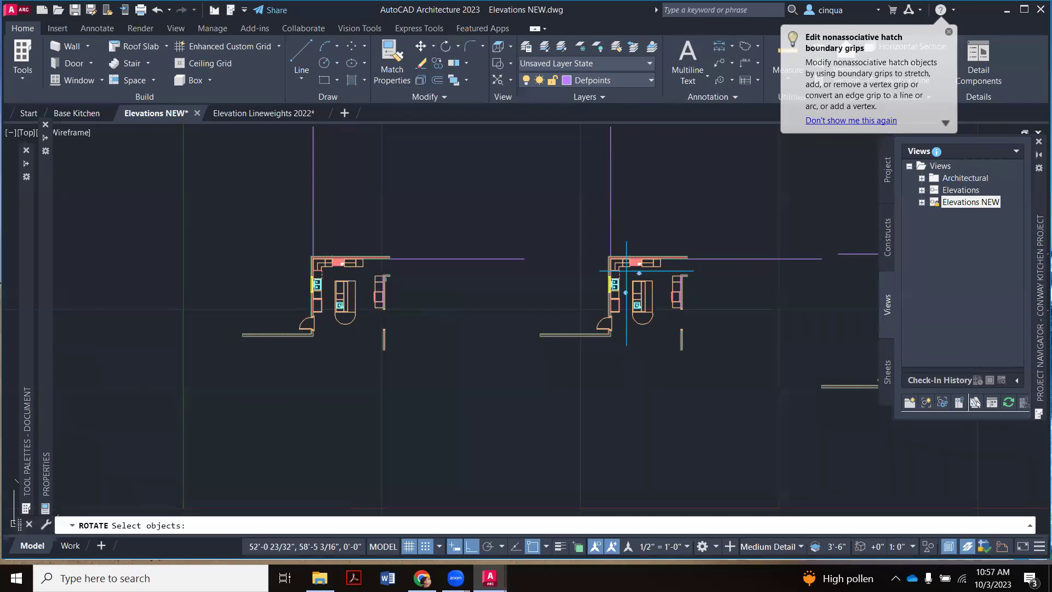
{"action": "left_click", "coordinate": [348, 295]}
{"action": "key", "text": "Return"}
{"action": "left_click", "coordinate": [415, 293]}
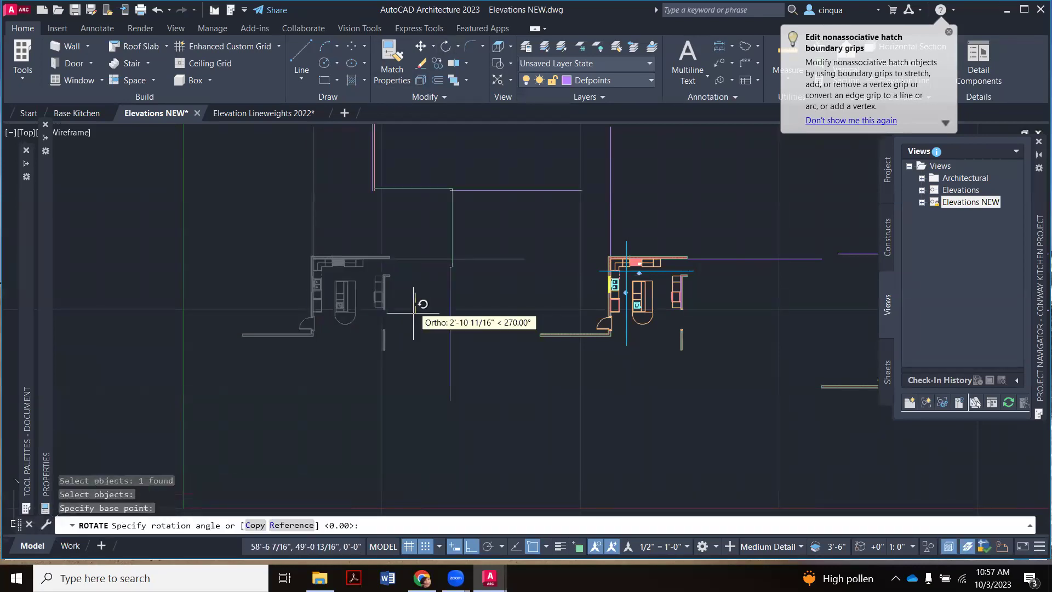
{"action": "left_click", "coordinate": [412, 364]}
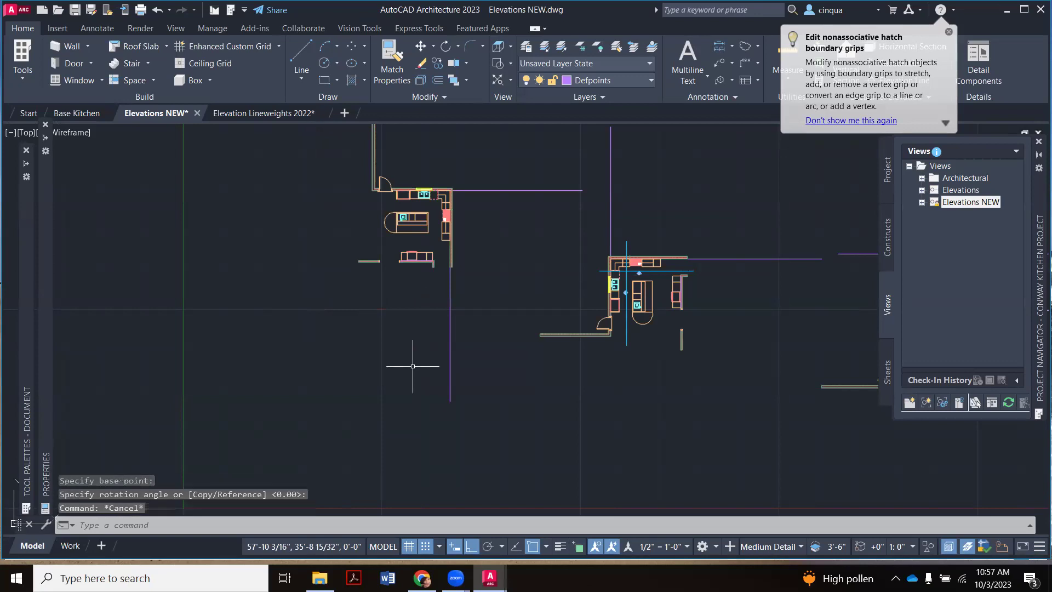
{"action": "type", "text": "m"}
{"action": "key", "text": "Return"}
{"action": "scroll", "coordinate": [412, 366], "scroll_direction": "down", "scroll_amount": 4}
Cancel the pending move and erase the stray line.
{"action": "scroll", "coordinate": [416, 307], "scroll_direction": "down", "scroll_amount": 2}
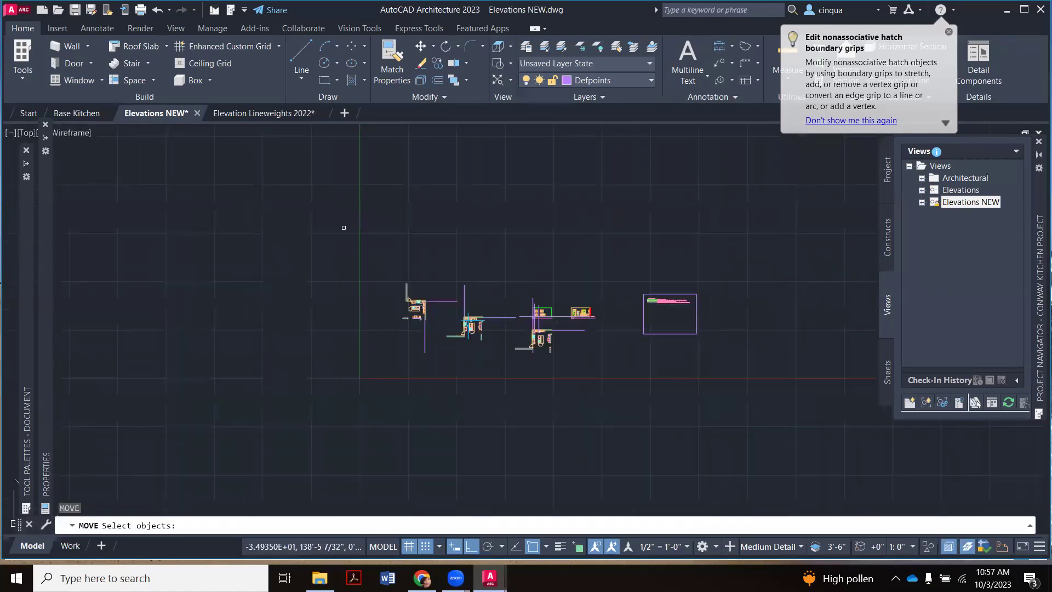
{"action": "key", "text": "Escape"}
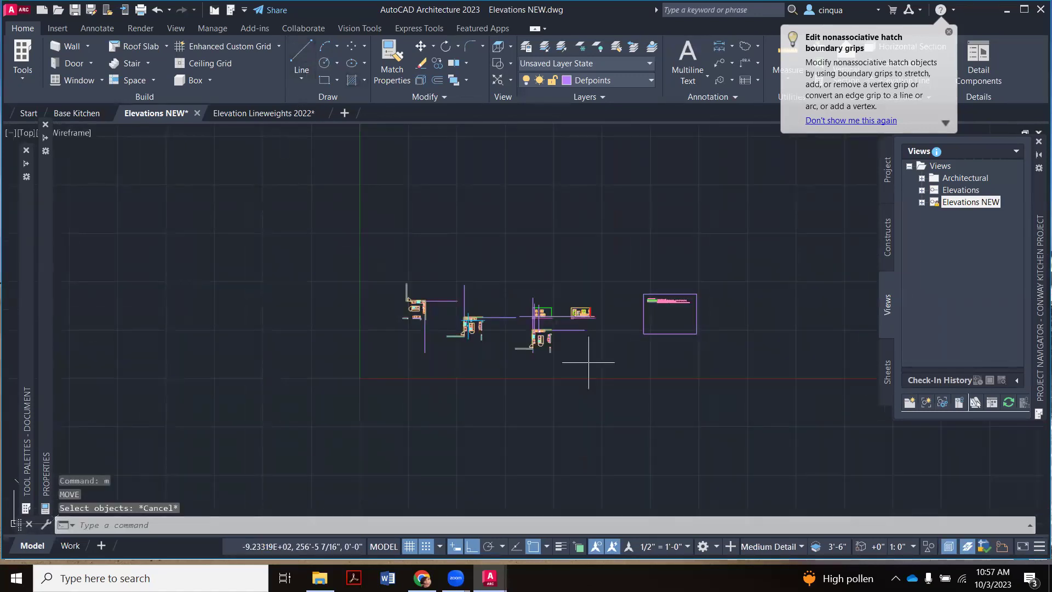
{"action": "scroll", "coordinate": [581, 345], "scroll_direction": "up", "scroll_amount": 4}
{"action": "type", "text": "l"}
{"action": "key", "text": "Return"}
{"action": "scroll", "coordinate": [593, 271], "scroll_direction": "up", "scroll_amount": 8}
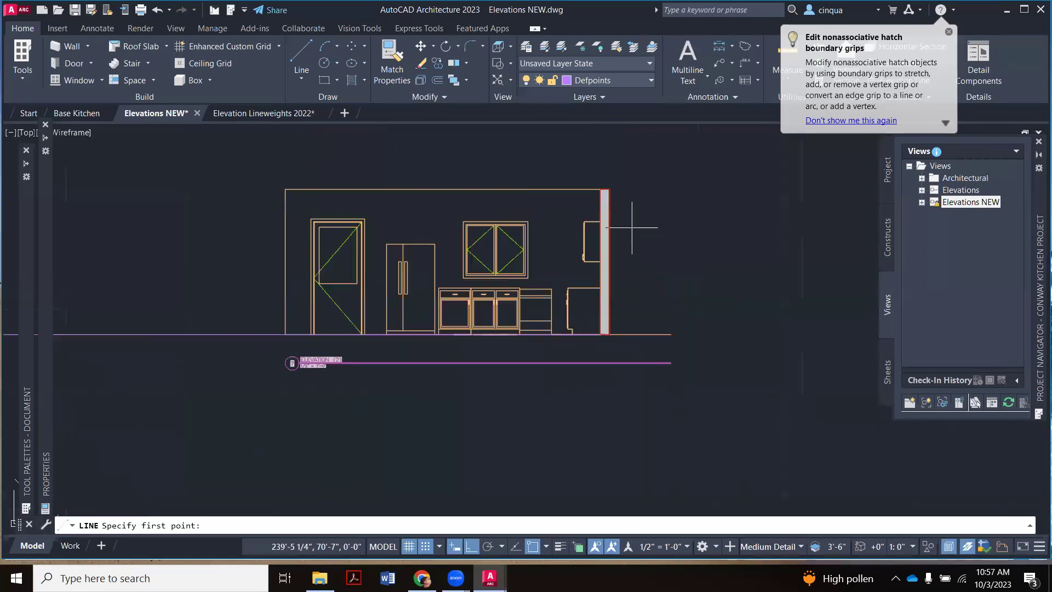
{"action": "scroll", "coordinate": [609, 200], "scroll_direction": "up", "scroll_amount": 2}
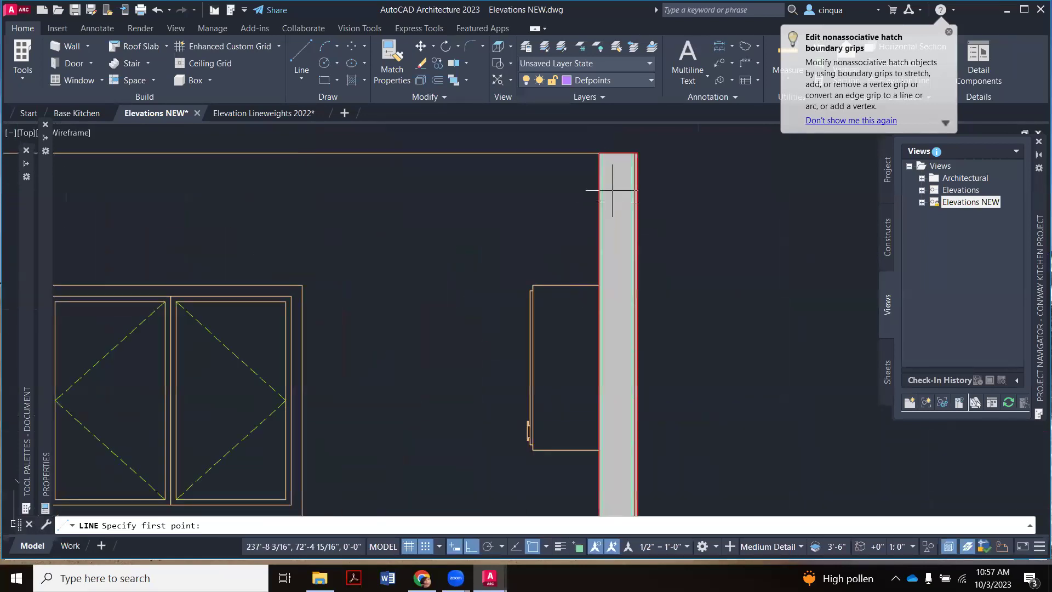
{"action": "scroll", "coordinate": [616, 181], "scroll_direction": "down", "scroll_amount": 4}
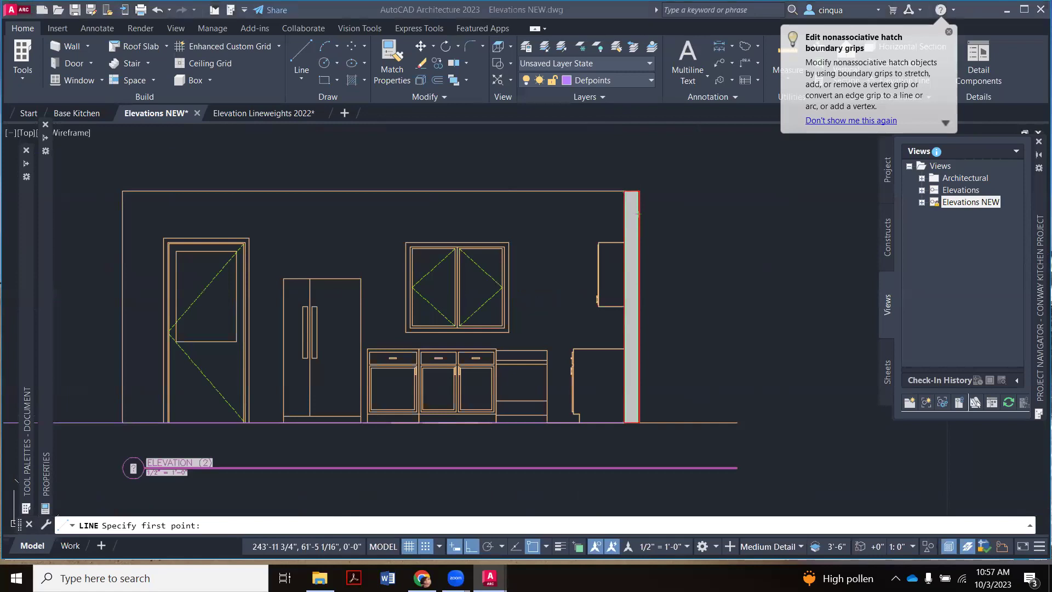
{"action": "key", "text": "Escape"}
{"action": "scroll", "coordinate": [829, 236], "scroll_direction": "down", "scroll_amount": 2}
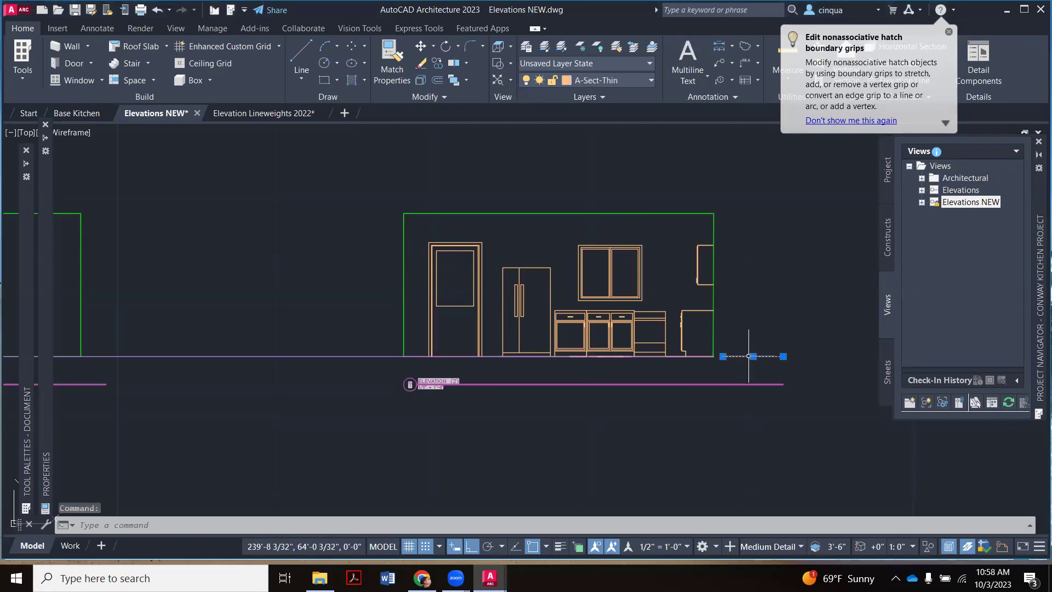
{"action": "key", "text": "Delete"}
{"action": "scroll", "coordinate": [685, 324], "scroll_direction": "down", "scroll_amount": 3}
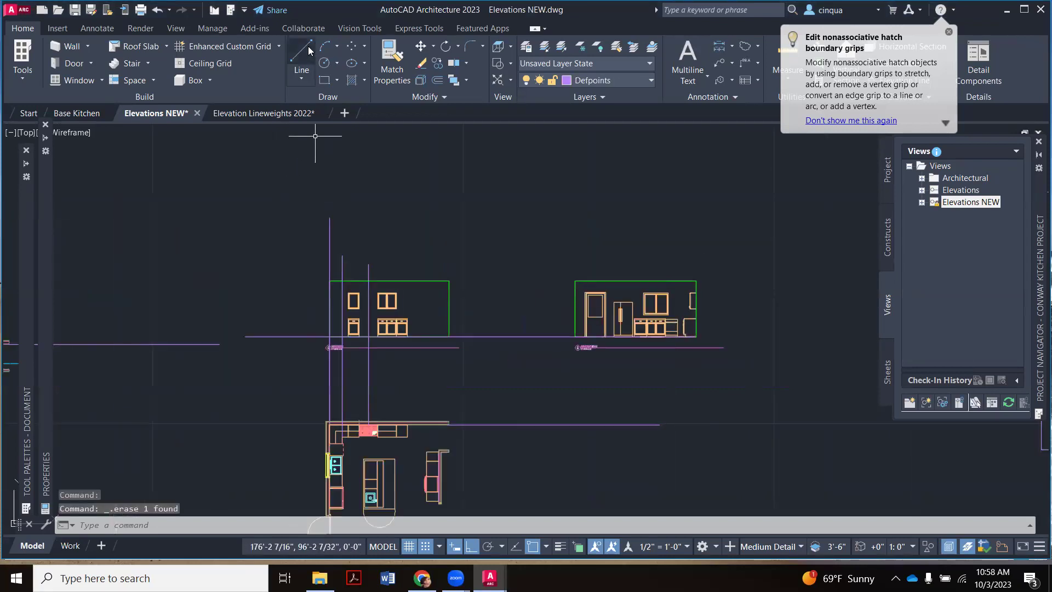
Draw a vertical line from the right elevation's top-right corner down past the floor plans.
{"action": "type", "text": "l"}
{"action": "key", "text": "Return"}
{"action": "scroll", "coordinate": [676, 294], "scroll_direction": "up", "scroll_amount": 4}
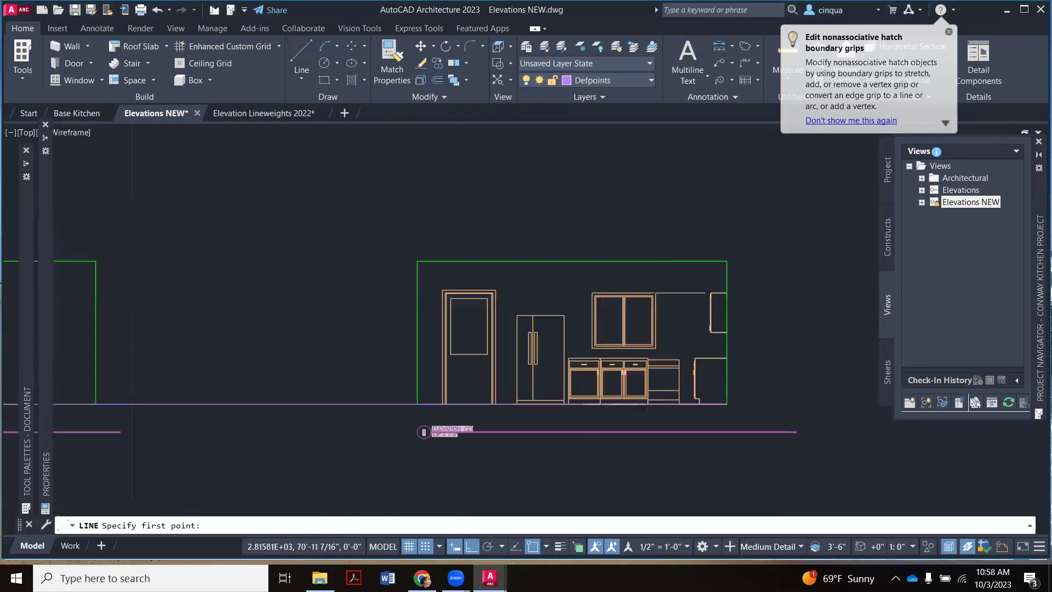
{"action": "left_click", "coordinate": [728, 262]}
{"action": "scroll", "coordinate": [691, 296], "scroll_direction": "down", "scroll_amount": 5}
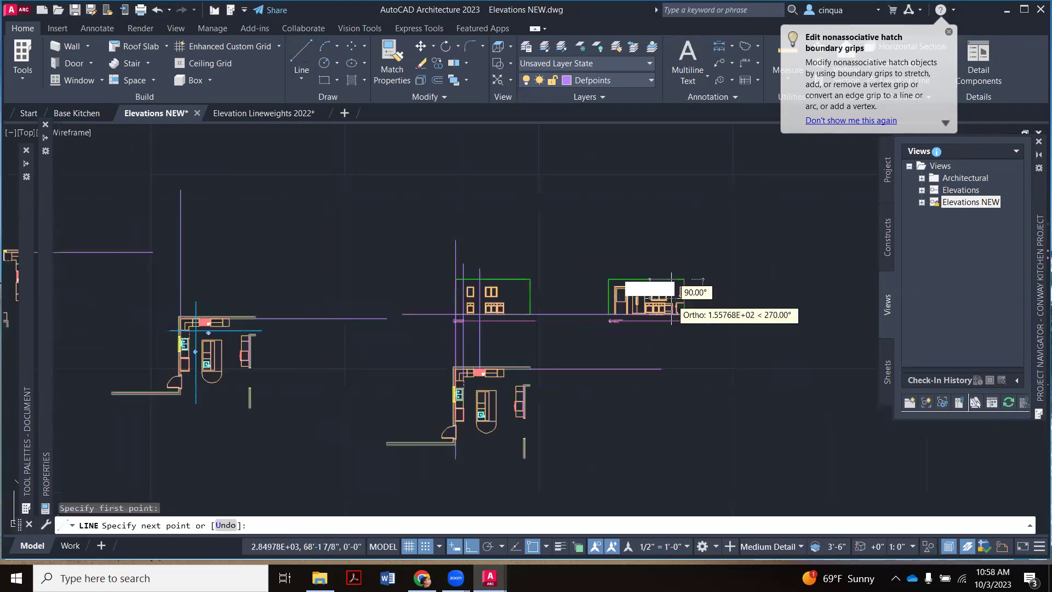
{"action": "scroll", "coordinate": [673, 356], "scroll_direction": "up", "scroll_amount": 2}
{"action": "left_click", "coordinate": [686, 427]}
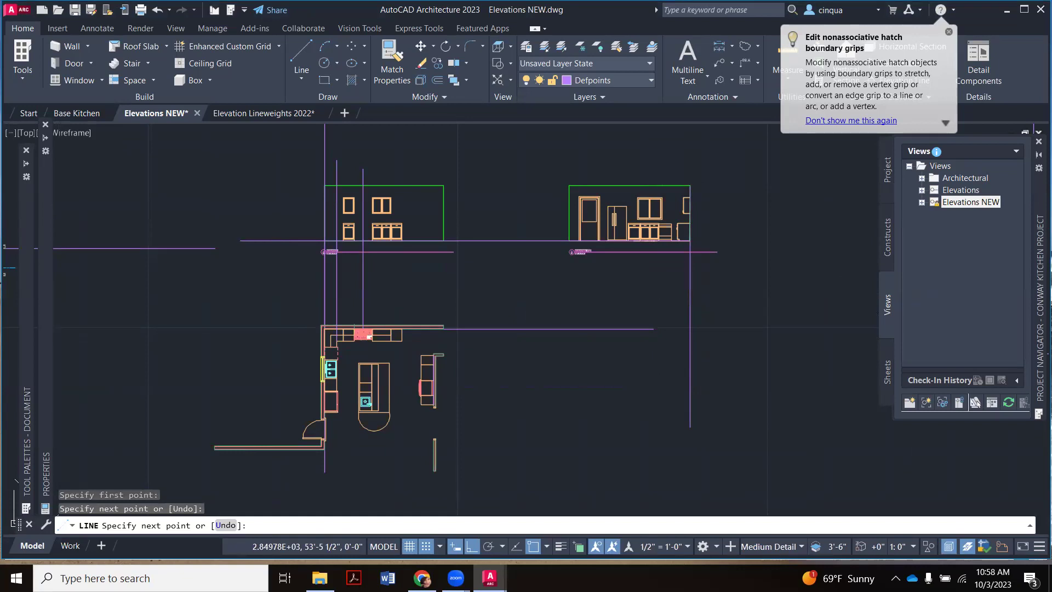
{"action": "key", "text": "Escape"}
{"action": "scroll", "coordinate": [557, 329], "scroll_direction": "down", "scroll_amount": 5}
Move the rotated plan by its counter corner onto the right elevation's projection line.
{"action": "scroll", "coordinate": [558, 329], "scroll_direction": "up", "scroll_amount": 4}
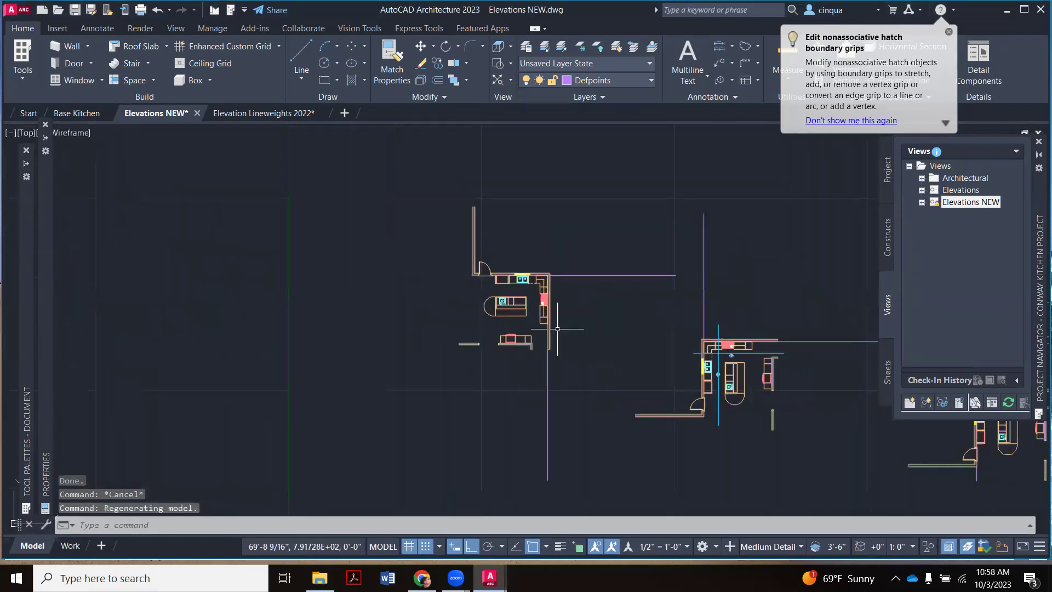
{"action": "type", "text": "m"}
{"action": "key", "text": "Return"}
{"action": "scroll", "coordinate": [546, 294], "scroll_direction": "up", "scroll_amount": 4}
{"action": "left_click", "coordinate": [553, 255]}
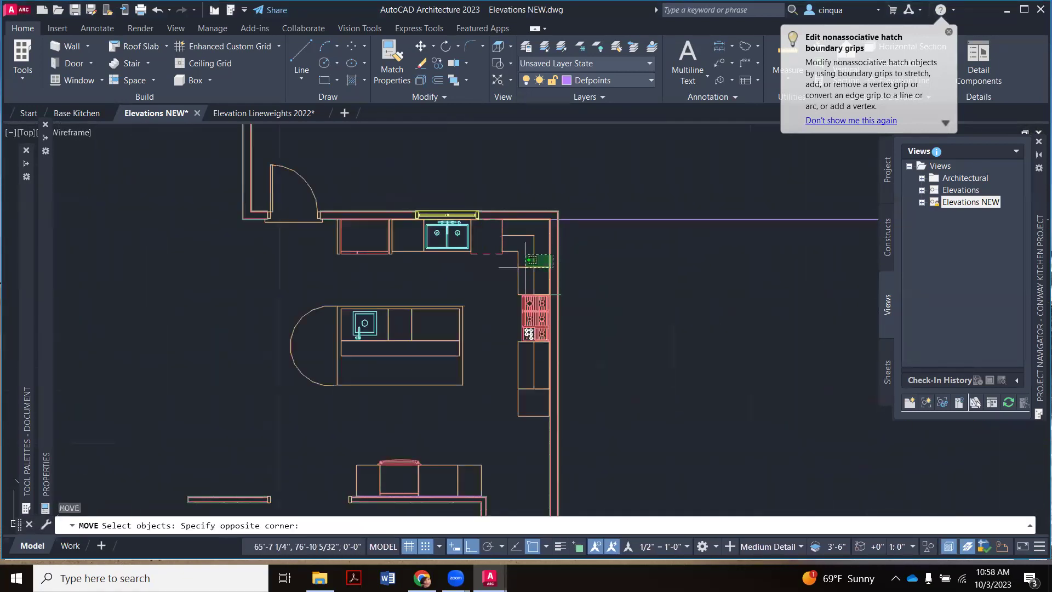
{"action": "left_click", "coordinate": [525, 267]}
{"action": "key", "text": "Return"}
{"action": "scroll", "coordinate": [557, 228], "scroll_direction": "up", "scroll_amount": 6}
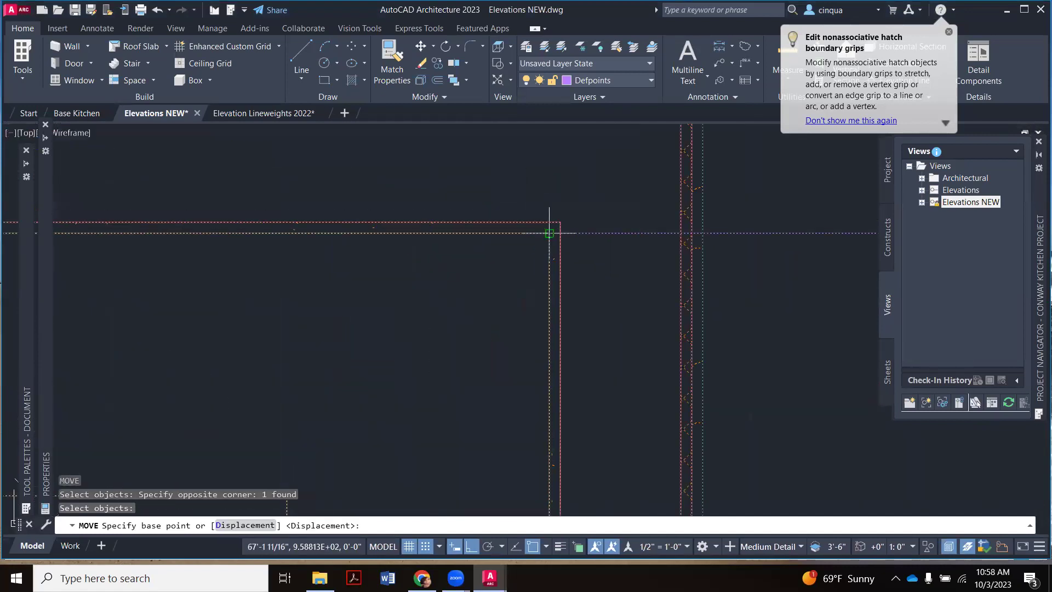
{"action": "left_click", "coordinate": [549, 233]}
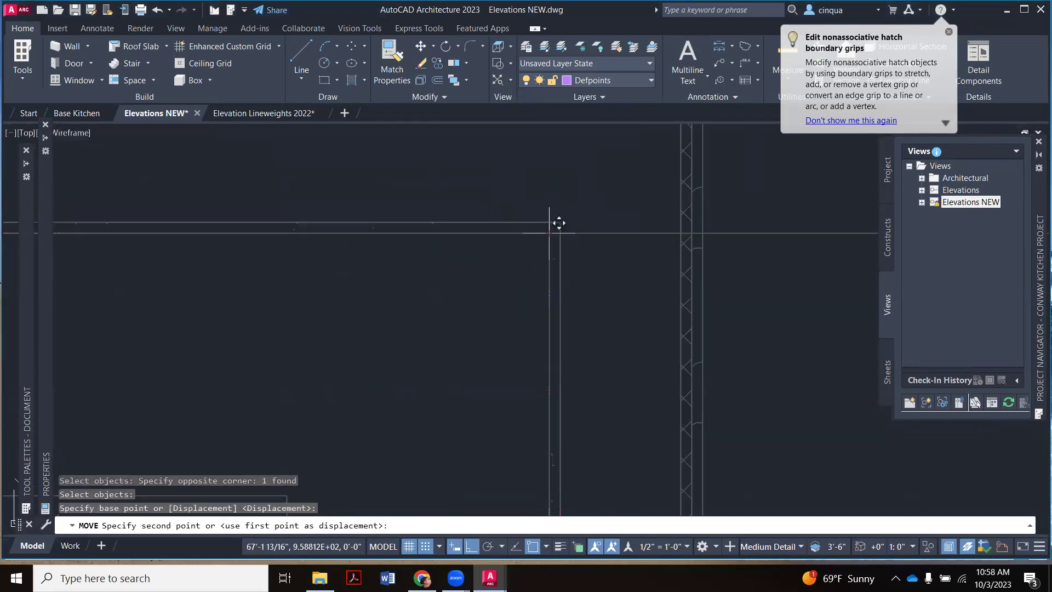
{"action": "scroll", "coordinate": [557, 225], "scroll_direction": "down", "scroll_amount": 5}
{"action": "scroll", "coordinate": [334, 329], "scroll_direction": "down", "scroll_amount": 6}
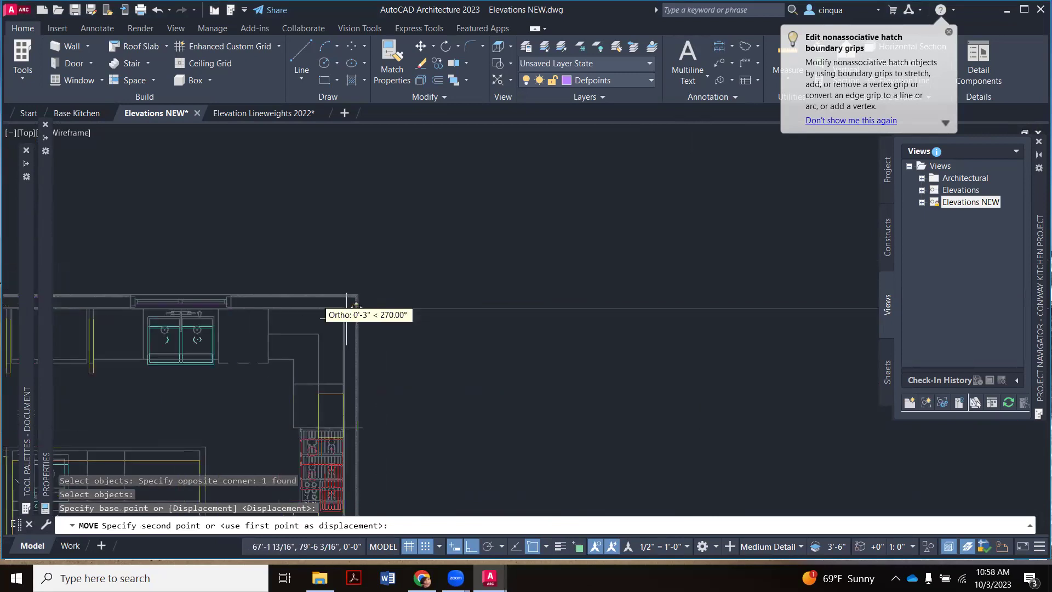
{"action": "scroll", "coordinate": [528, 343], "scroll_direction": "down", "scroll_amount": 6}
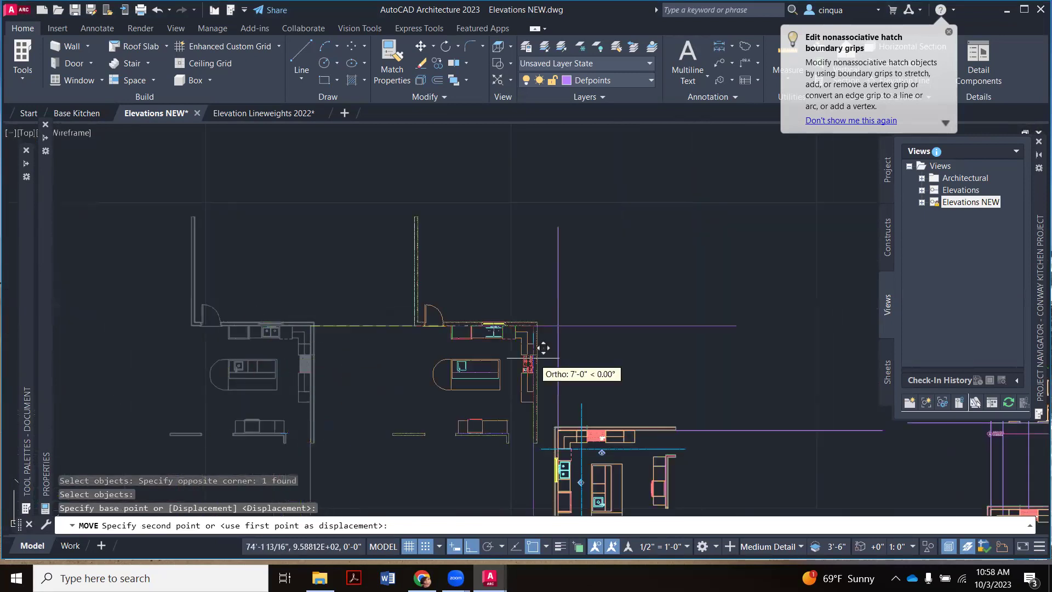
{"action": "scroll", "coordinate": [767, 368], "scroll_direction": "up", "scroll_amount": 2}
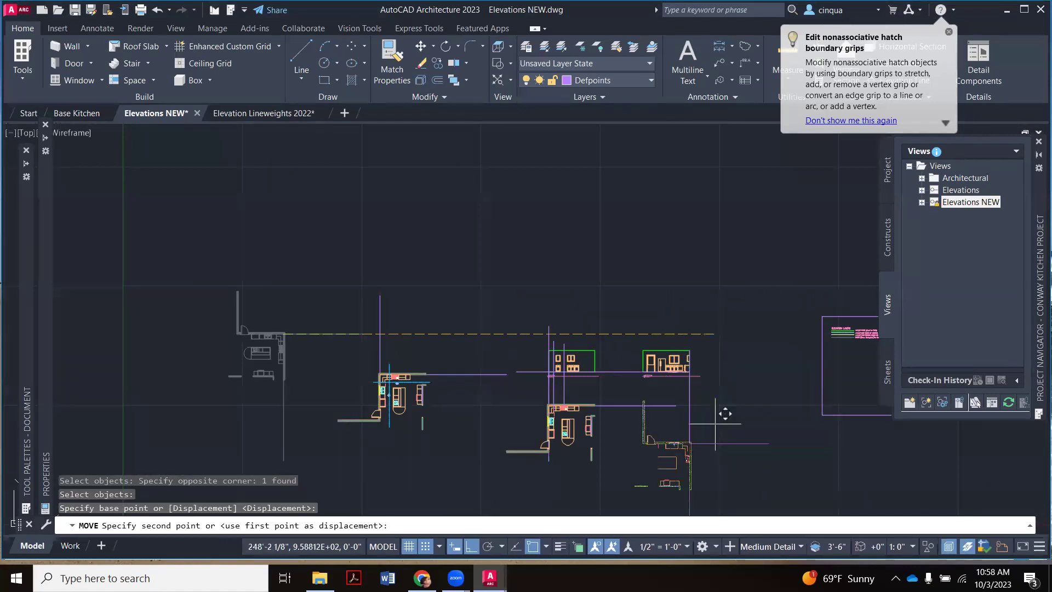
{"action": "left_click", "coordinate": [682, 414]}
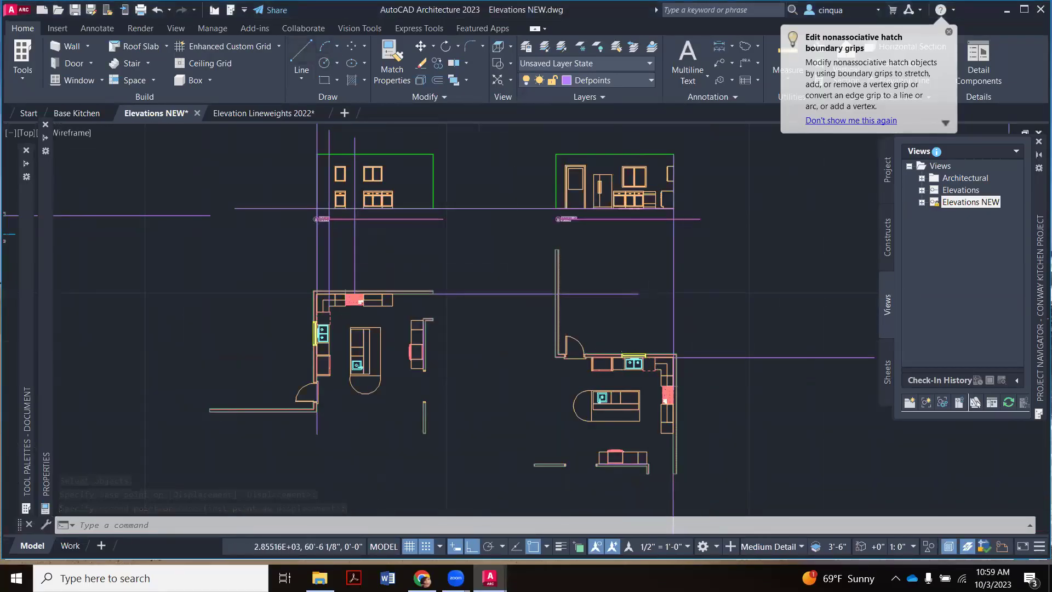
Draw a vertical line from the counter corner beside the sink up into the second elevation's cabinets.
{"action": "scroll", "coordinate": [677, 229], "scroll_direction": "up", "scroll_amount": 2}
{"action": "left_click", "coordinate": [302, 60]}
{"action": "scroll", "coordinate": [583, 216], "scroll_direction": "down", "scroll_amount": 4}
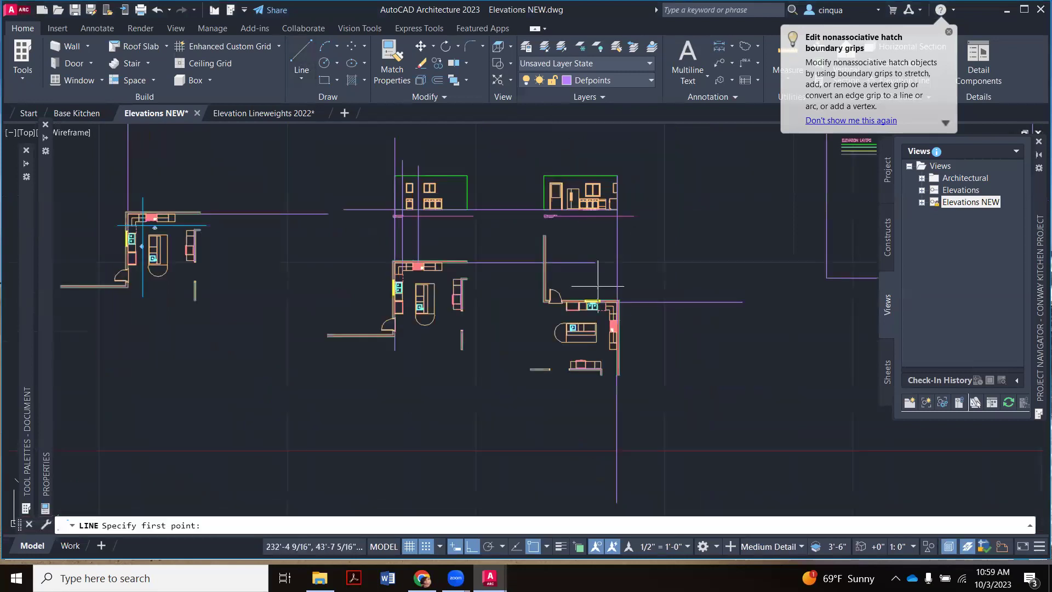
{"action": "scroll", "coordinate": [603, 309], "scroll_direction": "up", "scroll_amount": 4}
{"action": "scroll", "coordinate": [603, 309], "scroll_direction": "up", "scroll_amount": 10}
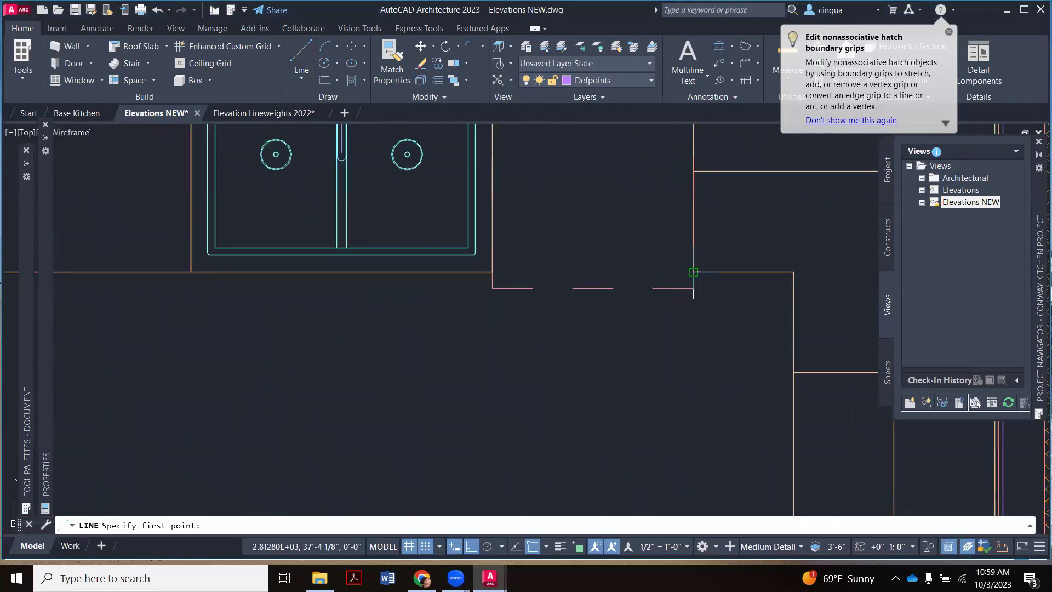
{"action": "left_click", "coordinate": [693, 272]}
{"action": "scroll", "coordinate": [553, 371], "scroll_direction": "down", "scroll_amount": 8}
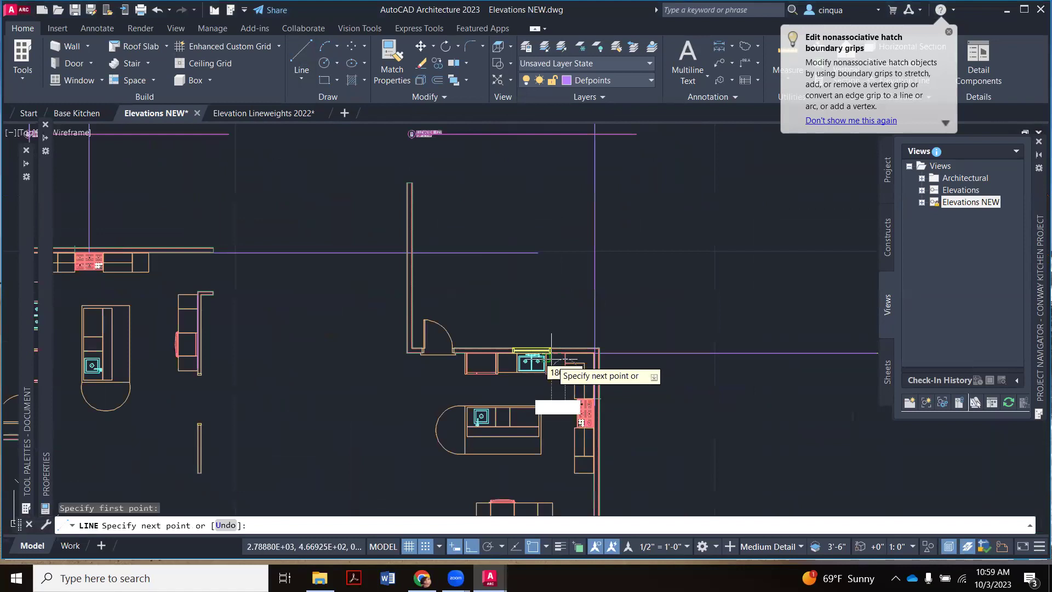
{"action": "scroll", "coordinate": [547, 230], "scroll_direction": "up", "scroll_amount": 3}
{"action": "scroll", "coordinate": [546, 175], "scroll_direction": "down", "scroll_amount": 3}
{"action": "scroll", "coordinate": [553, 159], "scroll_direction": "up", "scroll_amount": 5}
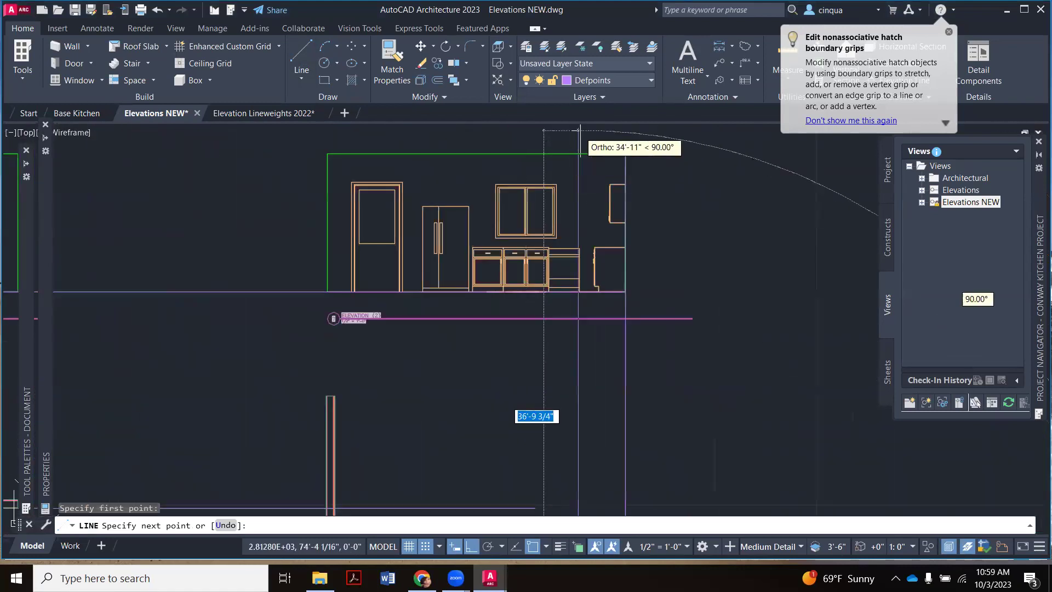
{"action": "scroll", "coordinate": [579, 273], "scroll_direction": "up", "scroll_amount": 6}
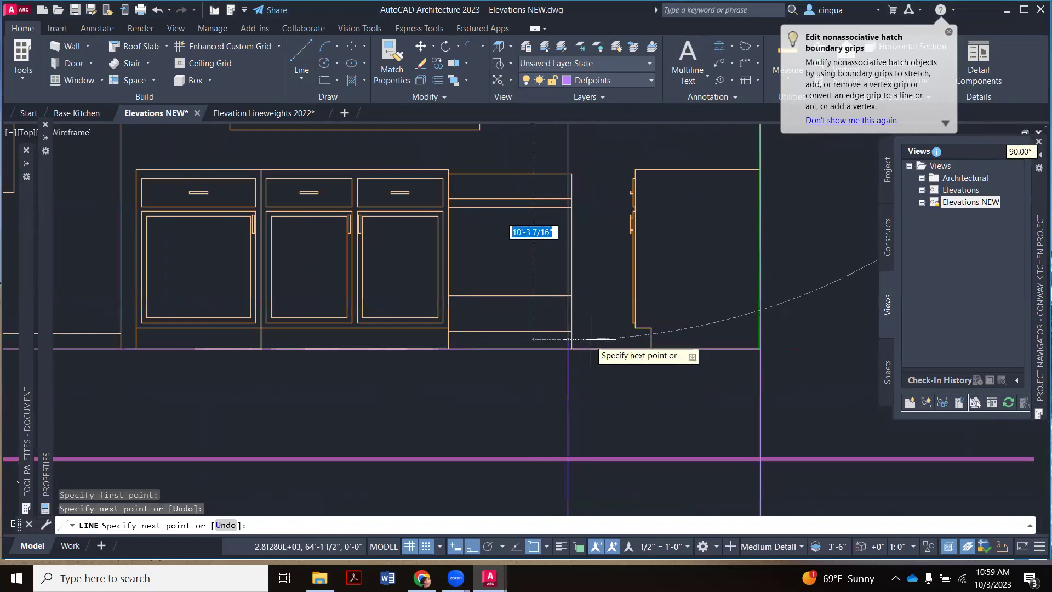
{"action": "key", "text": "Escape"}
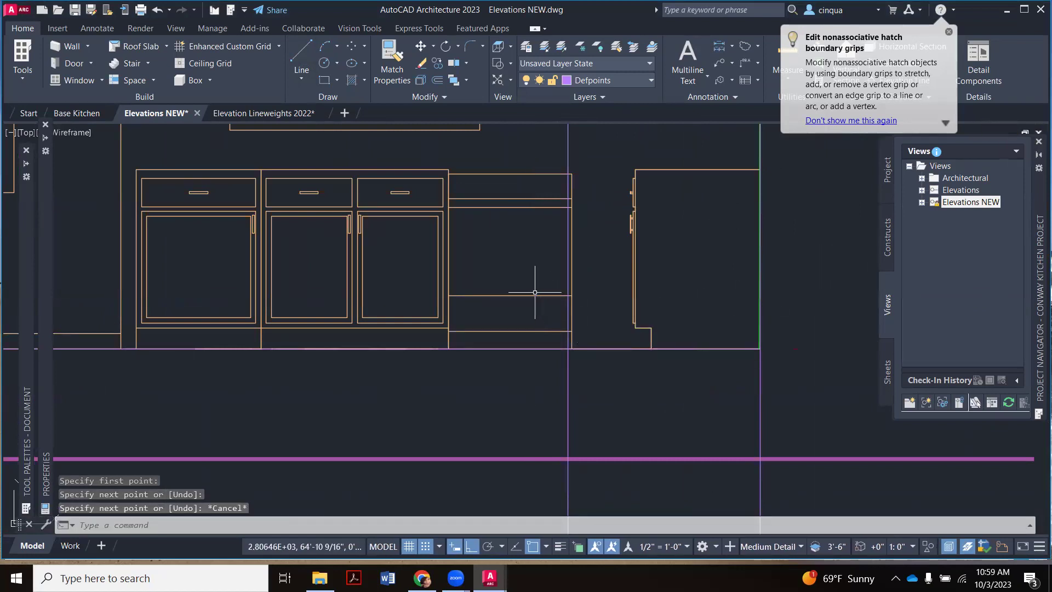
{"action": "scroll", "coordinate": [541, 279], "scroll_direction": "down", "scroll_amount": 5}
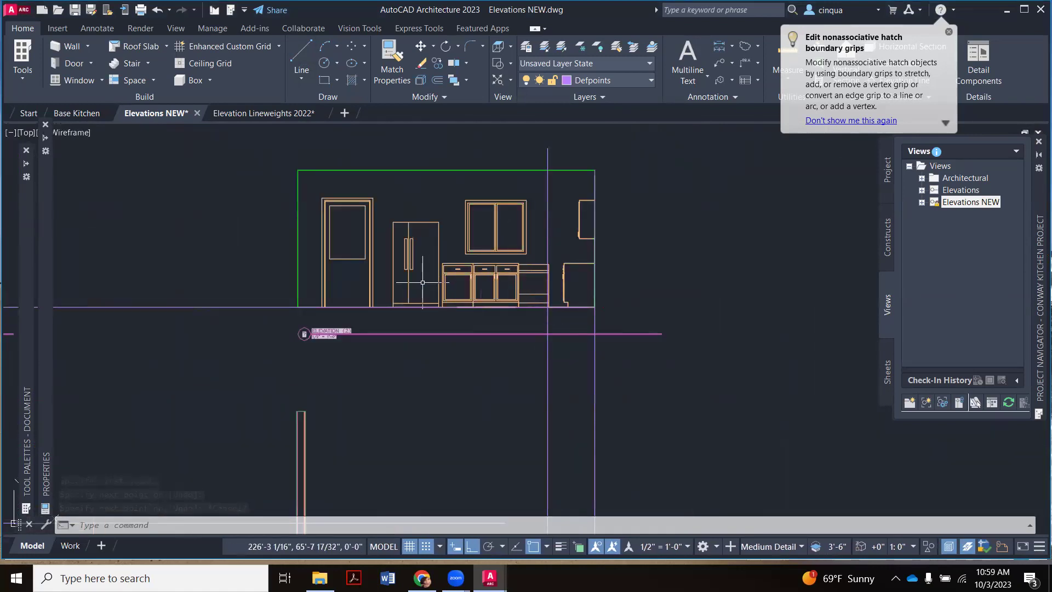
{"action": "scroll", "coordinate": [540, 263], "scroll_direction": "down", "scroll_amount": 3}
{"action": "scroll", "coordinate": [545, 414], "scroll_direction": "up", "scroll_amount": 6}
{"action": "scroll", "coordinate": [526, 282], "scroll_direction": "down", "scroll_amount": 1}
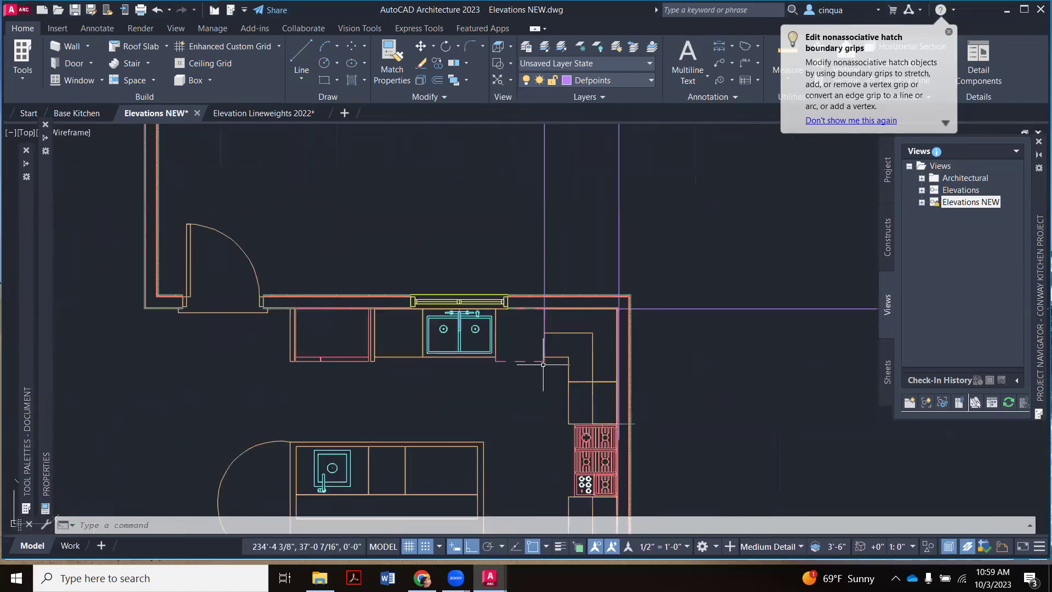
{"action": "scroll", "coordinate": [548, 350], "scroll_direction": "up", "scroll_amount": 6}
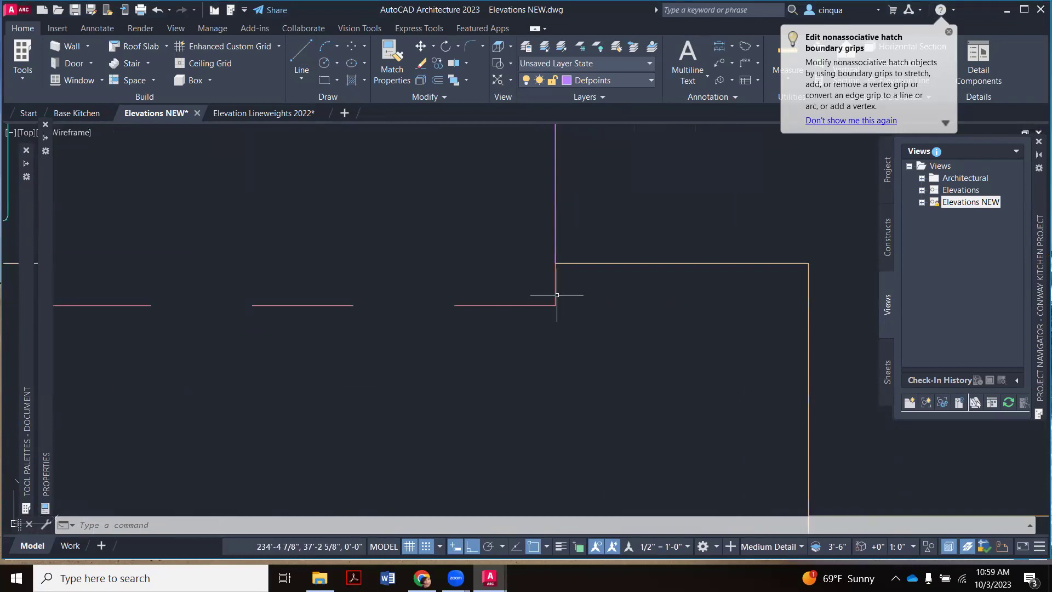
{"action": "left_click", "coordinate": [557, 295]}
{"action": "scroll", "coordinate": [556, 296], "scroll_direction": "down", "scroll_amount": 5}
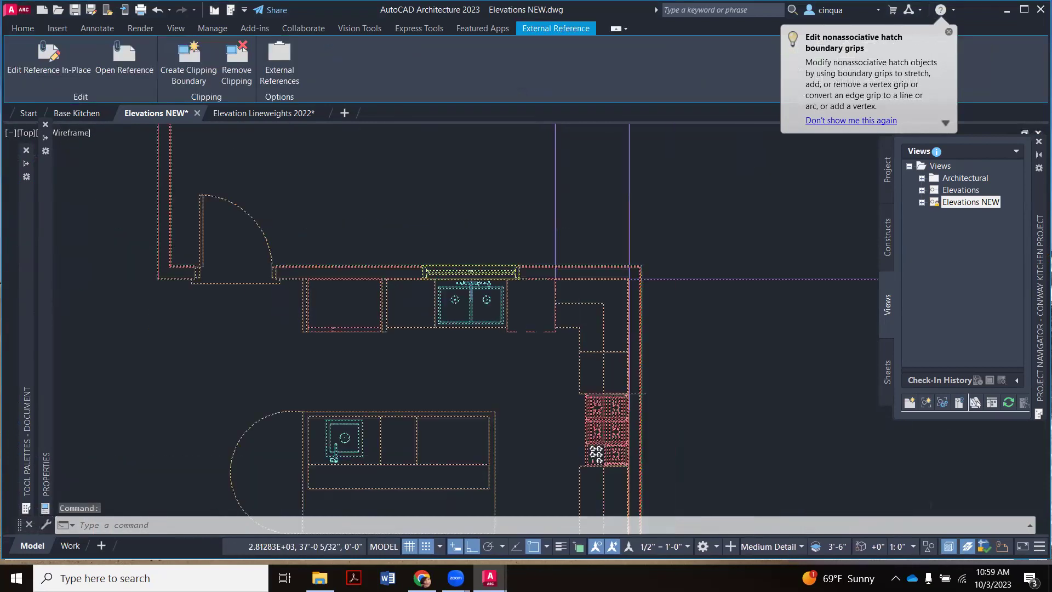
{"action": "scroll", "coordinate": [597, 454], "scroll_direction": "down", "scroll_amount": 3}
{"action": "key", "text": "Escape"}
{"action": "key", "text": "Escape"}
{"action": "scroll", "coordinate": [614, 270], "scroll_direction": "up", "scroll_amount": 5}
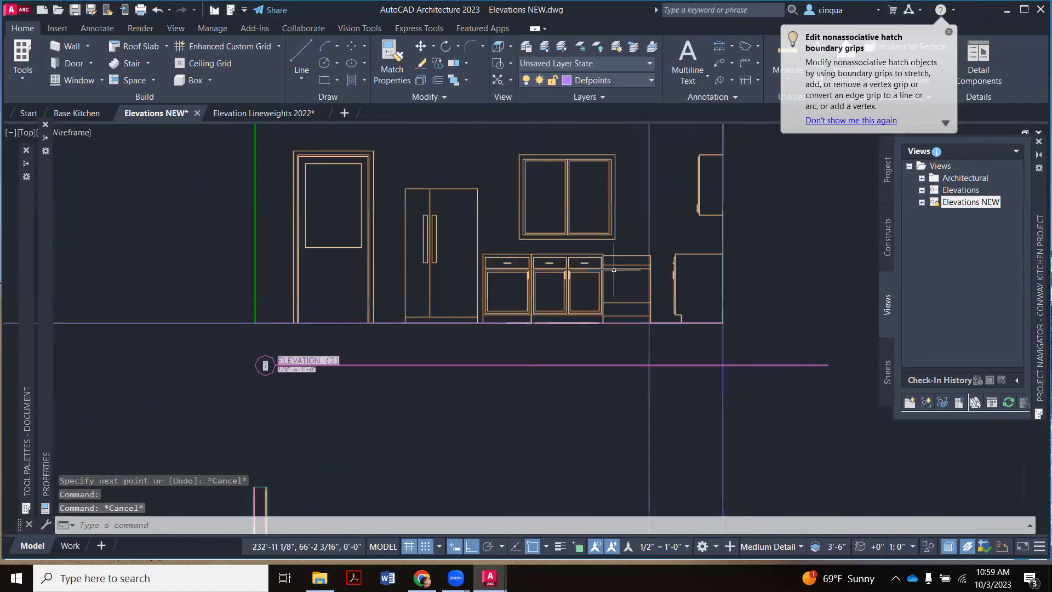
{"action": "scroll", "coordinate": [613, 270], "scroll_direction": "up", "scroll_amount": 4}
{"action": "scroll", "coordinate": [657, 277], "scroll_direction": "down", "scroll_amount": 5}
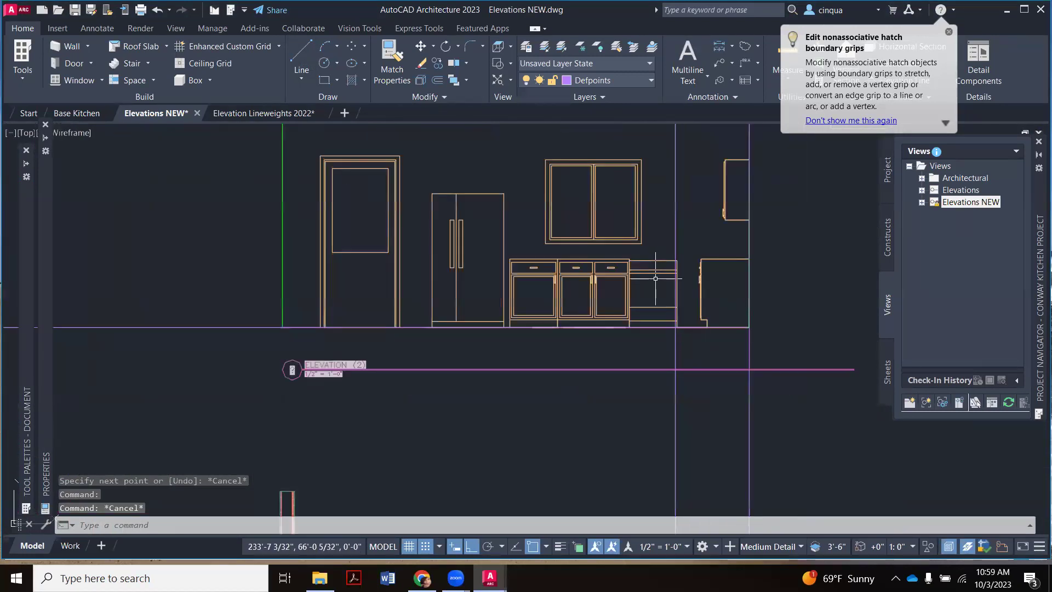
{"action": "scroll", "coordinate": [656, 277], "scroll_direction": "up", "scroll_amount": 3}
{"action": "scroll", "coordinate": [635, 275], "scroll_direction": "down", "scroll_amount": 3}
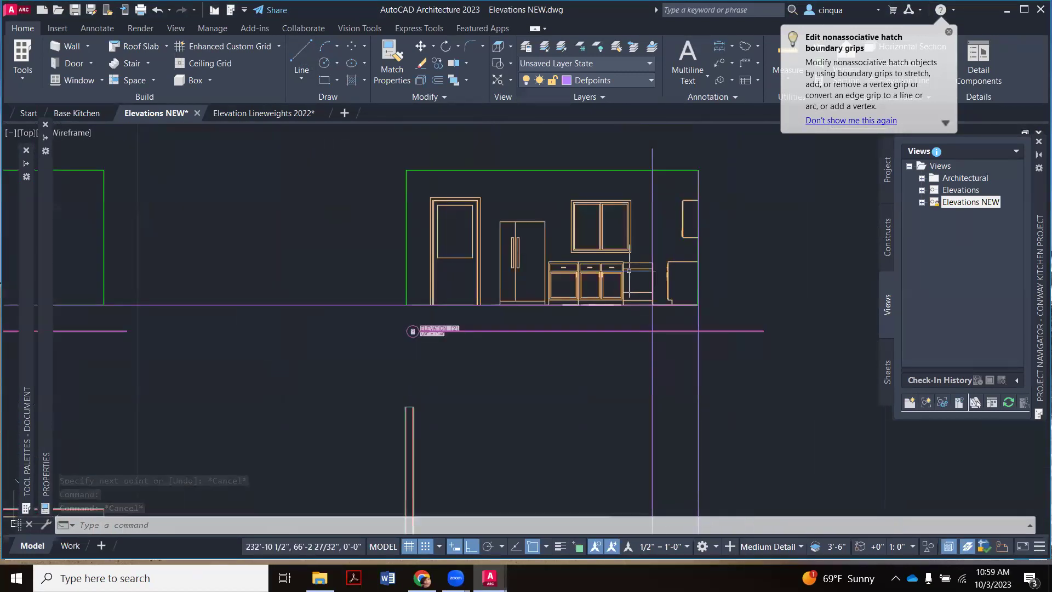
{"action": "scroll", "coordinate": [644, 269], "scroll_direction": "up", "scroll_amount": 2}
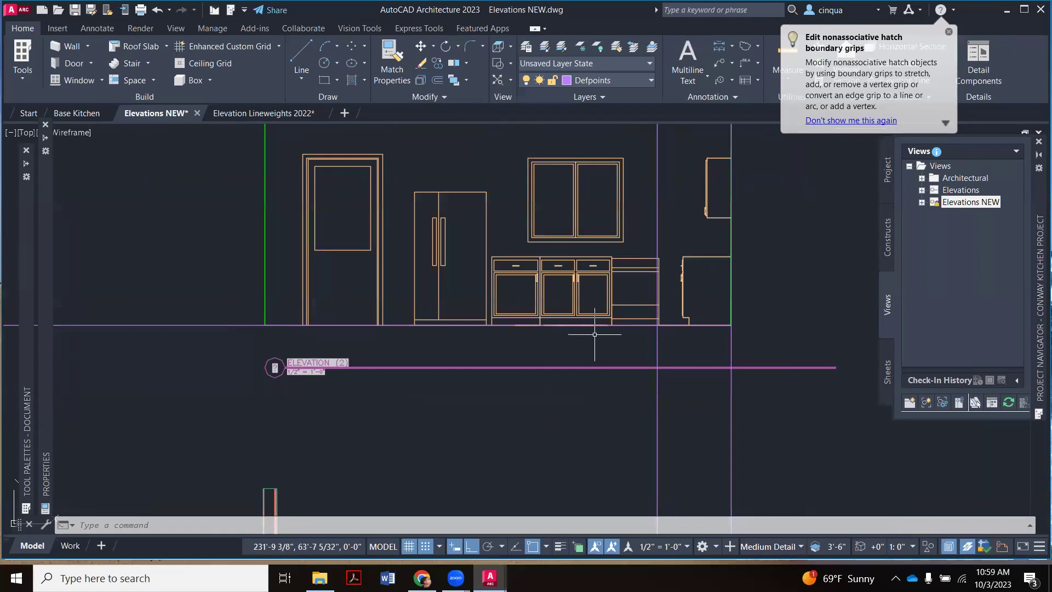
{"action": "scroll", "coordinate": [563, 347], "scroll_direction": "down", "scroll_amount": 2}
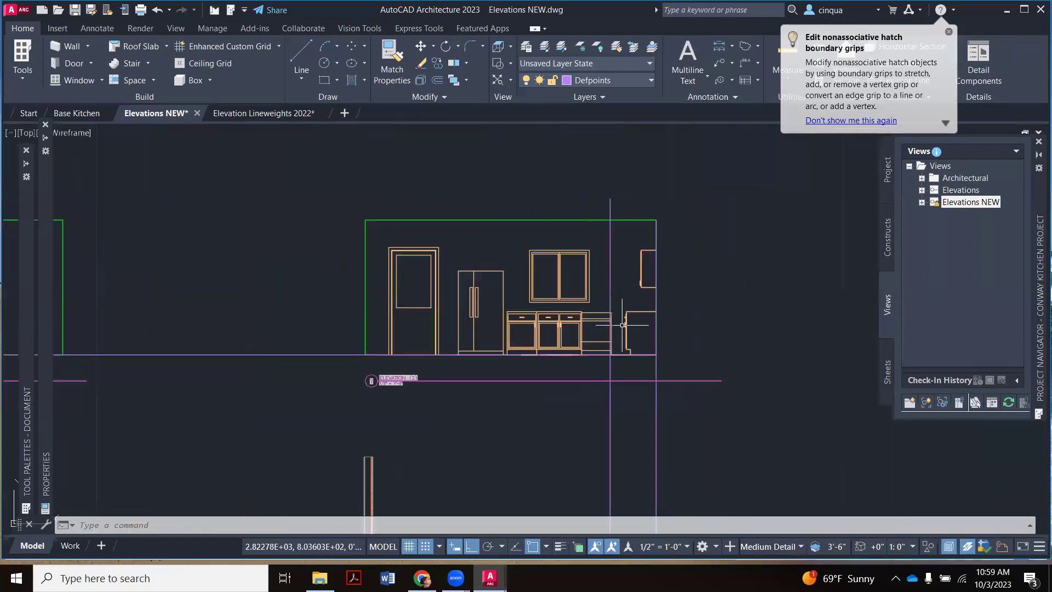
Try stretching the right end of the long horizontal line above the plans, then cancel.
{"action": "scroll", "coordinate": [652, 298], "scroll_direction": "down", "scroll_amount": 3}
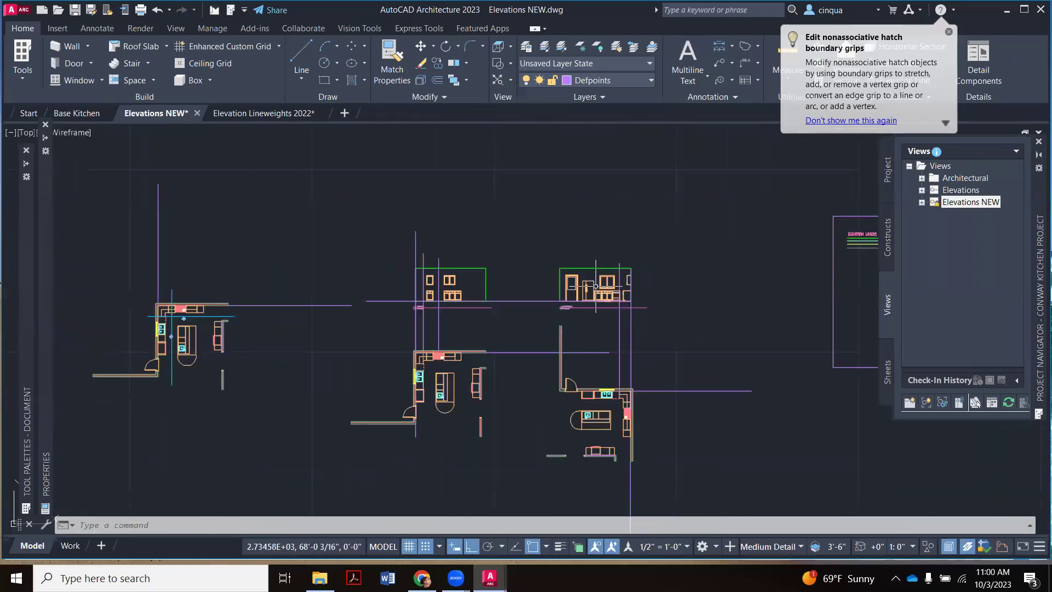
{"action": "scroll", "coordinate": [608, 362], "scroll_direction": "up", "scroll_amount": 1}
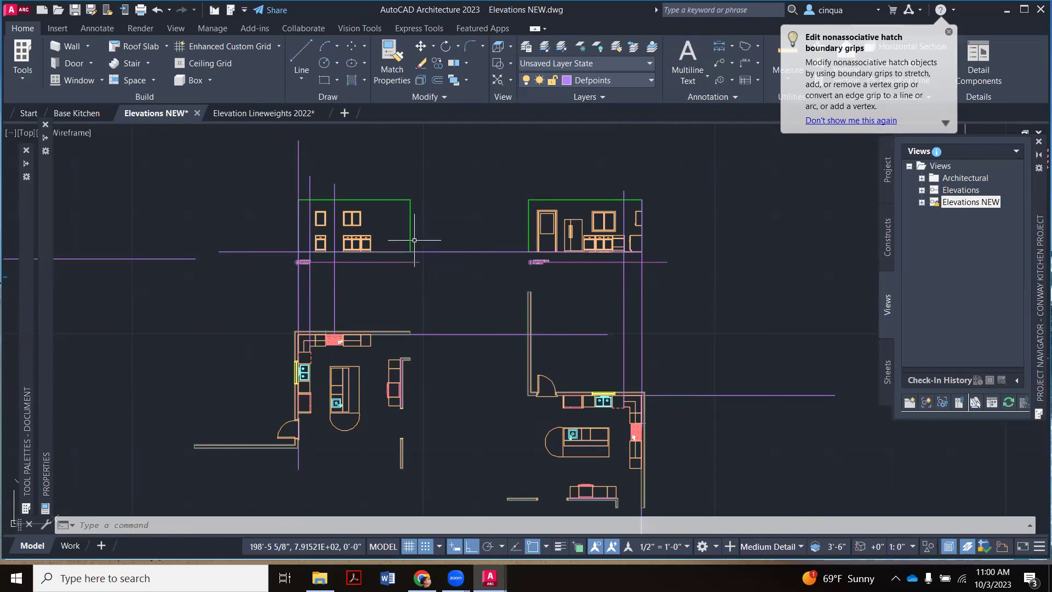
{"action": "left_click", "coordinate": [301, 62]}
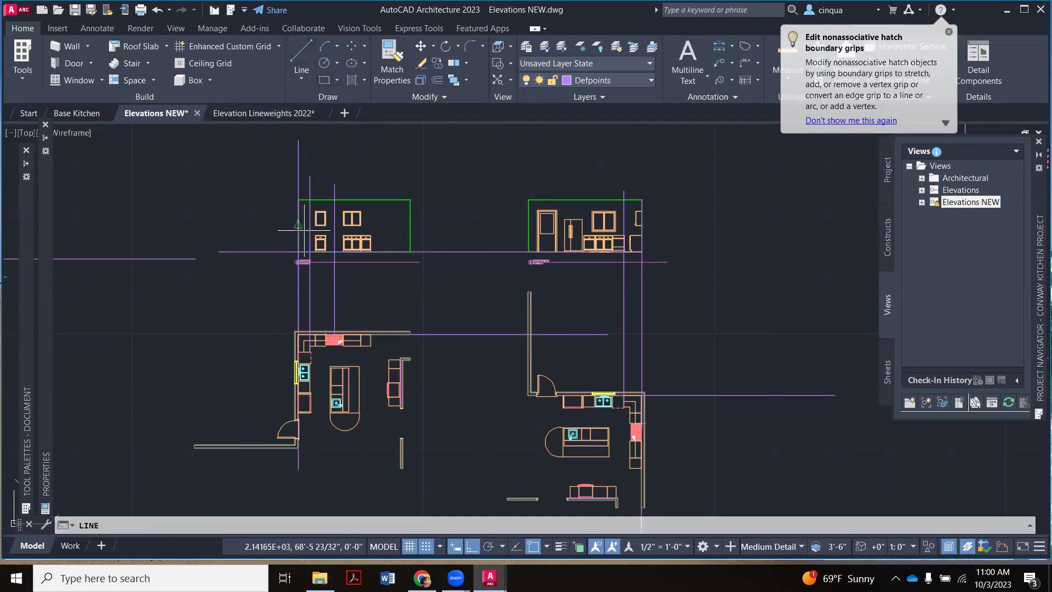
{"action": "key", "text": "Escape"}
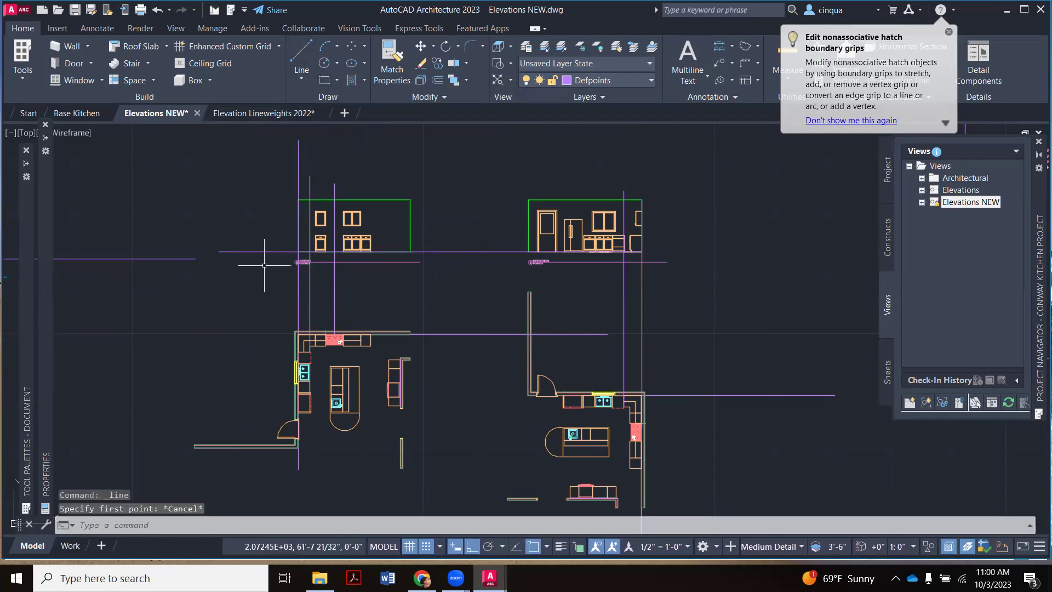
{"action": "left_click", "coordinate": [589, 252]}
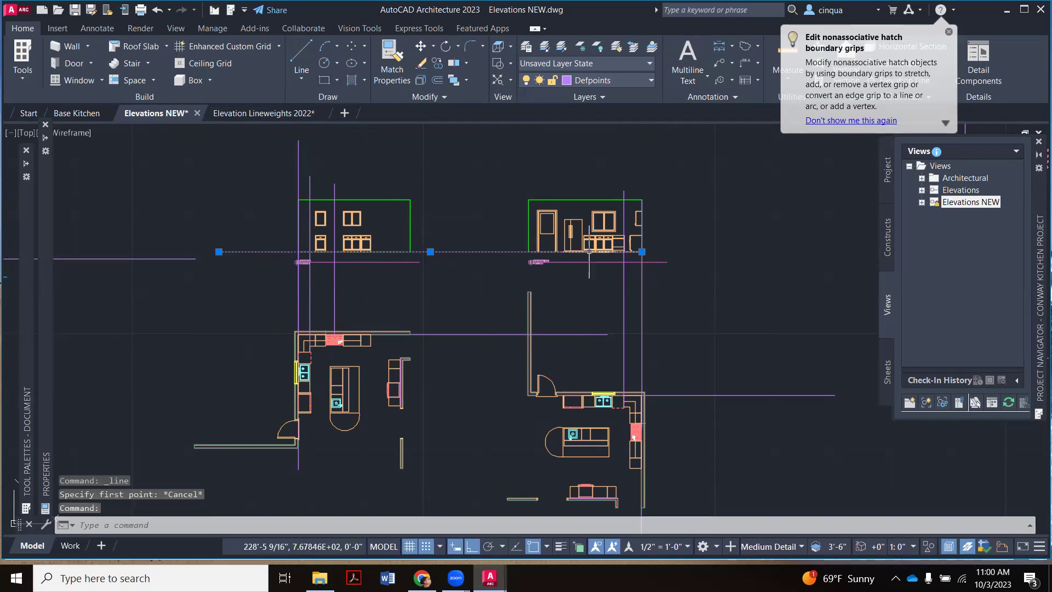
{"action": "left_click", "coordinate": [642, 252]}
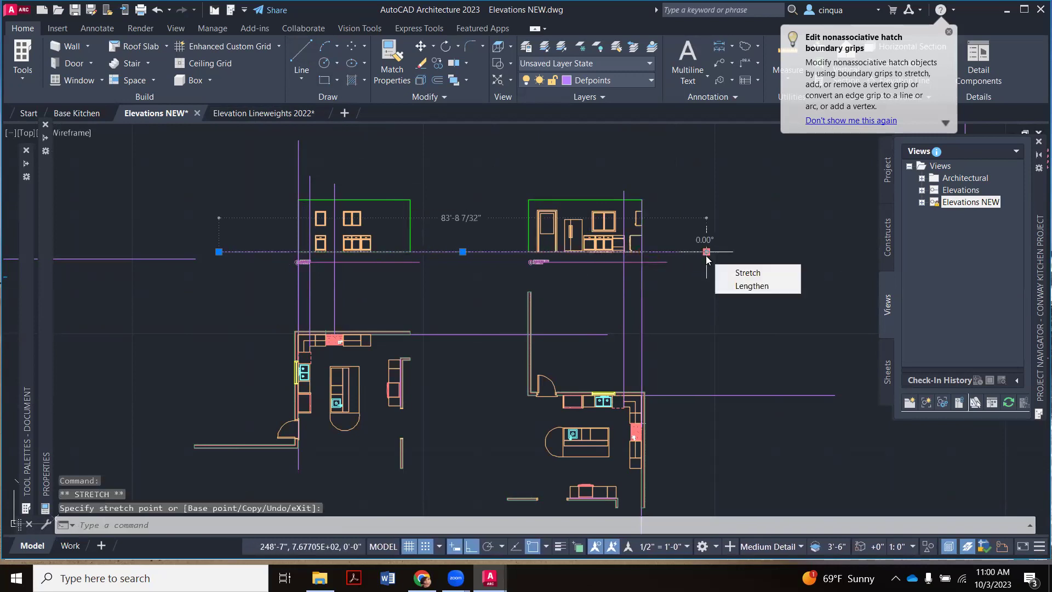
{"action": "key", "text": "Escape"}
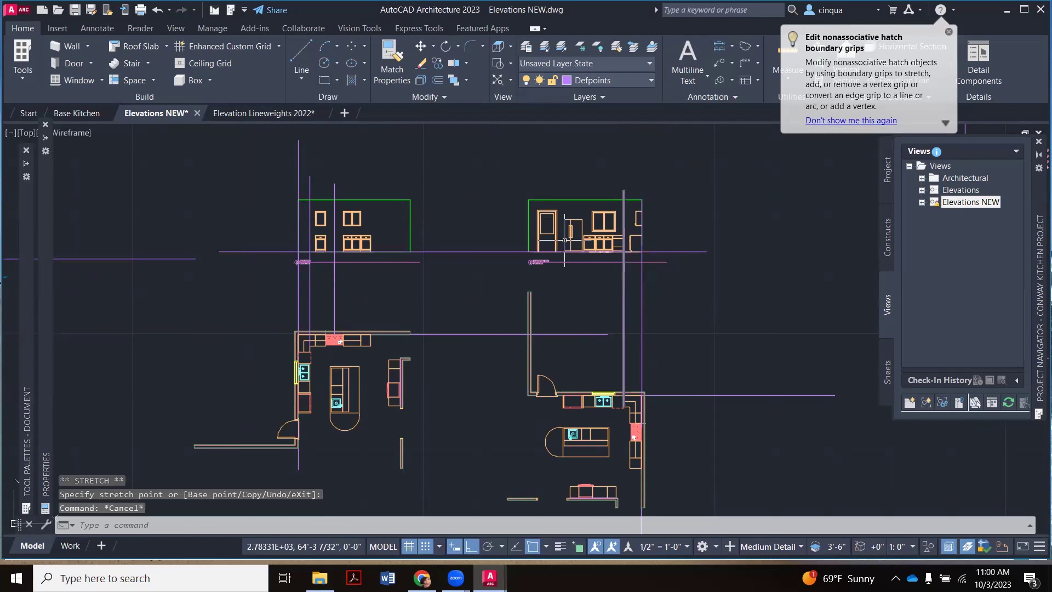
Offset the elevation base line 3' upward to mark the base cabinet tops.
{"action": "scroll", "coordinate": [520, 240], "scroll_direction": "down", "scroll_amount": 4}
{"action": "scroll", "coordinate": [519, 239], "scroll_direction": "up", "scroll_amount": 5}
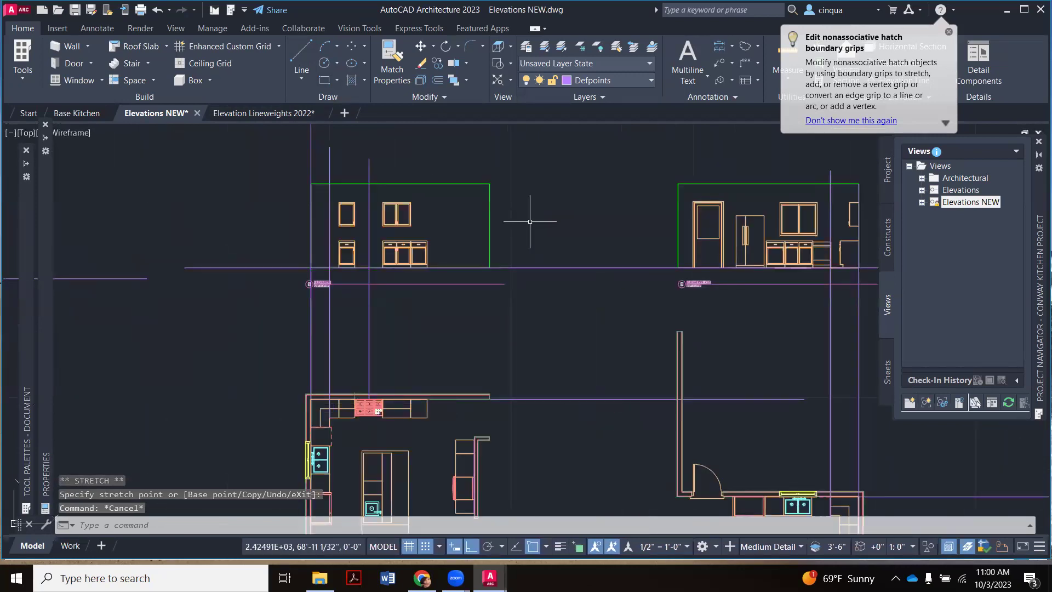
{"action": "type", "text": "o"}
{"action": "key", "text": "Return"}
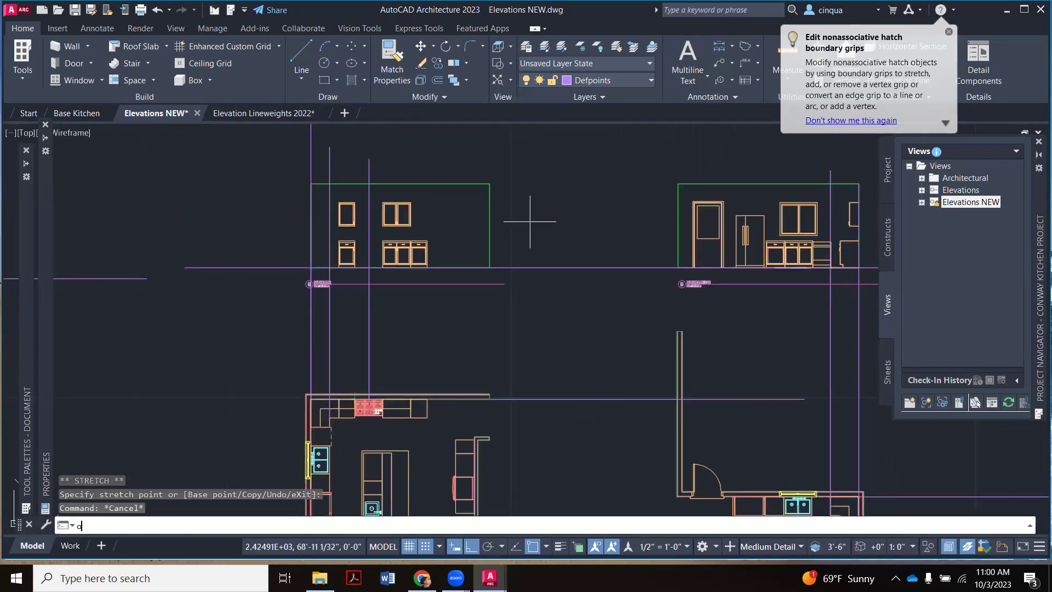
{"action": "type", "text": "3'"}
{"action": "key", "text": "Return"}
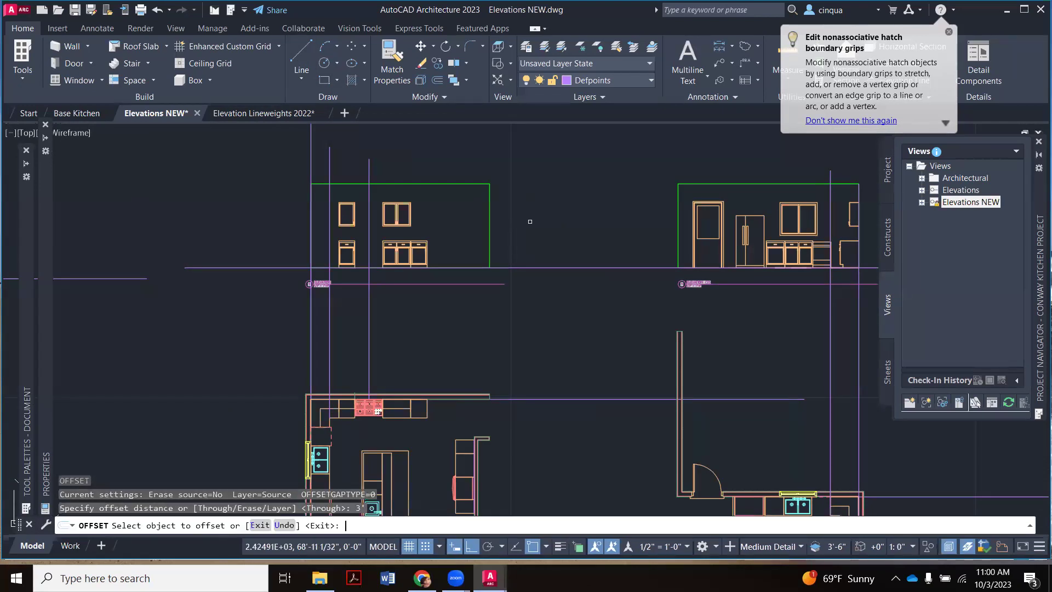
{"action": "left_click", "coordinate": [573, 268]}
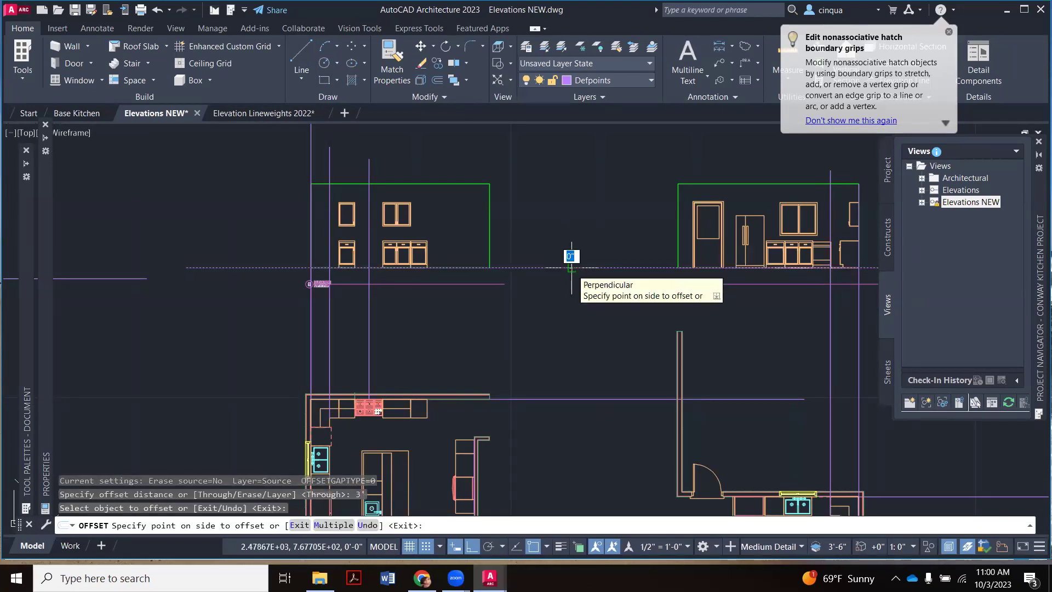
{"action": "left_click", "coordinate": [568, 240]}
{"action": "scroll", "coordinate": [364, 246], "scroll_direction": "up", "scroll_amount": 4}
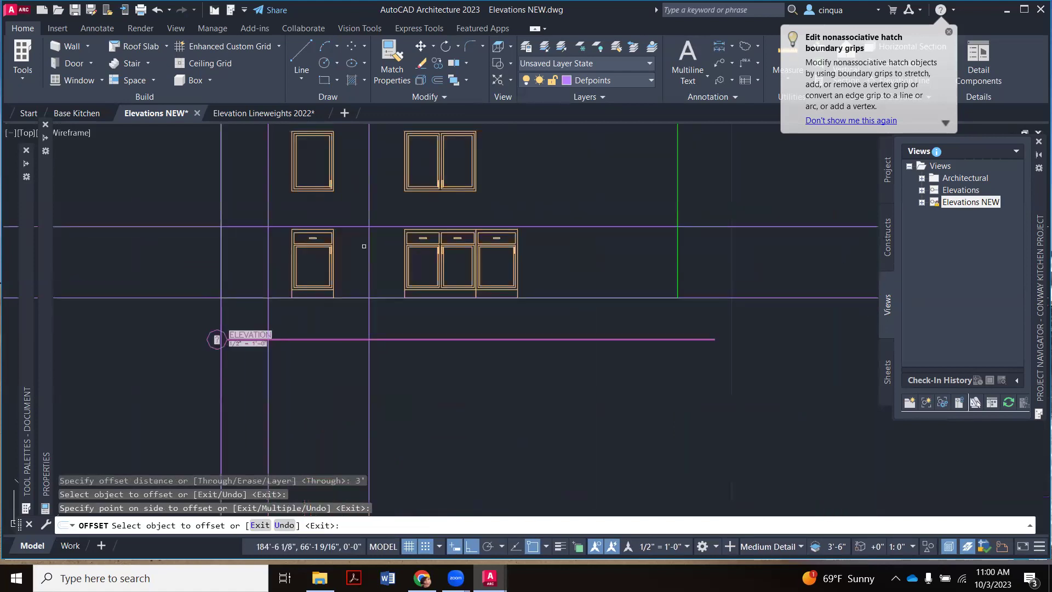
{"action": "scroll", "coordinate": [364, 246], "scroll_direction": "up", "scroll_amount": 5}
{"action": "key", "text": "Escape"}
{"action": "scroll", "coordinate": [545, 169], "scroll_direction": "up", "scroll_amount": 2}
{"action": "scroll", "coordinate": [551, 173], "scroll_direction": "down", "scroll_amount": 2}
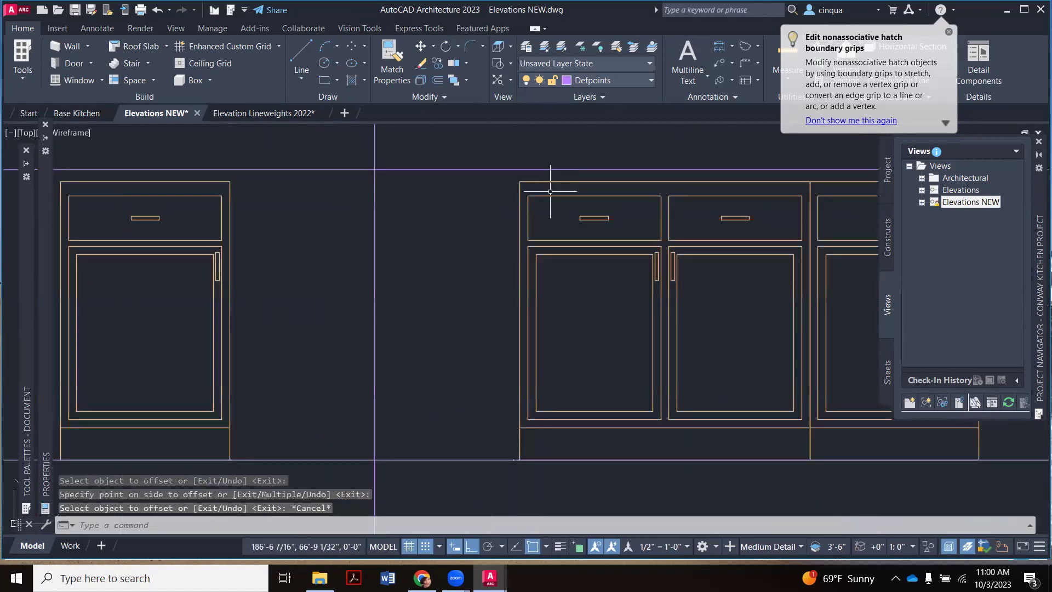
{"action": "scroll", "coordinate": [551, 192], "scroll_direction": "down", "scroll_amount": 2}
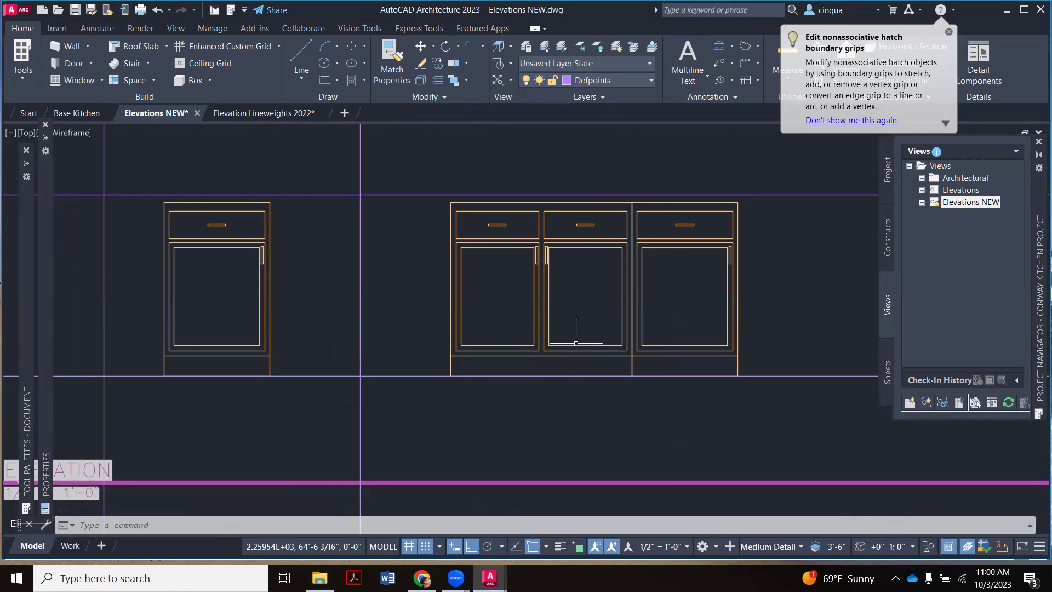
{"action": "scroll", "coordinate": [576, 344], "scroll_direction": "down", "scroll_amount": 3}
{"action": "scroll", "coordinate": [552, 316], "scroll_direction": "up", "scroll_amount": 3}
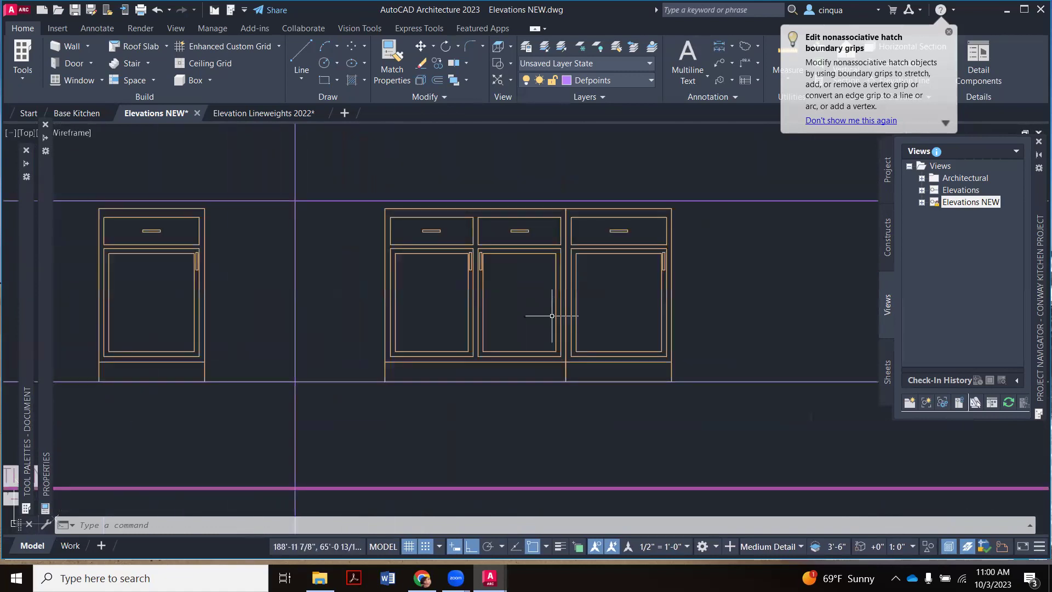
{"action": "scroll", "coordinate": [552, 316], "scroll_direction": "down", "scroll_amount": 1}
{"action": "scroll", "coordinate": [552, 316], "scroll_direction": "down", "scroll_amount": 3}
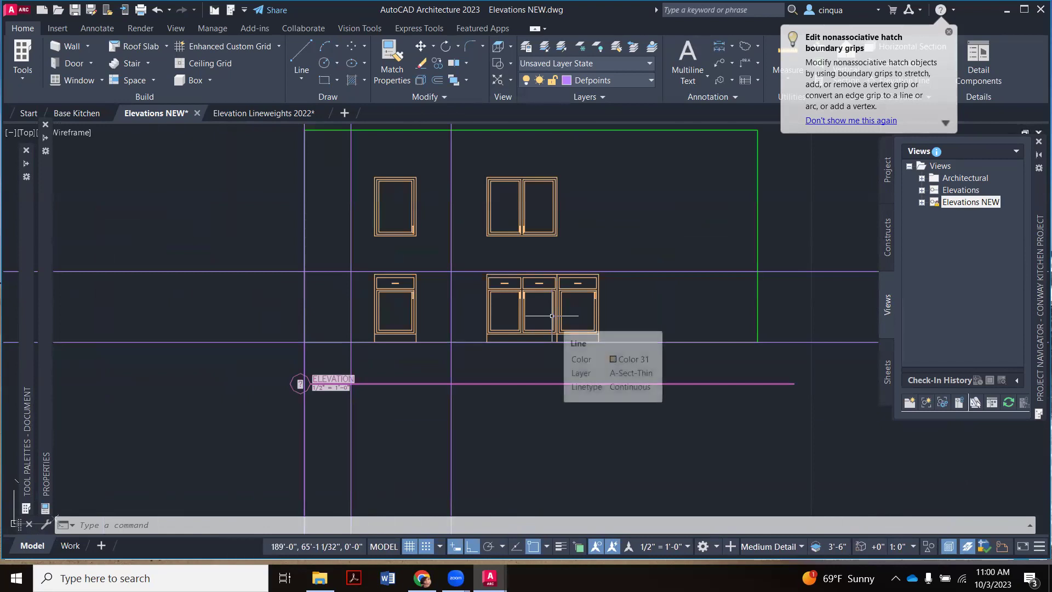
{"action": "scroll", "coordinate": [552, 315], "scroll_direction": "up", "scroll_amount": 2}
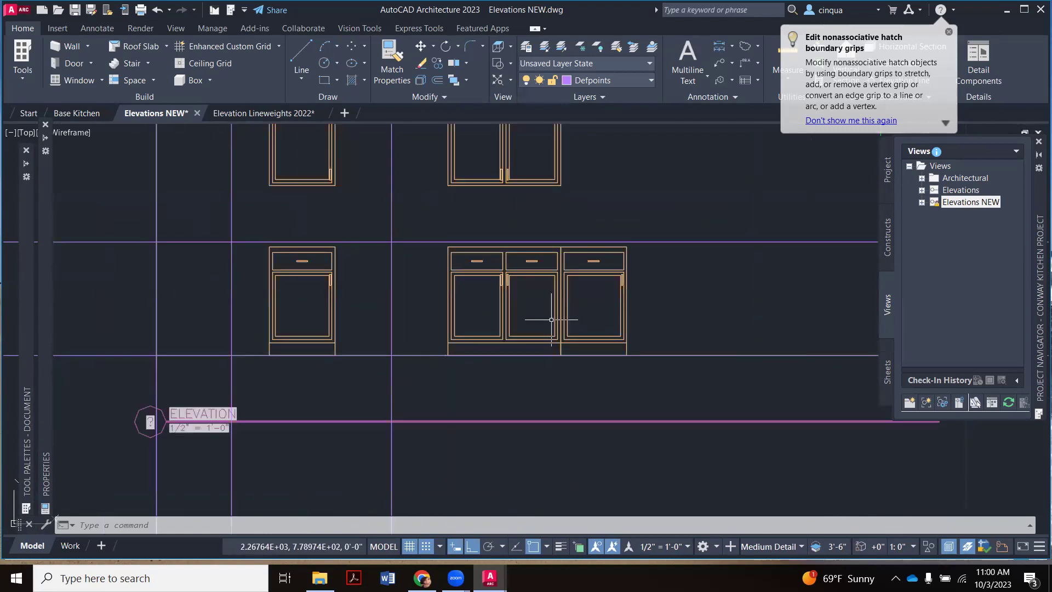
{"action": "scroll", "coordinate": [551, 319], "scroll_direction": "up", "scroll_amount": 2}
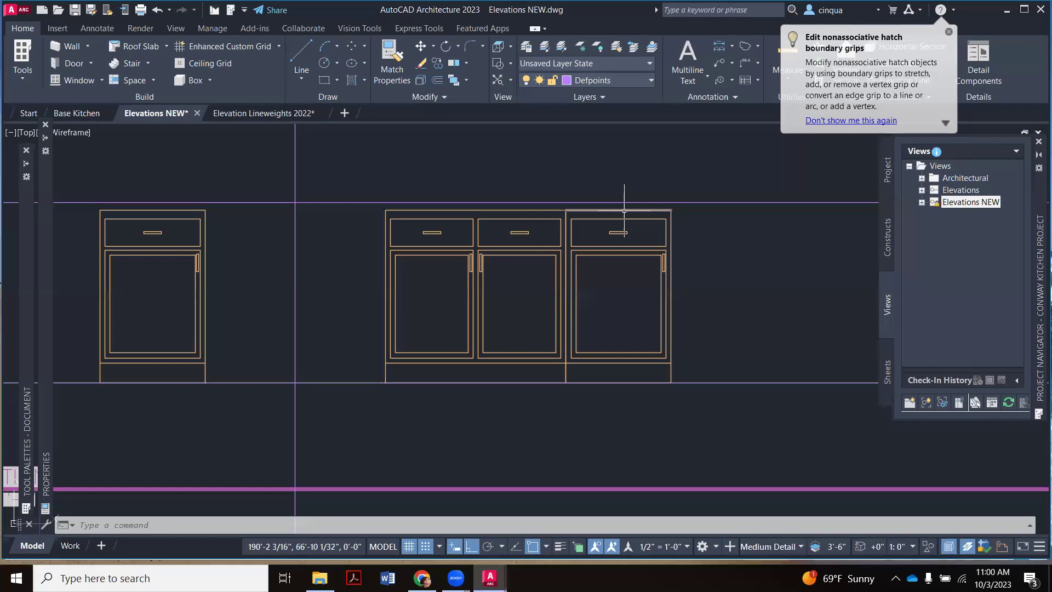
{"action": "scroll", "coordinate": [679, 208], "scroll_direction": "down", "scroll_amount": 5}
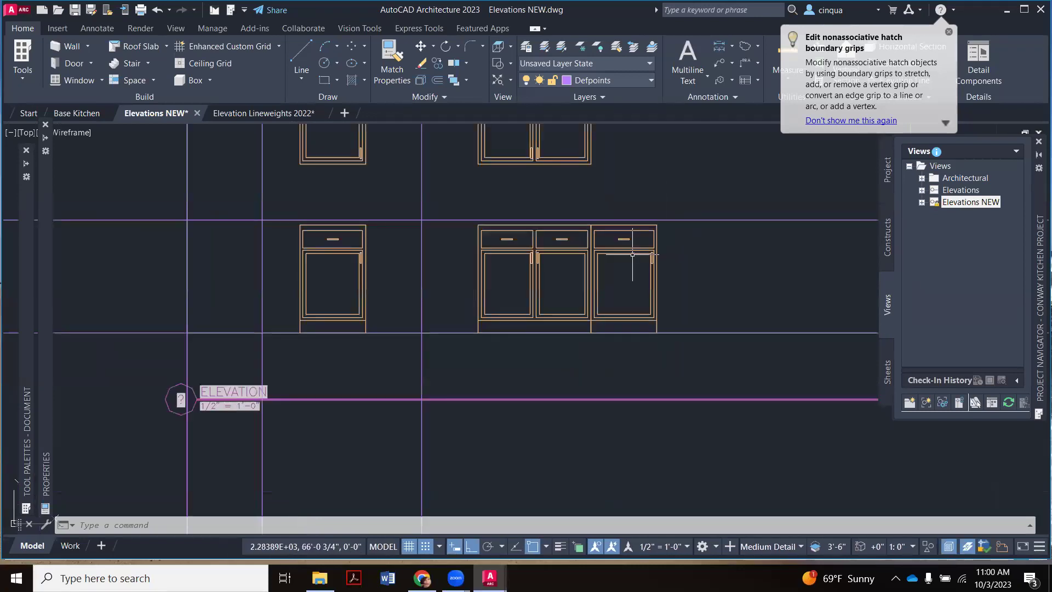
Start a line at the cabinet's top-right corner, then cancel it.
{"action": "scroll", "coordinate": [541, 239], "scroll_direction": "down", "scroll_amount": 3}
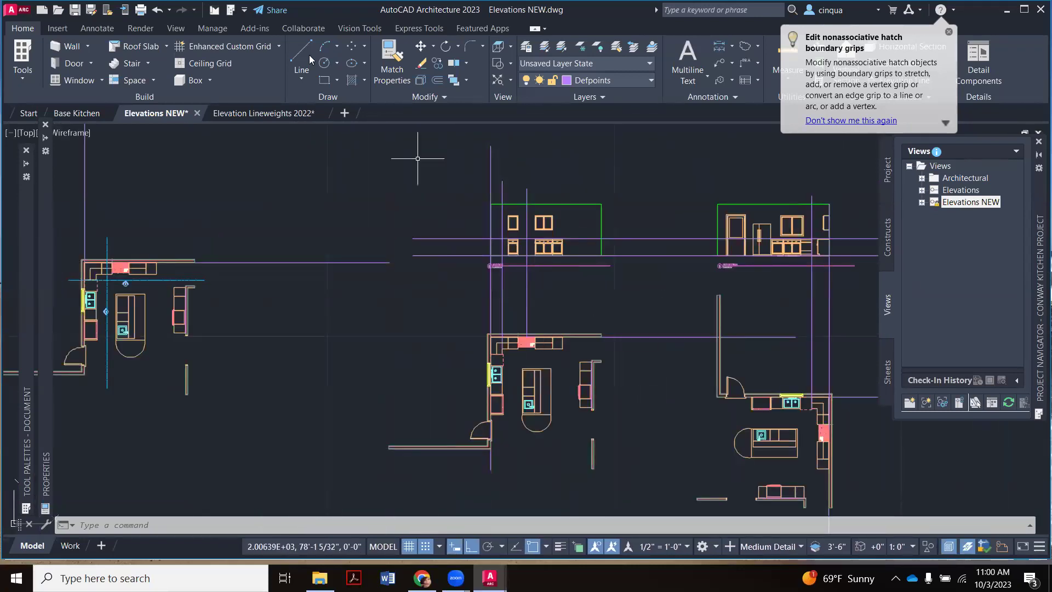
{"action": "type", "text": "l"}
{"action": "key", "text": "Return"}
{"action": "scroll", "coordinate": [560, 242], "scroll_direction": "up", "scroll_amount": 6}
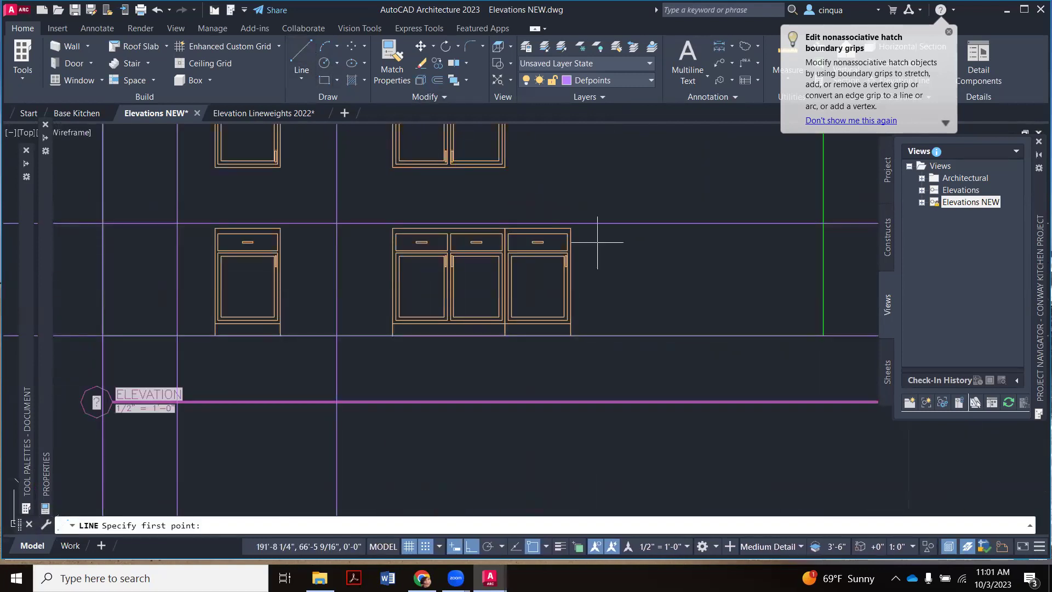
{"action": "scroll", "coordinate": [597, 242], "scroll_direction": "up", "scroll_amount": 2}
{"action": "left_click", "coordinate": [551, 217]}
{"action": "scroll", "coordinate": [551, 217], "scroll_direction": "up", "scroll_amount": 3}
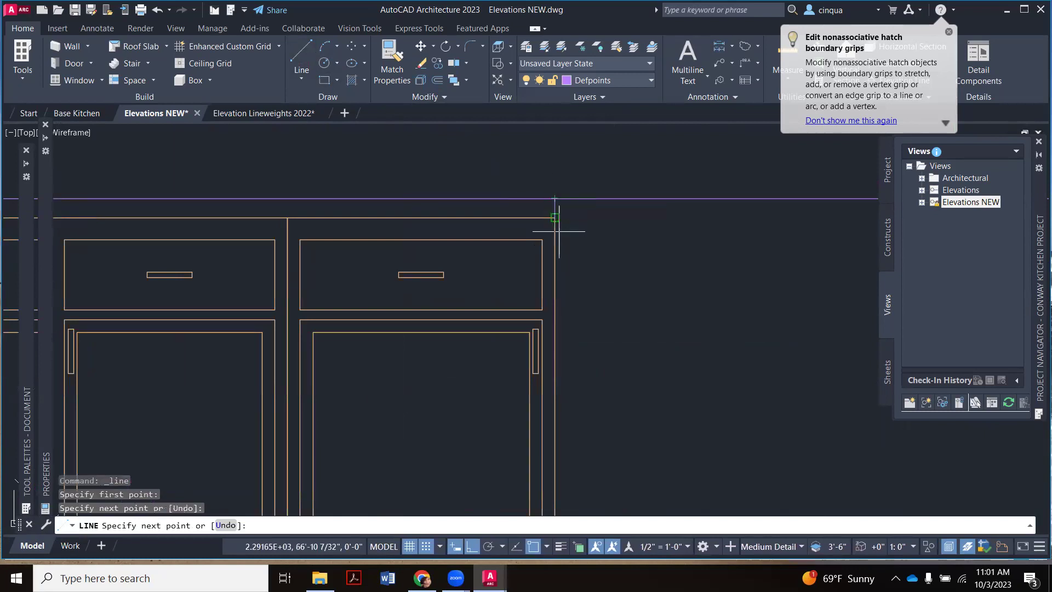
{"action": "key", "text": "Escape"}
{"action": "scroll", "coordinate": [555, 216], "scroll_direction": "up", "scroll_amount": 2}
{"action": "scroll", "coordinate": [571, 221], "scroll_direction": "down", "scroll_amount": 3}
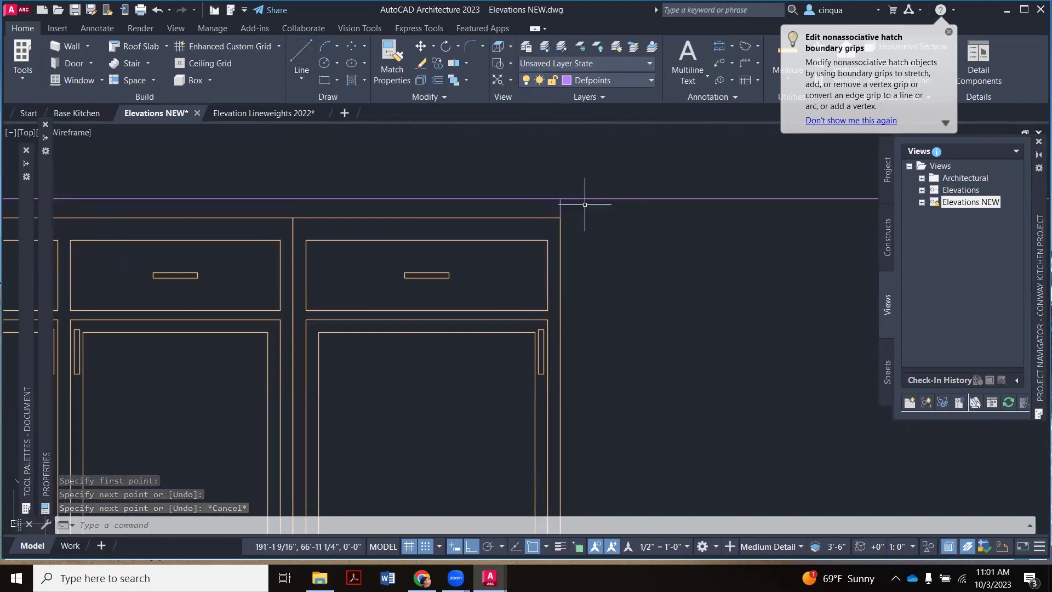
Offset the cabinet's right vertical edge 1" to the right.
{"action": "type", "text": "o"}
{"action": "key", "text": "Return"}
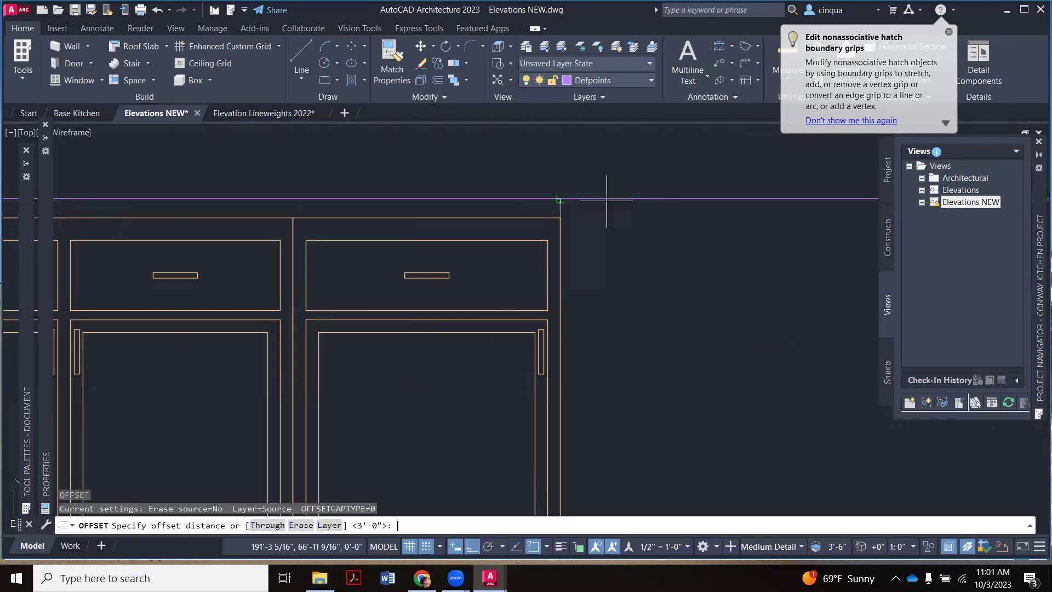
{"action": "type", "text": "1\""}
{"action": "key", "text": "Return"}
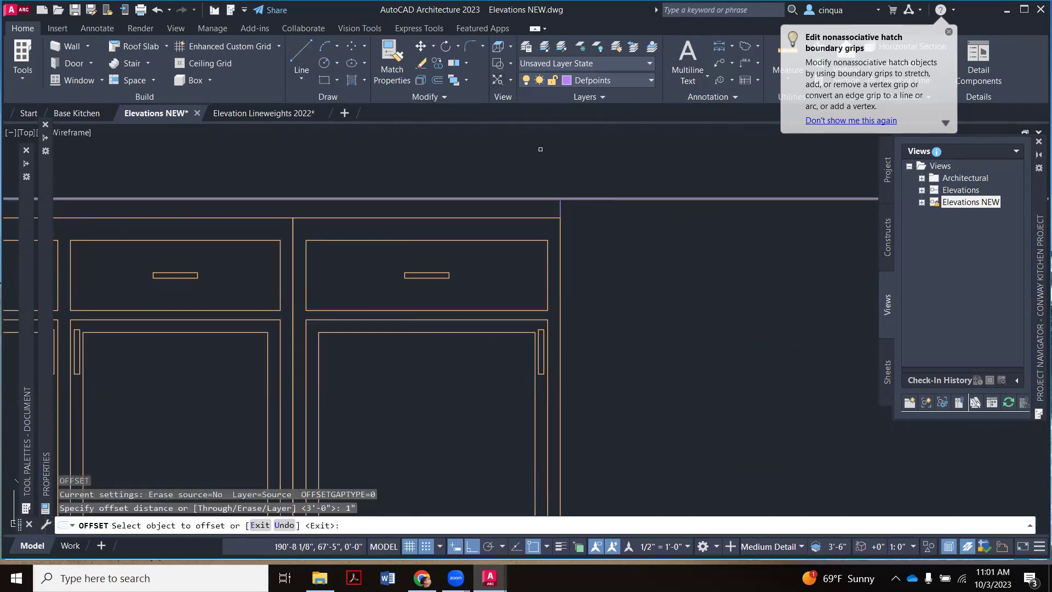
{"action": "left_click", "coordinate": [560, 210]}
{"action": "left_click", "coordinate": [609, 216]}
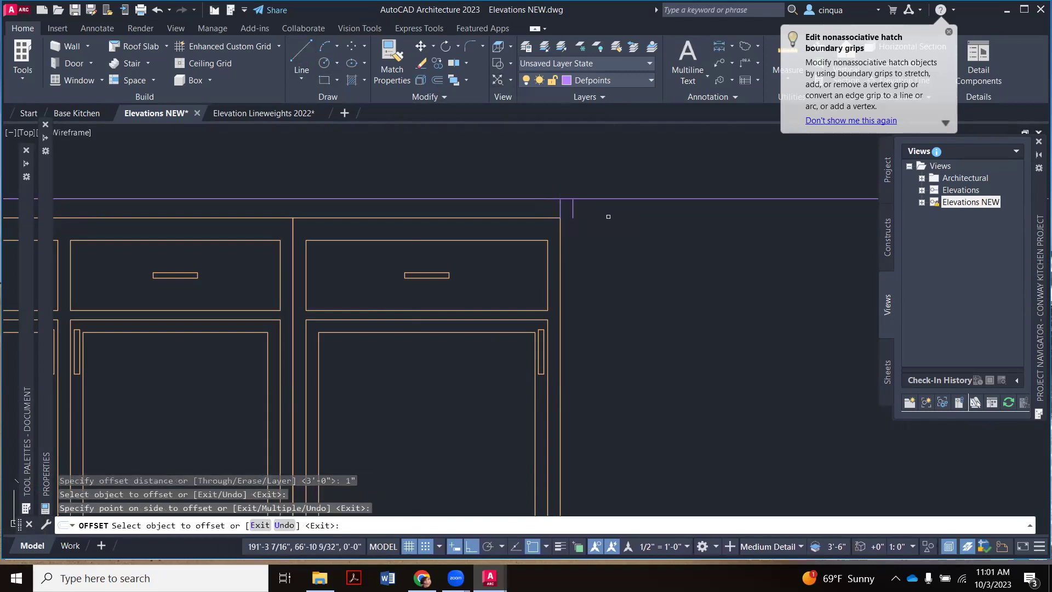
{"action": "key", "text": "Escape"}
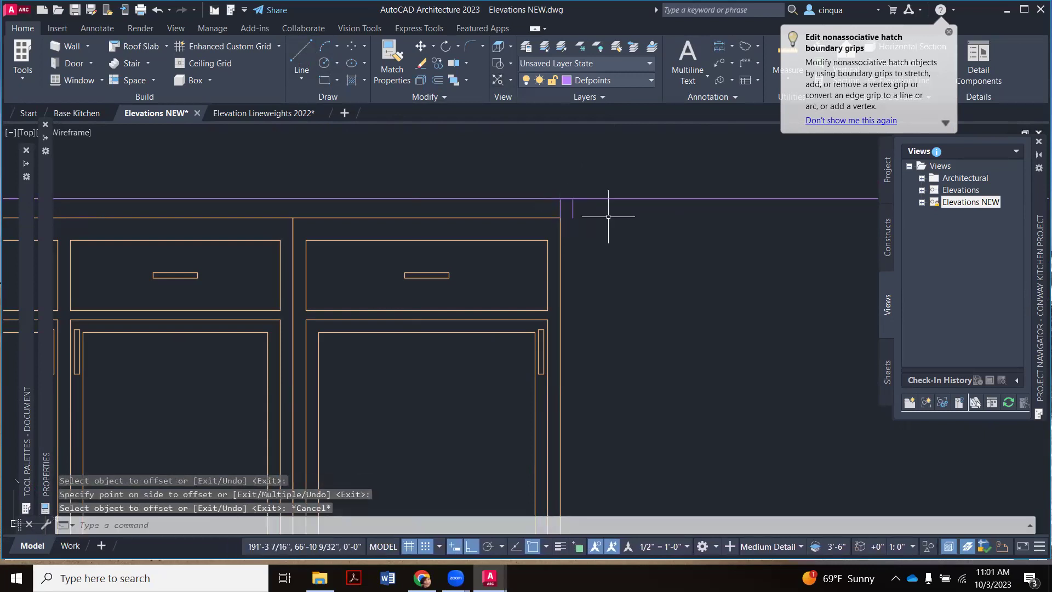
{"action": "scroll", "coordinate": [608, 216], "scroll_direction": "down", "scroll_amount": 3}
{"action": "scroll", "coordinate": [608, 216], "scroll_direction": "down", "scroll_amount": 2}
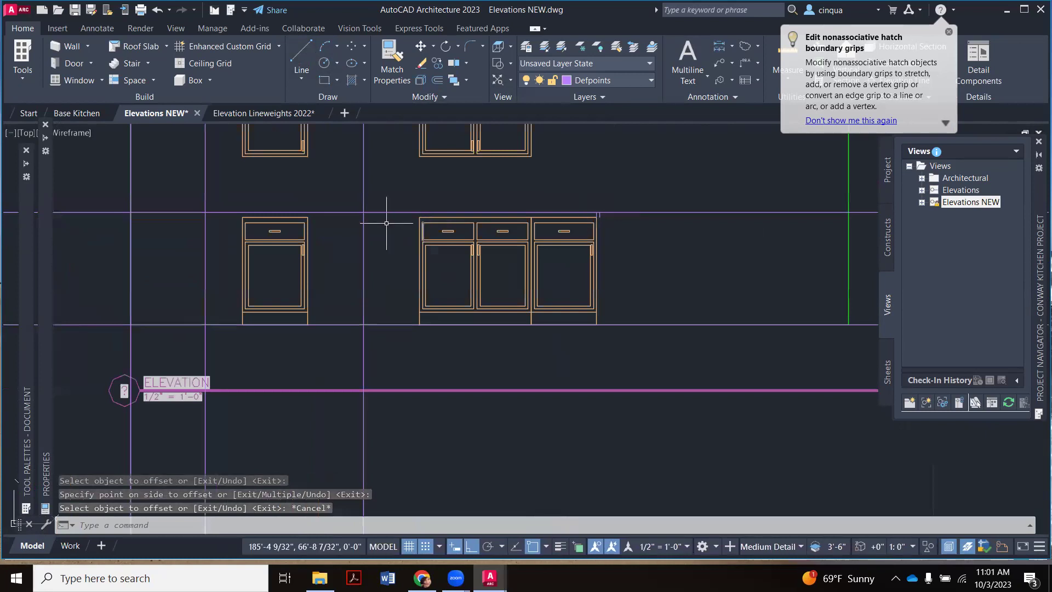
{"action": "scroll", "coordinate": [383, 223], "scroll_direction": "down", "scroll_amount": 2}
{"action": "scroll", "coordinate": [259, 205], "scroll_direction": "up", "scroll_amount": 2}
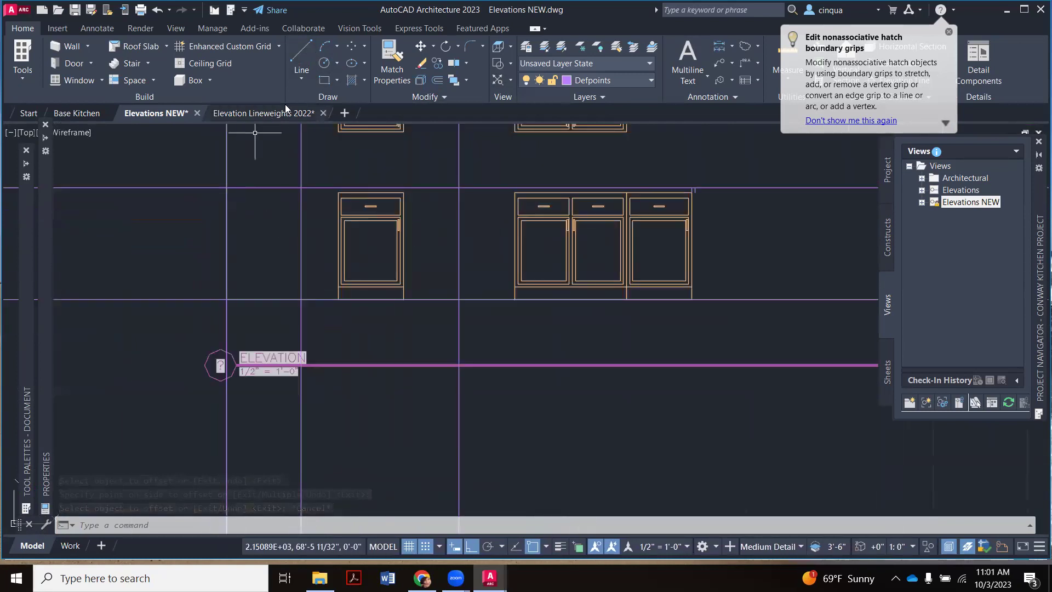
Begin a rectangle at the cabinet top, then abandon it.
{"action": "left_click", "coordinate": [324, 80]}
{"action": "scroll", "coordinate": [222, 189], "scroll_direction": "up", "scroll_amount": 4}
{"action": "left_click", "coordinate": [216, 200]}
{"action": "scroll", "coordinate": [216, 199], "scroll_direction": "down", "scroll_amount": 3}
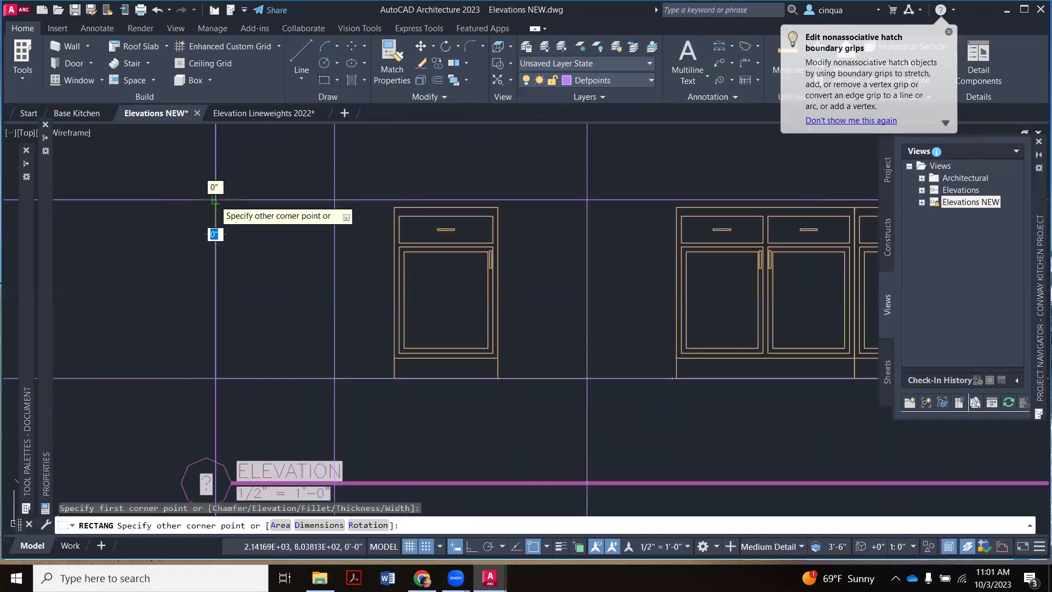
{"action": "scroll", "coordinate": [411, 200], "scroll_direction": "up", "scroll_amount": 4}
{"action": "scroll", "coordinate": [302, 240], "scroll_direction": "up", "scroll_amount": 4}
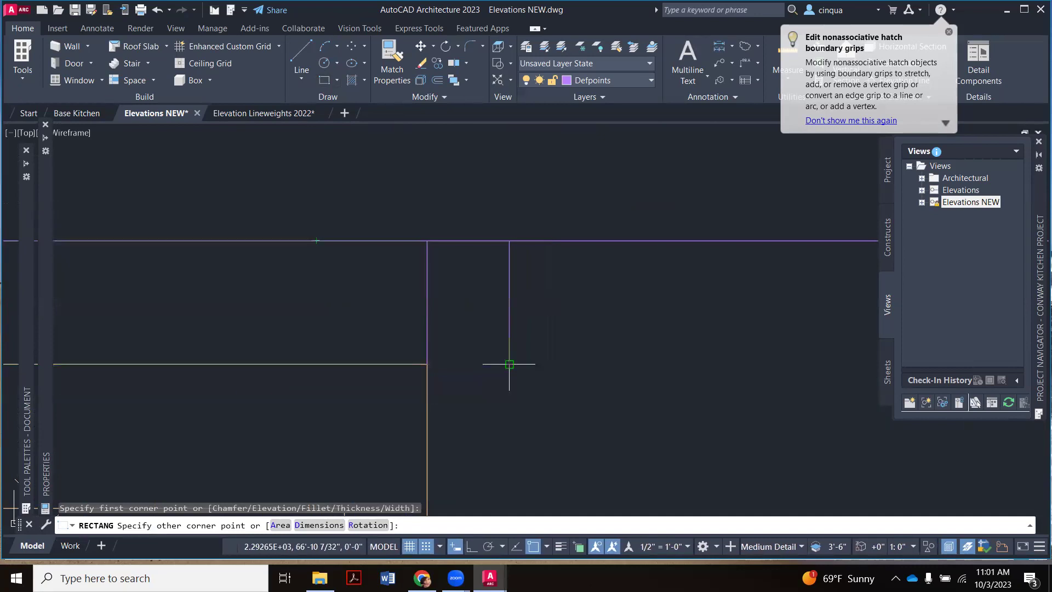
{"action": "key", "text": "Escape"}
{"action": "scroll", "coordinate": [529, 258], "scroll_direction": "down", "scroll_amount": 5}
{"action": "scroll", "coordinate": [470, 268], "scroll_direction": "up", "scroll_amount": 2}
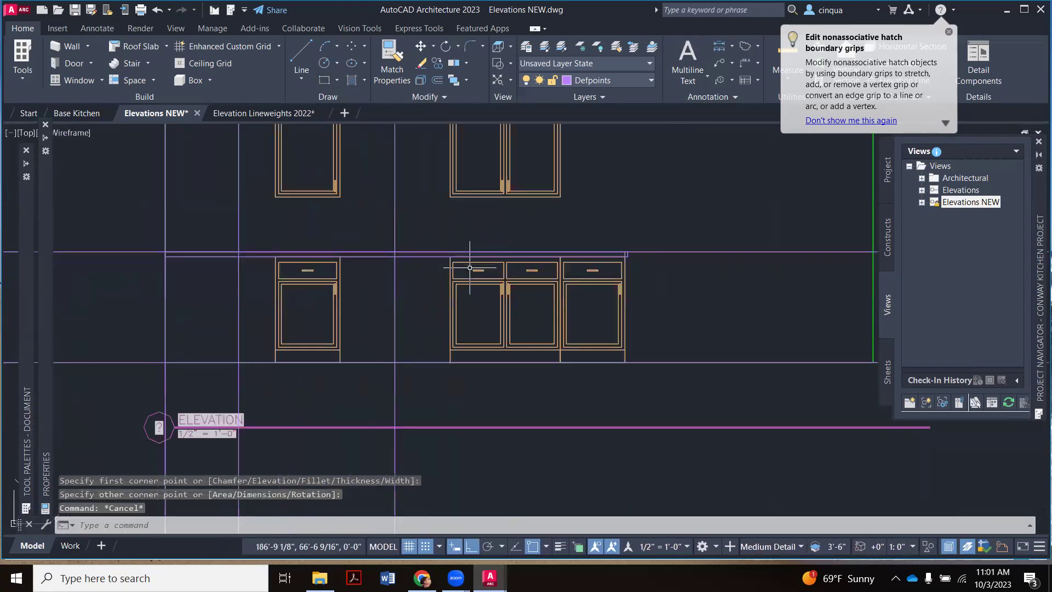
{"action": "scroll", "coordinate": [470, 268], "scroll_direction": "down", "scroll_amount": 3}
{"action": "scroll", "coordinate": [455, 257], "scroll_direction": "down", "scroll_amount": 1}
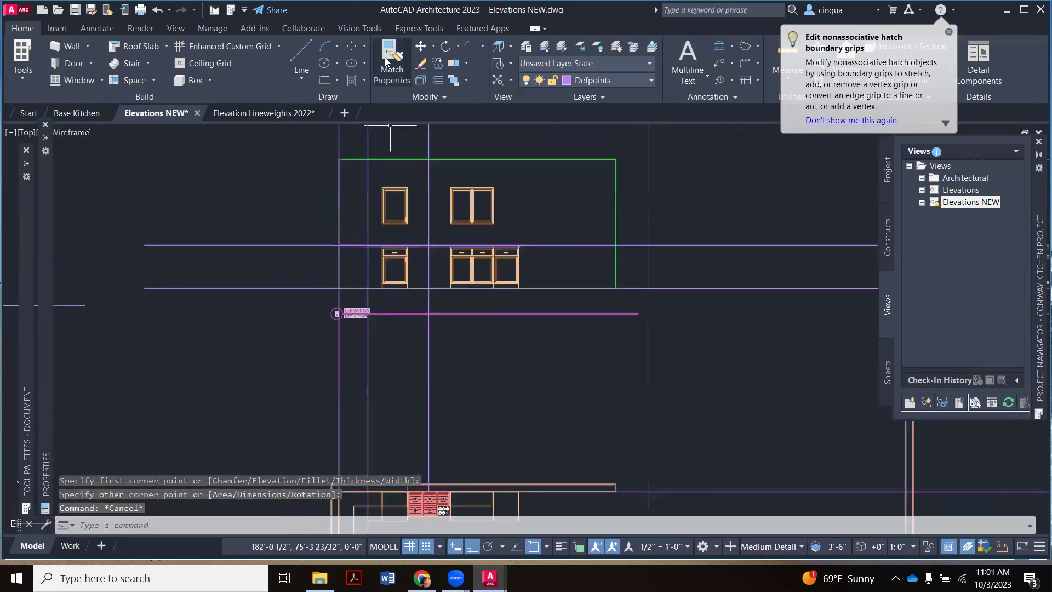
Match the cabinets' top line to the A-ELEV-MED legend line's properties.
{"action": "left_click", "coordinate": [389, 60]}
{"action": "scroll", "coordinate": [431, 154], "scroll_direction": "down", "scroll_amount": 5}
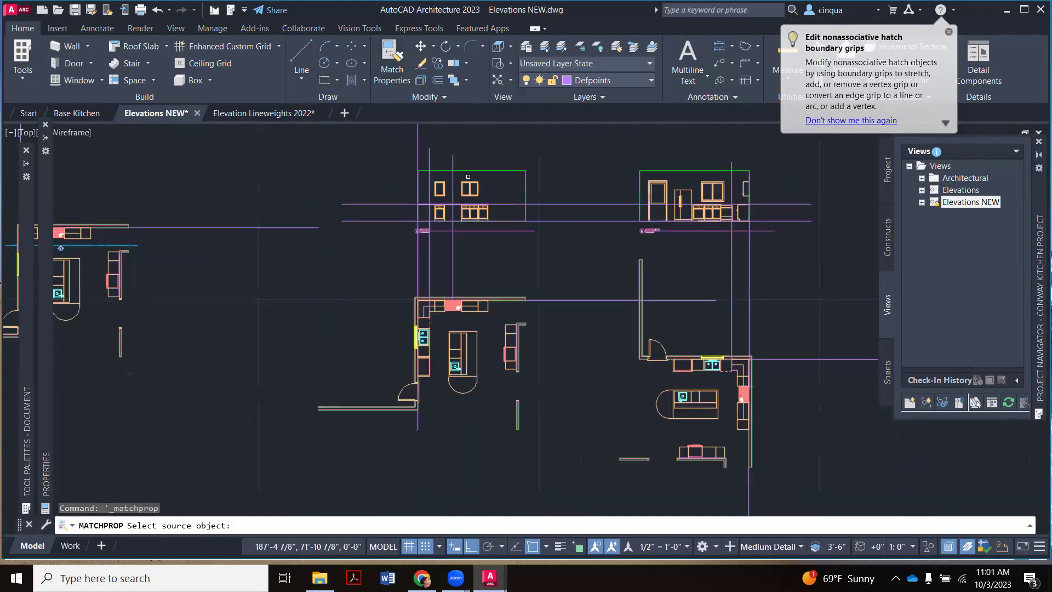
{"action": "scroll", "coordinate": [579, 157], "scroll_direction": "up", "scroll_amount": 8}
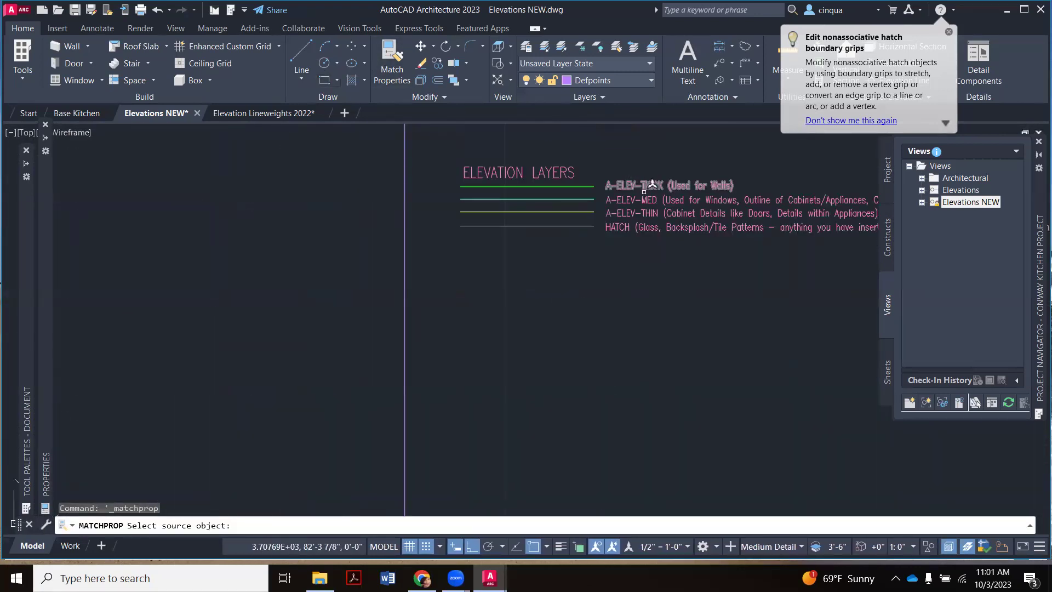
{"action": "left_click", "coordinate": [561, 198]}
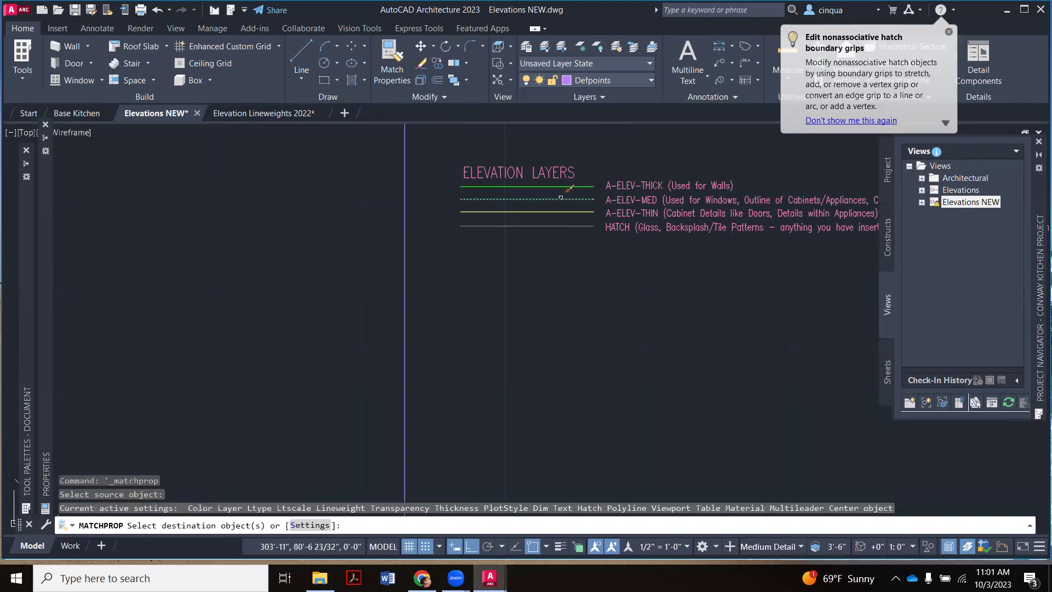
{"action": "scroll", "coordinate": [704, 188], "scroll_direction": "down", "scroll_amount": 10}
{"action": "scroll", "coordinate": [460, 222], "scroll_direction": "up", "scroll_amount": 10}
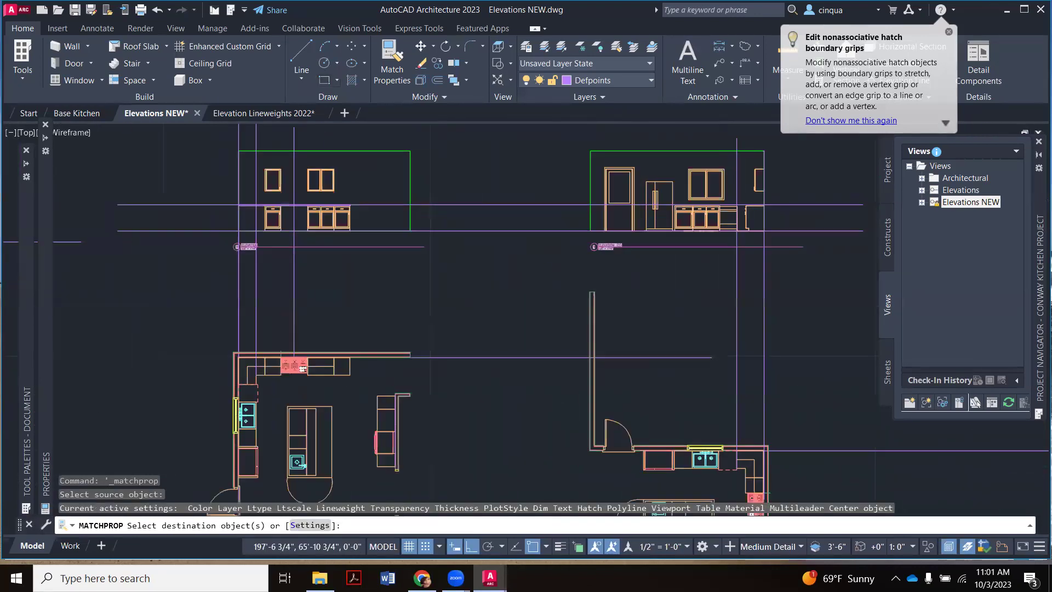
{"action": "scroll", "coordinate": [501, 190], "scroll_direction": "down", "scroll_amount": 3}
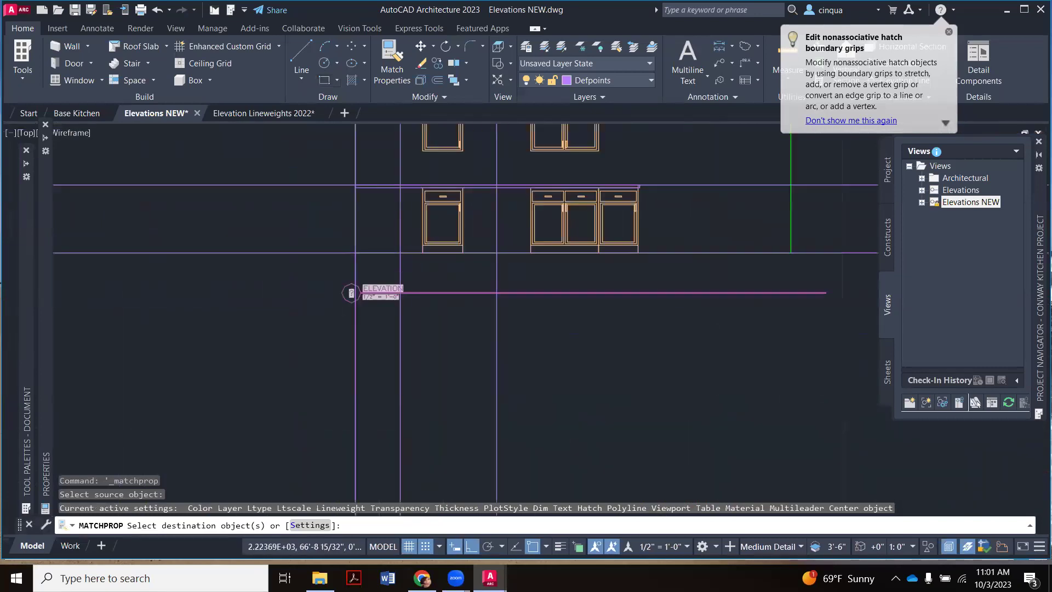
{"action": "scroll", "coordinate": [516, 187], "scroll_direction": "up", "scroll_amount": 1}
{"action": "left_click", "coordinate": [516, 187]}
{"action": "key", "text": "Escape"}
{"action": "scroll", "coordinate": [583, 240], "scroll_direction": "down", "scroll_amount": 6}
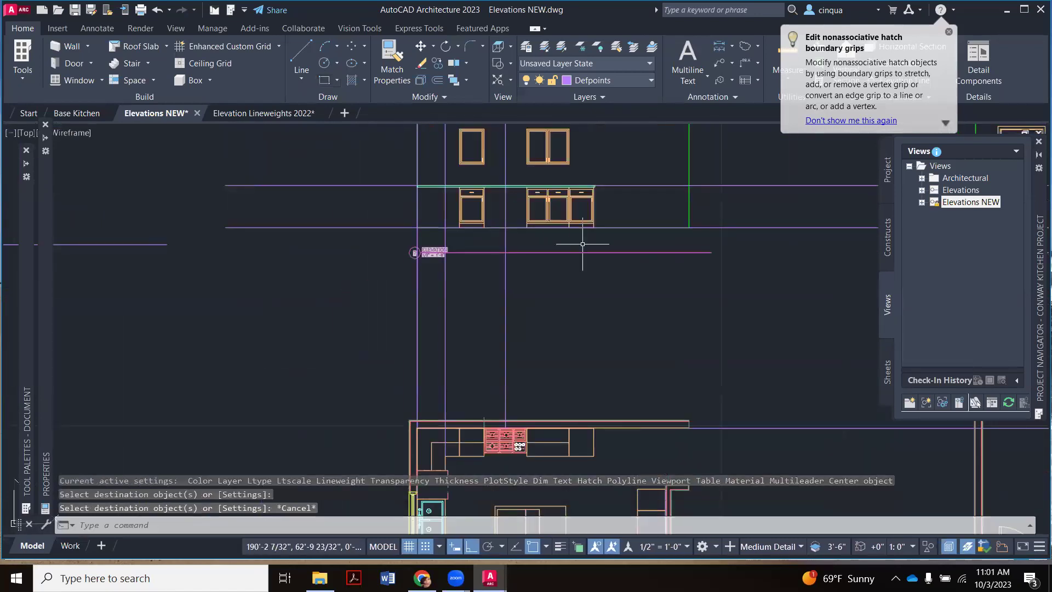
{"action": "scroll", "coordinate": [663, 226], "scroll_direction": "up", "scroll_amount": 6}
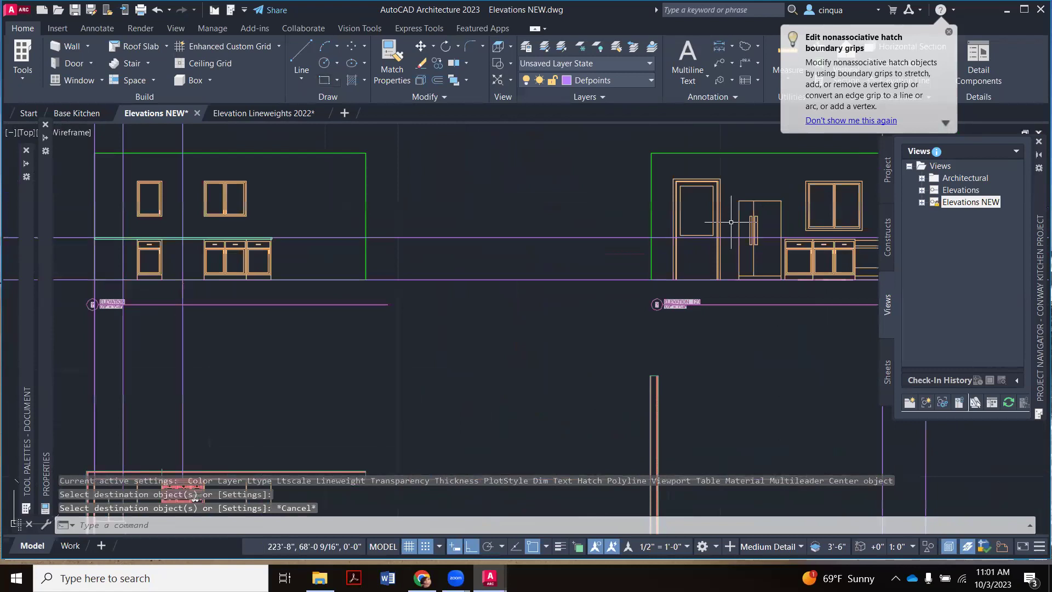
Start a line at the cabinet's top corner, then abandon it.
{"action": "scroll", "coordinate": [663, 227], "scroll_direction": "up", "scroll_amount": 4}
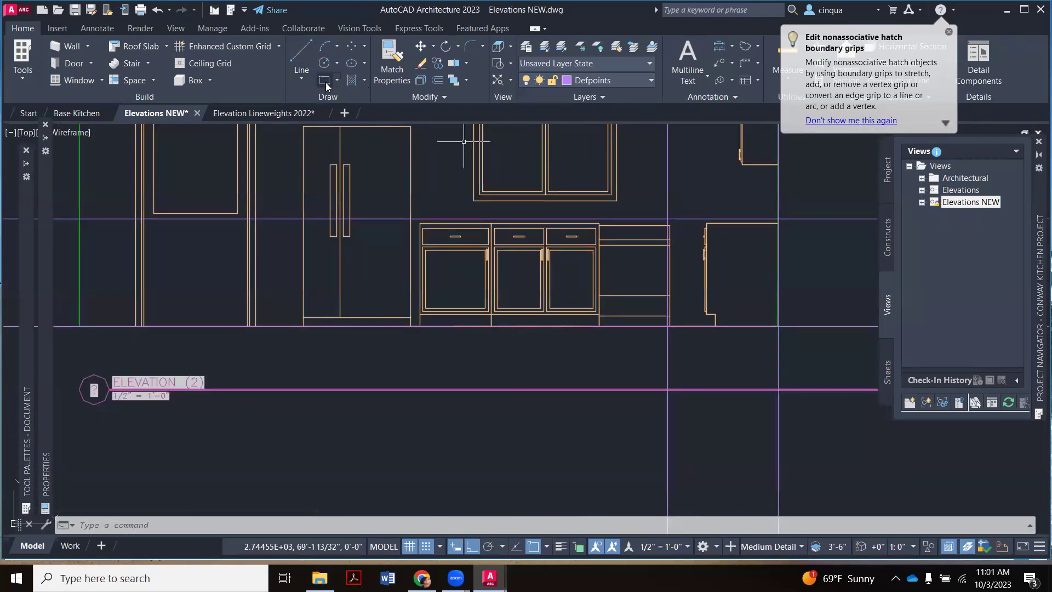
{"action": "left_click", "coordinate": [306, 51]}
{"action": "scroll", "coordinate": [411, 223], "scroll_direction": "up", "scroll_amount": 4}
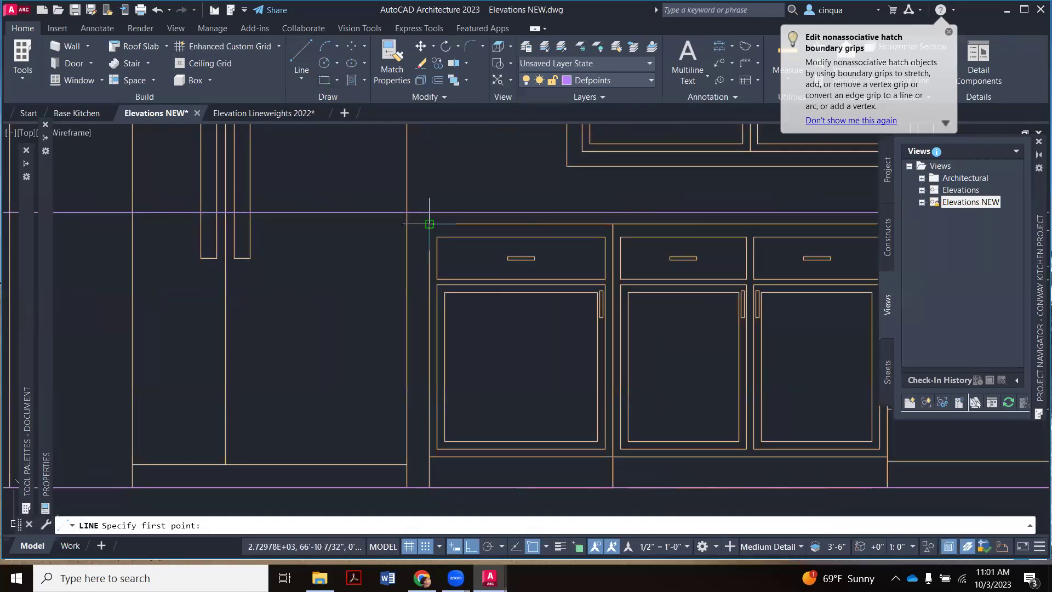
{"action": "left_click", "coordinate": [429, 212]}
{"action": "key", "text": "Escape"}
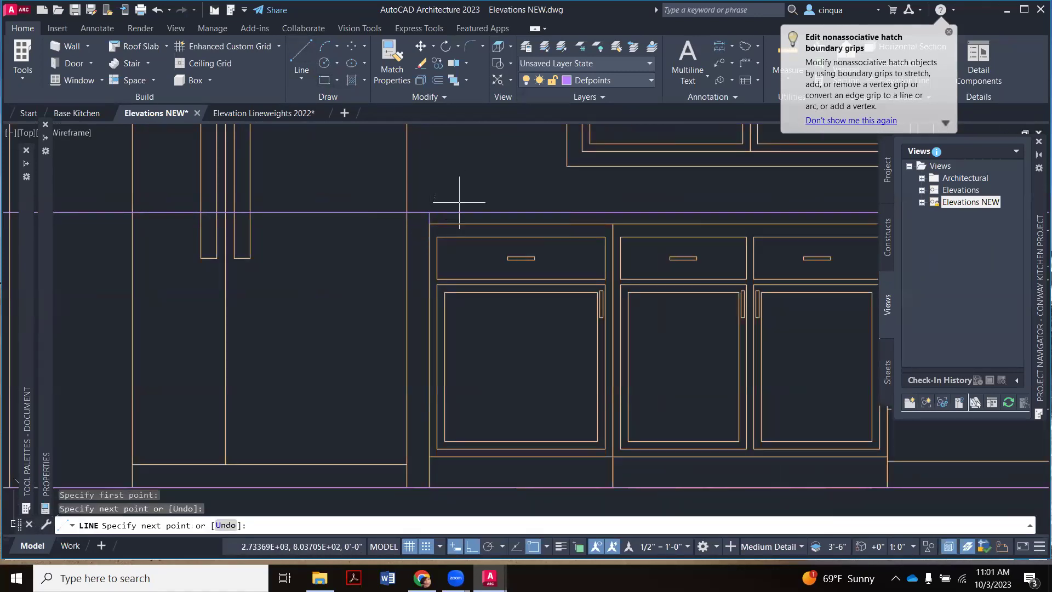
Offset the cabinet's edge line 1" to the left.
{"action": "type", "text": "o"}
{"action": "key", "text": "Return"}
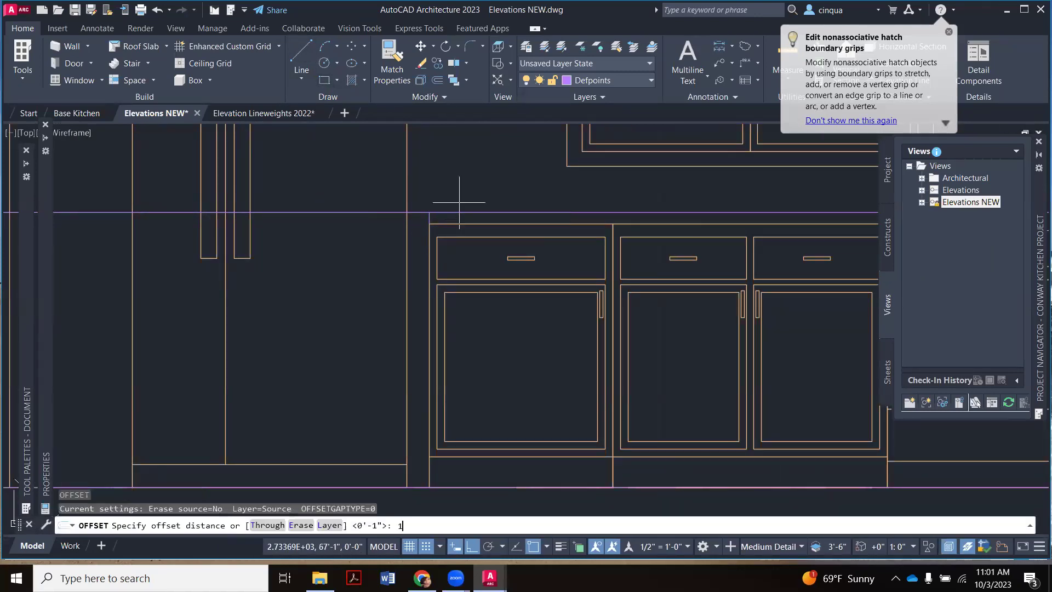
{"action": "type", "text": "1"}
{"action": "key", "text": "Return"}
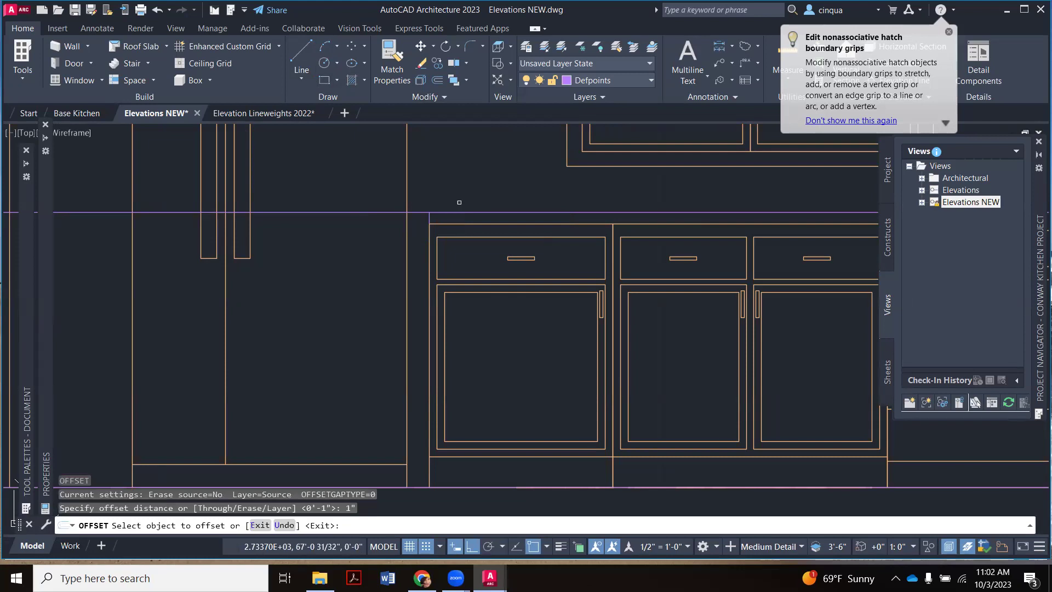
{"action": "left_click", "coordinate": [430, 217]}
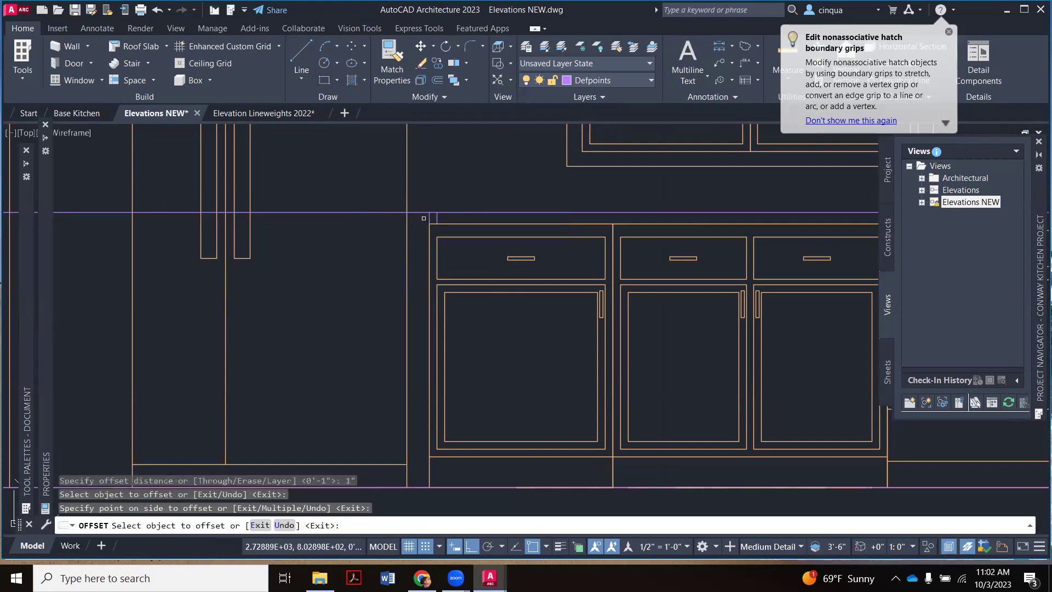
{"action": "left_click", "coordinate": [431, 217]}
{"action": "left_click", "coordinate": [418, 215]}
{"action": "key", "text": "Escape"}
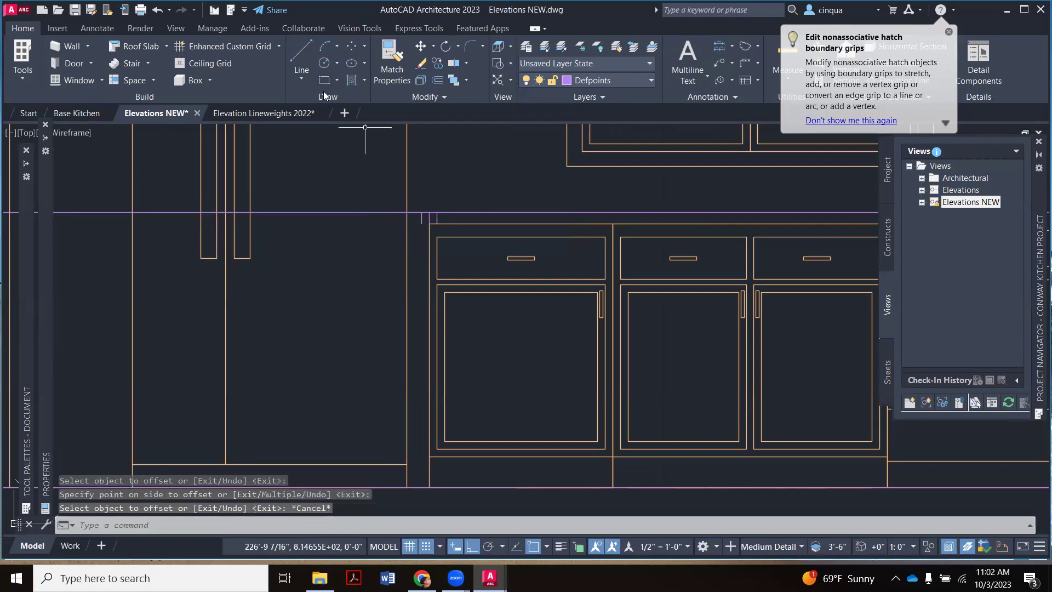
Draw a thin countertop rectangle across the tops of the base cabinets.
{"action": "left_click", "coordinate": [325, 80]}
{"action": "scroll", "coordinate": [420, 224], "scroll_direction": "up", "scroll_amount": 3}
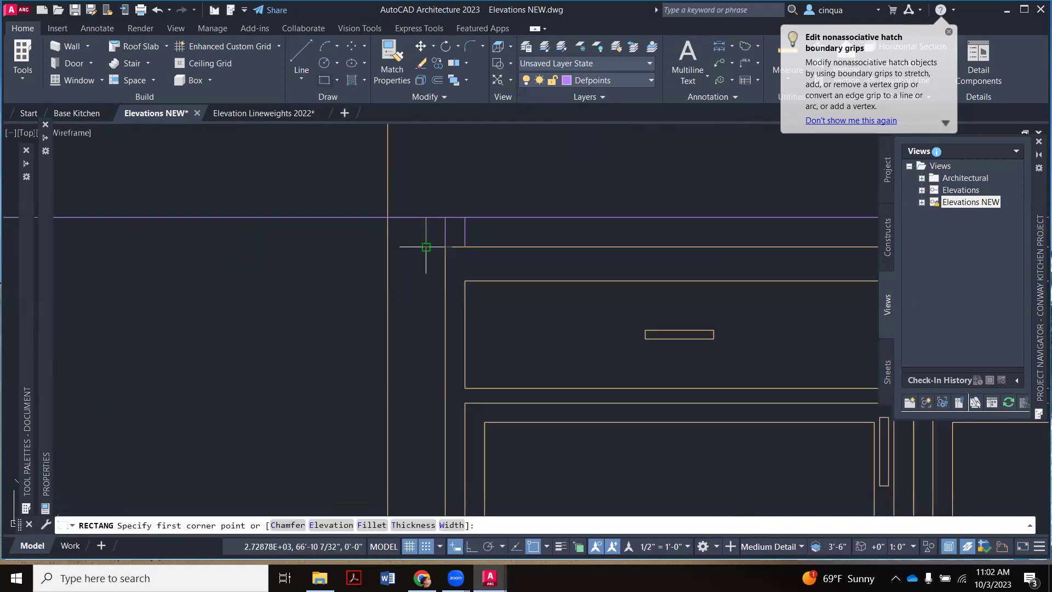
{"action": "left_click", "coordinate": [426, 247]}
{"action": "scroll", "coordinate": [373, 218], "scroll_direction": "down", "scroll_amount": 5}
{"action": "scroll", "coordinate": [474, 216], "scroll_direction": "up", "scroll_amount": 8}
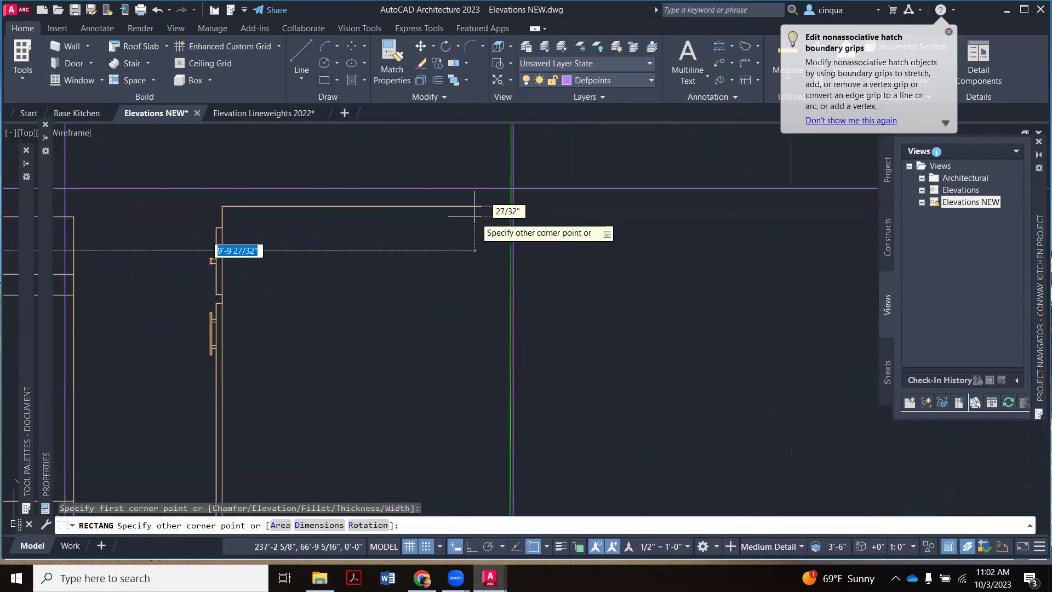
{"action": "scroll", "coordinate": [474, 215], "scroll_direction": "down", "scroll_amount": 3}
{"action": "left_click", "coordinate": [536, 166]}
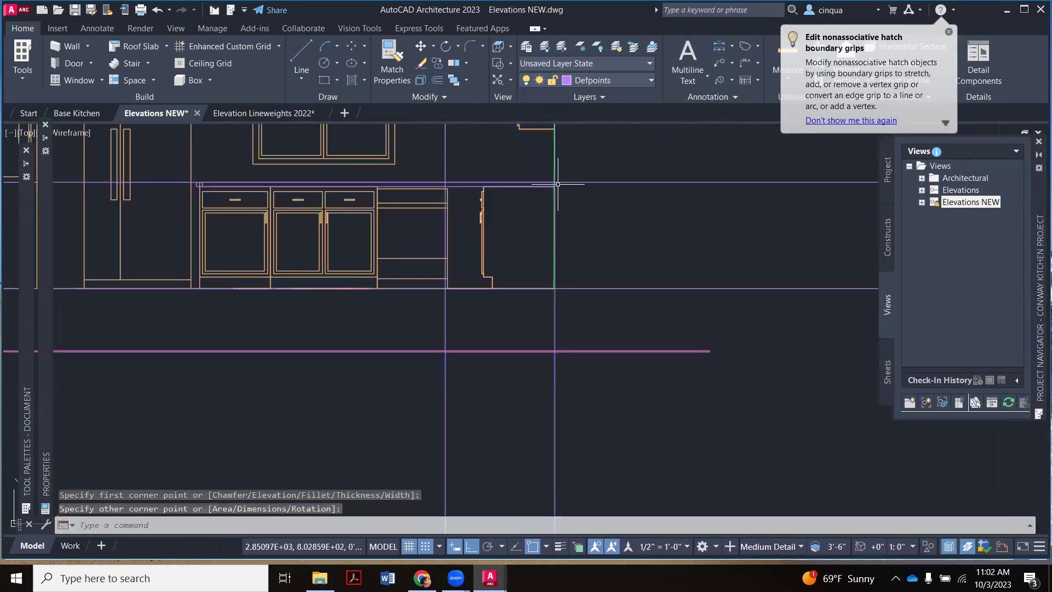
{"action": "scroll", "coordinate": [558, 184], "scroll_direction": "down", "scroll_amount": 4}
Pick a legend line as the Match Properties source, then end the command.
{"action": "left_click", "coordinate": [391, 63]}
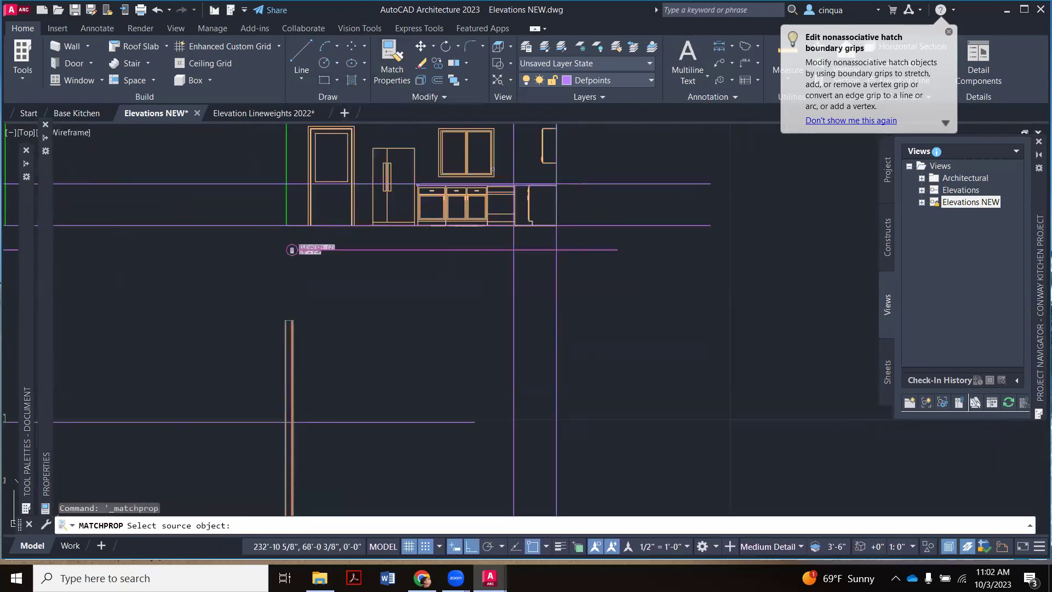
{"action": "scroll", "coordinate": [492, 170], "scroll_direction": "down", "scroll_amount": 6}
{"action": "scroll", "coordinate": [676, 146], "scroll_direction": "up", "scroll_amount": 6}
{"action": "scroll", "coordinate": [676, 146], "scroll_direction": "down", "scroll_amount": 3}
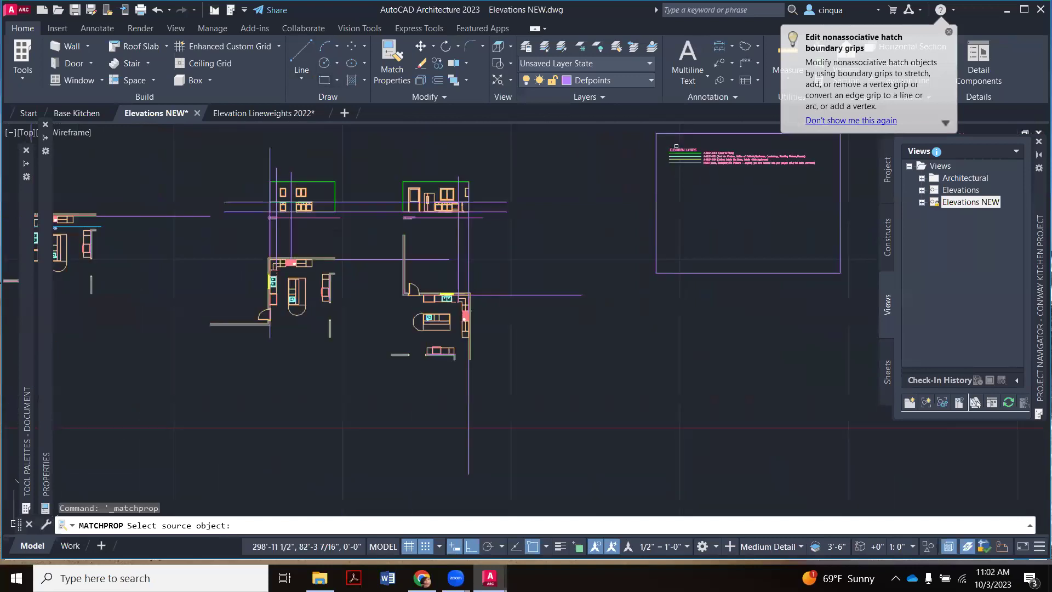
{"action": "scroll", "coordinate": [678, 143], "scroll_direction": "up", "scroll_amount": 5}
{"action": "left_click", "coordinate": [682, 182]}
{"action": "scroll", "coordinate": [681, 181], "scroll_direction": "down", "scroll_amount": 6}
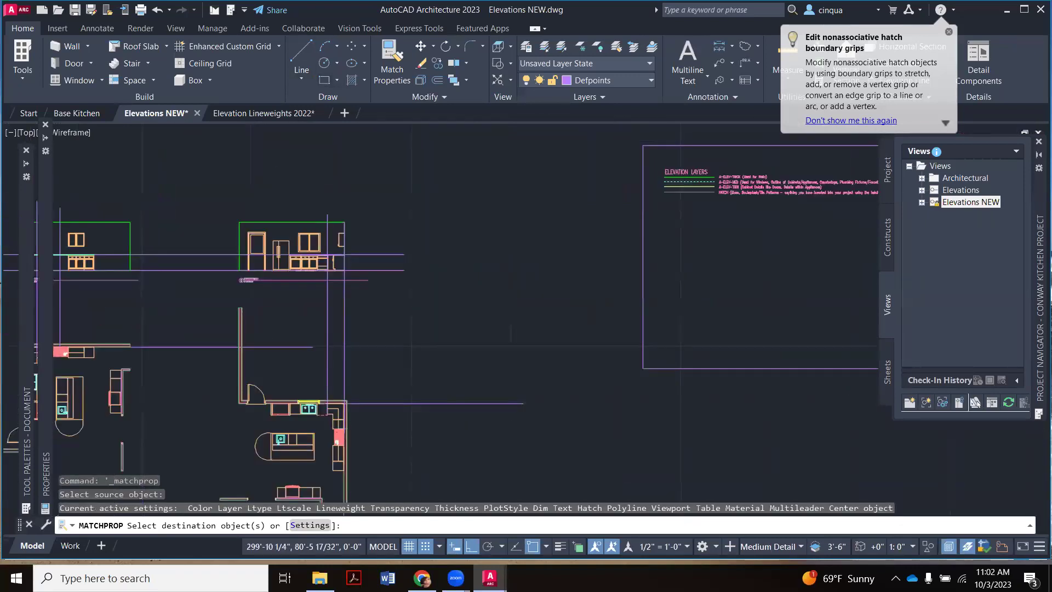
{"action": "scroll", "coordinate": [597, 198], "scroll_direction": "up", "scroll_amount": 6}
{"action": "scroll", "coordinate": [597, 195], "scroll_direction": "up", "scroll_amount": 4}
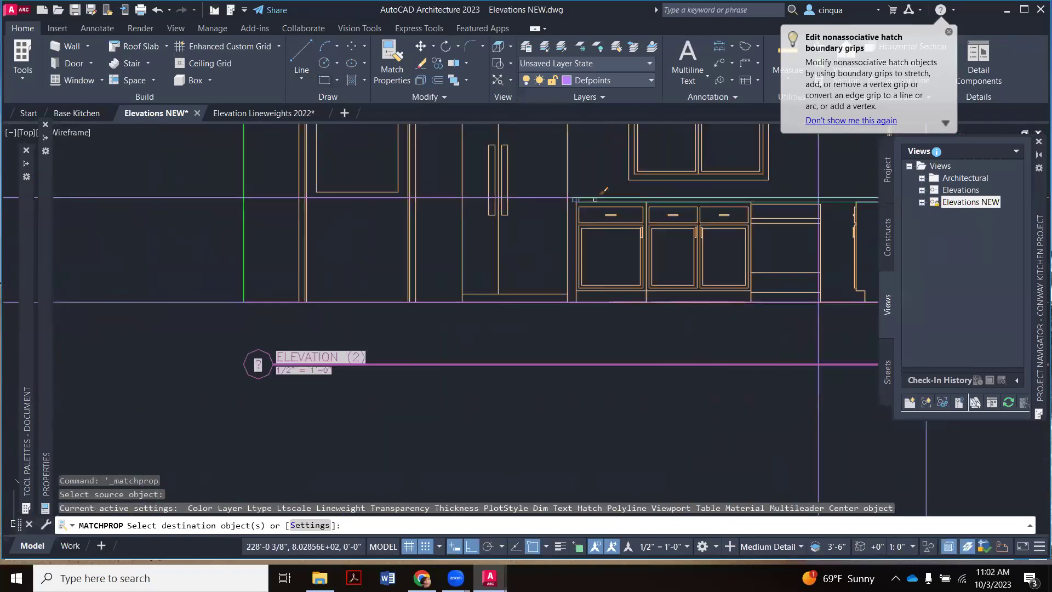
{"action": "scroll", "coordinate": [581, 203], "scroll_direction": "down", "scroll_amount": 4}
{"action": "key", "text": "Escape"}
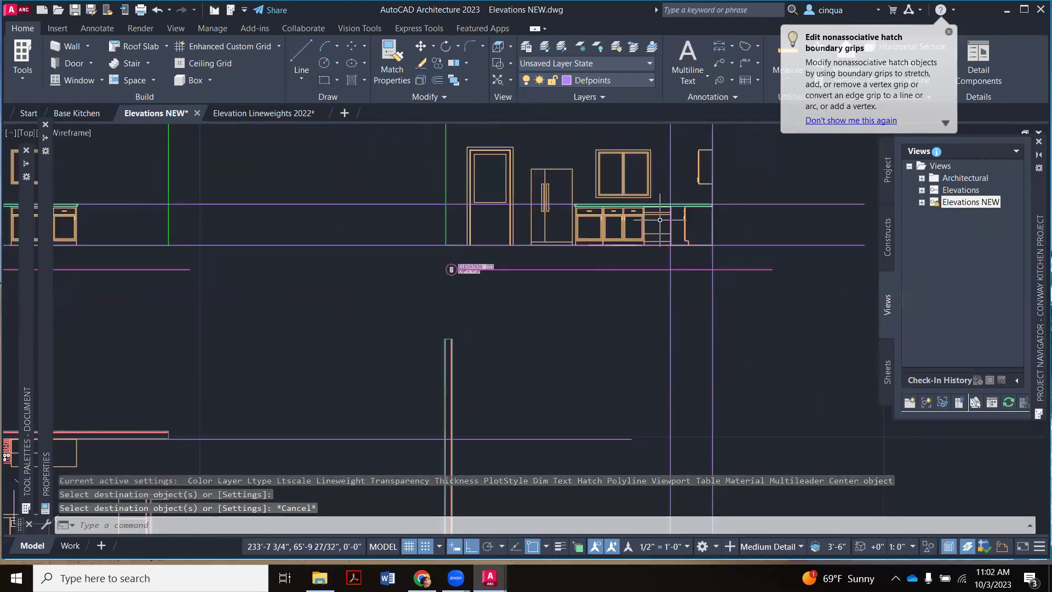
{"action": "scroll", "coordinate": [660, 219], "scroll_direction": "down", "scroll_amount": 4}
{"action": "scroll", "coordinate": [433, 233], "scroll_direction": "up", "scroll_amount": 3}
{"action": "scroll", "coordinate": [431, 234], "scroll_direction": "down", "scroll_amount": 3}
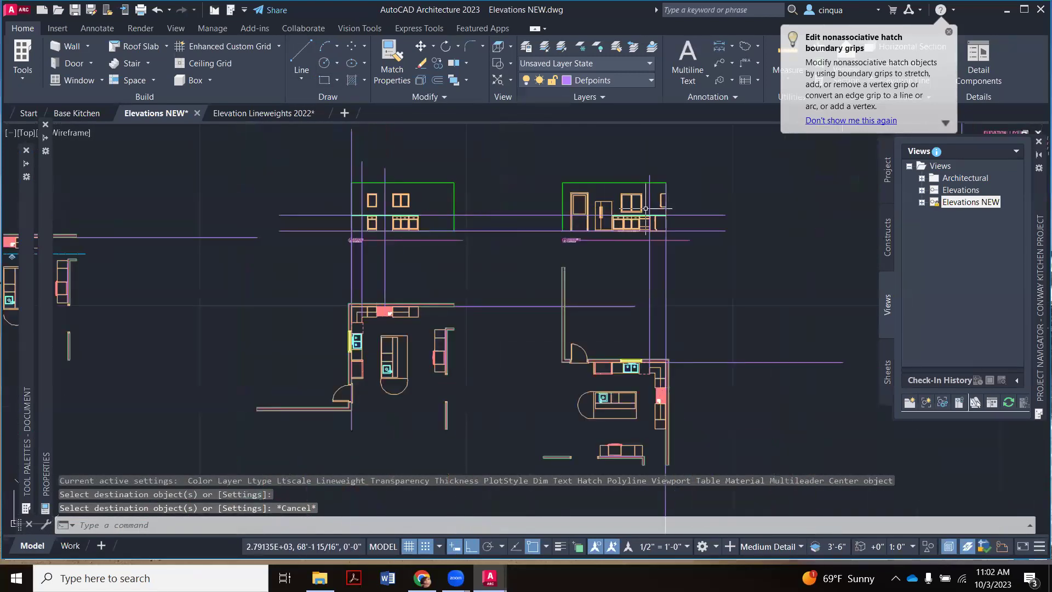
{"action": "scroll", "coordinate": [645, 208], "scroll_direction": "up", "scroll_amount": 5}
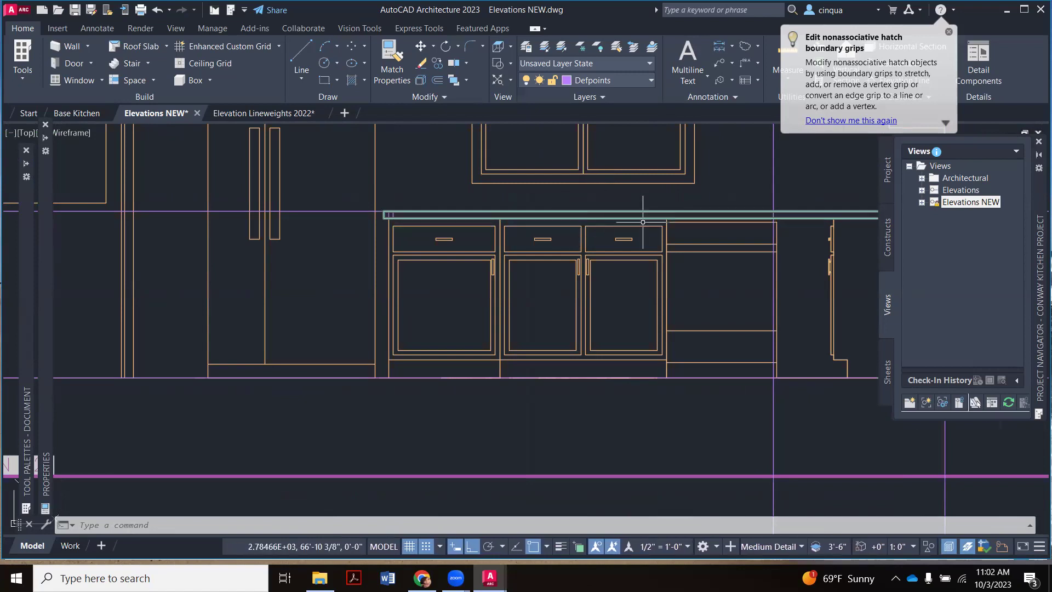
{"action": "scroll", "coordinate": [643, 220], "scroll_direction": "down", "scroll_amount": 5}
{"action": "scroll", "coordinate": [643, 220], "scroll_direction": "down", "scroll_amount": 3}
{"action": "scroll", "coordinate": [614, 212], "scroll_direction": "up", "scroll_amount": 3}
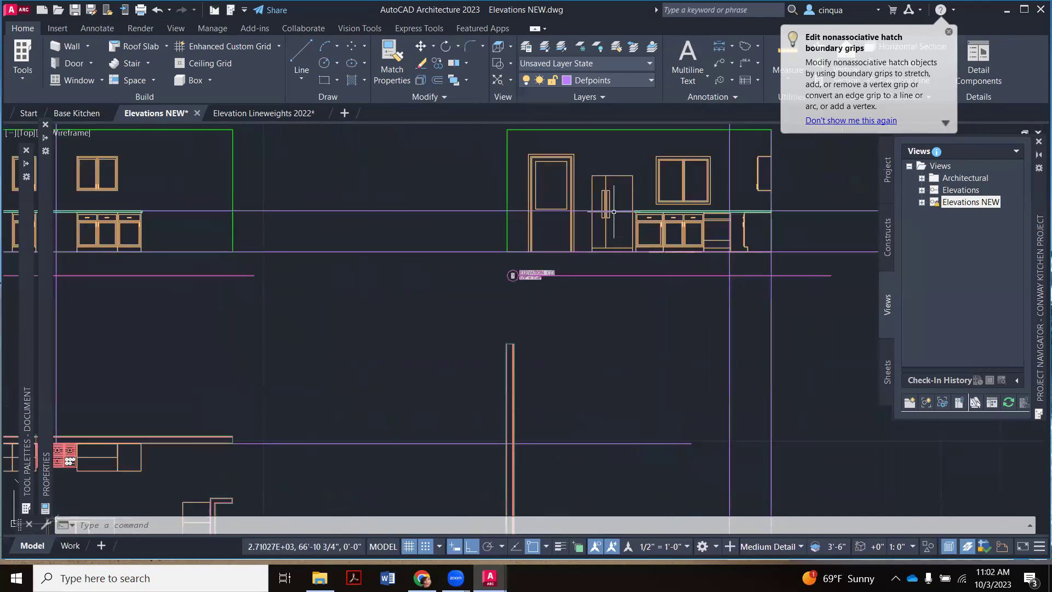
{"action": "scroll", "coordinate": [614, 212], "scroll_direction": "down", "scroll_amount": 4}
{"action": "scroll", "coordinate": [539, 221], "scroll_direction": "up", "scroll_amount": 2}
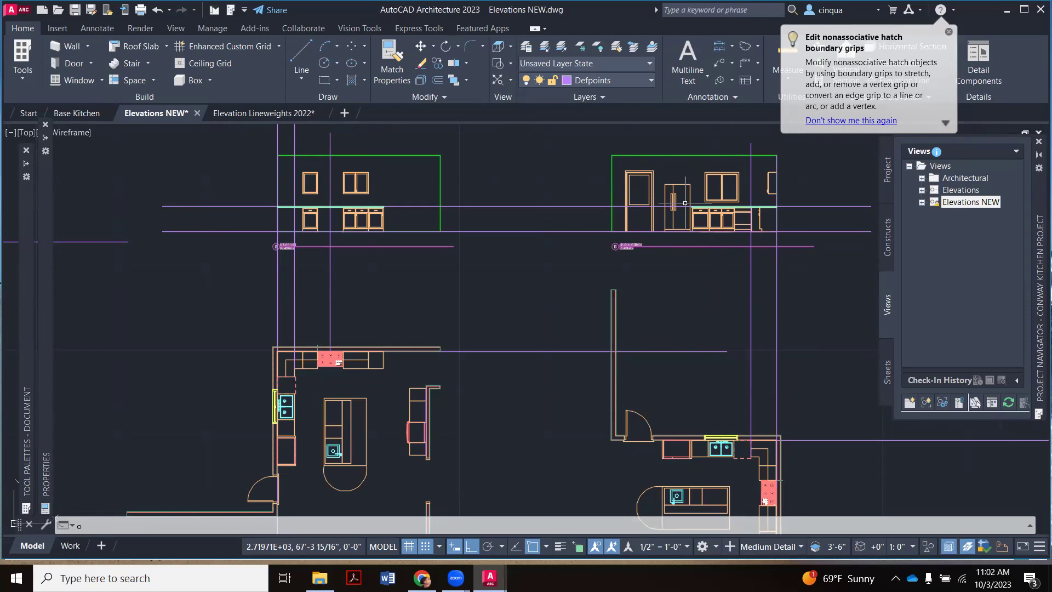
Offset the purple countertop guide line 18" upward across the kitchen elevation.
{"action": "key", "text": "Escape"}
{"action": "key", "text": "Escape"}
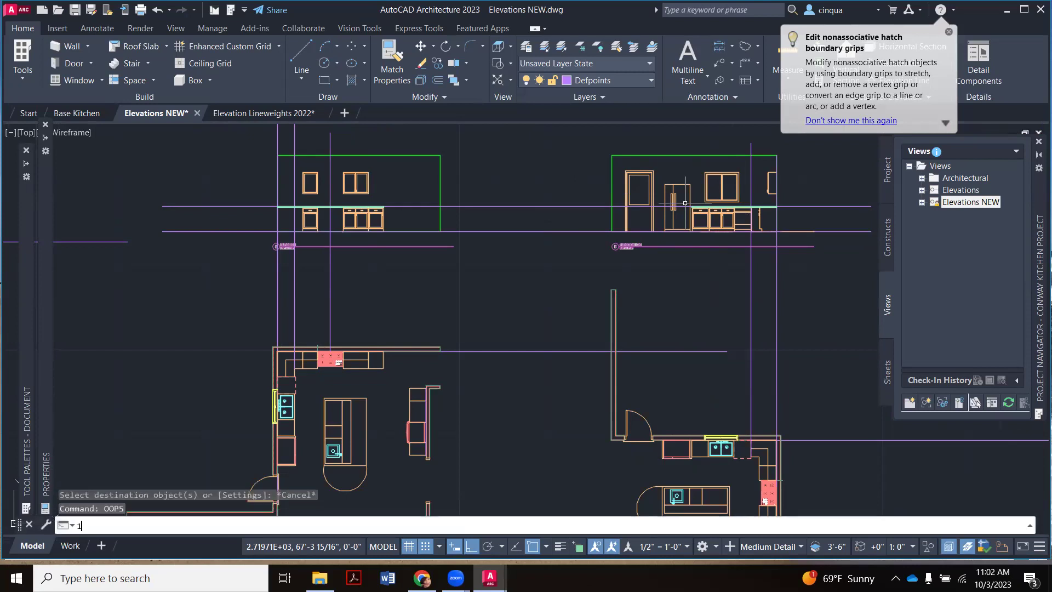
{"action": "type", "text": "18\""}
{"action": "key", "text": "Return"}
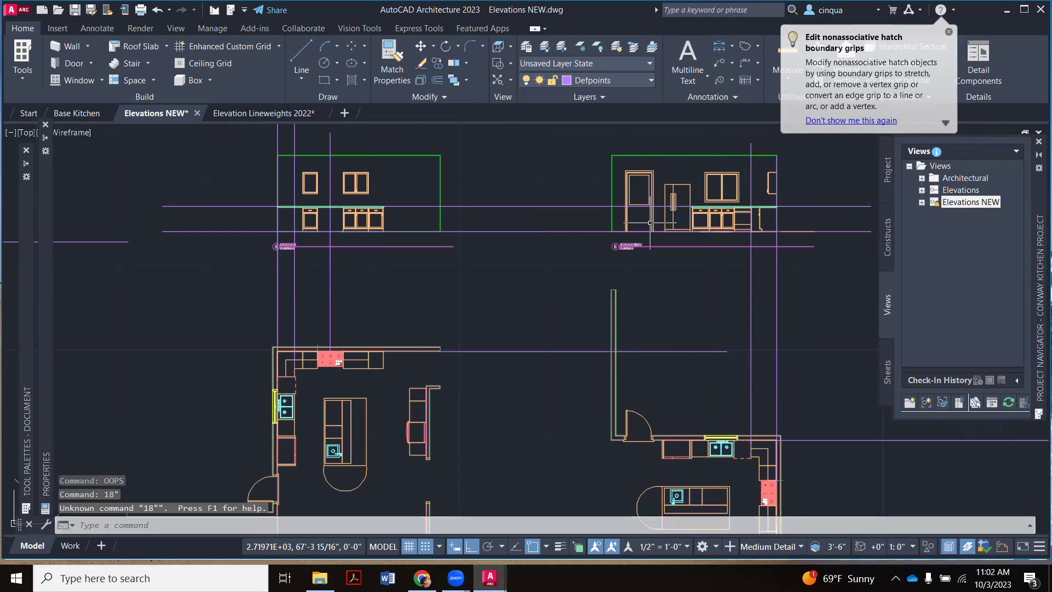
{"action": "key", "text": "Escape"}
{"action": "type", "text": "o"}
{"action": "key", "text": "Return"}
{"action": "type", "text": "18\""}
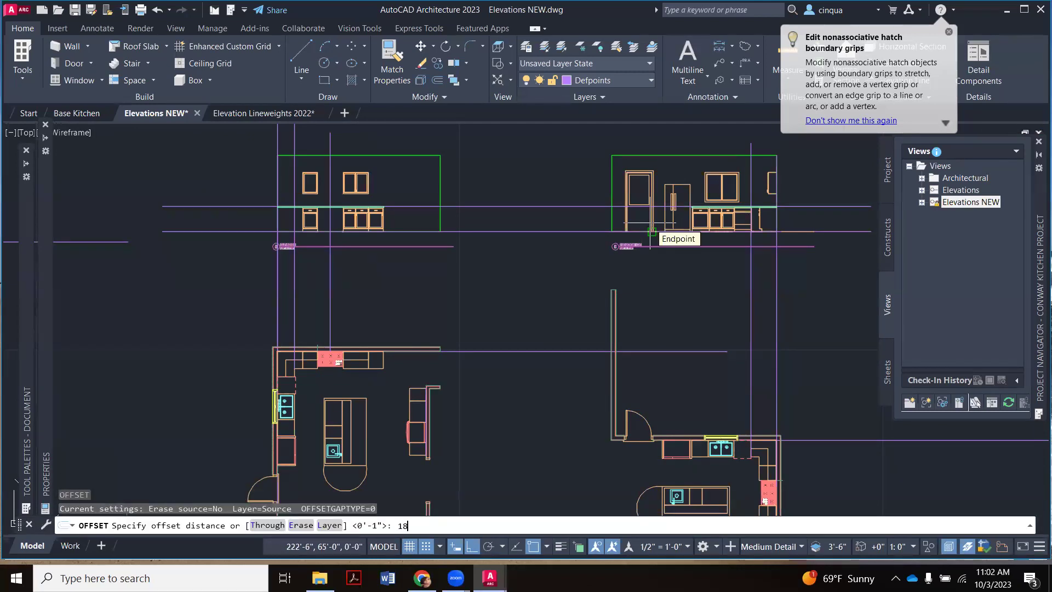
{"action": "key", "text": "Return"}
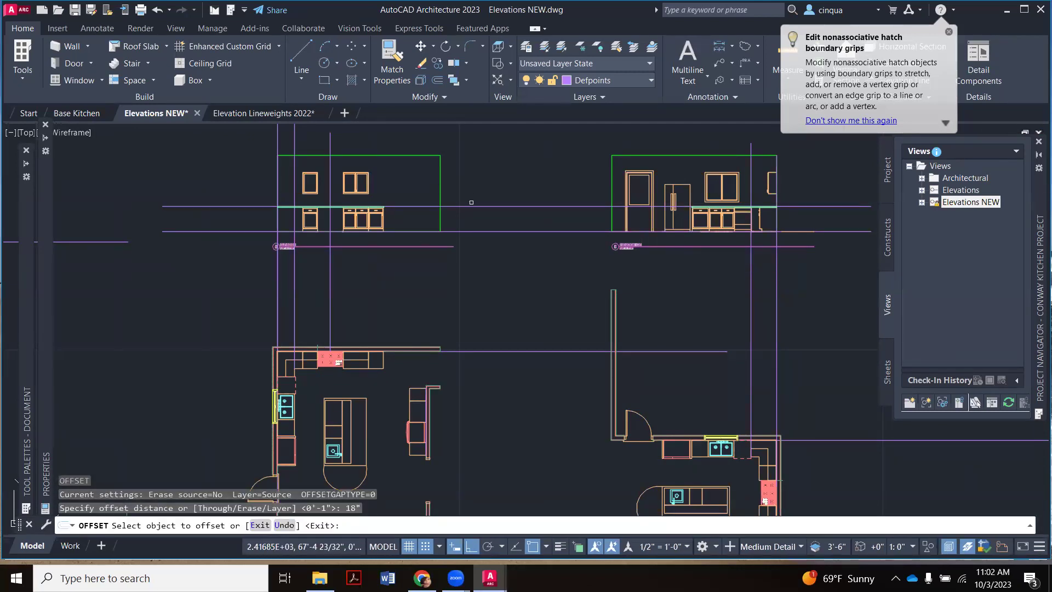
{"action": "left_click", "coordinate": [474, 207]}
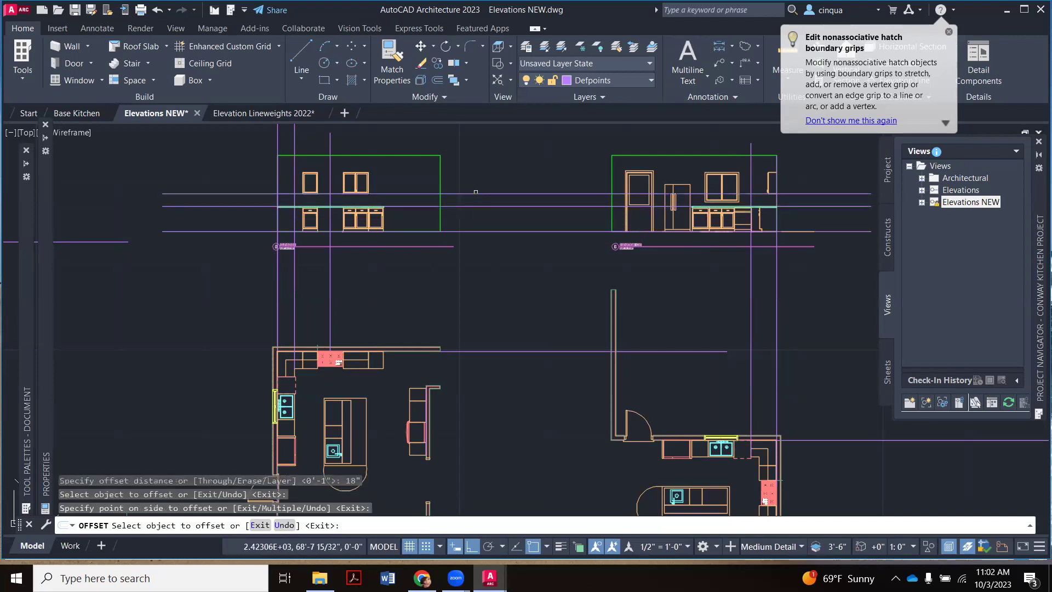
{"action": "left_click", "coordinate": [630, 196]}
{"action": "key", "text": "Escape"}
{"action": "scroll", "coordinate": [726, 198], "scroll_direction": "up", "scroll_amount": 5}
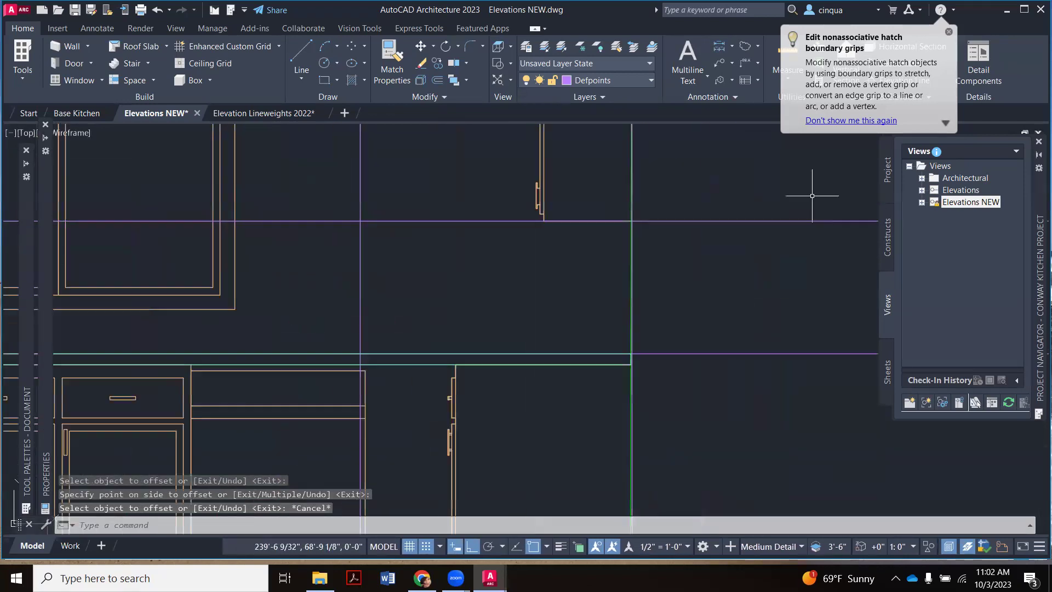
{"action": "scroll", "coordinate": [633, 242], "scroll_direction": "down", "scroll_amount": 3}
{"action": "scroll", "coordinate": [633, 243], "scroll_direction": "up", "scroll_amount": 2}
{"action": "scroll", "coordinate": [623, 234], "scroll_direction": "down", "scroll_amount": 2}
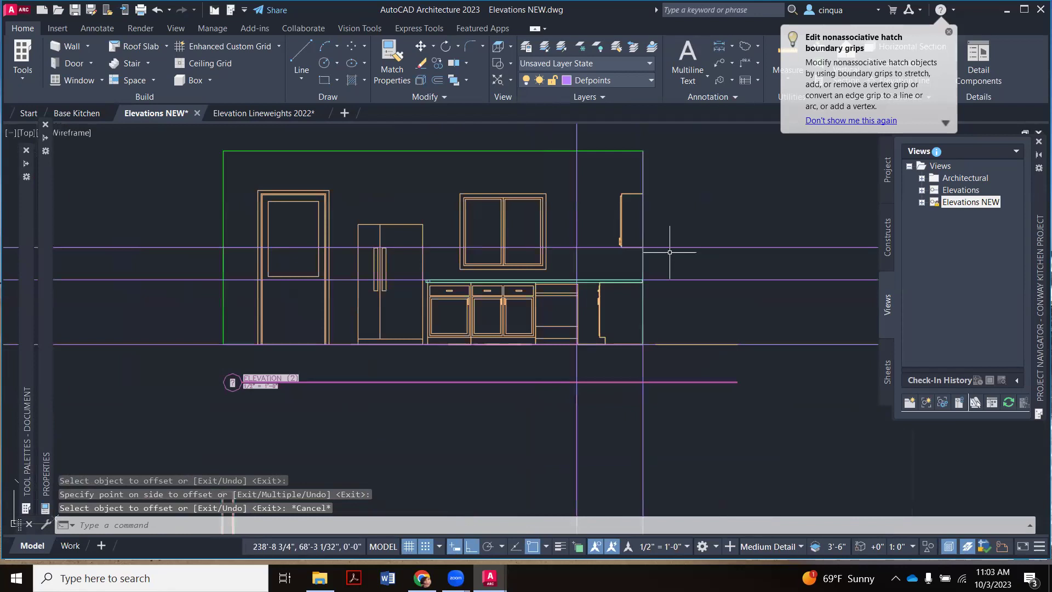
{"action": "scroll", "coordinate": [634, 218], "scroll_direction": "down", "scroll_amount": 2}
{"action": "scroll", "coordinate": [650, 220], "scroll_direction": "up", "scroll_amount": 4}
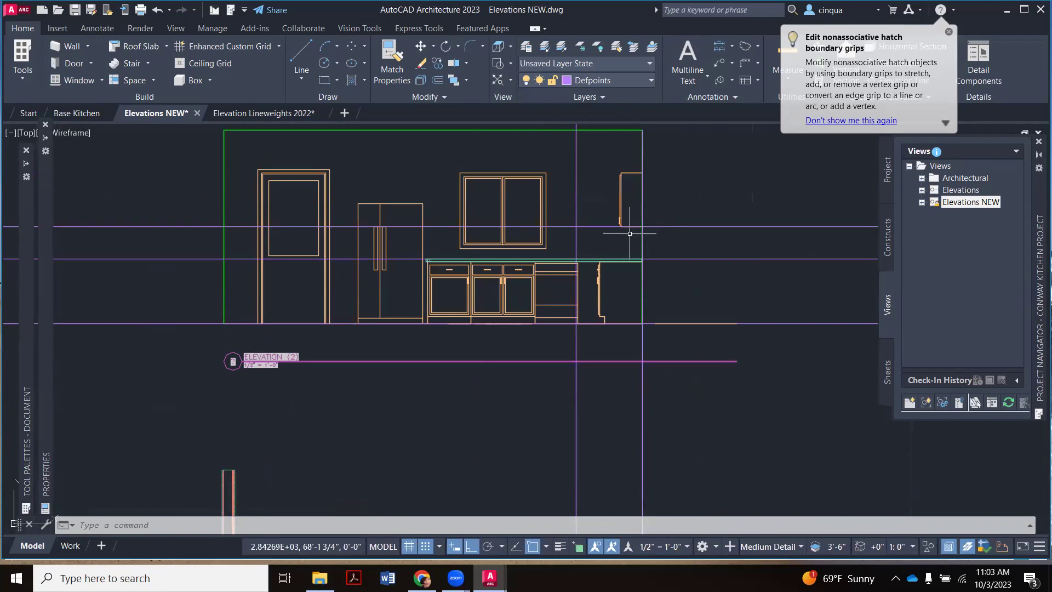
{"action": "scroll", "coordinate": [630, 233], "scroll_direction": "down", "scroll_amount": 1}
{"action": "scroll", "coordinate": [624, 227], "scroll_direction": "up", "scroll_amount": 1}
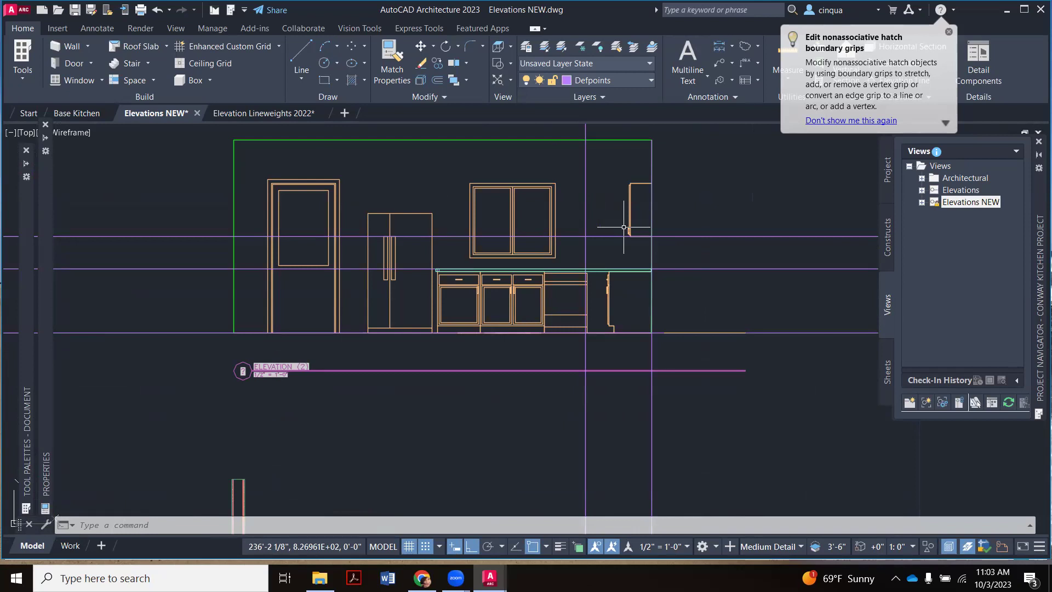
{"action": "left_click", "coordinate": [77, 113]}
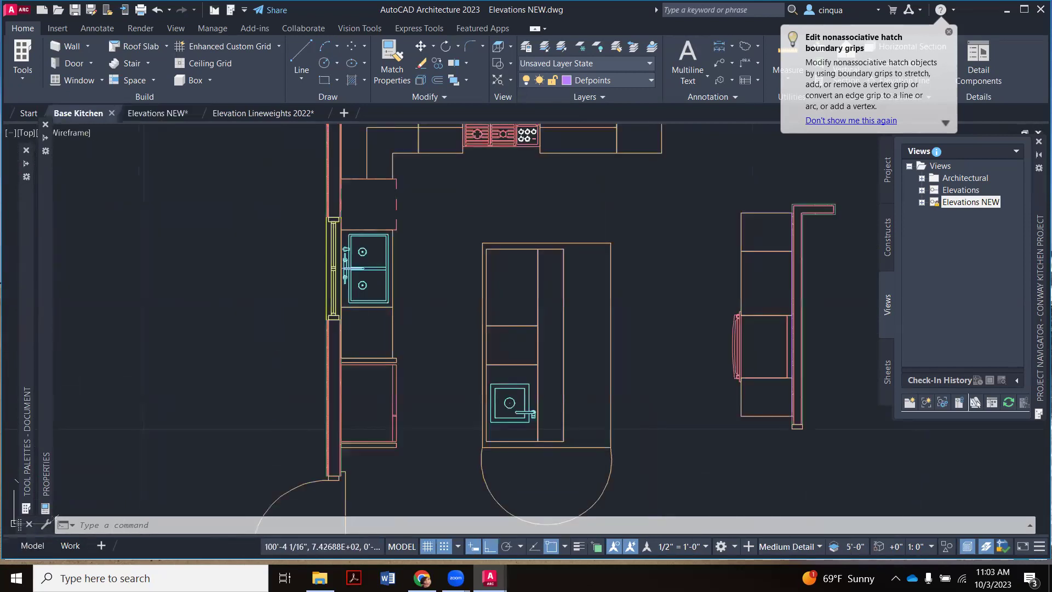
{"action": "scroll", "coordinate": [515, 159], "scroll_direction": "down", "scroll_amount": 1}
{"action": "scroll", "coordinate": [526, 166], "scroll_direction": "up", "scroll_amount": 4}
{"action": "scroll", "coordinate": [526, 166], "scroll_direction": "up", "scroll_amount": 2}
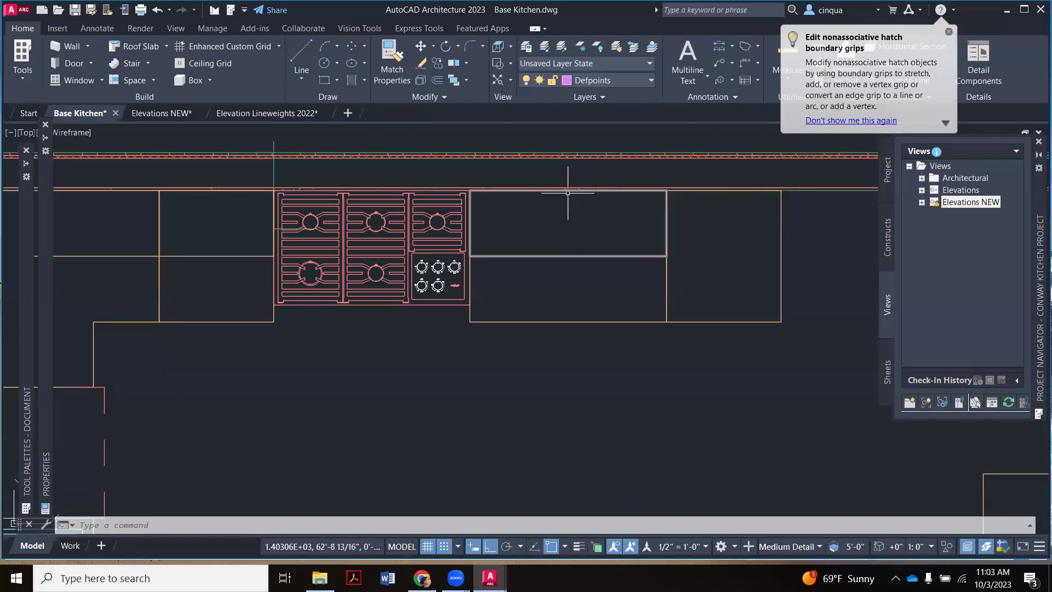
{"action": "left_click", "coordinate": [258, 113]}
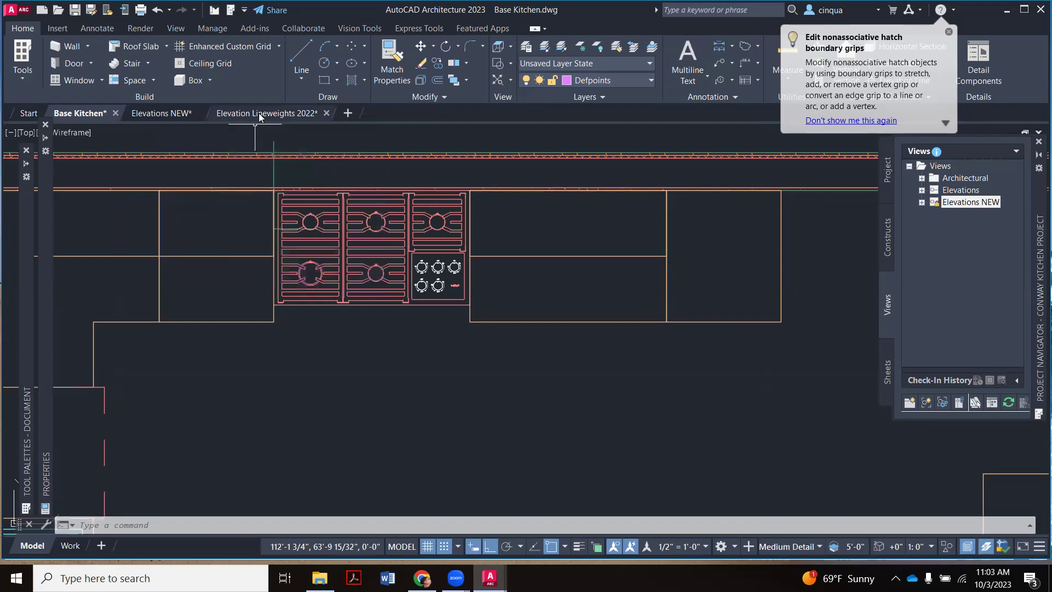
{"action": "key", "text": "ctrl+shift+Tab"}
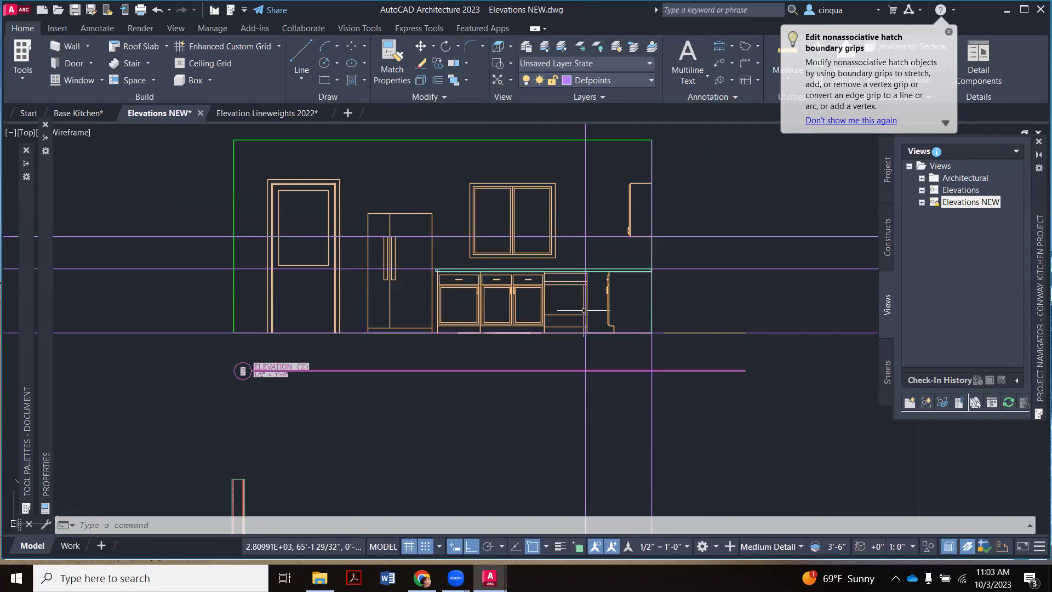
{"action": "middle_click_drag", "start_coordinate": [602, 277], "coordinate": [617, 268]}
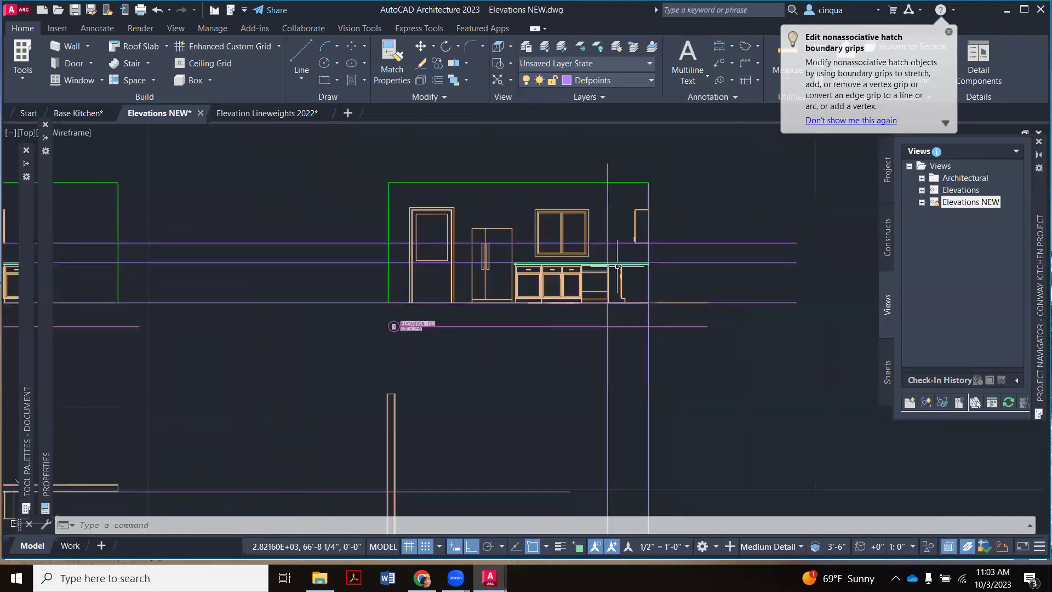
{"action": "scroll", "coordinate": [611, 203], "scroll_direction": "down", "scroll_amount": 2}
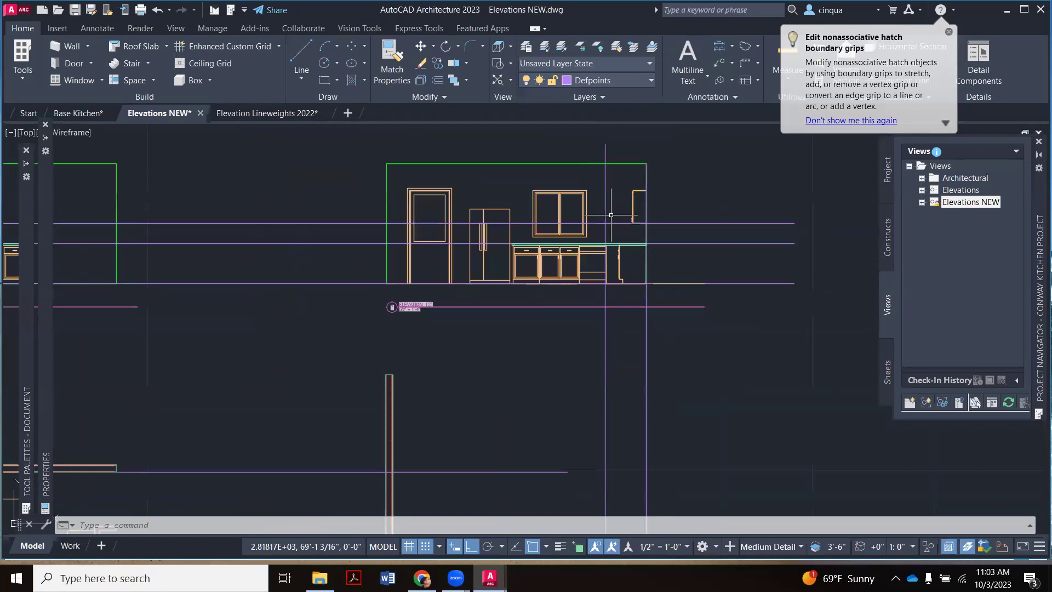
{"action": "scroll", "coordinate": [701, 228], "scroll_direction": "down", "scroll_amount": 2}
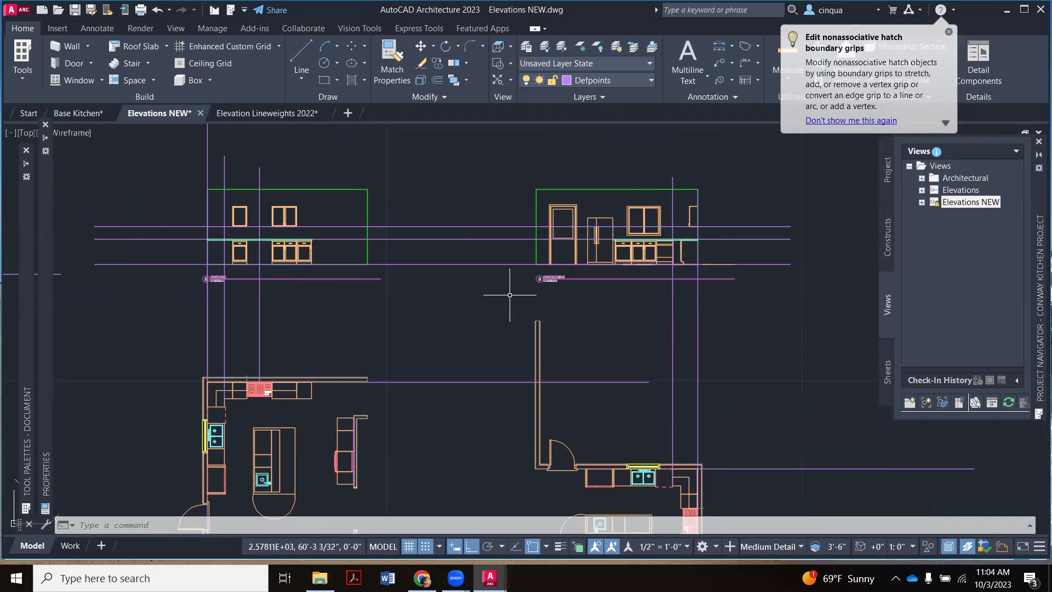
{"action": "scroll", "coordinate": [693, 251], "scroll_direction": "up", "scroll_amount": 4}
{"action": "scroll", "coordinate": [693, 252], "scroll_direction": "down", "scroll_amount": 4}
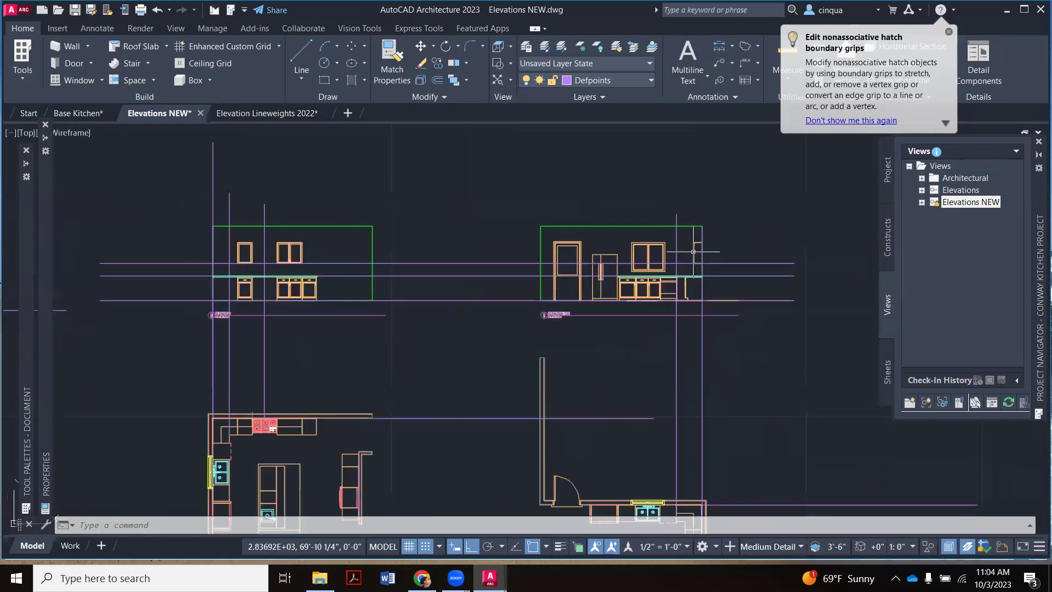
{"action": "middle_click_drag", "start_coordinate": [603, 258], "coordinate": [642, 243]}
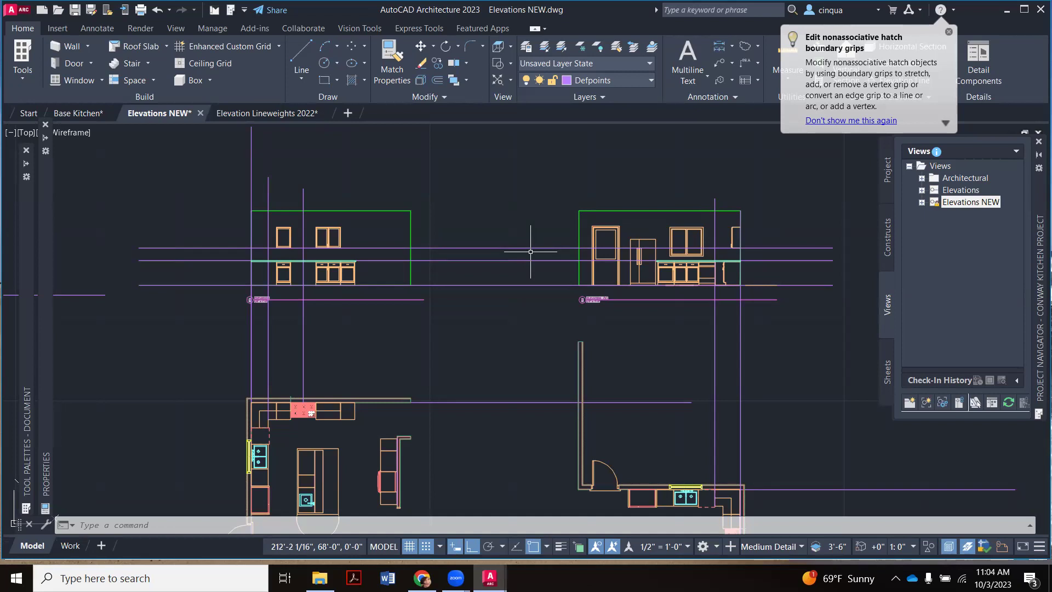
Offset the purple horizontal guide line 36" upward.
{"action": "type", "text": "o"}
{"action": "key", "text": "Return"}
{"action": "type", "text": "36"}
{"action": "key", "text": "Return"}
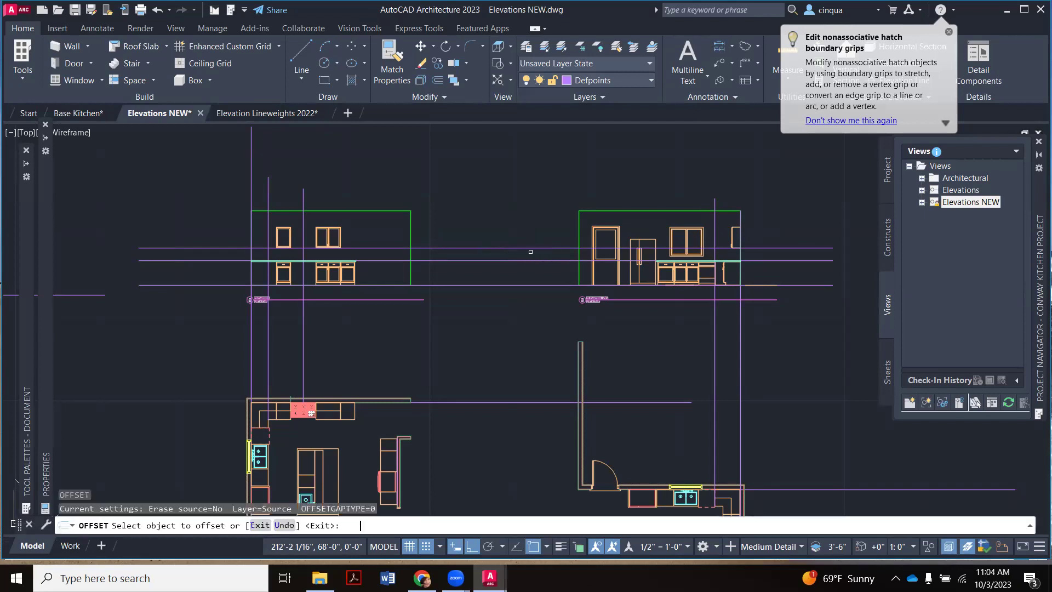
{"action": "left_click", "coordinate": [531, 249]}
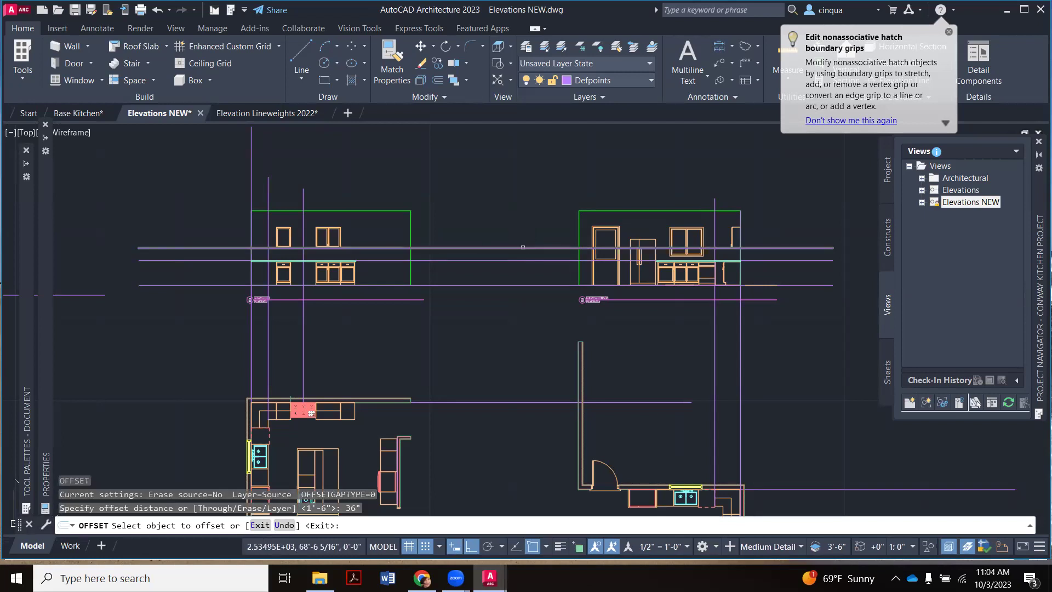
{"action": "left_click", "coordinate": [533, 246]}
{"action": "key", "text": "Escape"}
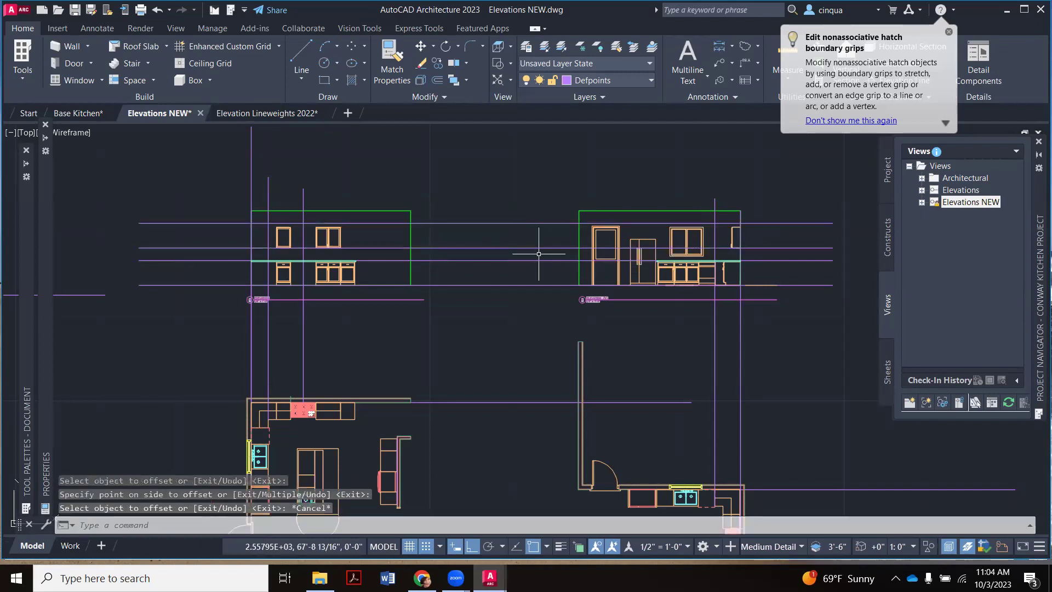
Offset the horizontal guide line 42" upward to make another parallel copy.
{"action": "type", "text": "o"}
{"action": "key", "text": "Return"}
{"action": "type", "text": "42\""}
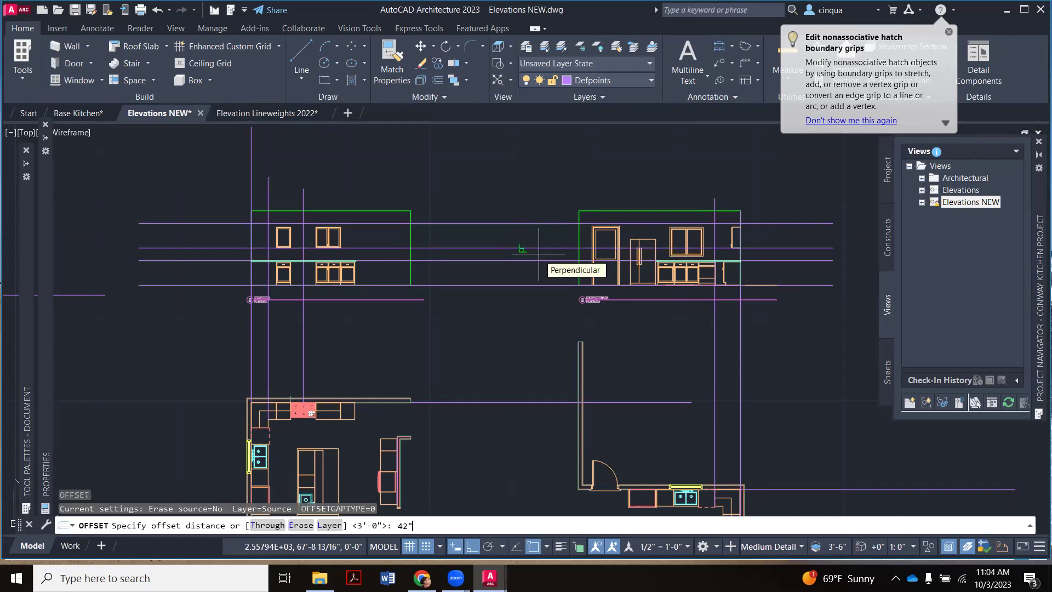
{"action": "key", "text": "Return"}
{"action": "left_click", "coordinate": [509, 249]}
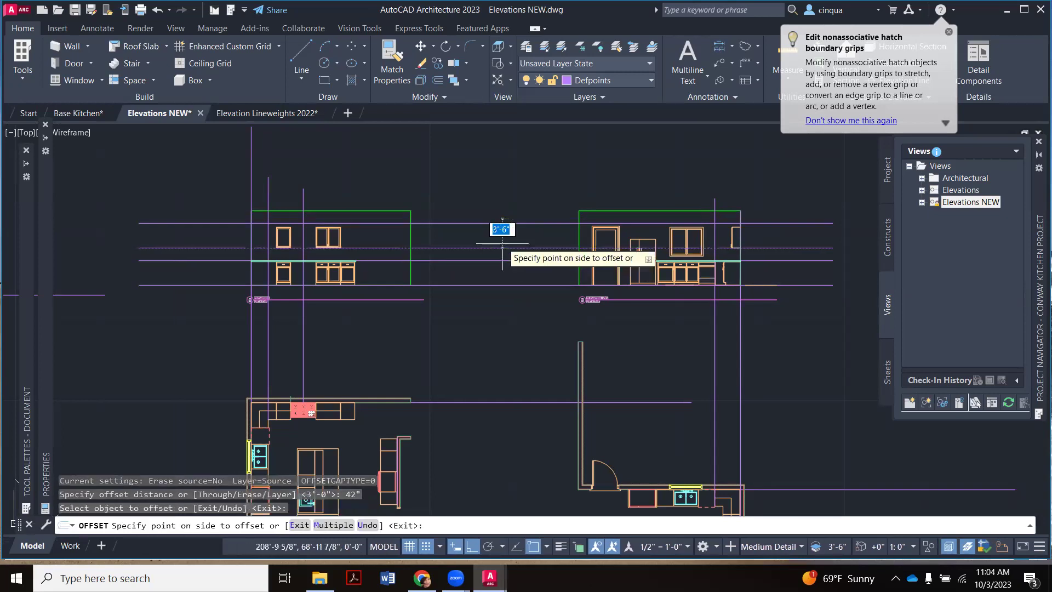
{"action": "left_click", "coordinate": [502, 230]}
{"action": "scroll", "coordinate": [614, 235], "scroll_direction": "up", "scroll_amount": 2}
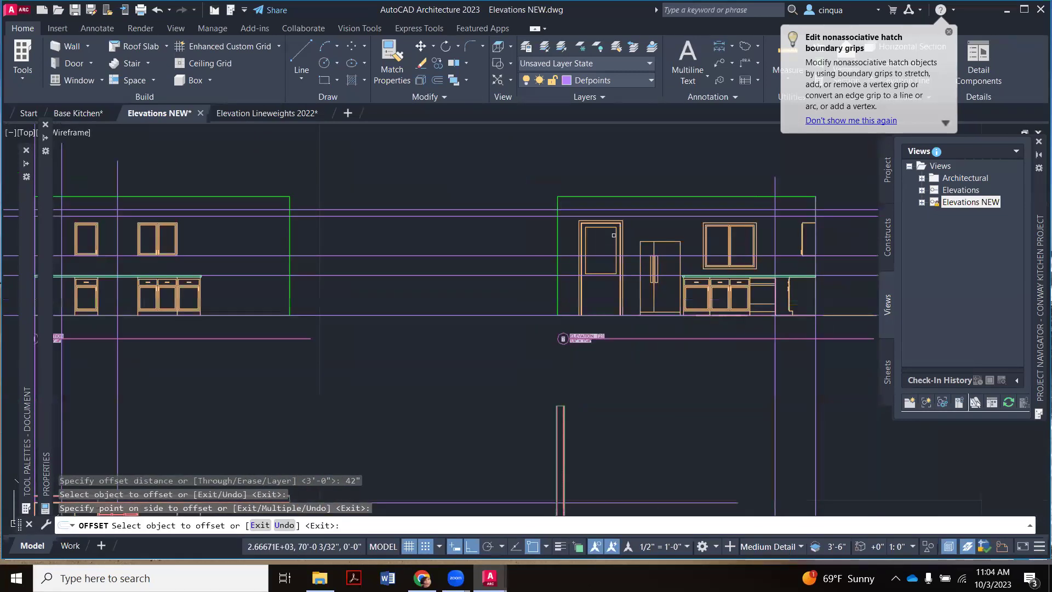
{"action": "key", "text": "Escape"}
Offset the purple guide line 48" upward to the top of the elevation.
{"action": "type", "text": "o"}
{"action": "key", "text": "Return"}
{"action": "type", "text": "48"}
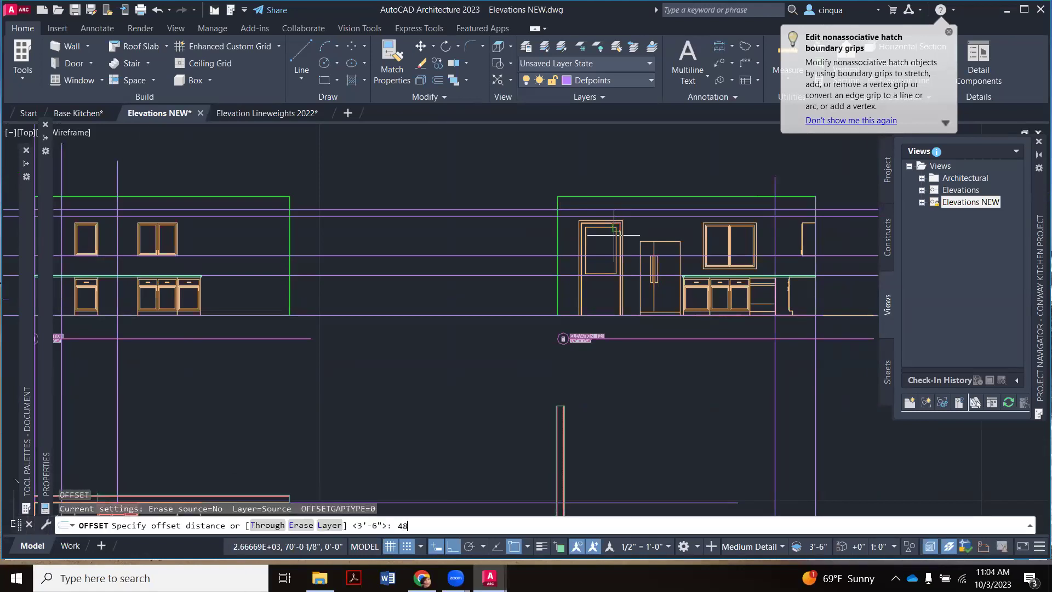
{"action": "key", "text": "Return"}
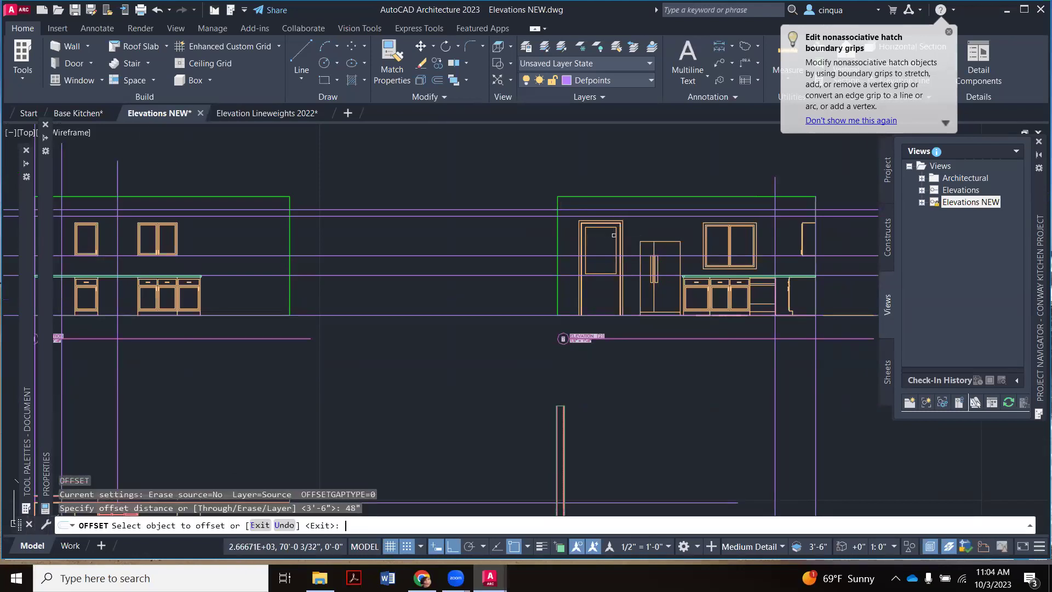
{"action": "left_click", "coordinate": [500, 256]}
{"action": "left_click", "coordinate": [493, 189]}
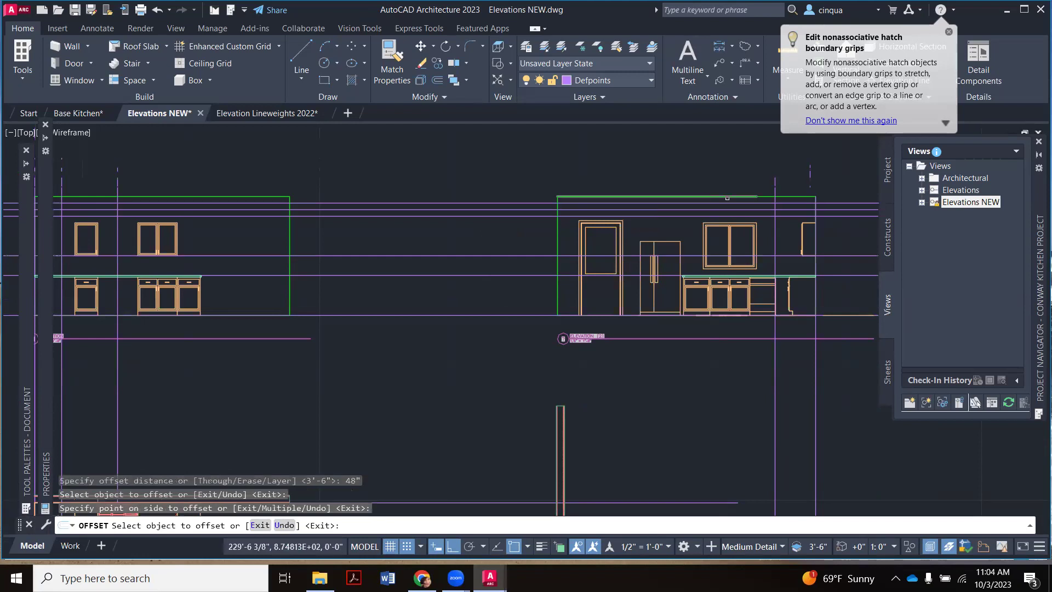
{"action": "scroll", "coordinate": [724, 199], "scroll_direction": "up", "scroll_amount": 4}
{"action": "scroll", "coordinate": [643, 220], "scroll_direction": "down", "scroll_amount": 4}
{"action": "scroll", "coordinate": [656, 220], "scroll_direction": "up", "scroll_amount": 4}
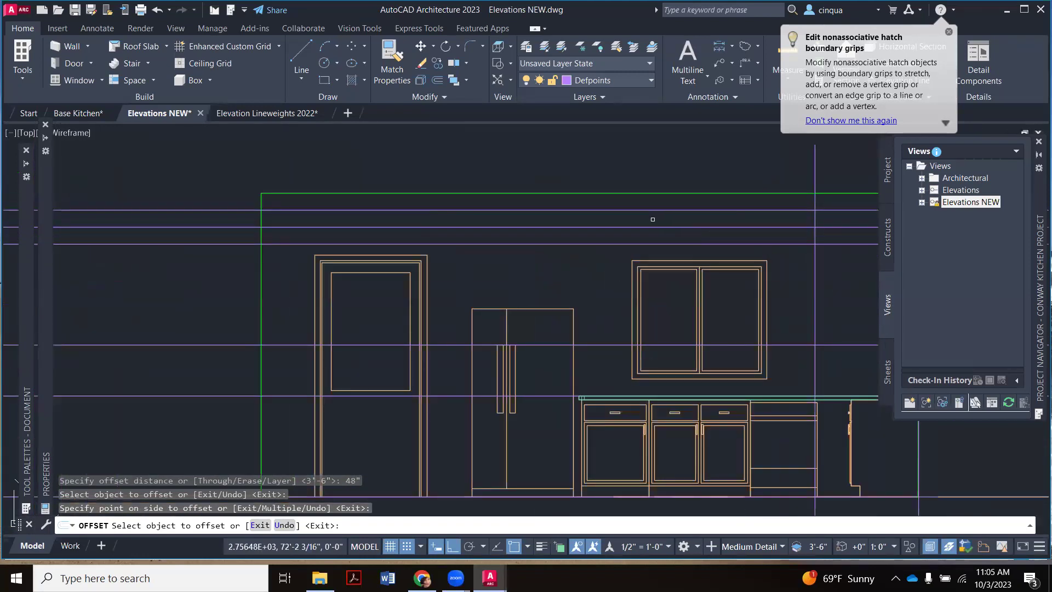
{"action": "key", "text": "Escape"}
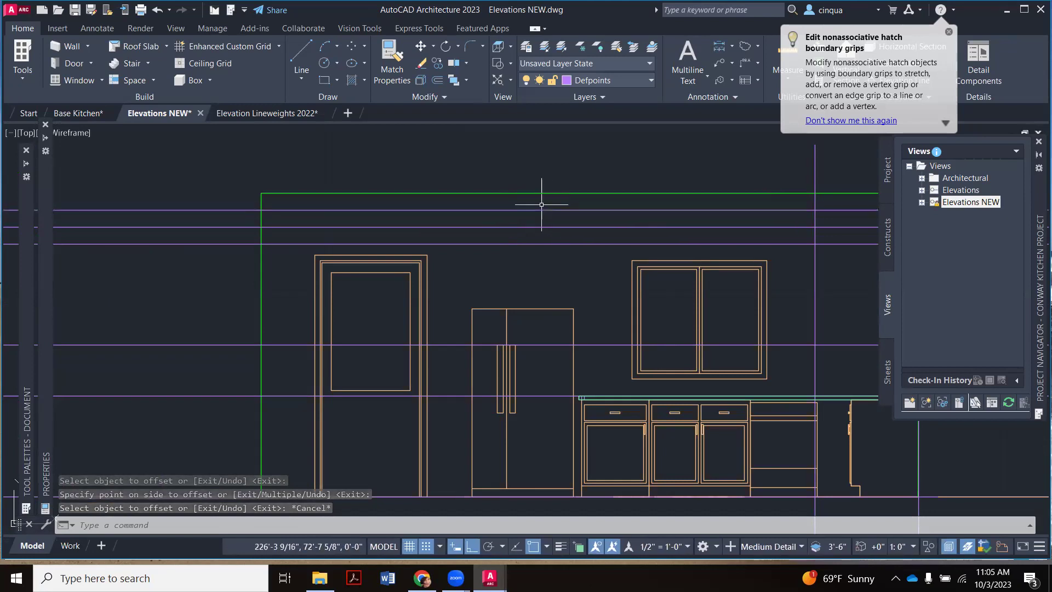
{"action": "scroll", "coordinate": [542, 205], "scroll_direction": "down", "scroll_amount": 5}
{"action": "scroll", "coordinate": [549, 213], "scroll_direction": "up", "scroll_amount": 3}
{"action": "scroll", "coordinate": [639, 280], "scroll_direction": "down", "scroll_amount": 1}
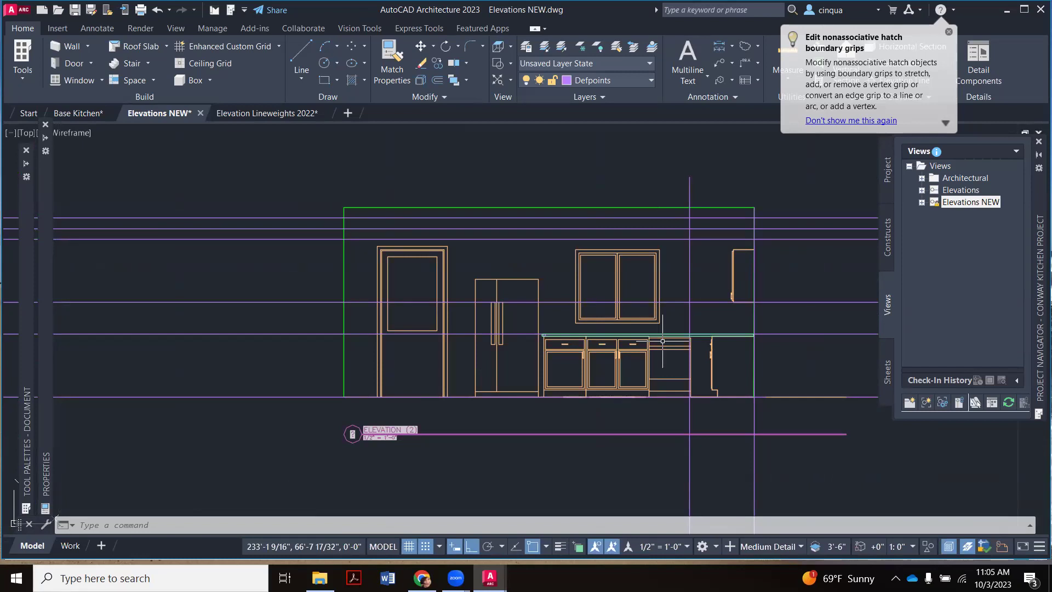
Erase the topmost horizontal guide line and select the next guide line down.
{"action": "left_click", "coordinate": [318, 218]}
{"action": "key", "text": "Delete"}
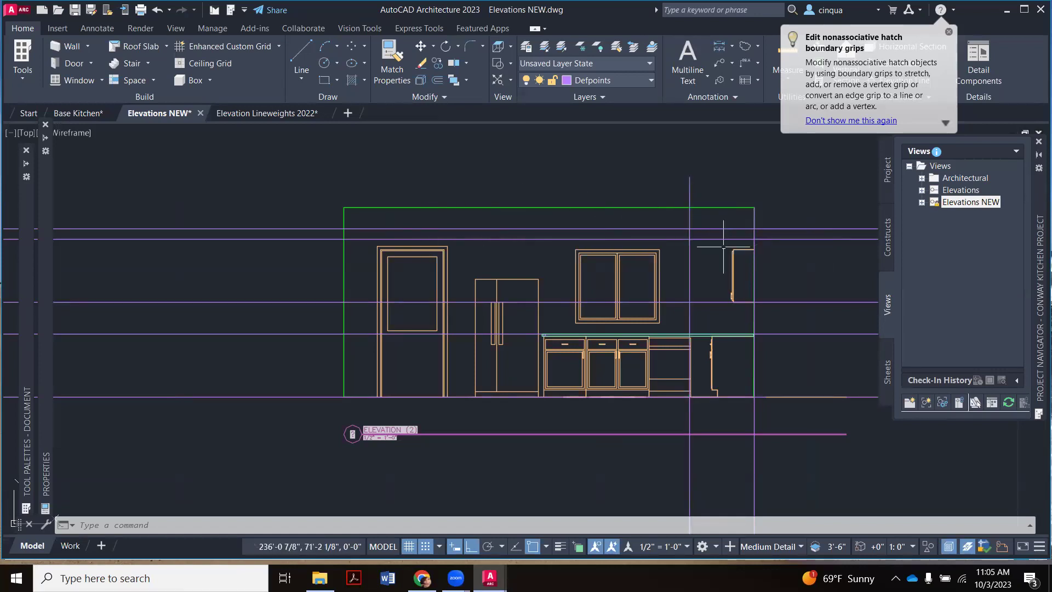
{"action": "scroll", "coordinate": [725, 274], "scroll_direction": "down", "scroll_amount": 2}
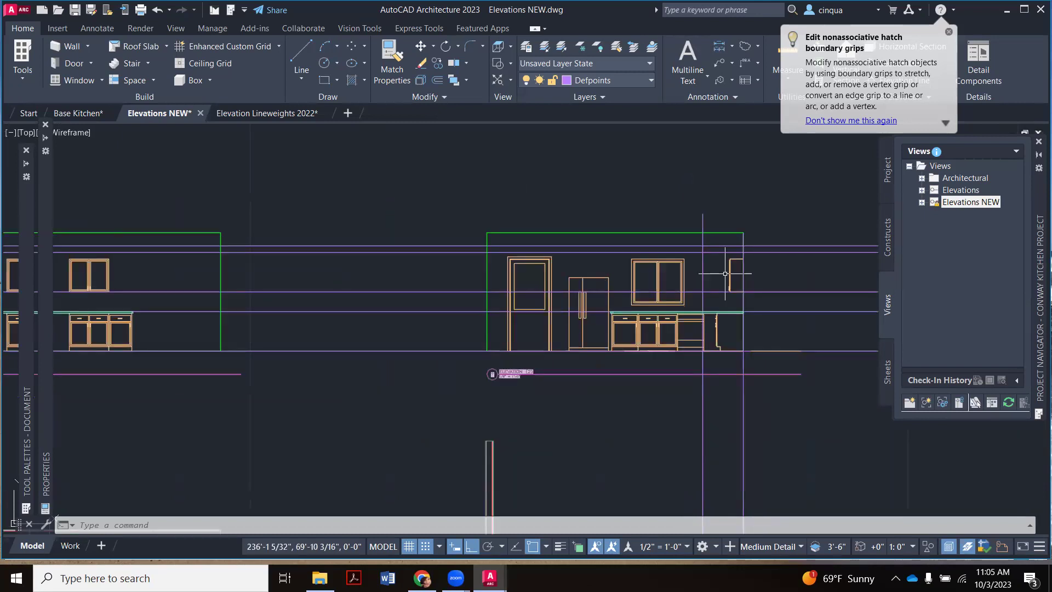
{"action": "scroll", "coordinate": [725, 274], "scroll_direction": "up", "scroll_amount": 2}
{"action": "scroll", "coordinate": [725, 273], "scroll_direction": "down", "scroll_amount": 3}
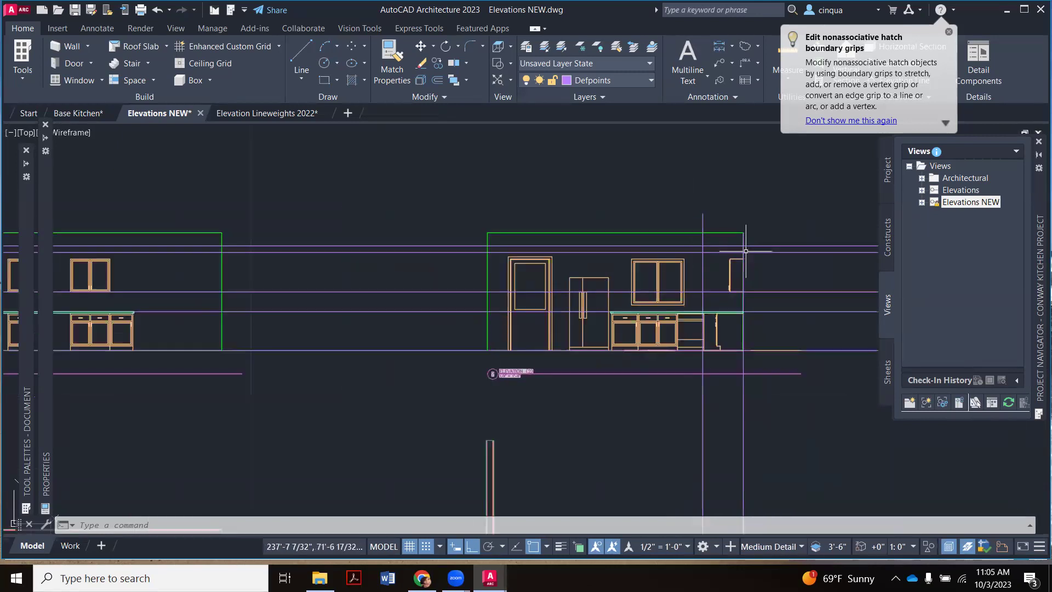
{"action": "scroll", "coordinate": [480, 253], "scroll_direction": "up", "scroll_amount": 4}
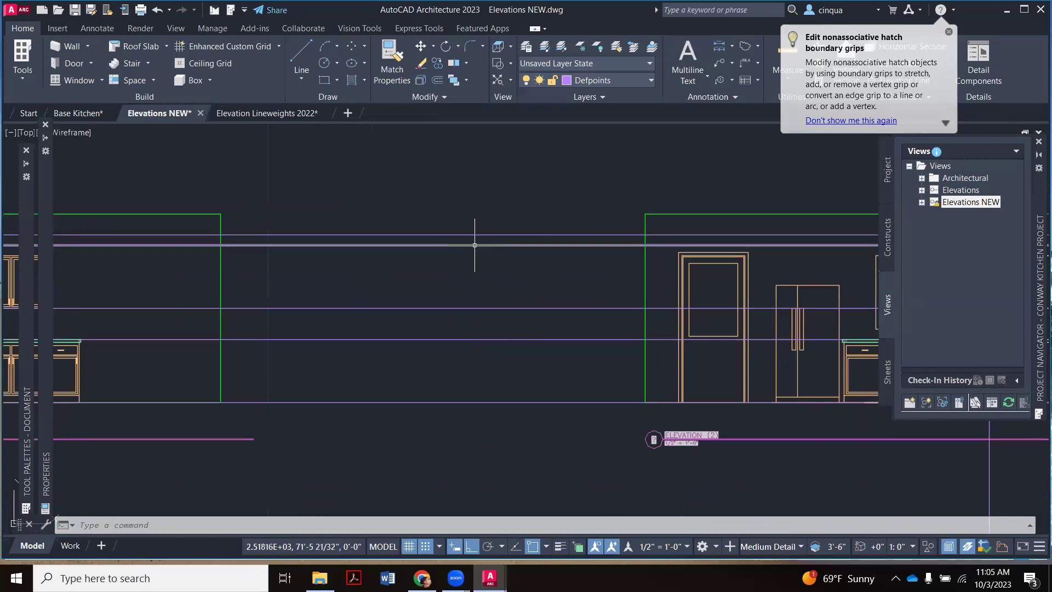
{"action": "left_click", "coordinate": [476, 246]}
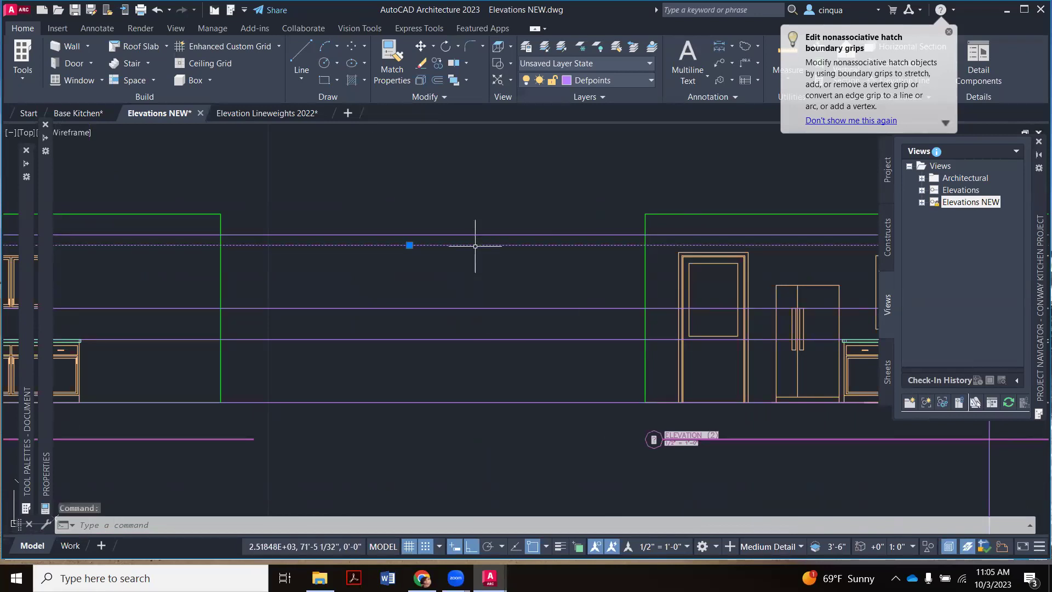
Delete the selected purple horizontal guide line.
{"action": "key", "text": "Delete"}
{"action": "scroll", "coordinate": [575, 258], "scroll_direction": "down", "scroll_amount": 3}
{"action": "scroll", "coordinate": [590, 235], "scroll_direction": "up", "scroll_amount": 4}
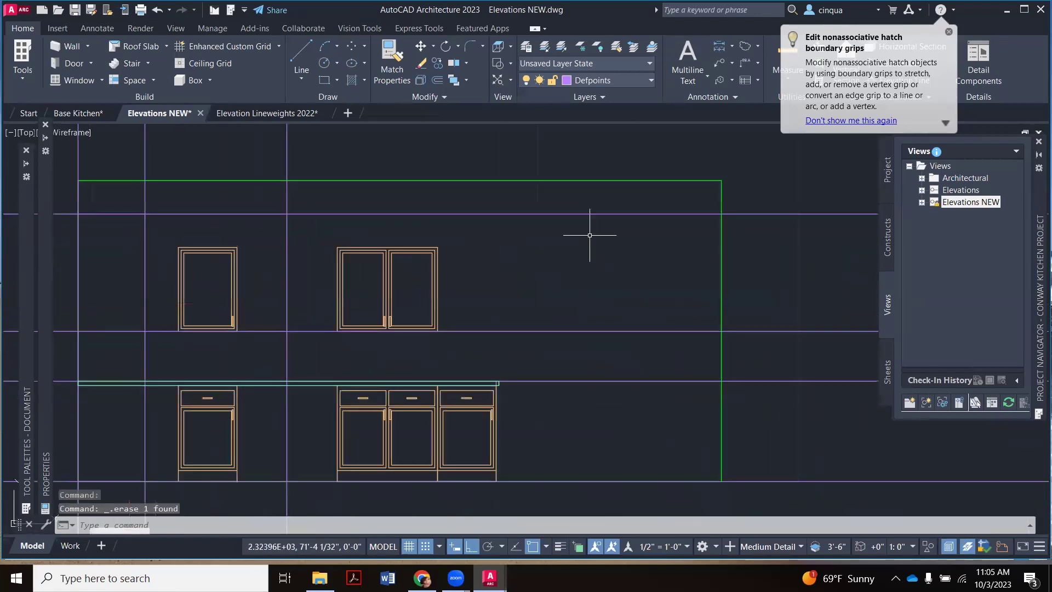
{"action": "scroll", "coordinate": [489, 237], "scroll_direction": "down", "scroll_amount": 3}
{"action": "scroll", "coordinate": [488, 247], "scroll_direction": "up", "scroll_amount": 3}
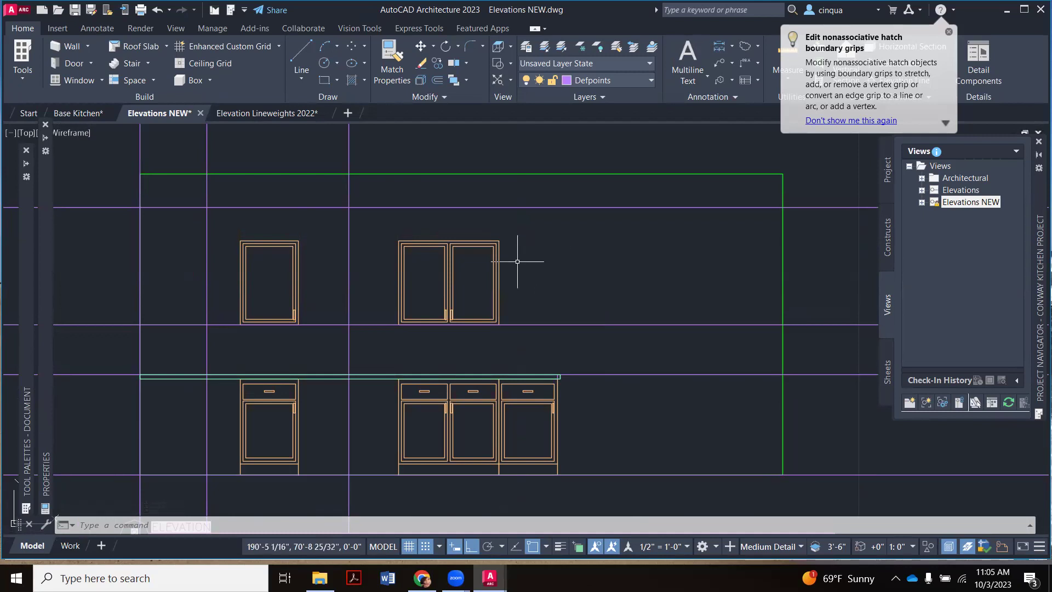
{"action": "scroll", "coordinate": [463, 240], "scroll_direction": "up", "scroll_amount": 4}
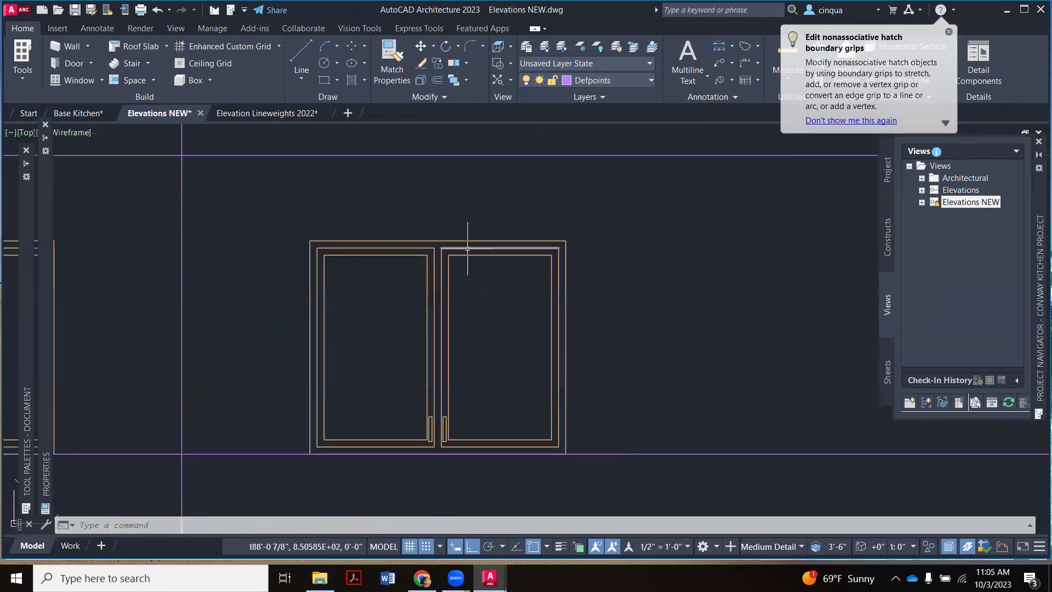
{"action": "scroll", "coordinate": [482, 241], "scroll_direction": "down", "scroll_amount": 3}
{"action": "scroll", "coordinate": [317, 258], "scroll_direction": "up", "scroll_amount": 4}
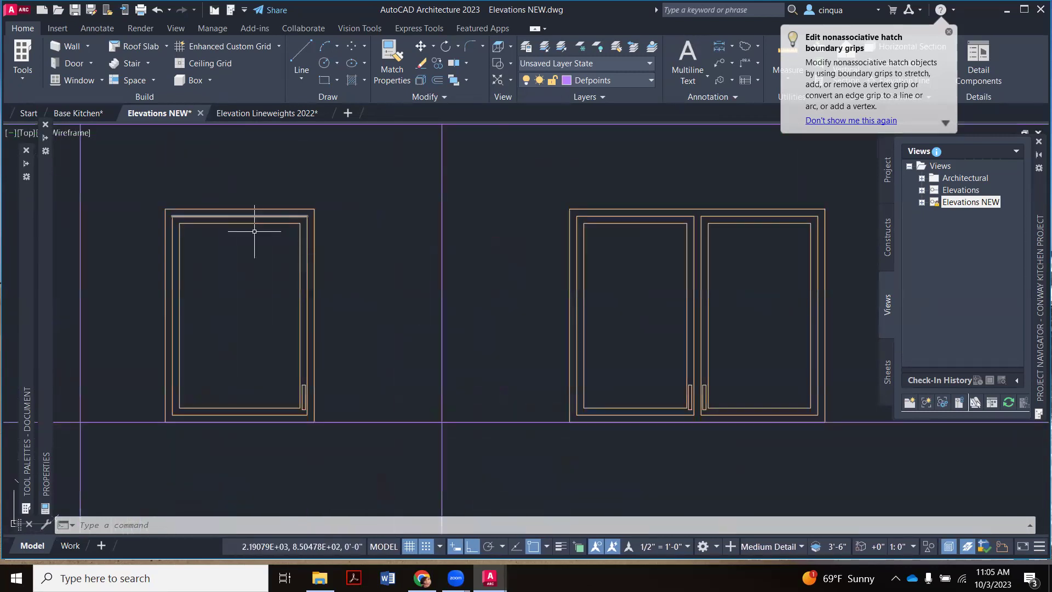
{"action": "scroll", "coordinate": [301, 235], "scroll_direction": "down", "scroll_amount": 2}
{"action": "scroll", "coordinate": [395, 242], "scroll_direction": "up", "scroll_amount": 3}
{"action": "scroll", "coordinate": [482, 275], "scroll_direction": "down", "scroll_amount": 3}
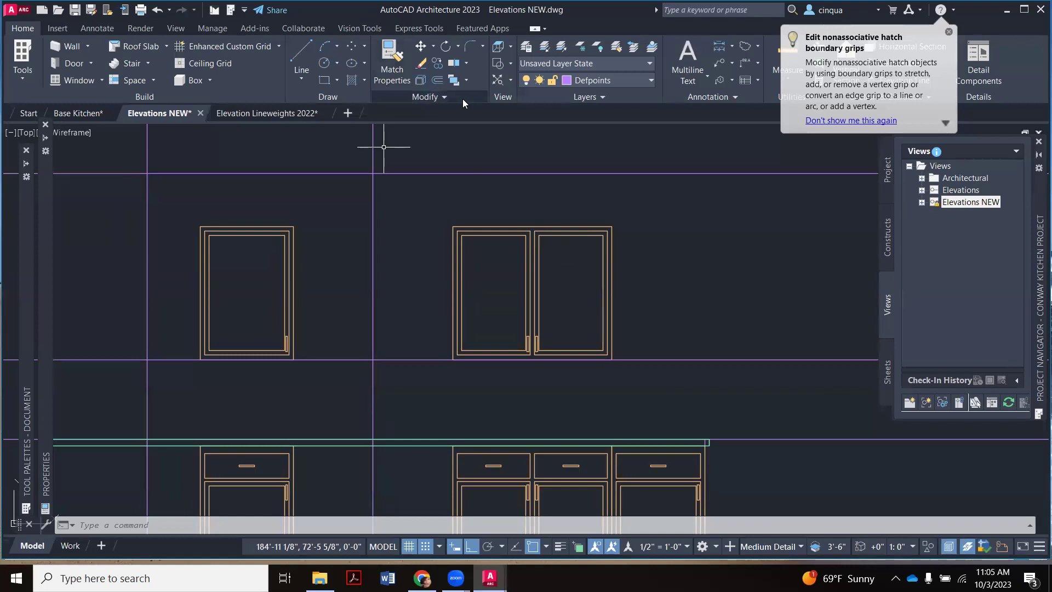
Select the top edge lines of the double and single upper cabinets for moving.
{"action": "left_click", "coordinate": [423, 47]}
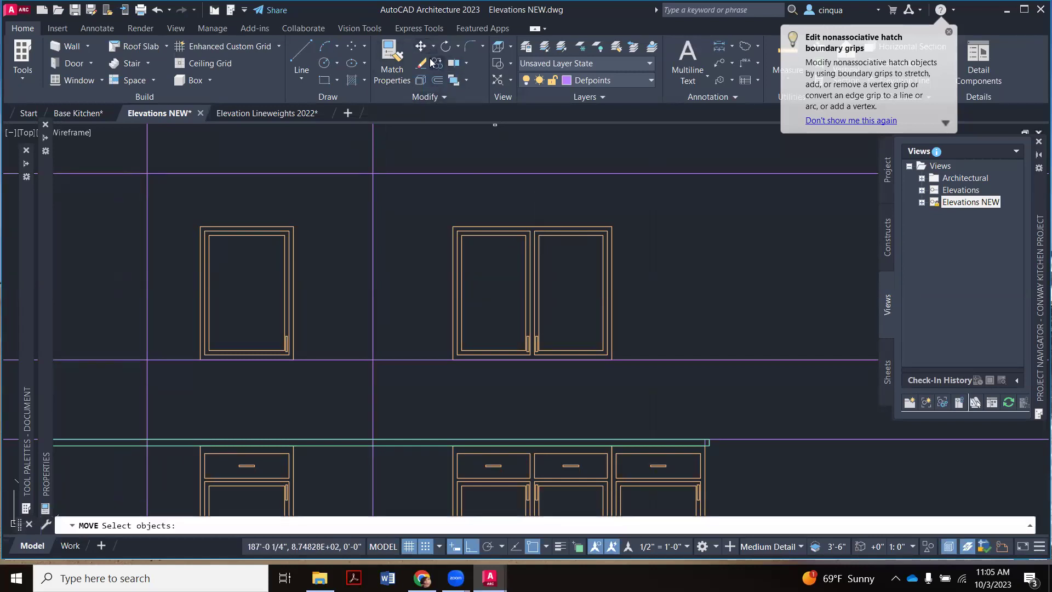
{"action": "left_click", "coordinate": [420, 46]}
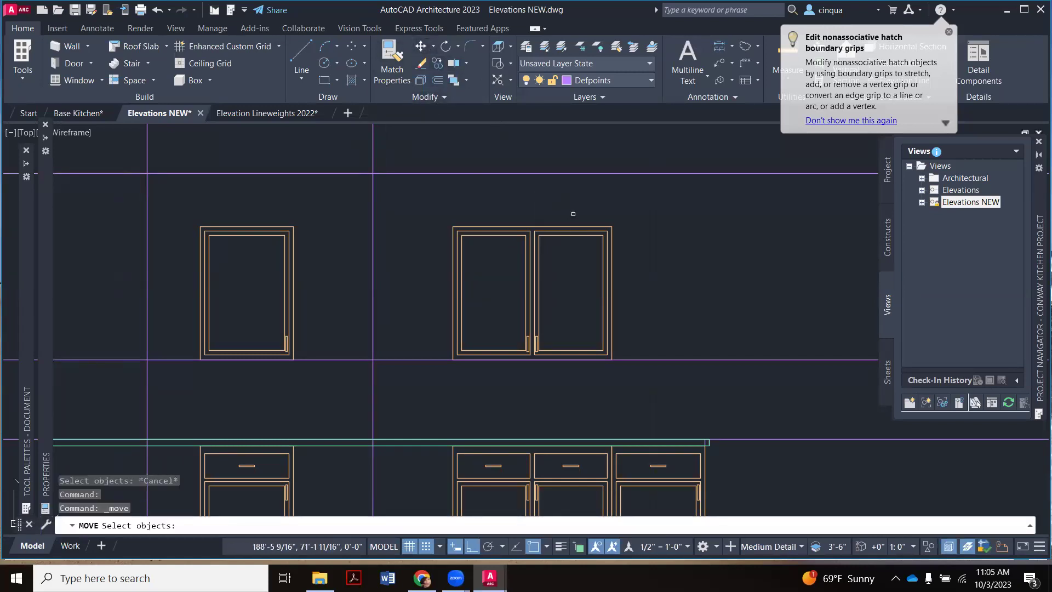
{"action": "left_click", "coordinate": [577, 208]}
{"action": "left_click", "coordinate": [570, 256]}
{"action": "left_click", "coordinate": [518, 205]}
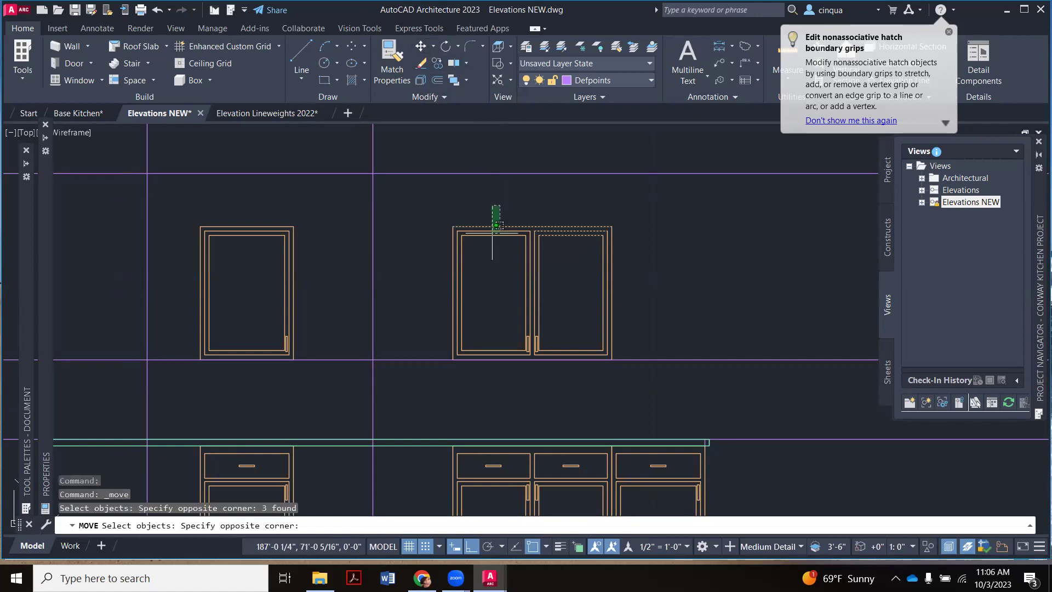
{"action": "left_click", "coordinate": [489, 245]}
{"action": "left_click", "coordinate": [250, 209]}
{"action": "left_click", "coordinate": [241, 237]}
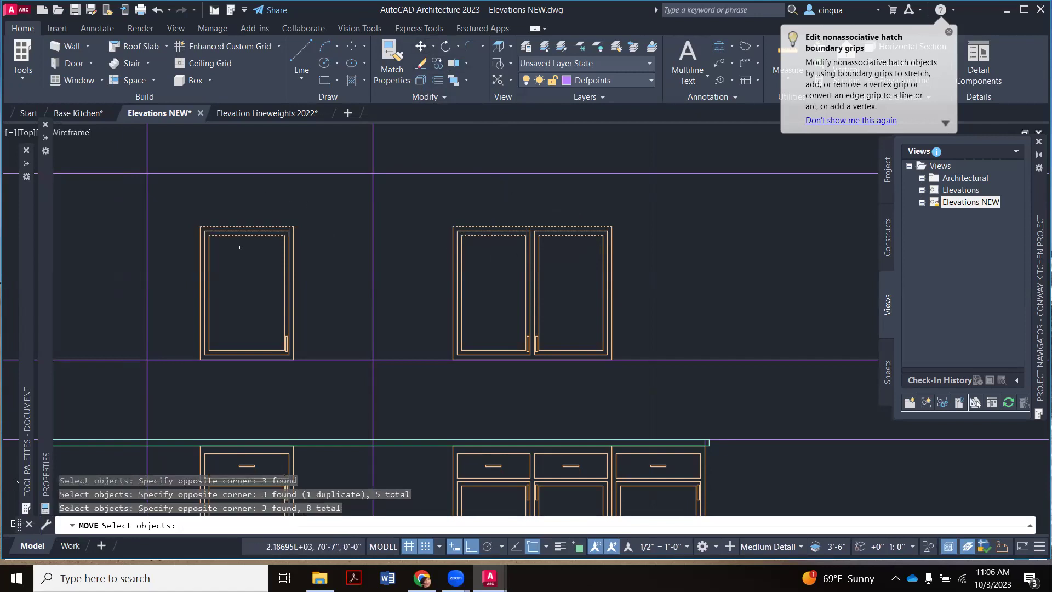
{"action": "key", "text": "Return"}
Move the cabinet top edges from their midpoint up onto the guide line.
{"action": "scroll", "coordinate": [241, 234], "scroll_direction": "up", "scroll_amount": 4}
{"action": "scroll", "coordinate": [271, 219], "scroll_direction": "down", "scroll_amount": 6}
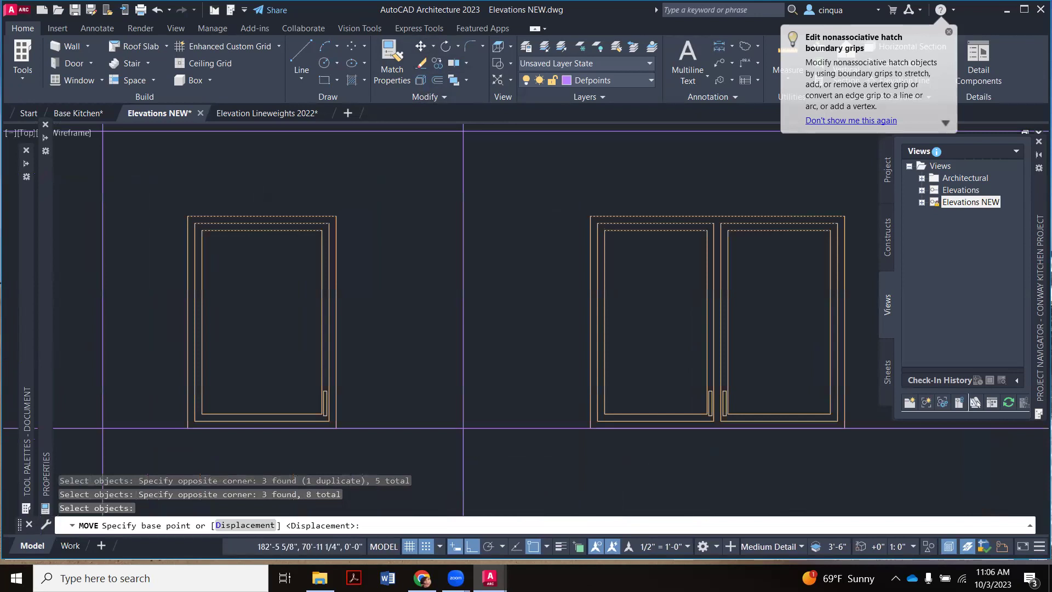
{"action": "scroll", "coordinate": [300, 240], "scroll_direction": "up", "scroll_amount": 2}
{"action": "scroll", "coordinate": [301, 228], "scroll_direction": "up", "scroll_amount": 4}
{"action": "scroll", "coordinate": [307, 216], "scroll_direction": "down", "scroll_amount": 5}
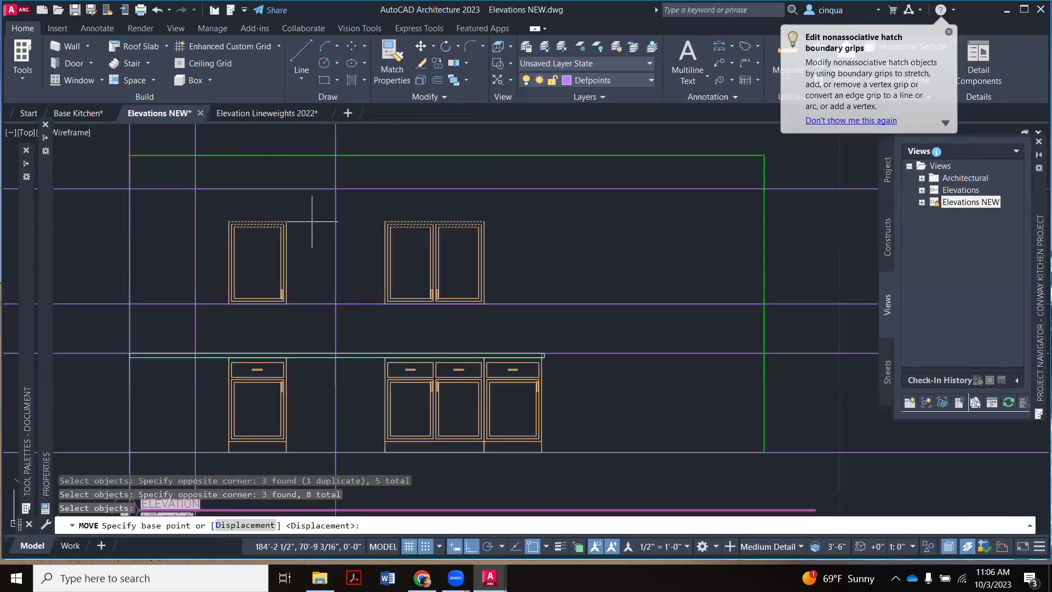
{"action": "scroll", "coordinate": [311, 208], "scroll_direction": "up", "scroll_amount": 7}
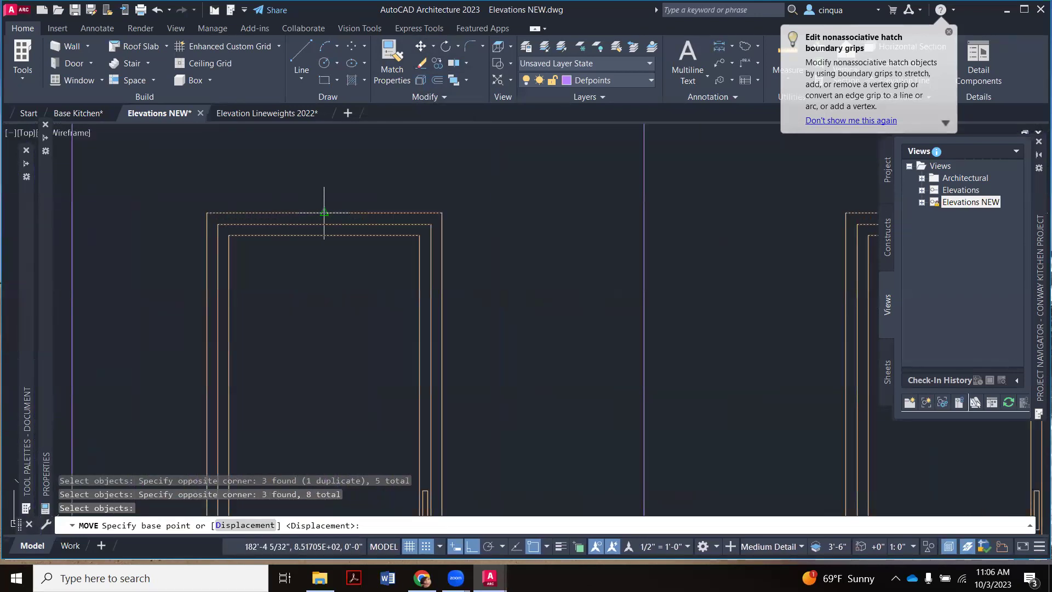
{"action": "left_click", "coordinate": [324, 212]}
{"action": "scroll", "coordinate": [325, 202], "scroll_direction": "down", "scroll_amount": 5}
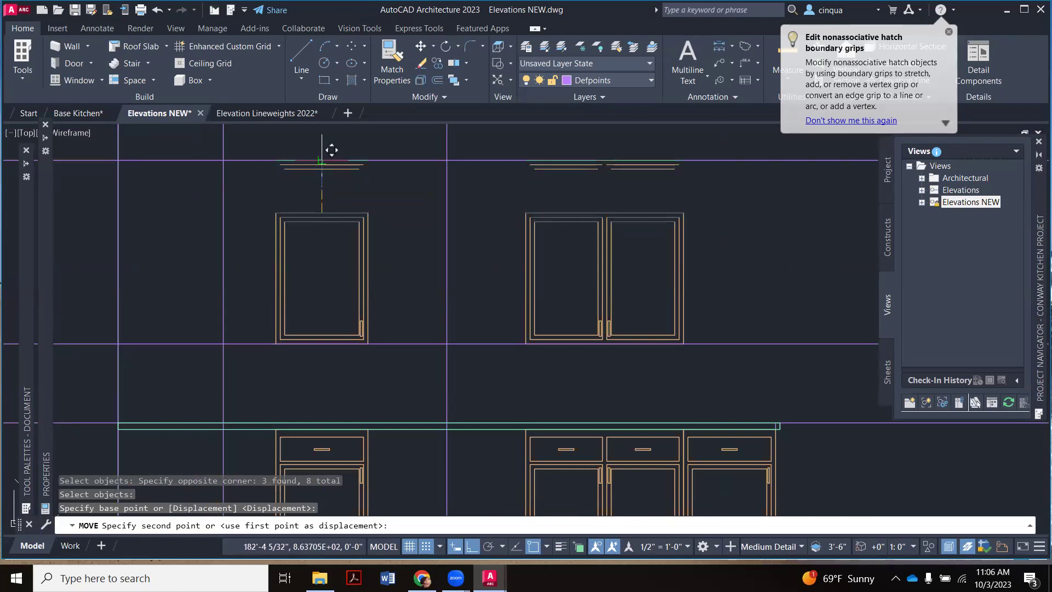
{"action": "key", "text": "Escape"}
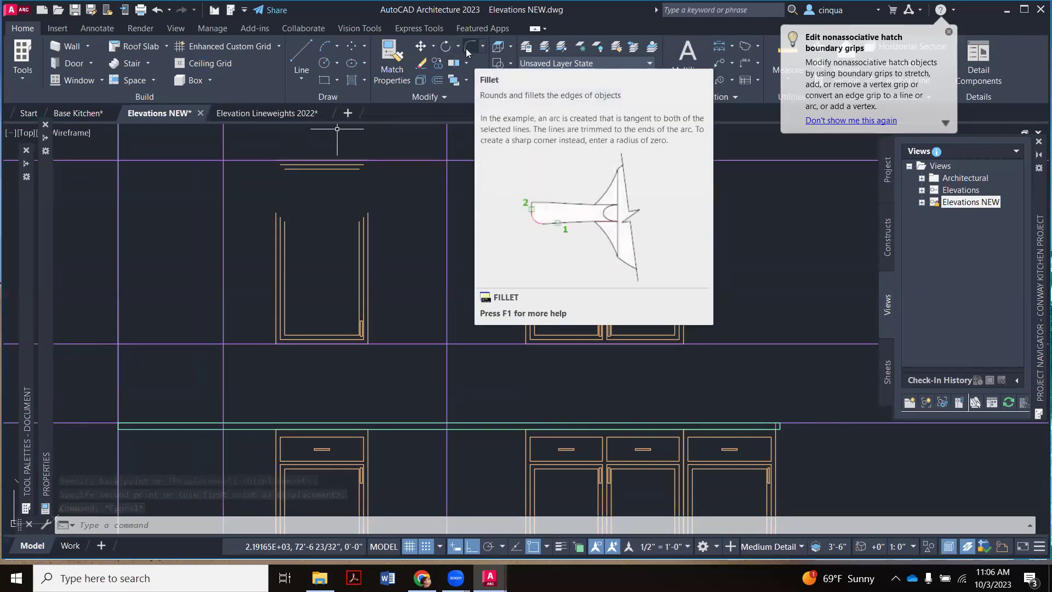
Erase the guide line above the upper cabinets.
{"action": "key", "text": "Escape"}
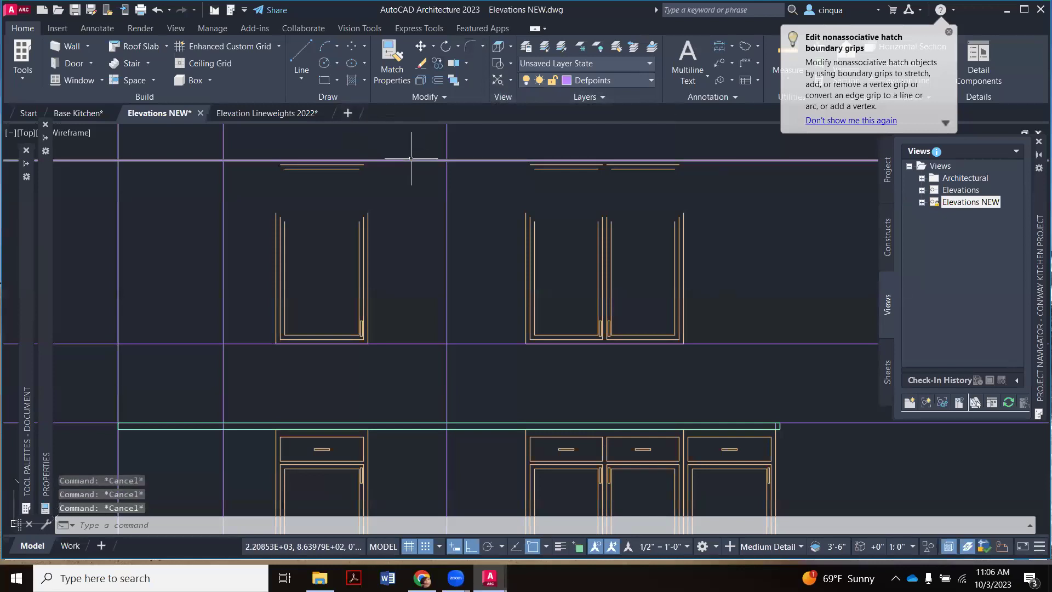
{"action": "left_click", "coordinate": [411, 160]}
{"action": "key", "text": "Delete"}
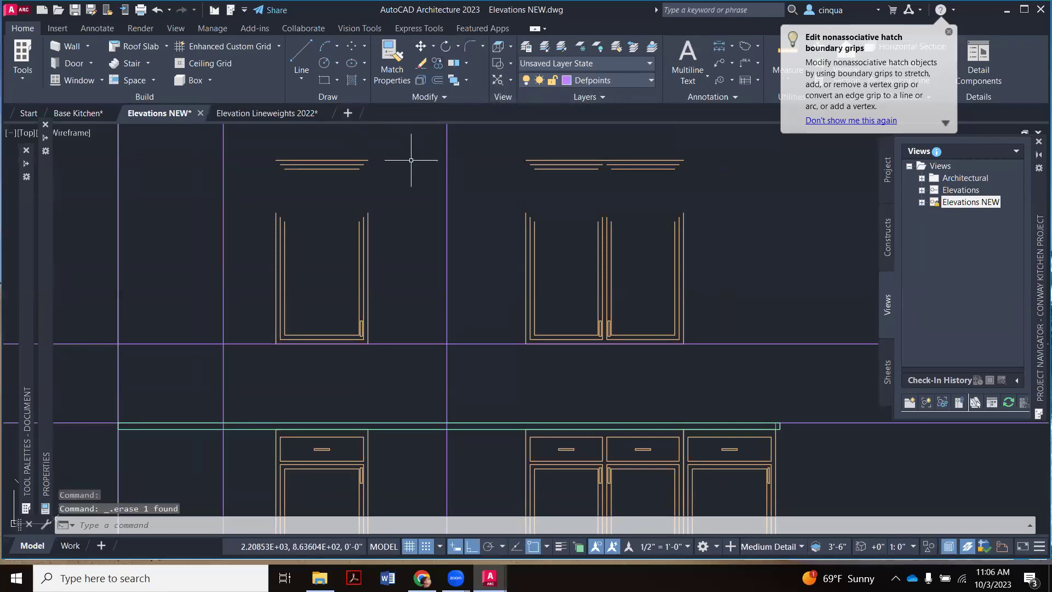
Fillet the left upper cabinet's top edge to both side lines at radius 0, redoing the right corner.
{"action": "left_click", "coordinate": [469, 49]}
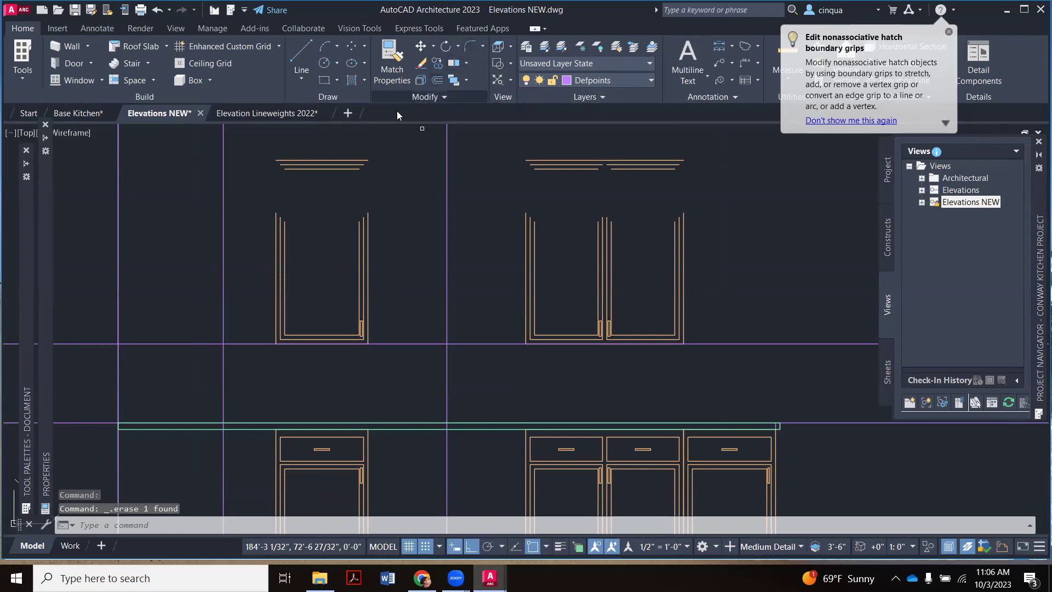
{"action": "left_click", "coordinate": [278, 161]}
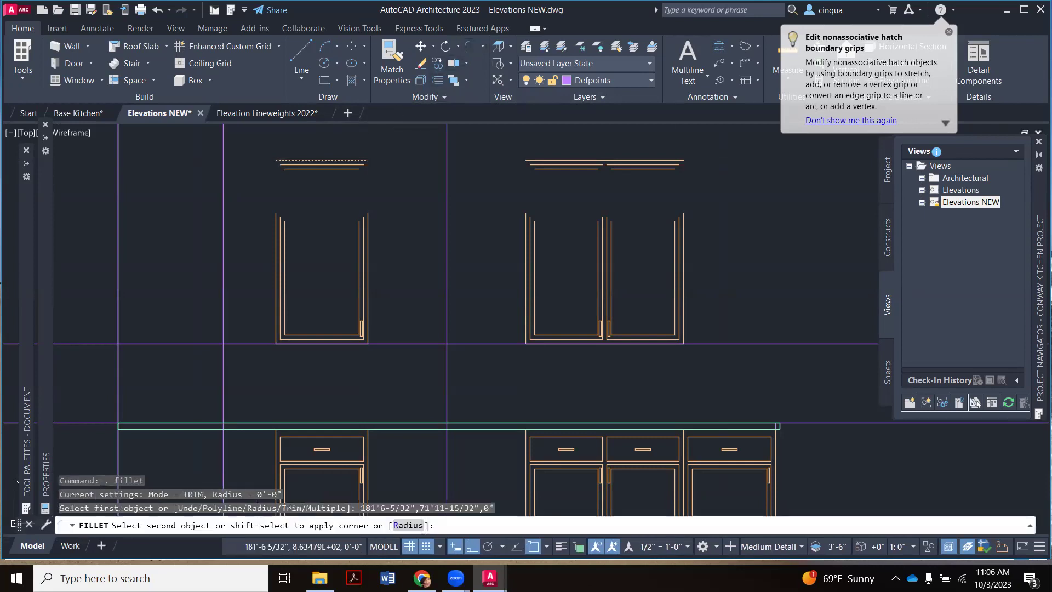
{"action": "left_click", "coordinate": [274, 222]}
{"action": "left_click", "coordinate": [471, 49]}
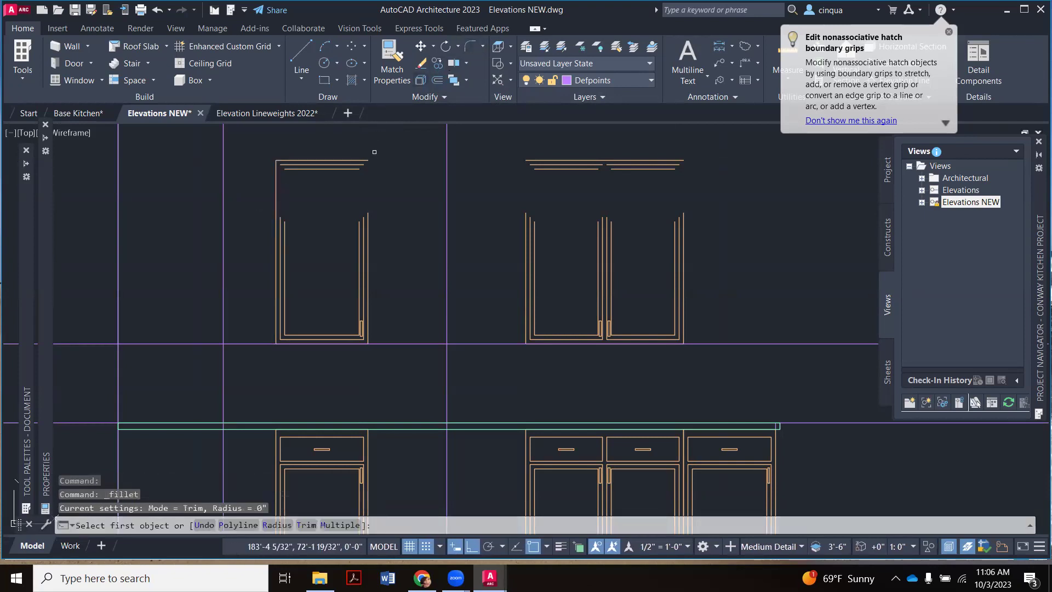
{"action": "left_click", "coordinate": [367, 161]}
{"action": "left_click", "coordinate": [369, 216]}
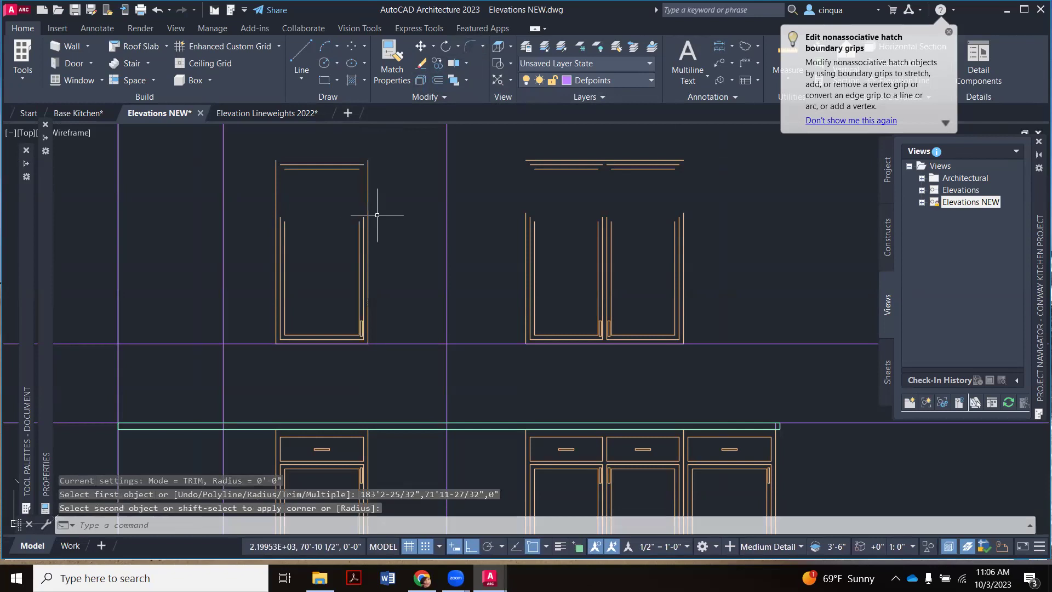
{"action": "key", "text": "ctrl+z"}
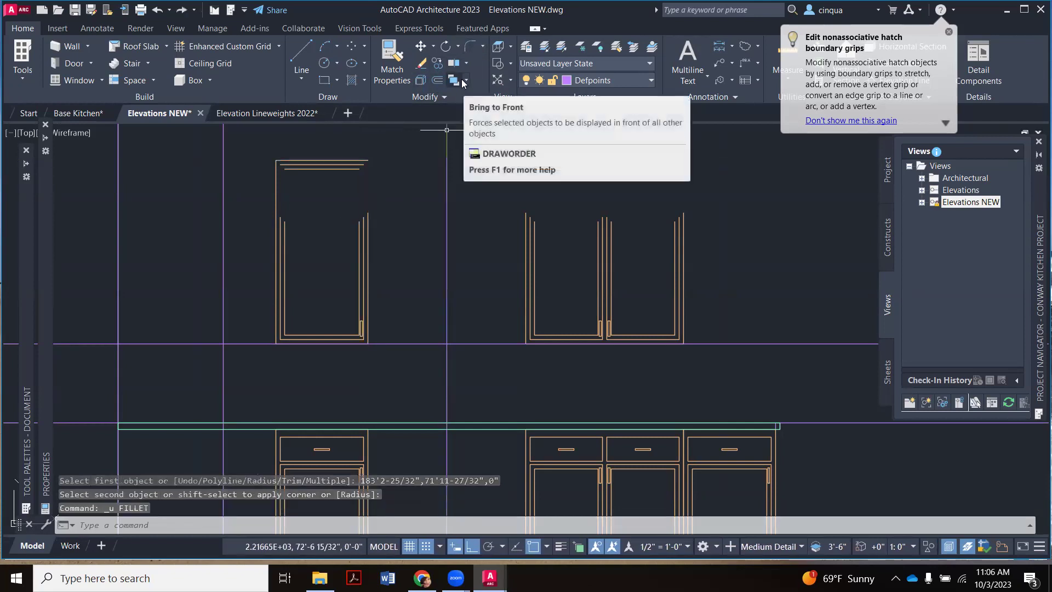
{"action": "left_click", "coordinate": [471, 50]}
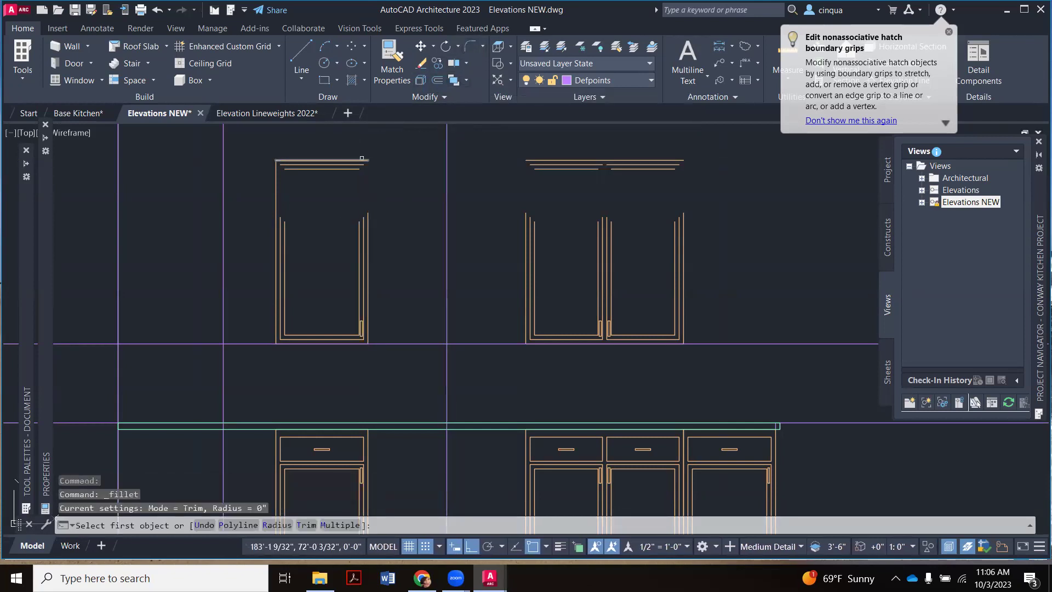
{"action": "left_click", "coordinate": [358, 159]}
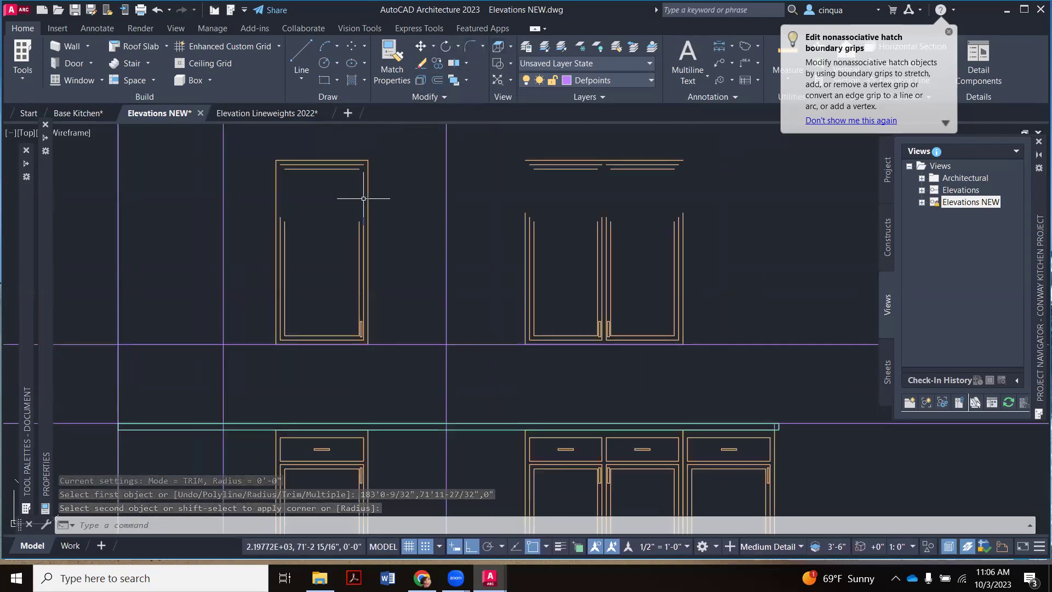
Fillet the single door's inner top line to its left and right inner sides at radius 0.
{"action": "scroll", "coordinate": [332, 206], "scroll_direction": "up", "scroll_amount": 1}
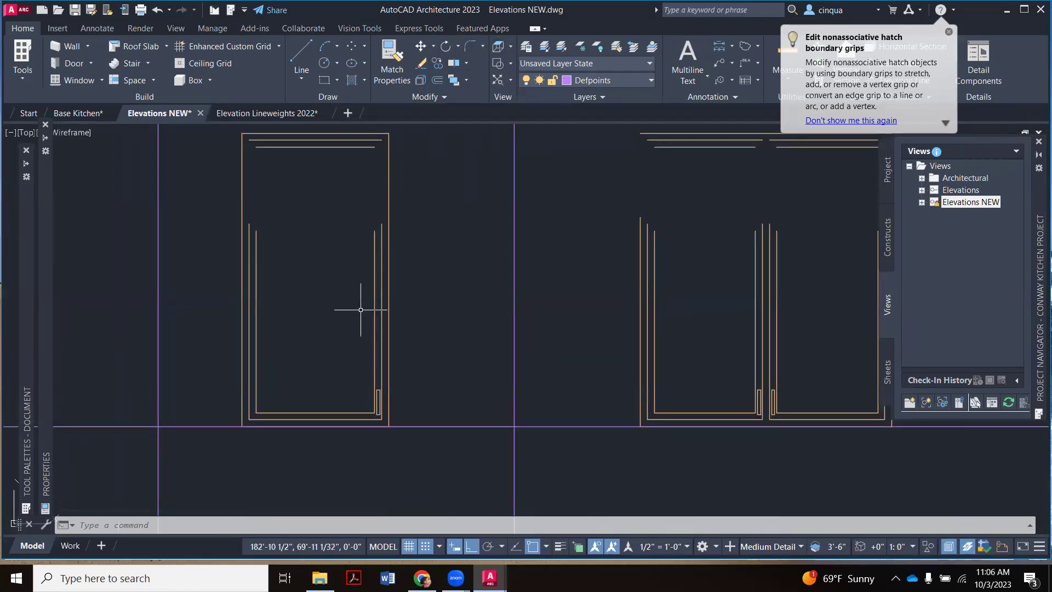
{"action": "left_click", "coordinate": [472, 48]}
{"action": "left_click", "coordinate": [290, 141]}
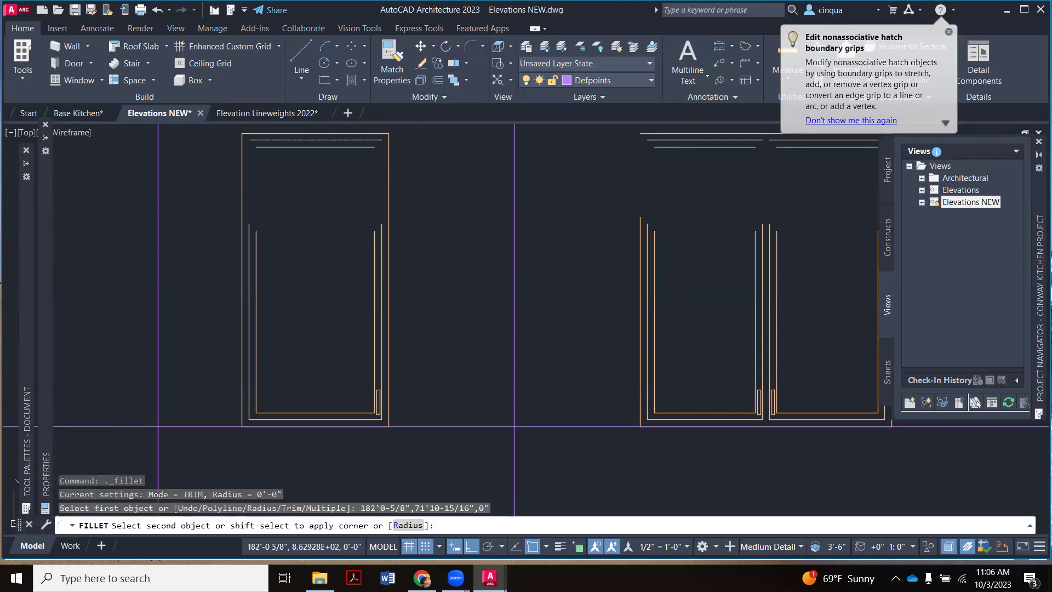
{"action": "left_click", "coordinate": [249, 236]}
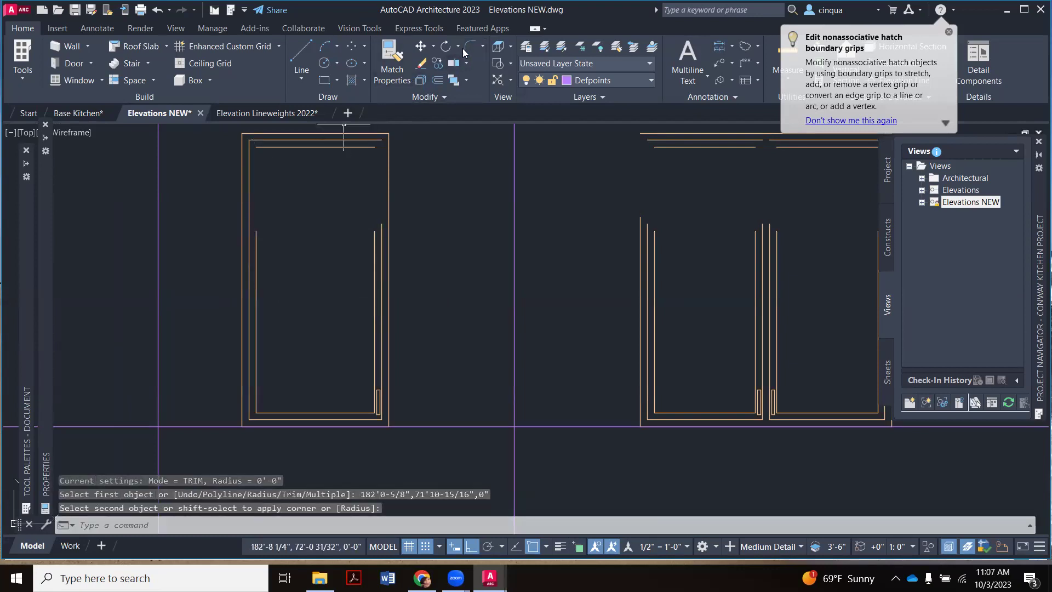
{"action": "key", "text": "Return"}
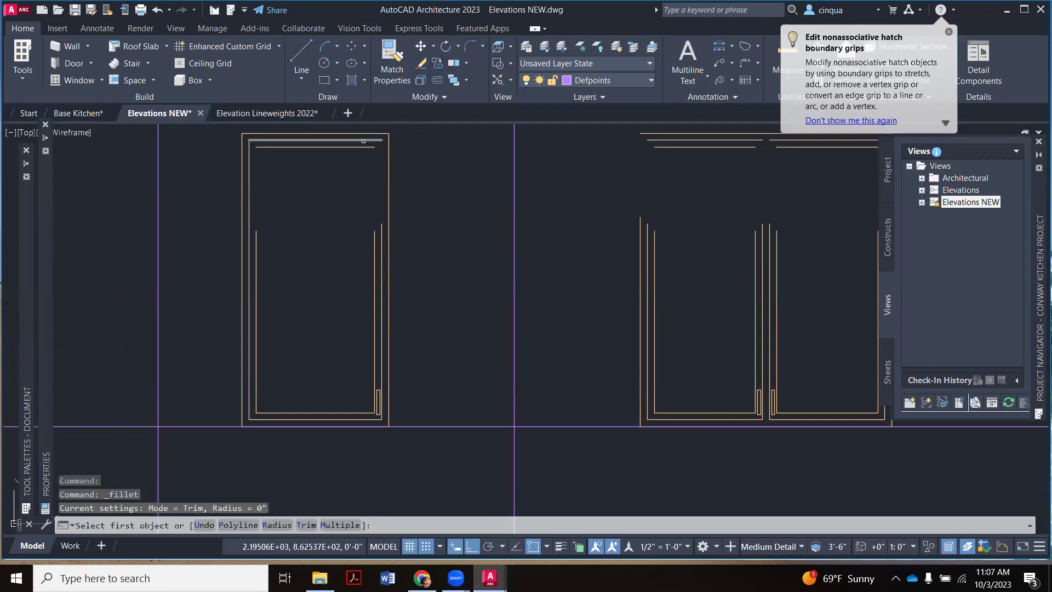
{"action": "left_click", "coordinate": [364, 141]}
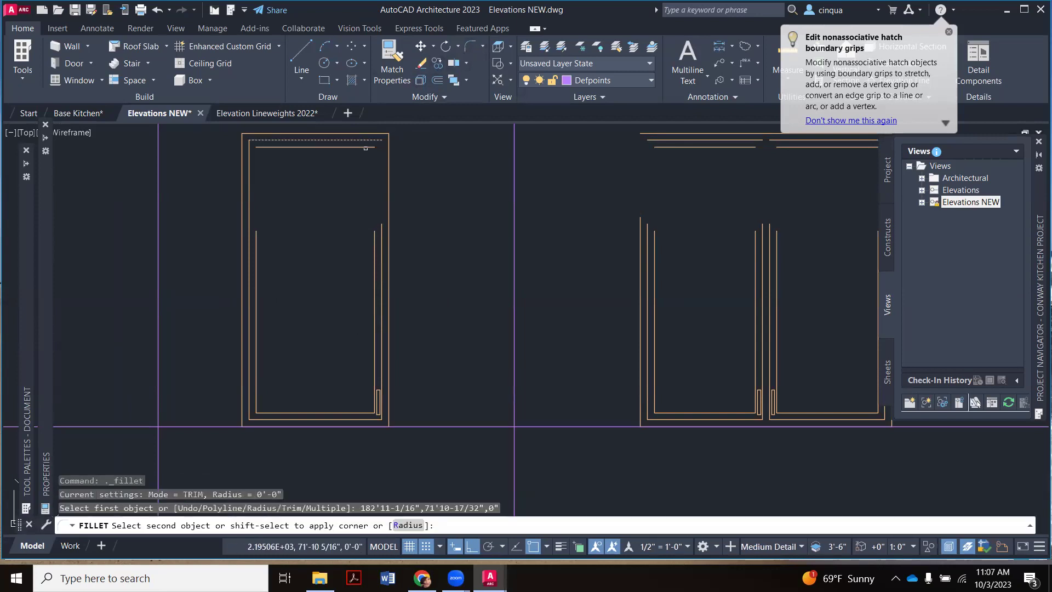
{"action": "left_click", "coordinate": [468, 47]}
{"action": "left_click", "coordinate": [281, 147]}
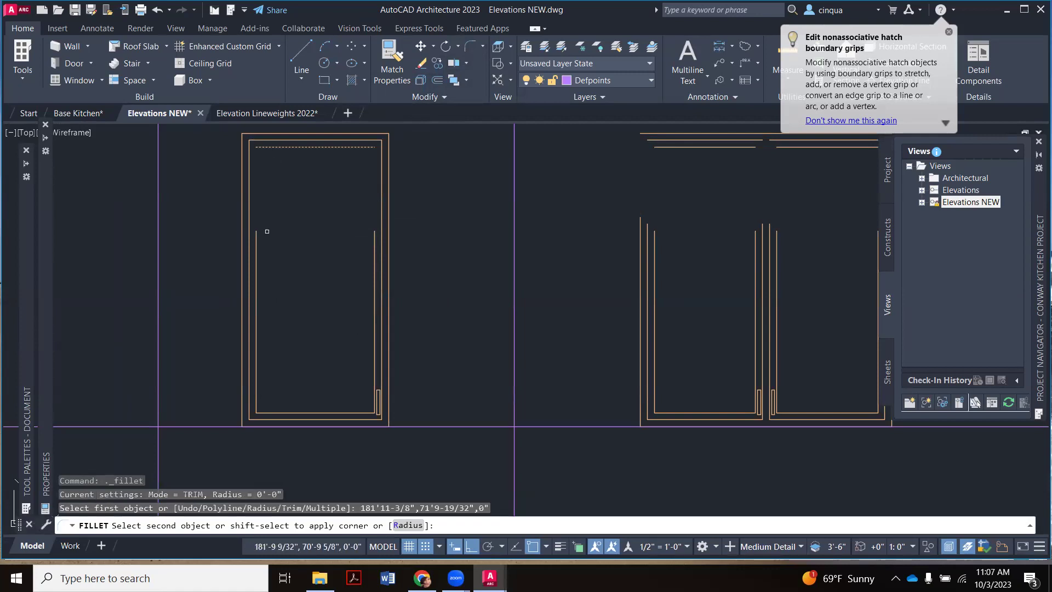
{"action": "left_click", "coordinate": [257, 233]}
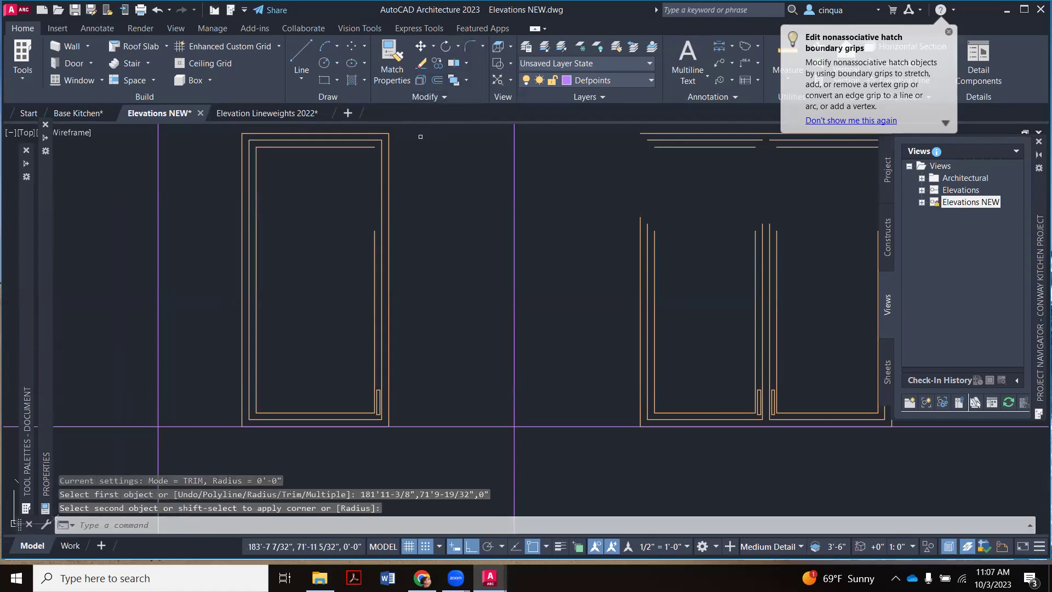
{"action": "key", "text": "Escape"}
{"action": "key", "text": "space"}
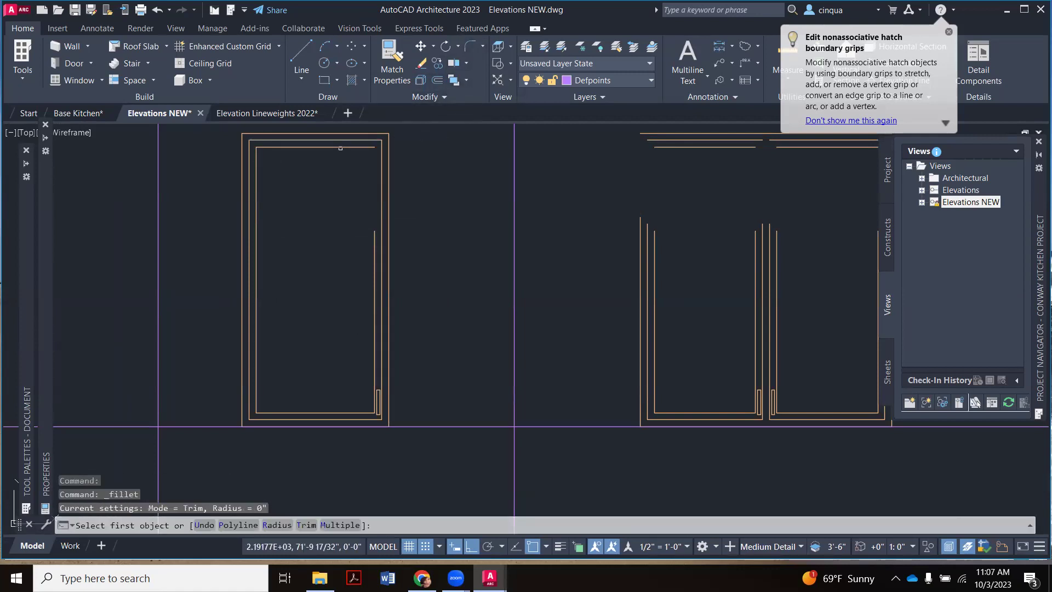
{"action": "left_click", "coordinate": [341, 149]}
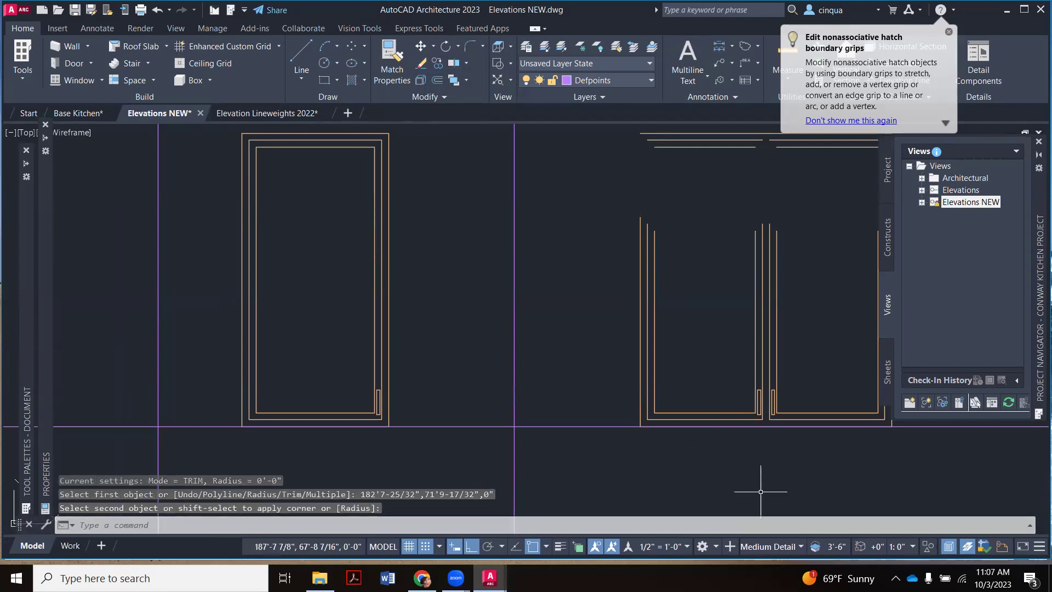
{"action": "key", "text": "Escape"}
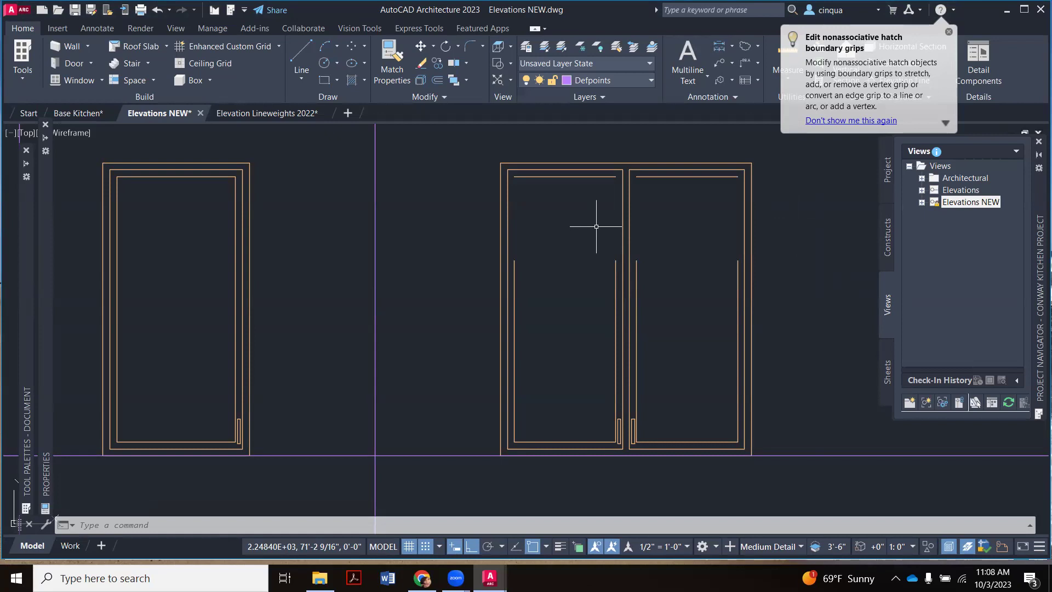
Erase the left door's leftover top, right, left and bottom inner lines.
{"action": "left_click", "coordinate": [554, 176]}
{"action": "key", "text": "Delete"}
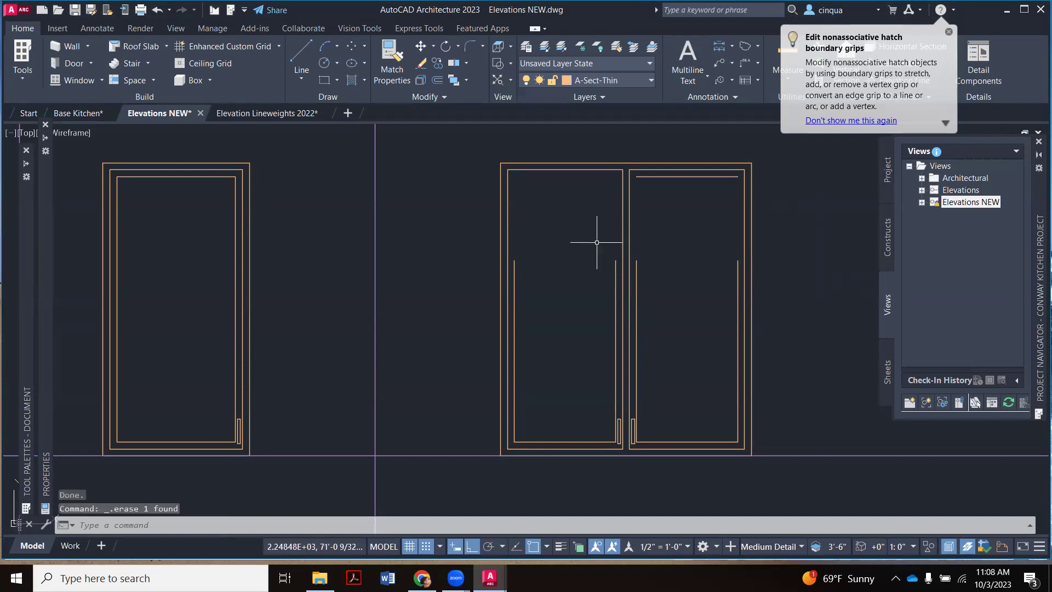
{"action": "left_click", "coordinate": [616, 291]}
{"action": "key", "text": "Delete"}
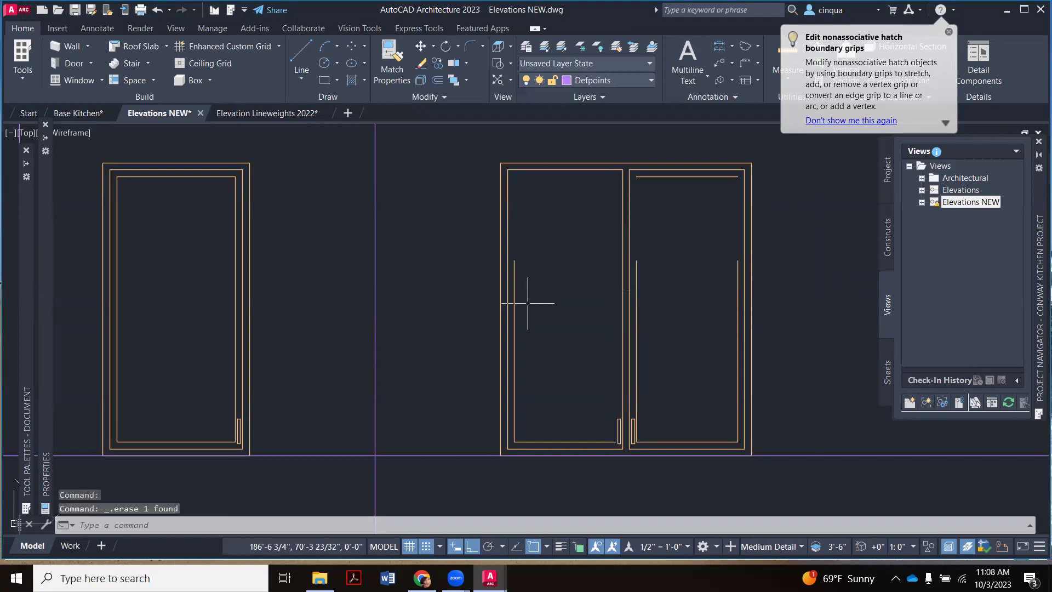
{"action": "left_click", "coordinate": [515, 308]}
{"action": "key", "text": "Delete"}
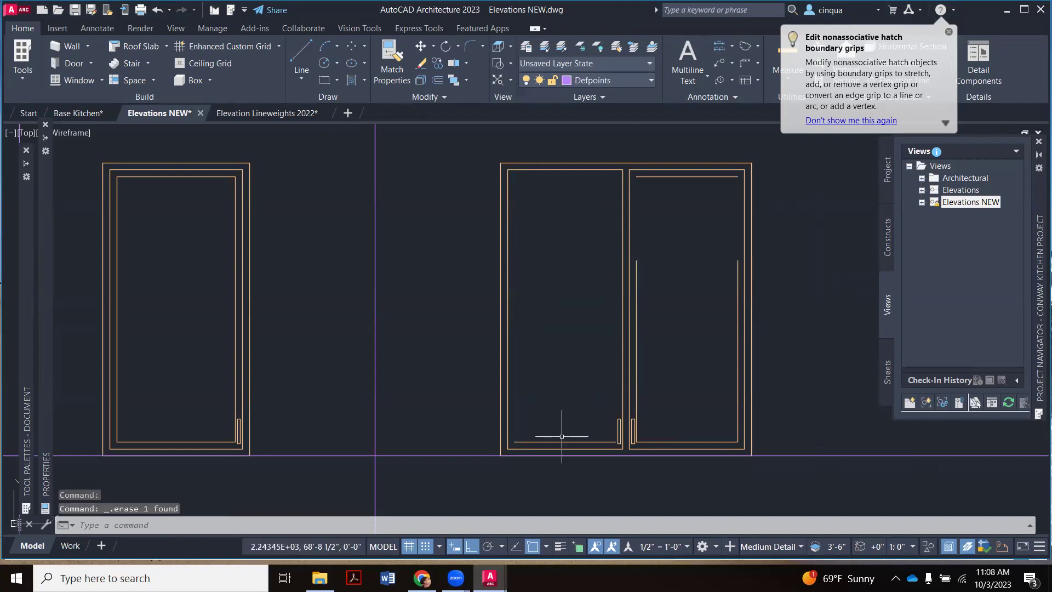
{"action": "left_click", "coordinate": [562, 440]}
{"action": "key", "text": "Delete"}
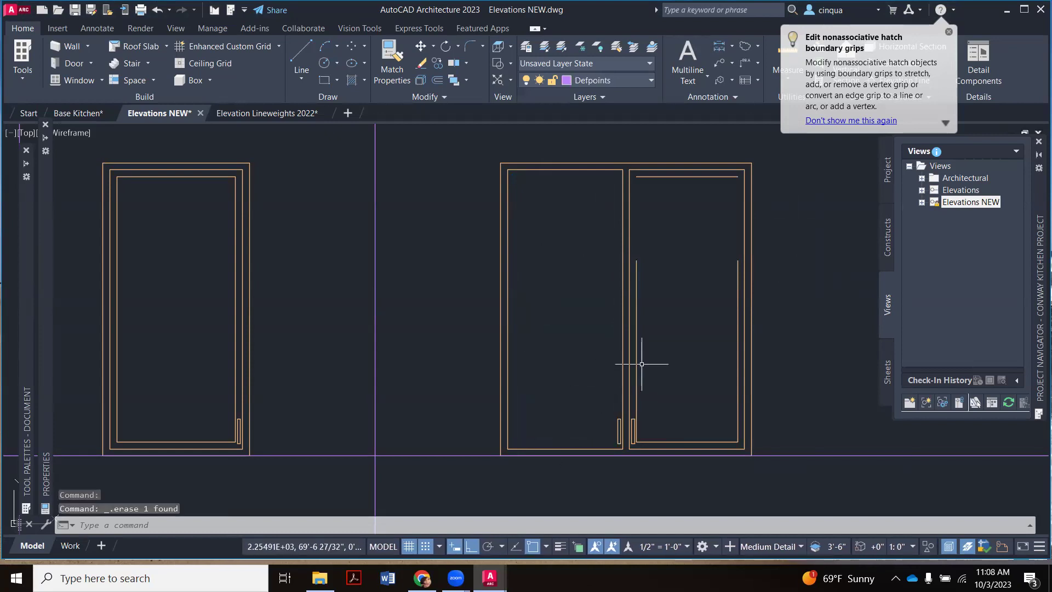
Erase the right door's leftover left, top and right inner lines.
{"action": "left_click", "coordinate": [636, 362]}
{"action": "key", "text": "Delete"}
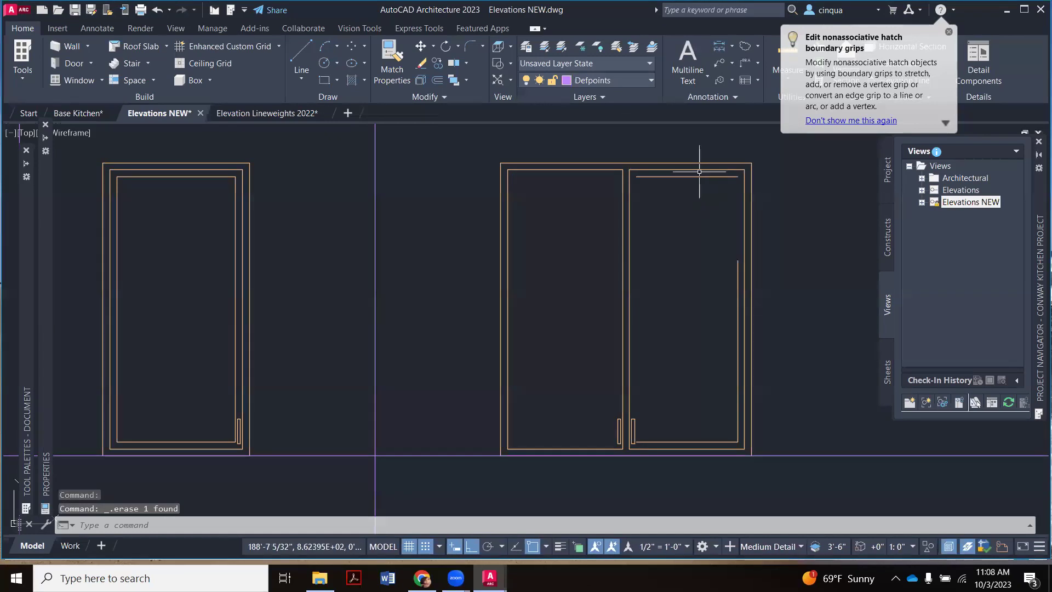
{"action": "left_click", "coordinate": [699, 175]}
{"action": "key", "text": "Delete"}
{"action": "left_click", "coordinate": [738, 274]}
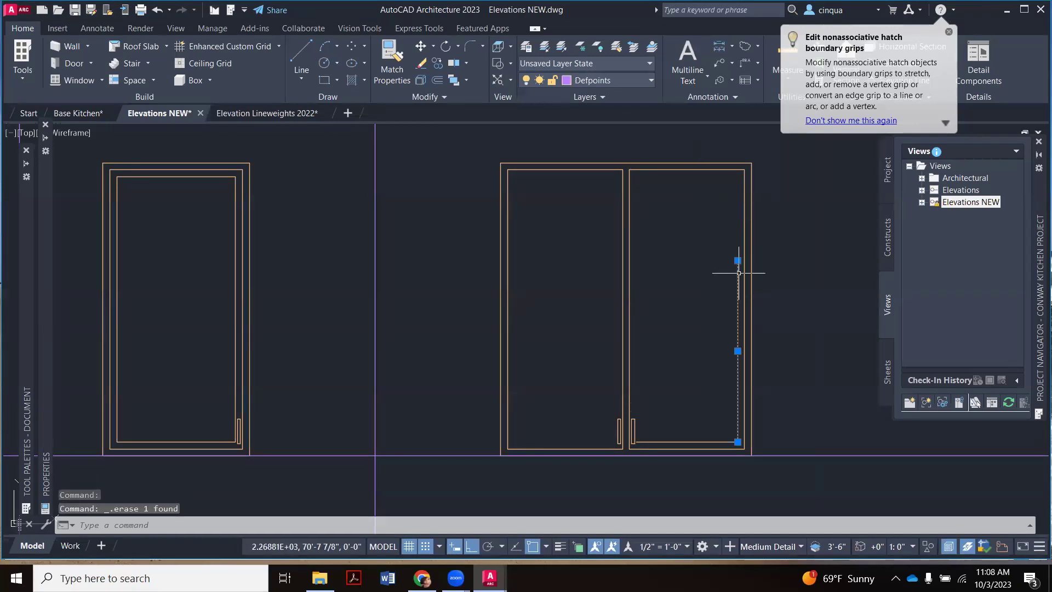
{"action": "key", "text": "Delete"}
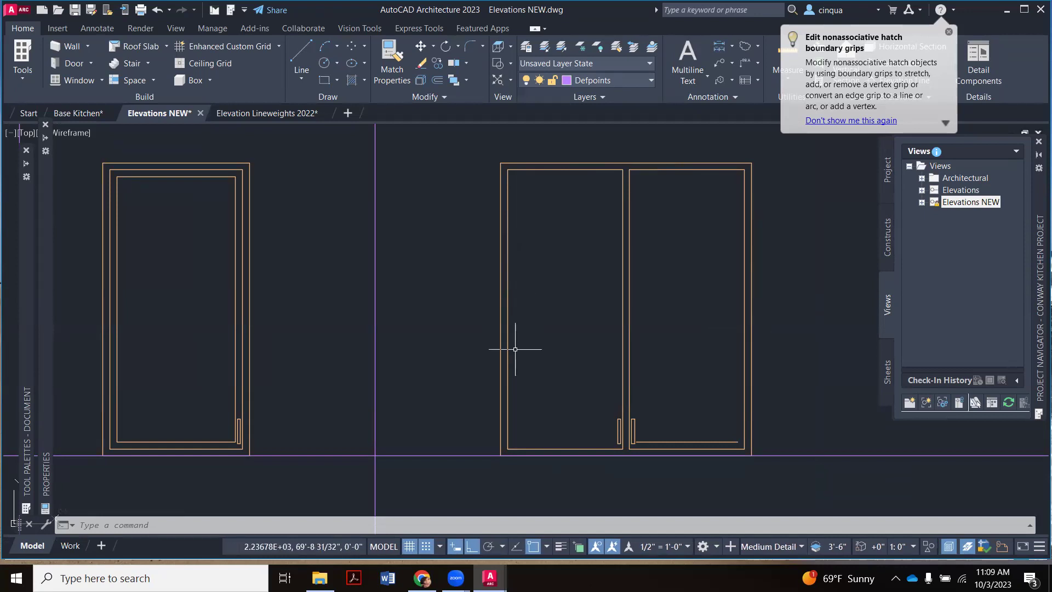
Erase both double-door handles and the long stray bottom line using crossing selections.
{"action": "scroll", "coordinate": [507, 341], "scroll_direction": "down", "scroll_amount": 3}
{"action": "scroll", "coordinate": [669, 312], "scroll_direction": "up", "scroll_amount": 7}
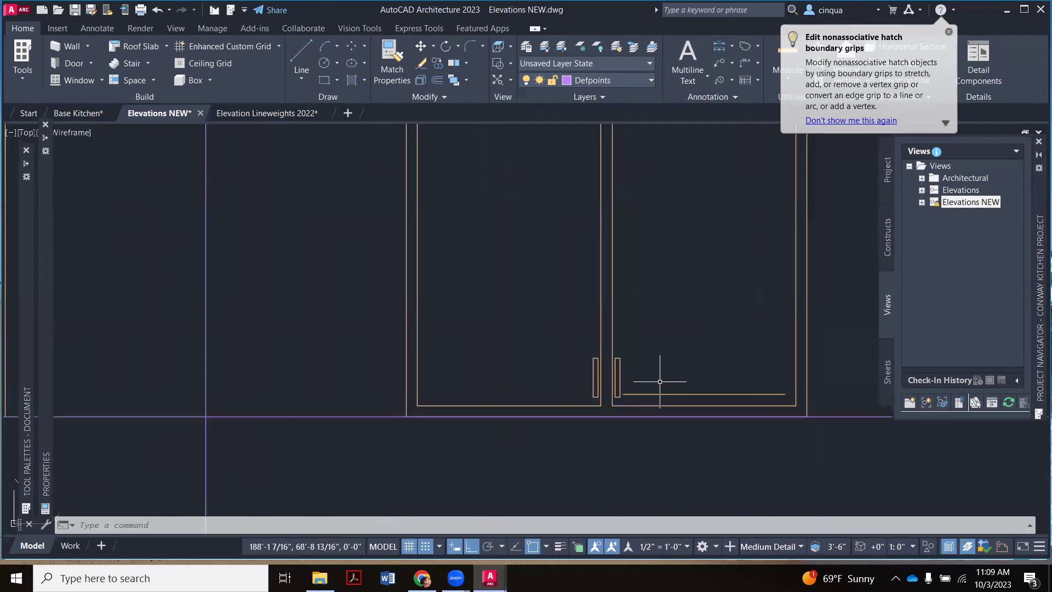
{"action": "left_click", "coordinate": [668, 307]}
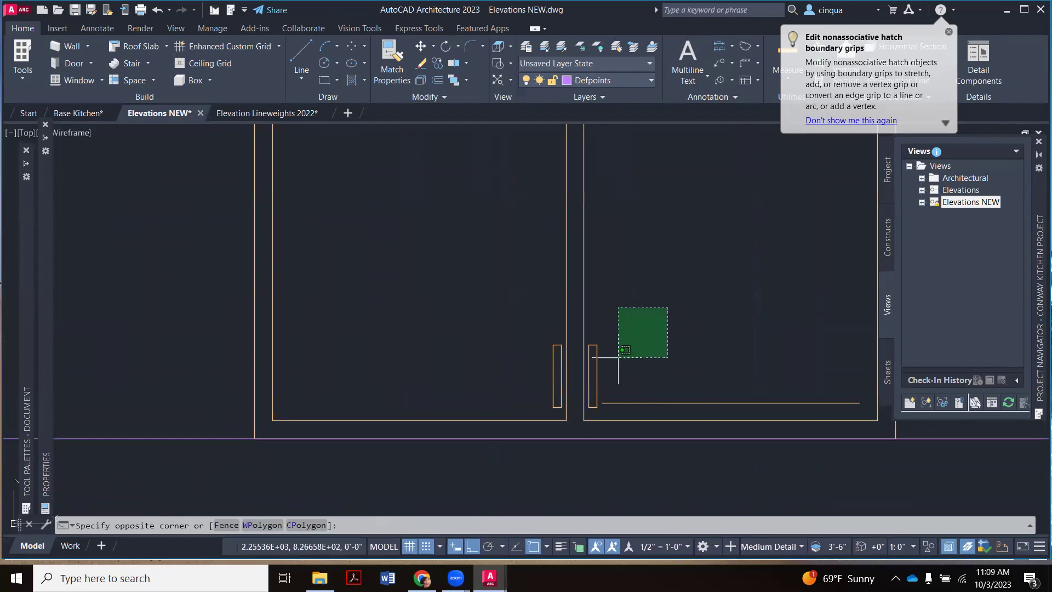
{"action": "left_click", "coordinate": [586, 409]}
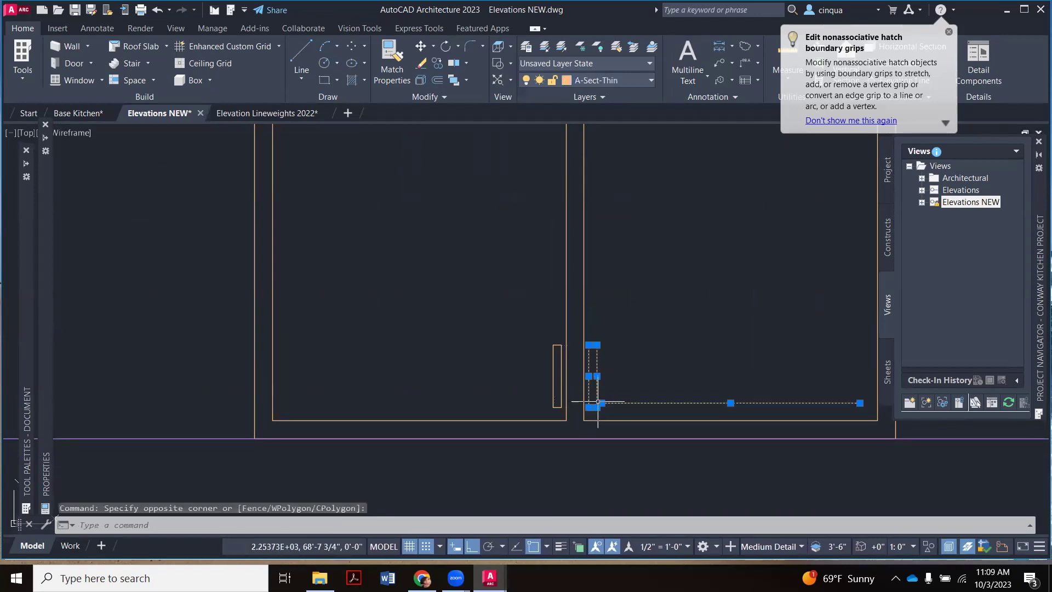
{"action": "key", "text": "Delete"}
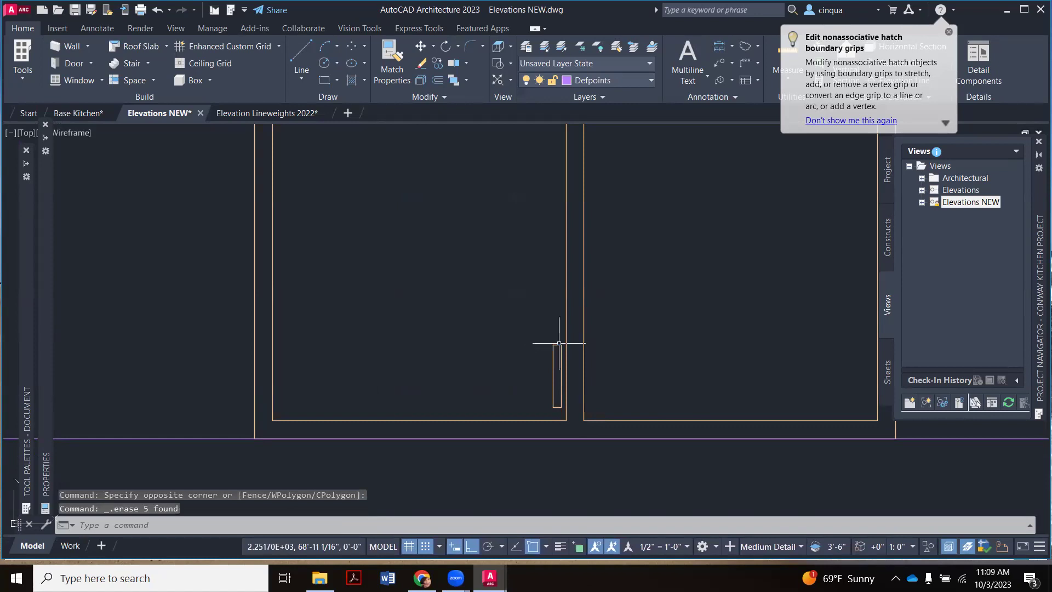
{"action": "left_click", "coordinate": [563, 338]}
{"action": "left_click", "coordinate": [507, 432]}
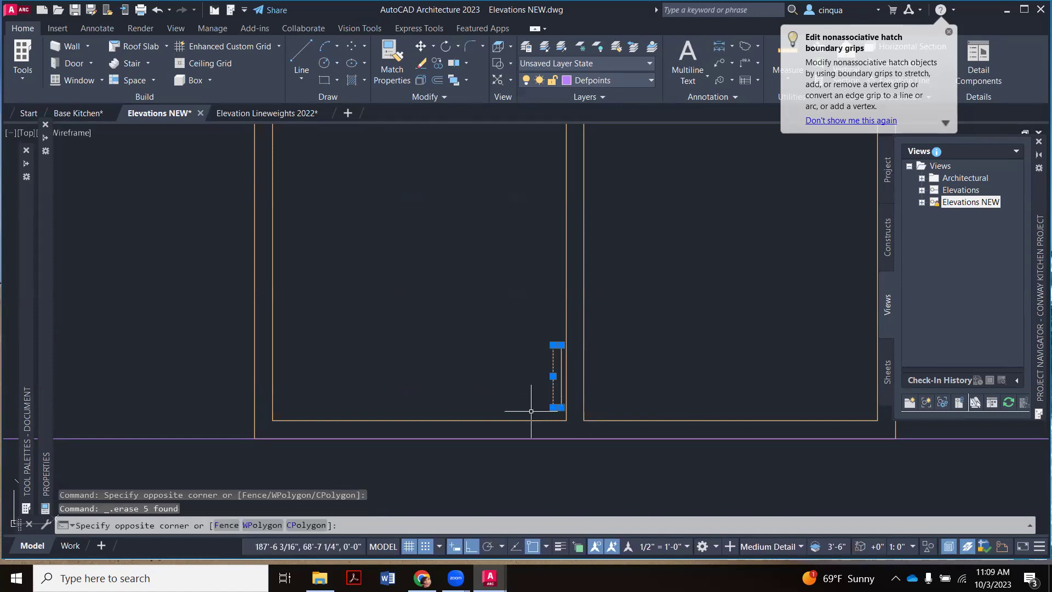
{"action": "key", "text": "Delete"}
{"action": "left_click", "coordinate": [563, 368]}
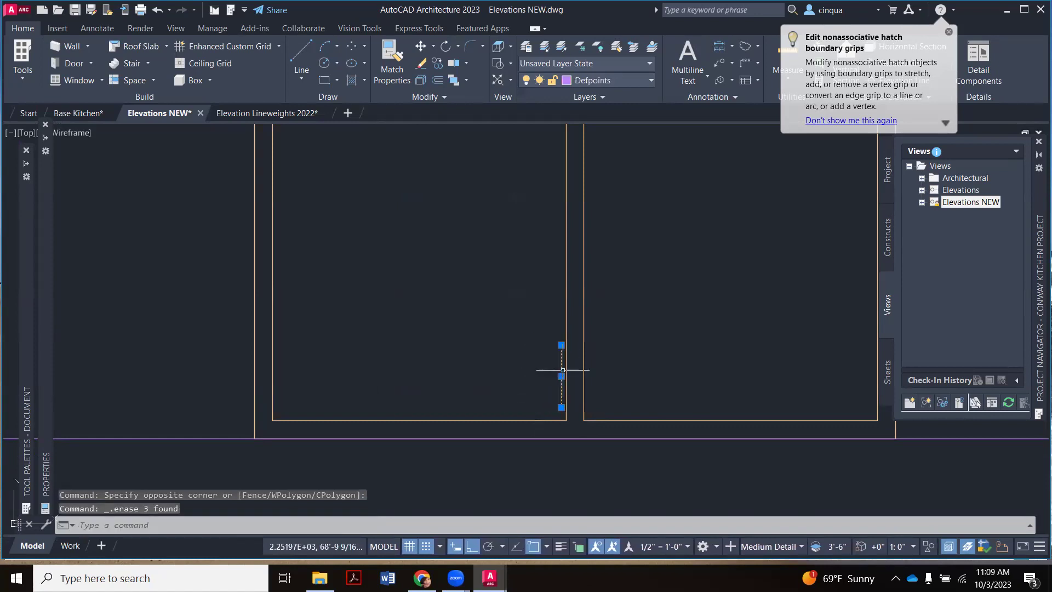
{"action": "key", "text": "Delete"}
{"action": "scroll", "coordinate": [488, 336], "scroll_direction": "down", "scroll_amount": 5}
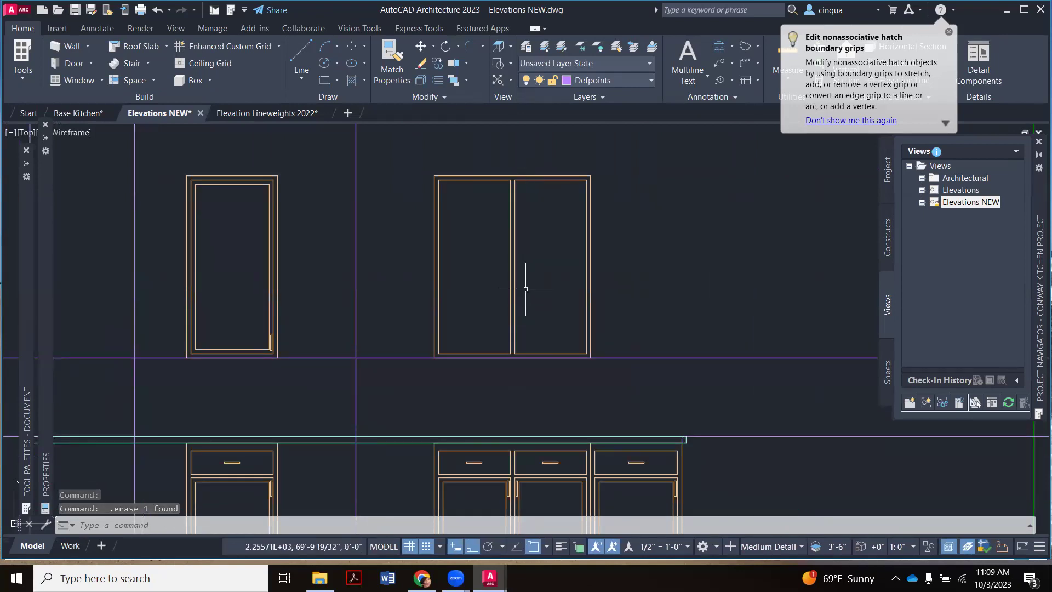
Draw a rectangle outlining the first door panel from its top-left to bottom-right corner.
{"action": "scroll", "coordinate": [527, 282], "scroll_direction": "up", "scroll_amount": 2}
{"action": "scroll", "coordinate": [530, 276], "scroll_direction": "down", "scroll_amount": 4}
{"action": "scroll", "coordinate": [528, 274], "scroll_direction": "up", "scroll_amount": 2}
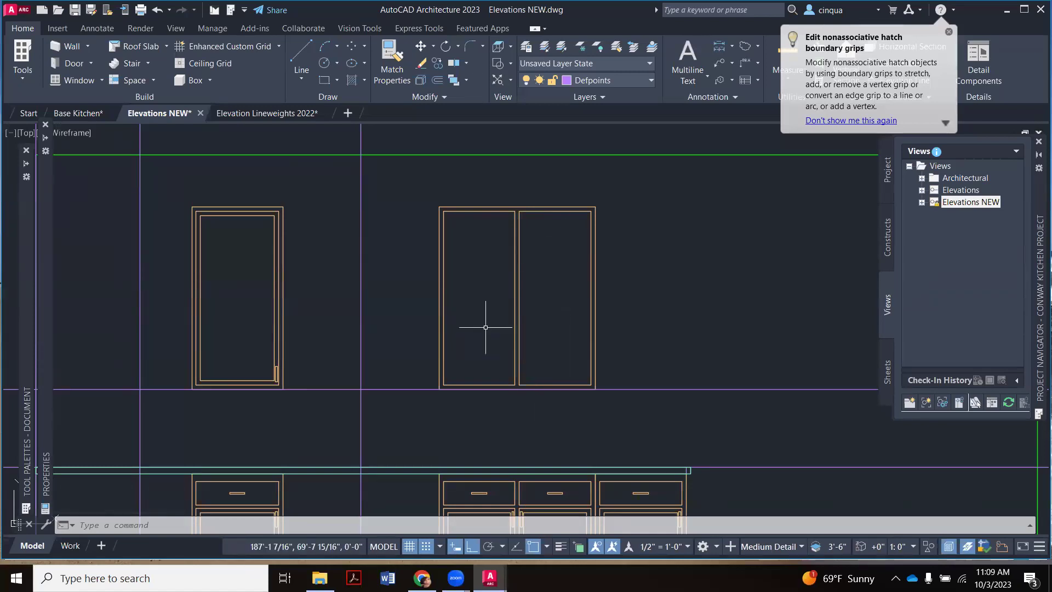
{"action": "left_click", "coordinate": [324, 82]}
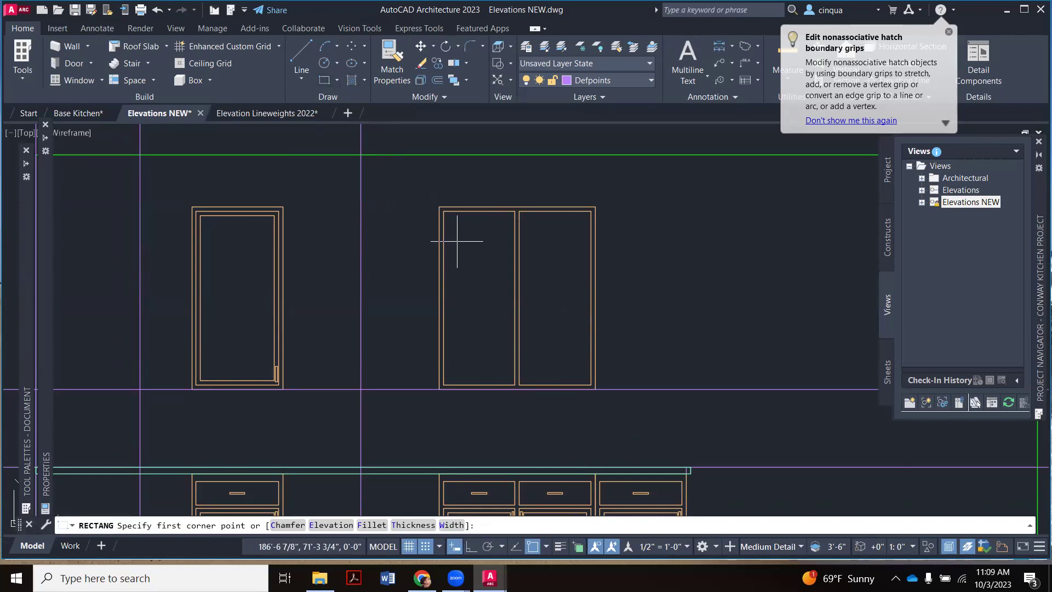
{"action": "scroll", "coordinate": [457, 241], "scroll_direction": "up", "scroll_amount": 2}
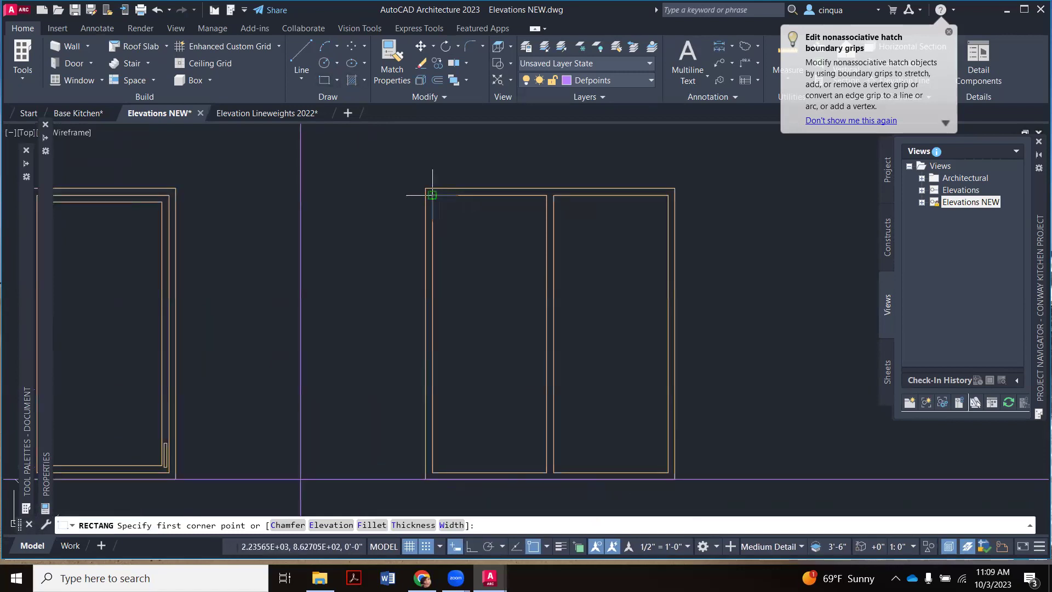
{"action": "left_click", "coordinate": [327, 82]}
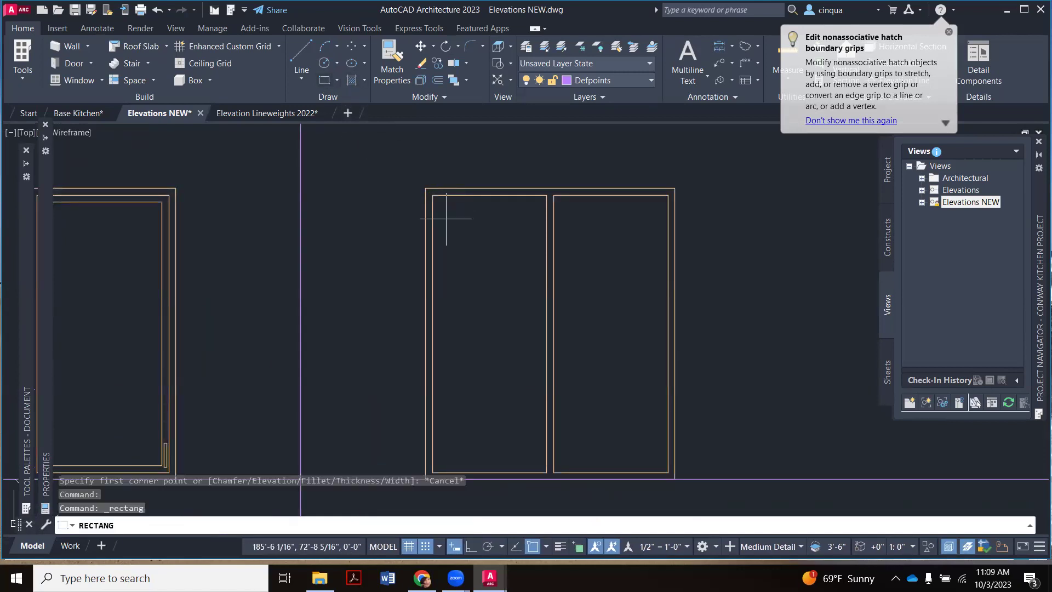
{"action": "scroll", "coordinate": [447, 211], "scroll_direction": "down", "scroll_amount": 3}
{"action": "left_click", "coordinate": [447, 211]}
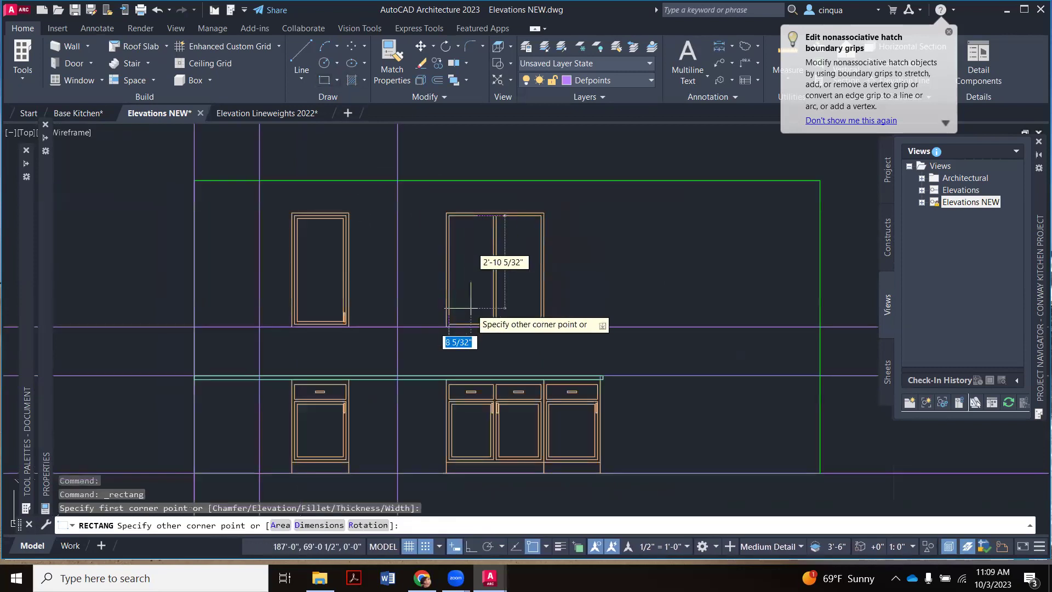
{"action": "scroll", "coordinate": [469, 312], "scroll_direction": "up", "scroll_amount": 5}
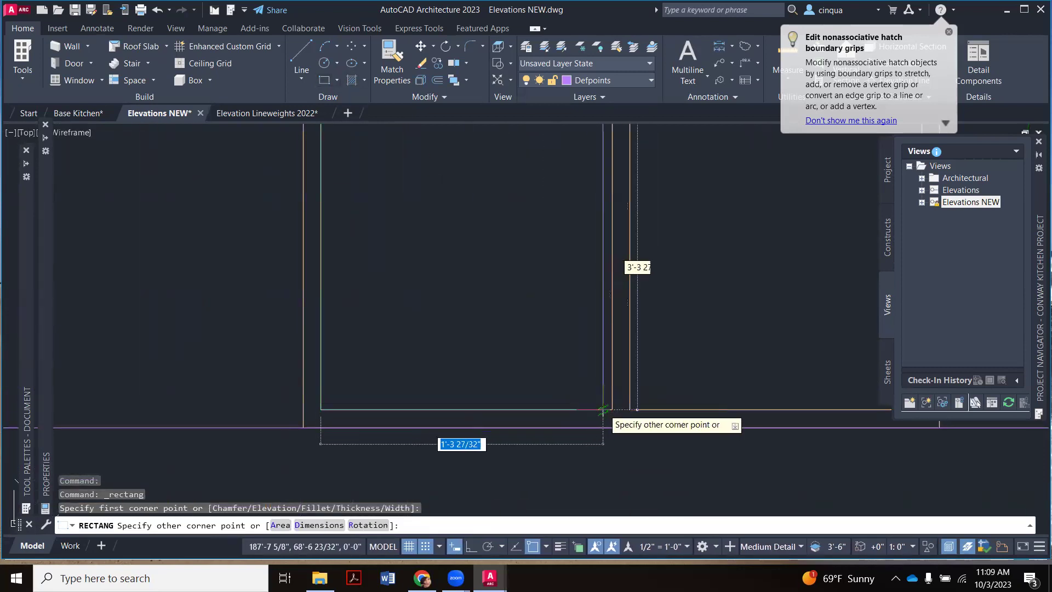
{"action": "left_click", "coordinate": [612, 409]}
{"action": "scroll", "coordinate": [561, 382], "scroll_direction": "down", "scroll_amount": 4}
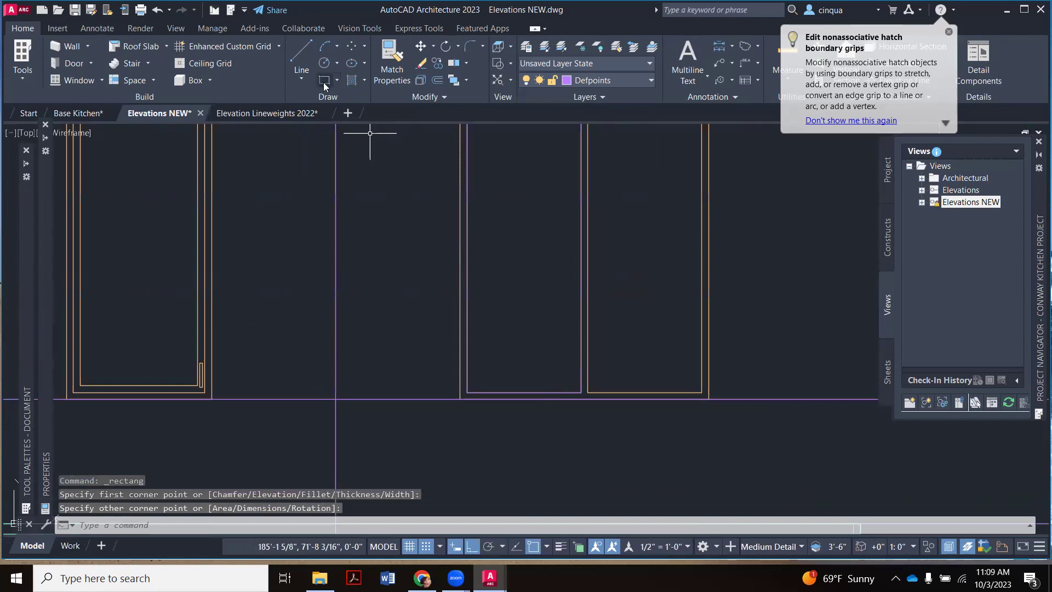
Draw a second rectangle outlining the other door panel.
{"action": "key", "text": "Return"}
{"action": "left_click", "coordinate": [585, 393]}
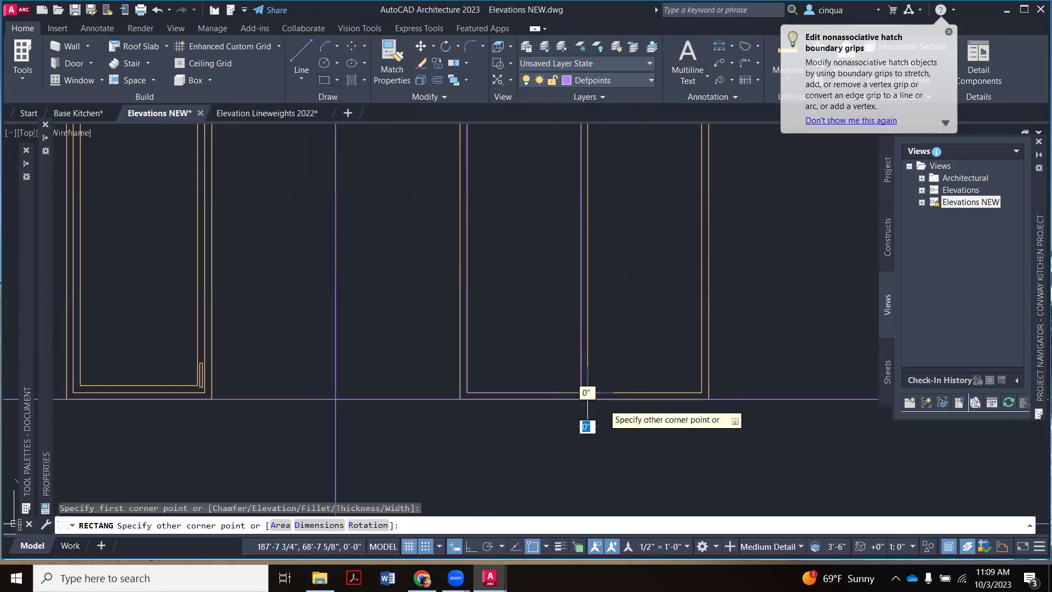
{"action": "scroll", "coordinate": [631, 329], "scroll_direction": "up", "scroll_amount": 4}
{"action": "scroll", "coordinate": [601, 395], "scroll_direction": "down", "scroll_amount": 2}
{"action": "scroll", "coordinate": [631, 345], "scroll_direction": "up", "scroll_amount": 6}
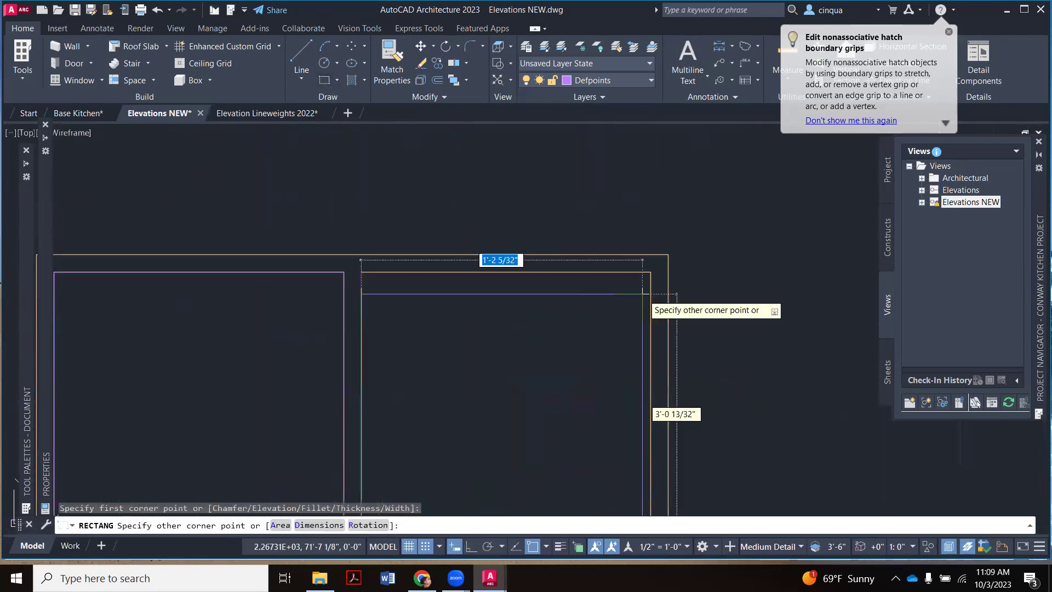
{"action": "left_click", "coordinate": [652, 272]}
{"action": "scroll", "coordinate": [603, 289], "scroll_direction": "down", "scroll_amount": 3}
{"action": "key", "text": "Escape"}
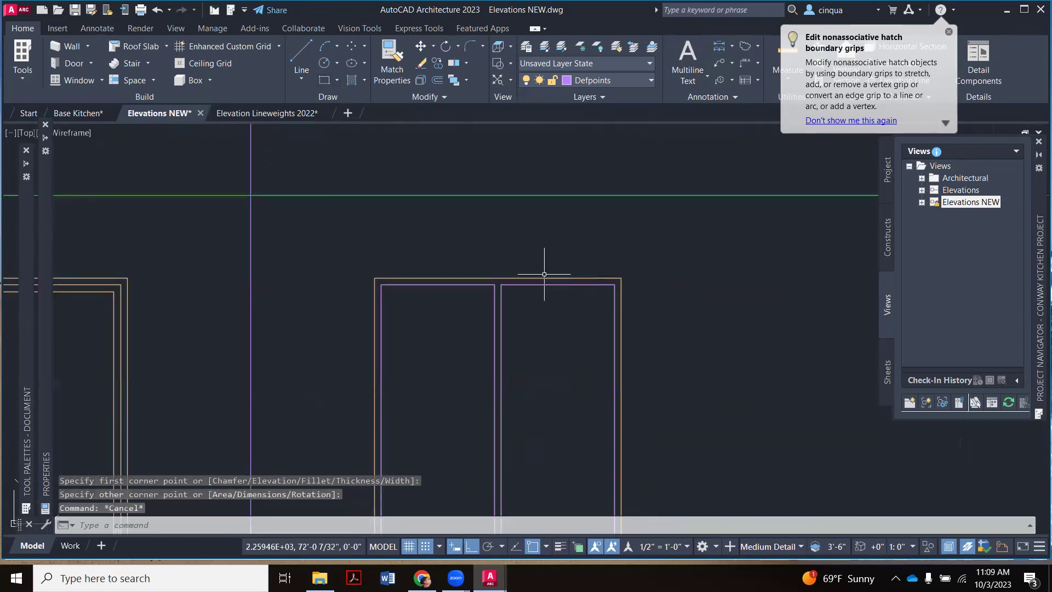
{"action": "scroll", "coordinate": [550, 291], "scroll_direction": "down", "scroll_amount": 2}
{"action": "scroll", "coordinate": [552, 300], "scroll_direction": "down", "scroll_amount": 2}
{"action": "scroll", "coordinate": [585, 305], "scroll_direction": "up", "scroll_amount": 4}
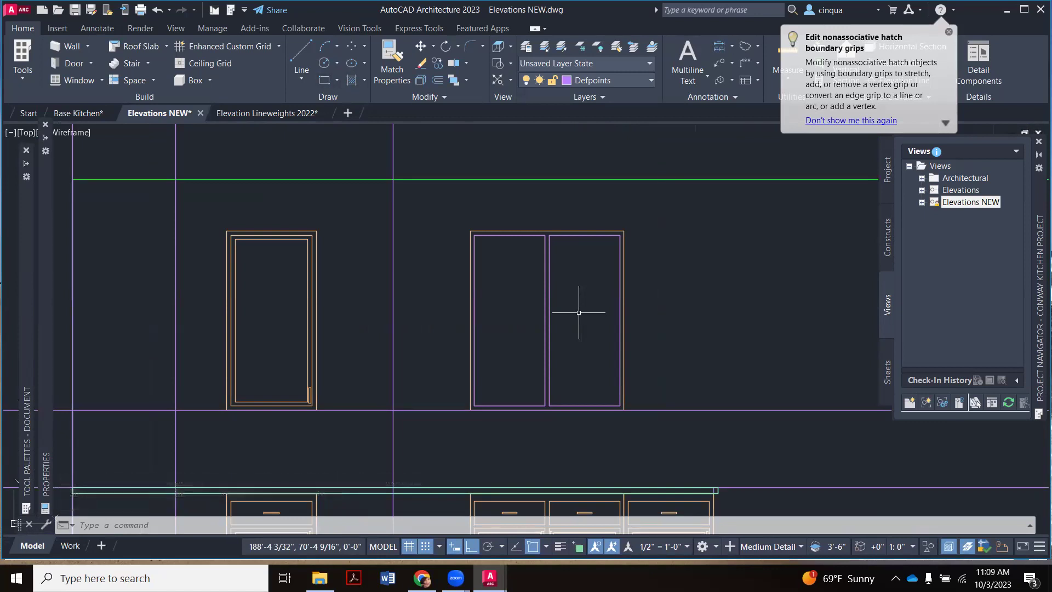
Cancel the accidental 3DARRAY started on the door panels and undo its effect.
{"action": "type", "text": "3A"}
{"action": "key", "text": "Return"}
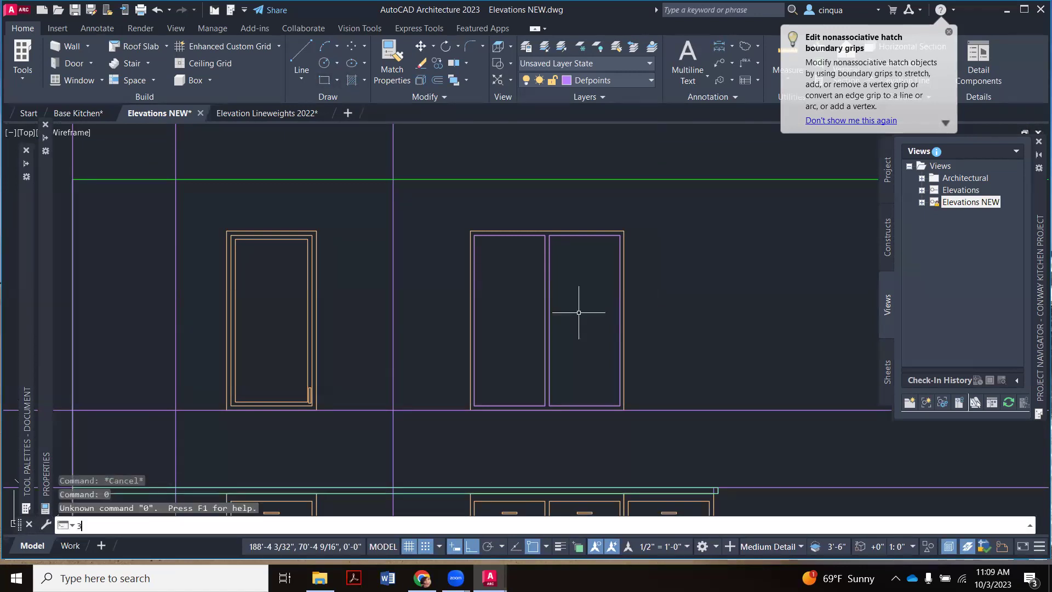
{"action": "left_click", "coordinate": [517, 235]}
{"action": "left_click", "coordinate": [508, 265]}
{"action": "left_click", "coordinate": [506, 270]}
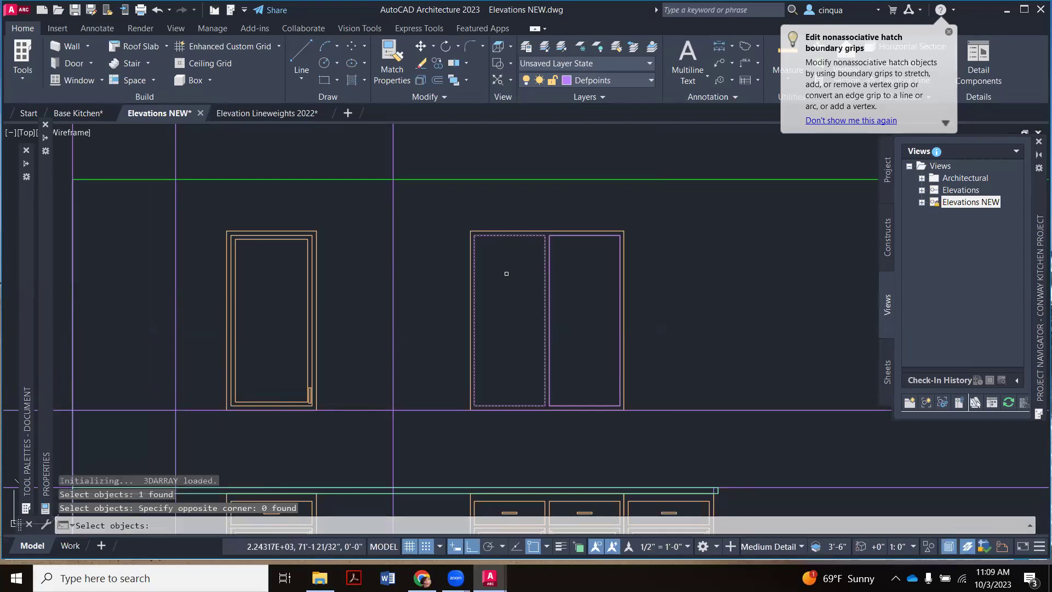
{"action": "left_click", "coordinate": [572, 237]}
{"action": "left_click", "coordinate": [564, 262]}
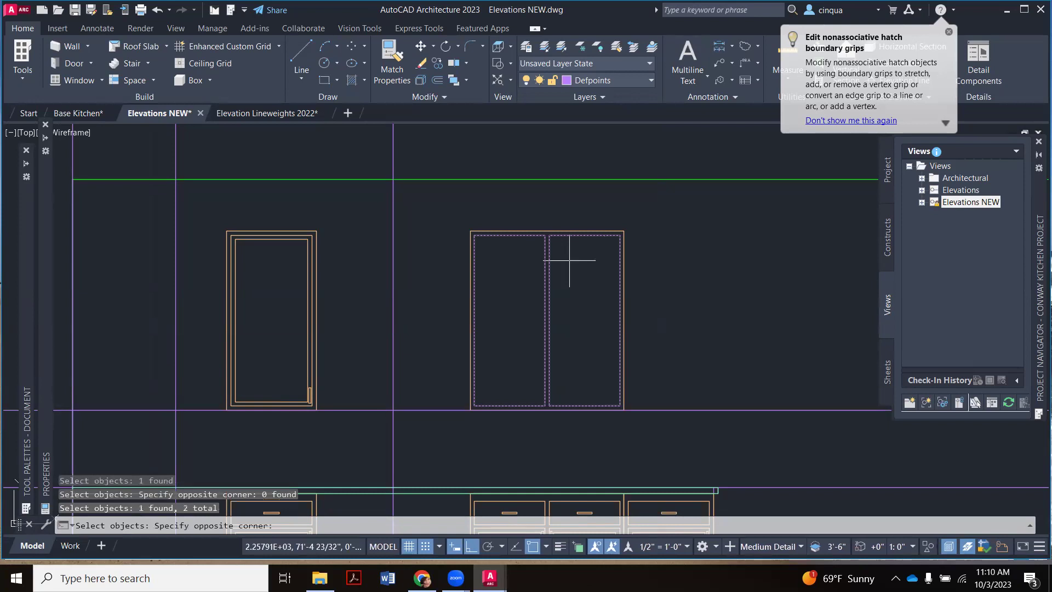
{"action": "key", "text": "Escape"}
{"action": "key", "text": "Escape"}
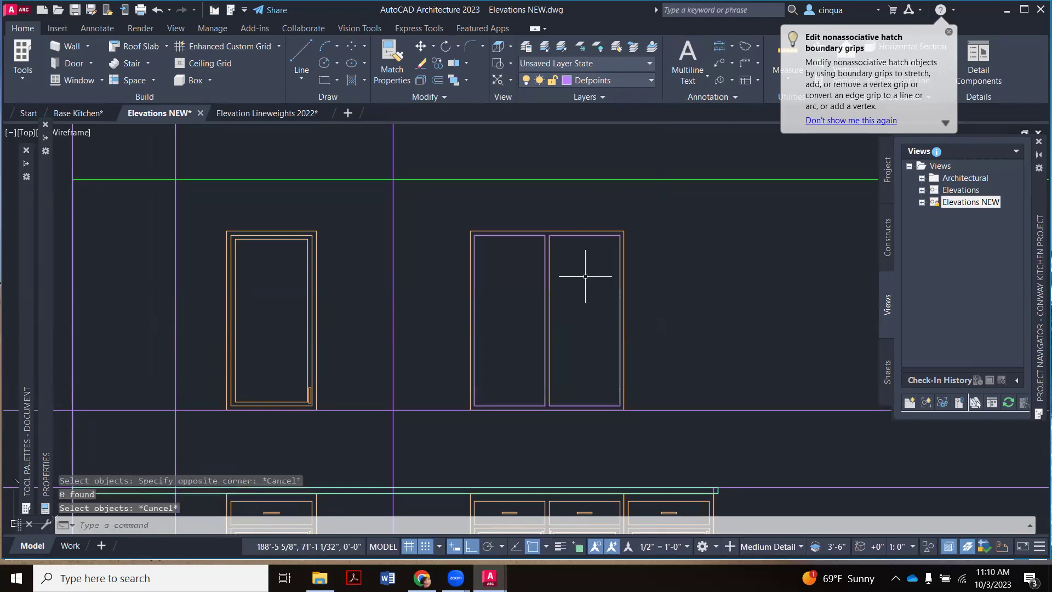
{"action": "key", "text": "ctrl+z"}
Offset the left and right door outlines 3" inward to form inner panels.
{"action": "type", "text": "o"}
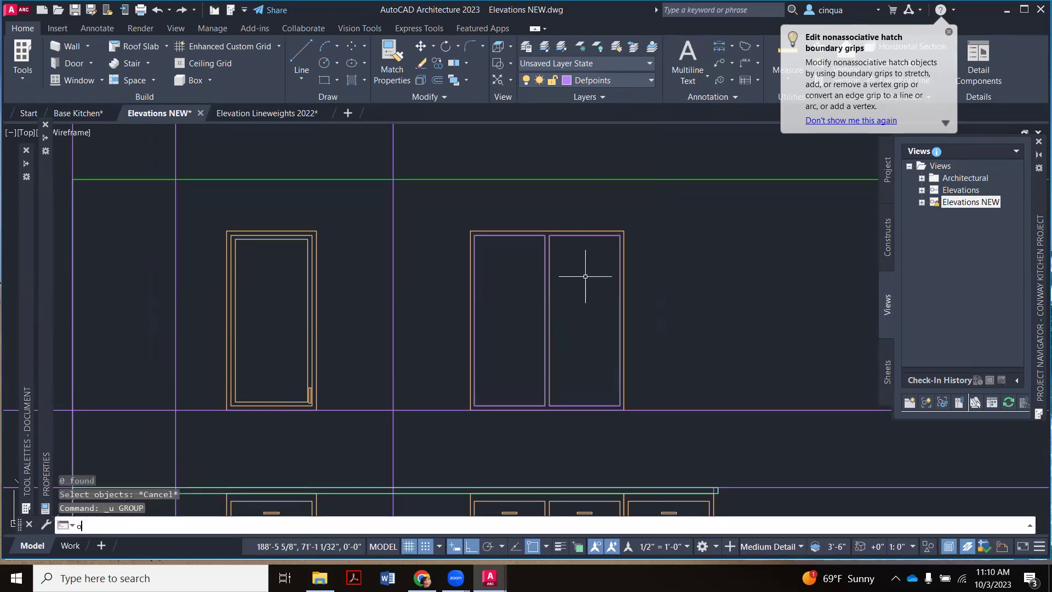
{"action": "key", "text": "Return"}
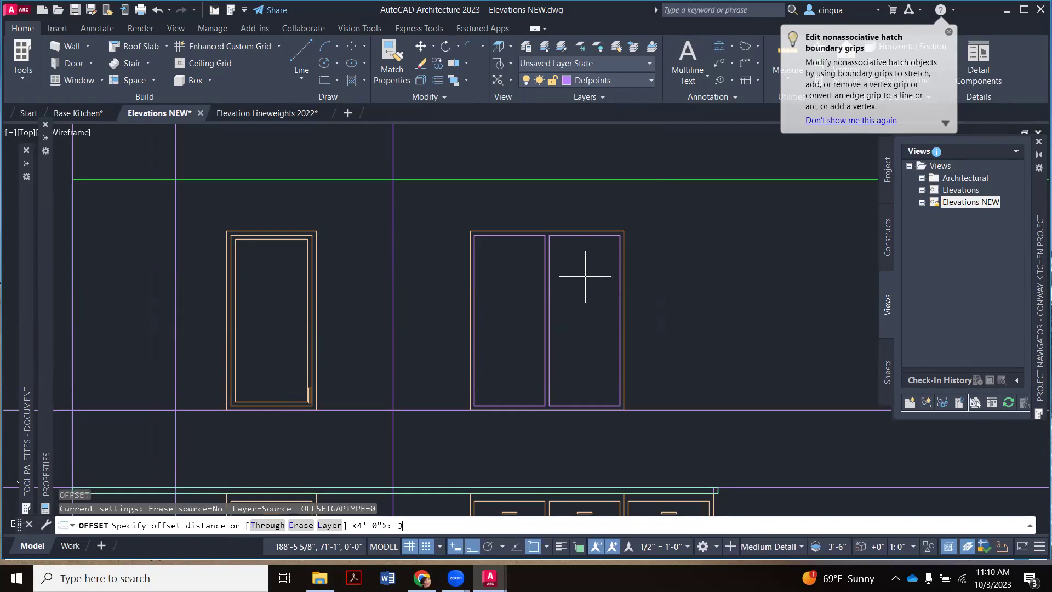
{"action": "type", "text": "3\""}
{"action": "key", "text": "Return"}
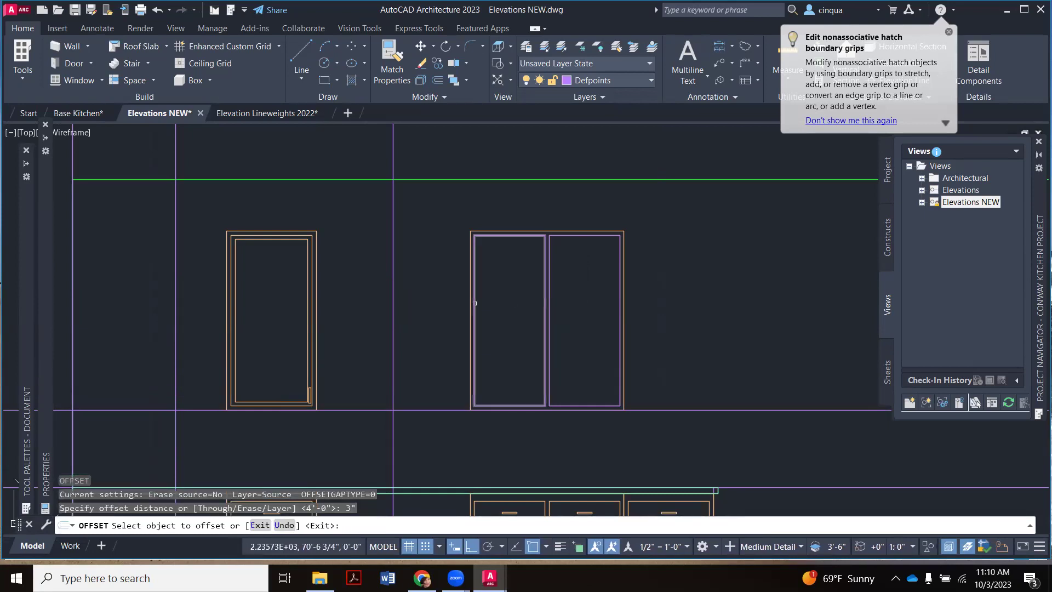
{"action": "left_click", "coordinate": [545, 288]}
{"action": "left_click", "coordinate": [489, 301]}
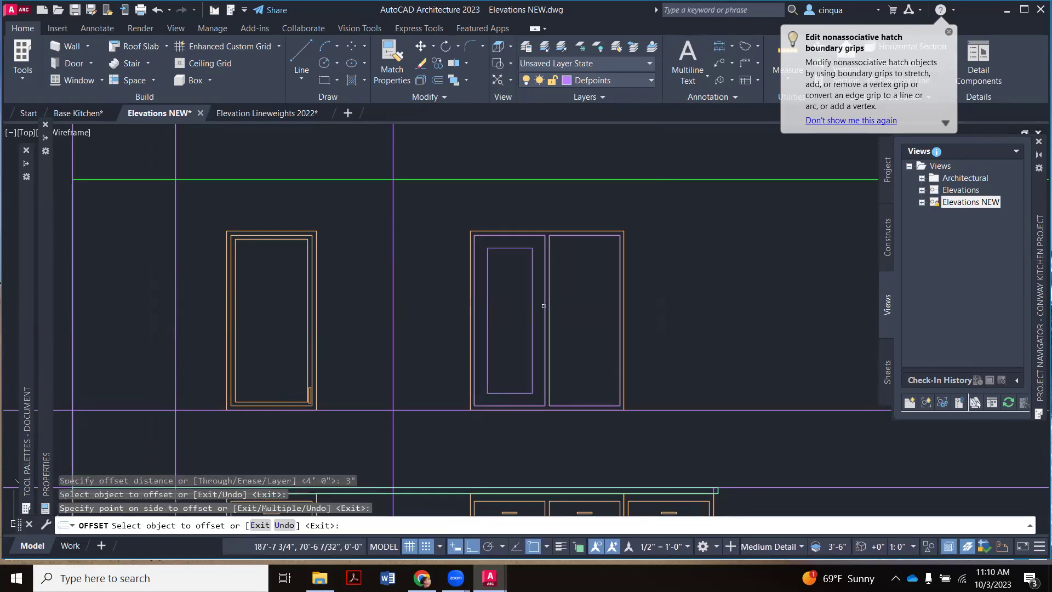
{"action": "left_click", "coordinate": [550, 291]}
{"action": "left_click", "coordinate": [571, 303]}
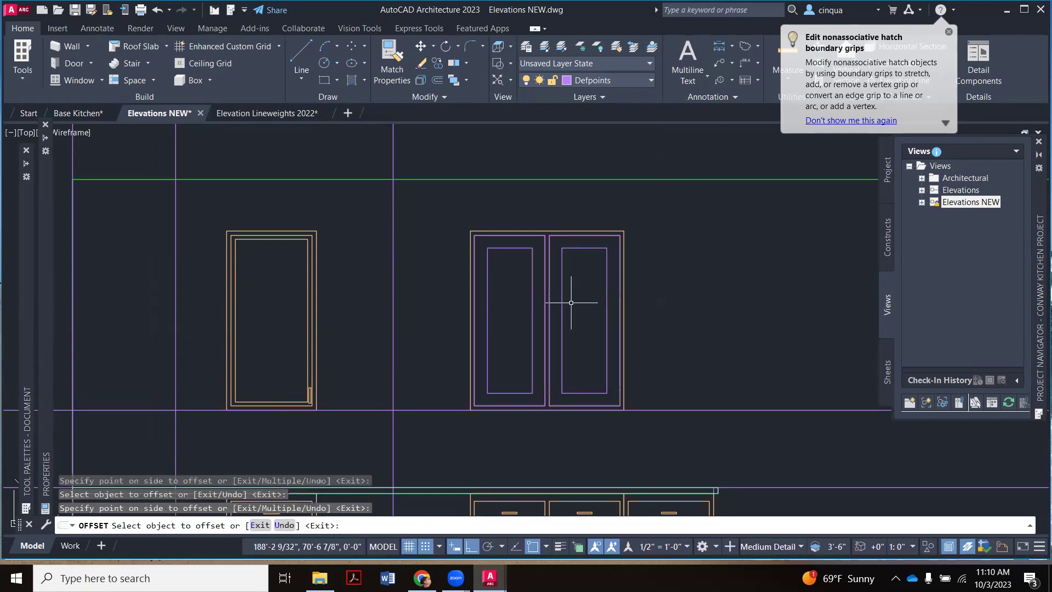
{"action": "key", "text": "Escape"}
{"action": "scroll", "coordinate": [571, 303], "scroll_direction": "down", "scroll_amount": 2}
{"action": "scroll", "coordinate": [564, 287], "scroll_direction": "down", "scroll_amount": 2}
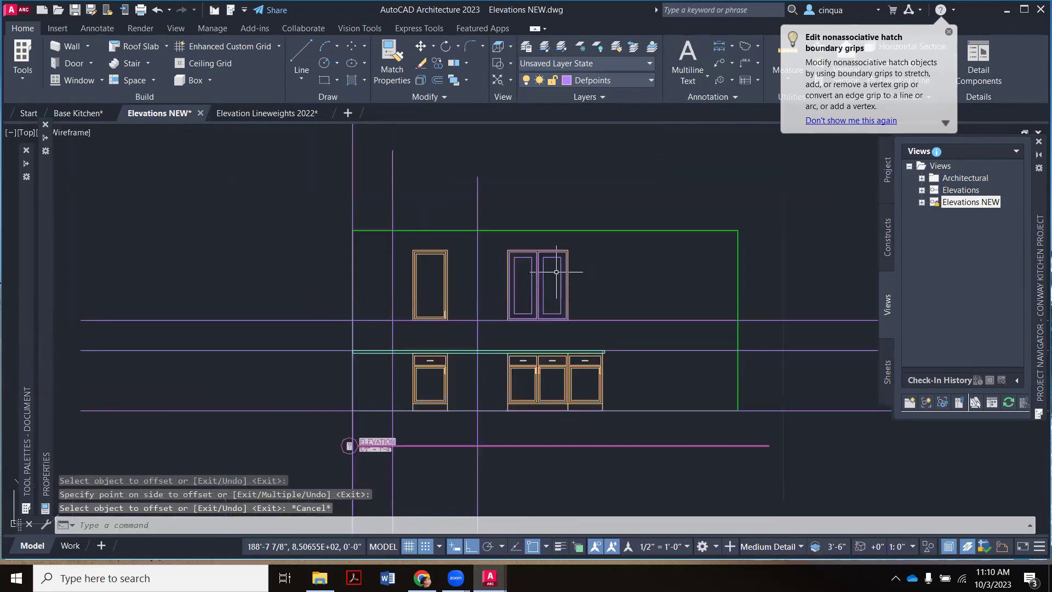
Match both inner door panels to the A-ELEV-THIN legend line's properties.
{"action": "left_click", "coordinate": [392, 63]}
{"action": "scroll", "coordinate": [482, 192], "scroll_direction": "down", "scroll_amount": 3}
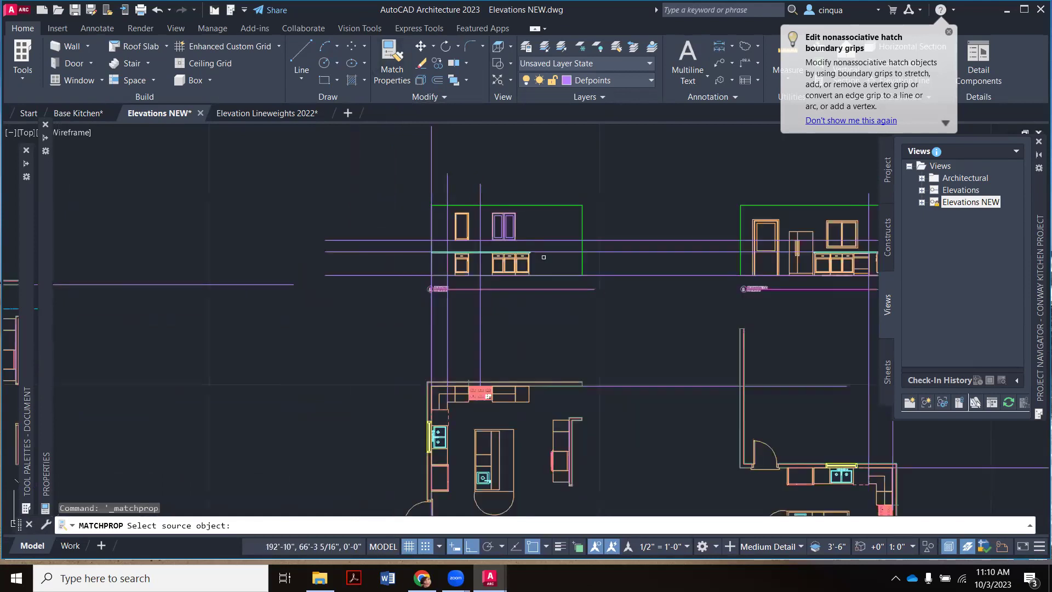
{"action": "scroll", "coordinate": [508, 221], "scroll_direction": "up", "scroll_amount": 5}
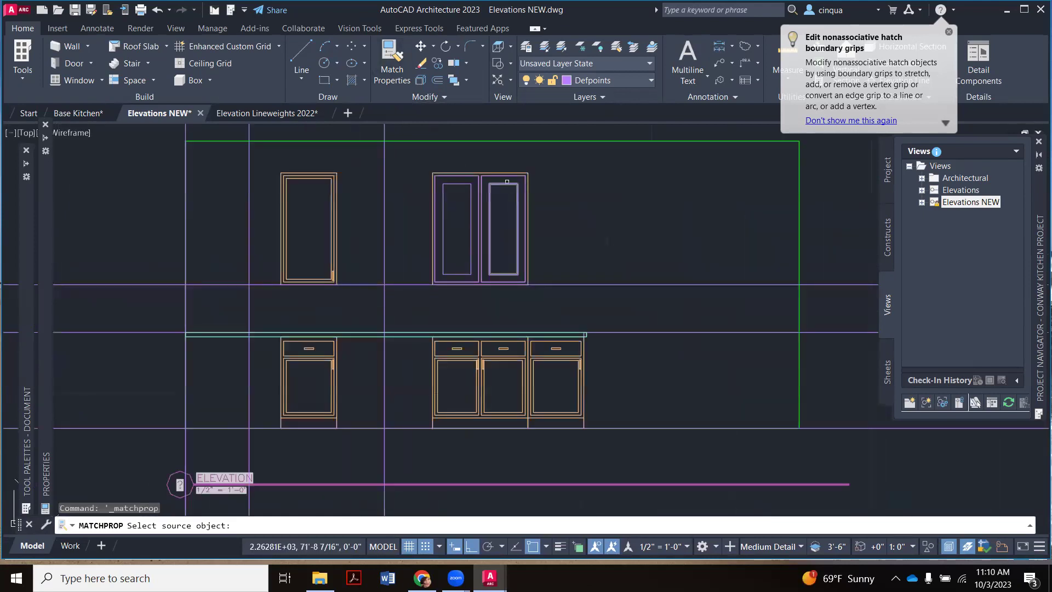
{"action": "scroll", "coordinate": [495, 208], "scroll_direction": "down", "scroll_amount": 6}
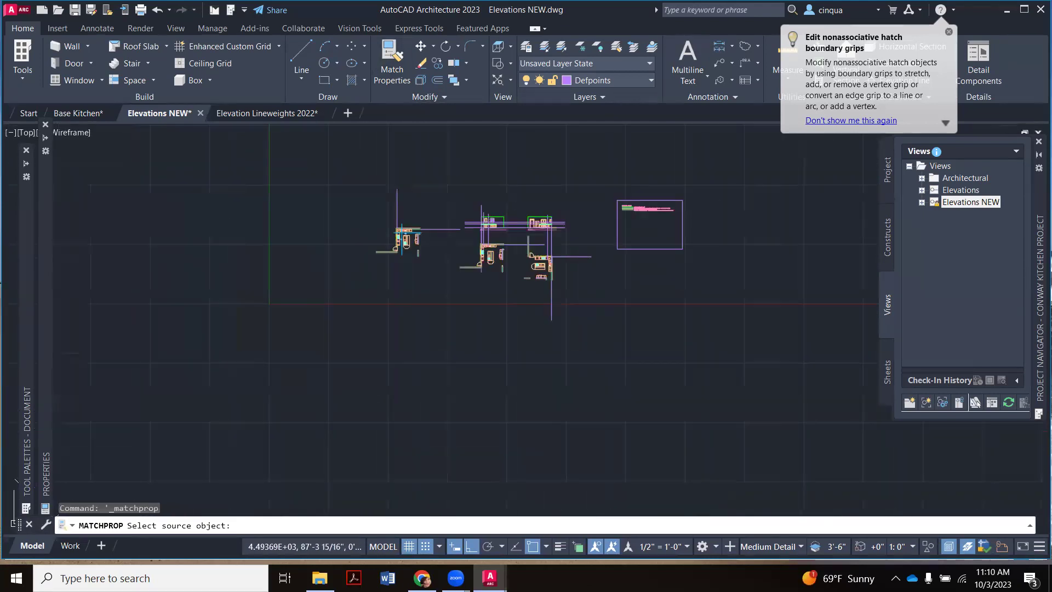
{"action": "scroll", "coordinate": [541, 229], "scroll_direction": "up", "scroll_amount": 2}
{"action": "scroll", "coordinate": [575, 227], "scroll_direction": "up", "scroll_amount": 8}
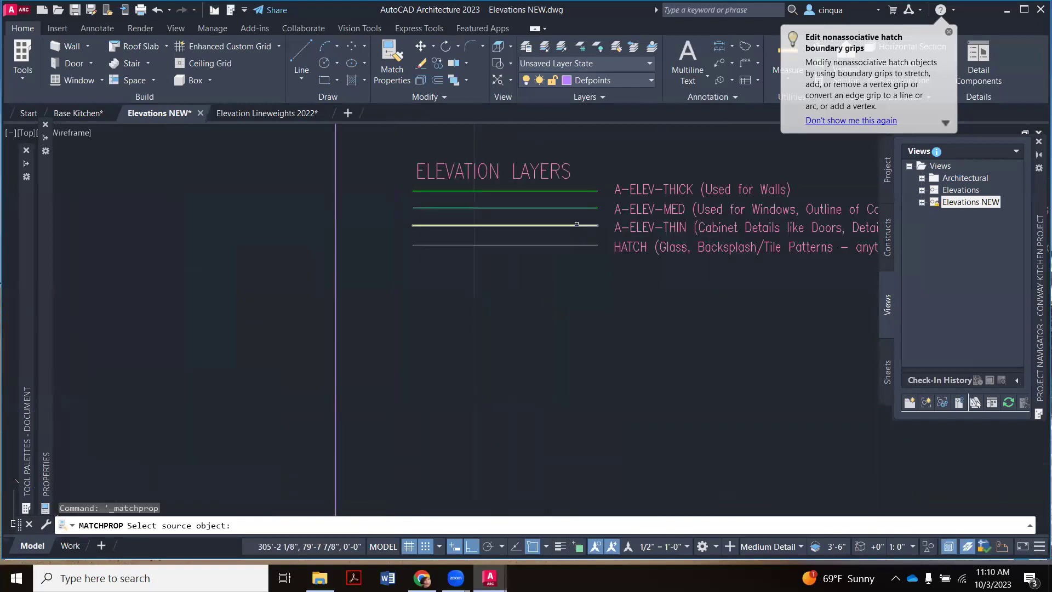
{"action": "left_click", "coordinate": [576, 225]}
{"action": "scroll", "coordinate": [576, 224], "scroll_direction": "down", "scroll_amount": 6}
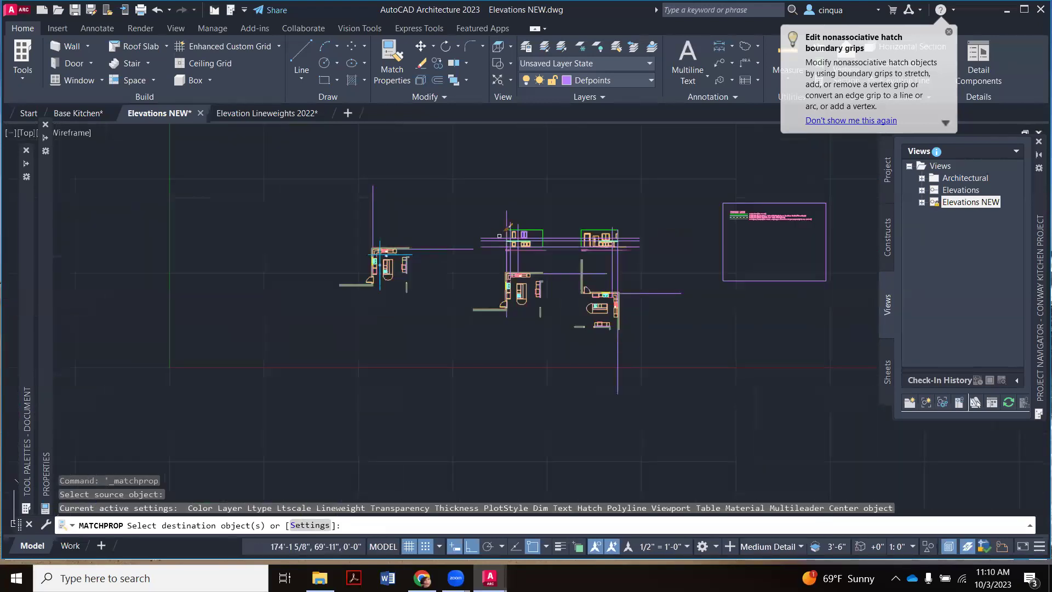
{"action": "scroll", "coordinate": [519, 226], "scroll_direction": "up", "scroll_amount": 8}
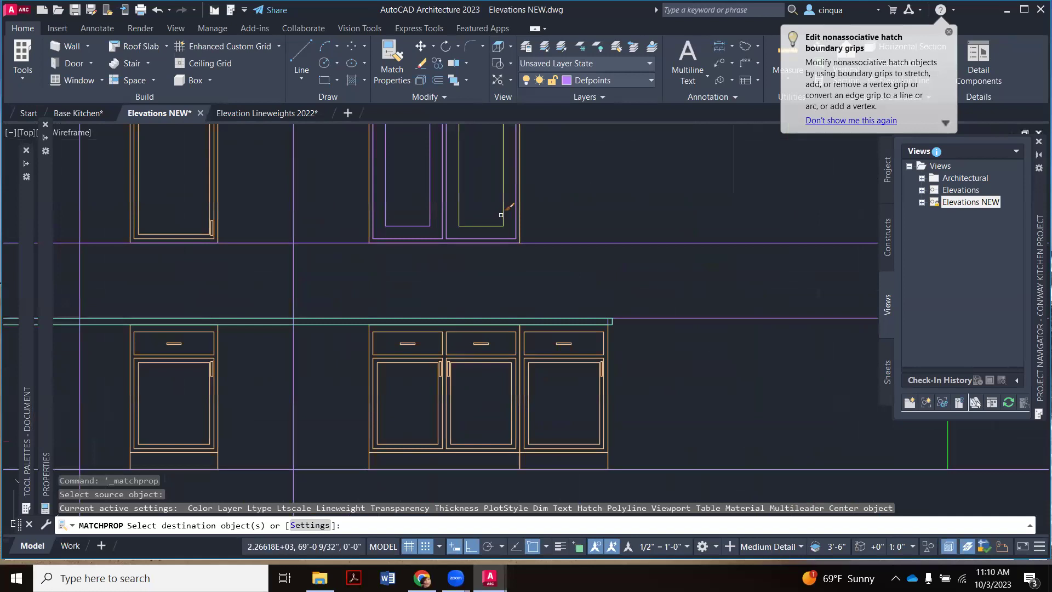
{"action": "scroll", "coordinate": [455, 225], "scroll_direction": "down", "scroll_amount": 5}
{"action": "scroll", "coordinate": [491, 244], "scroll_direction": "up", "scroll_amount": 3}
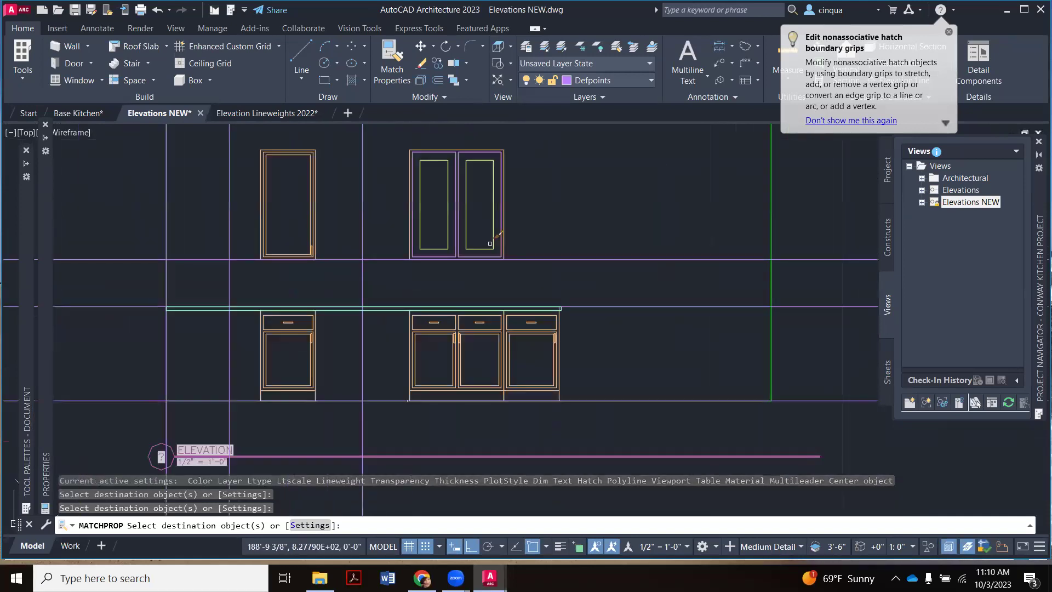
{"action": "key", "text": "Escape"}
{"action": "scroll", "coordinate": [477, 205], "scroll_direction": "up", "scroll_amount": 5}
{"action": "scroll", "coordinate": [554, 253], "scroll_direction": "down", "scroll_amount": 4}
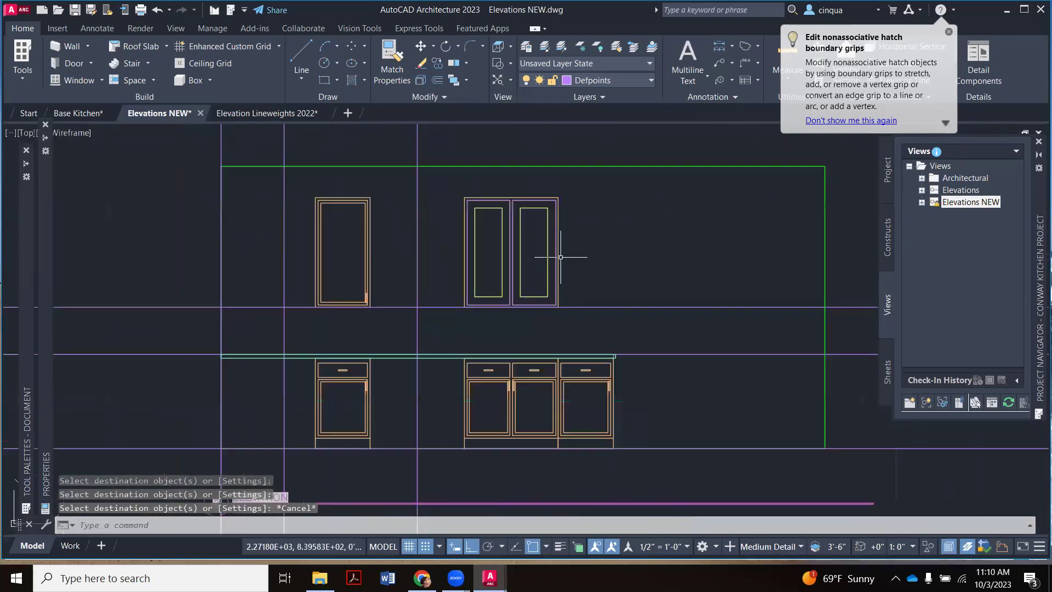
{"action": "scroll", "coordinate": [559, 252], "scroll_direction": "up", "scroll_amount": 4}
{"action": "scroll", "coordinate": [559, 251], "scroll_direction": "down", "scroll_amount": 2}
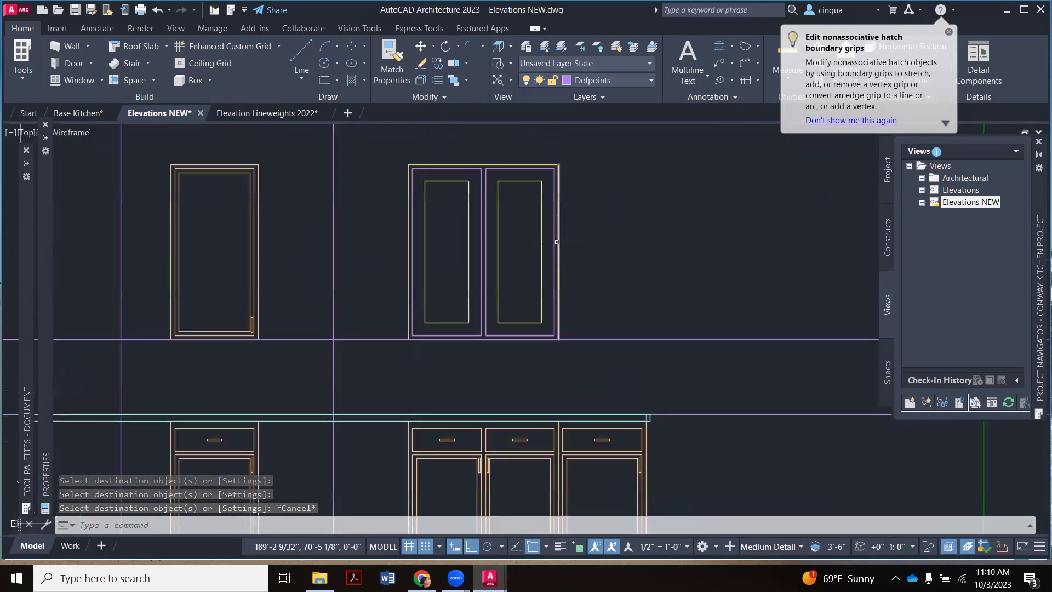
{"action": "mouse_move", "coordinate": [557, 241]}
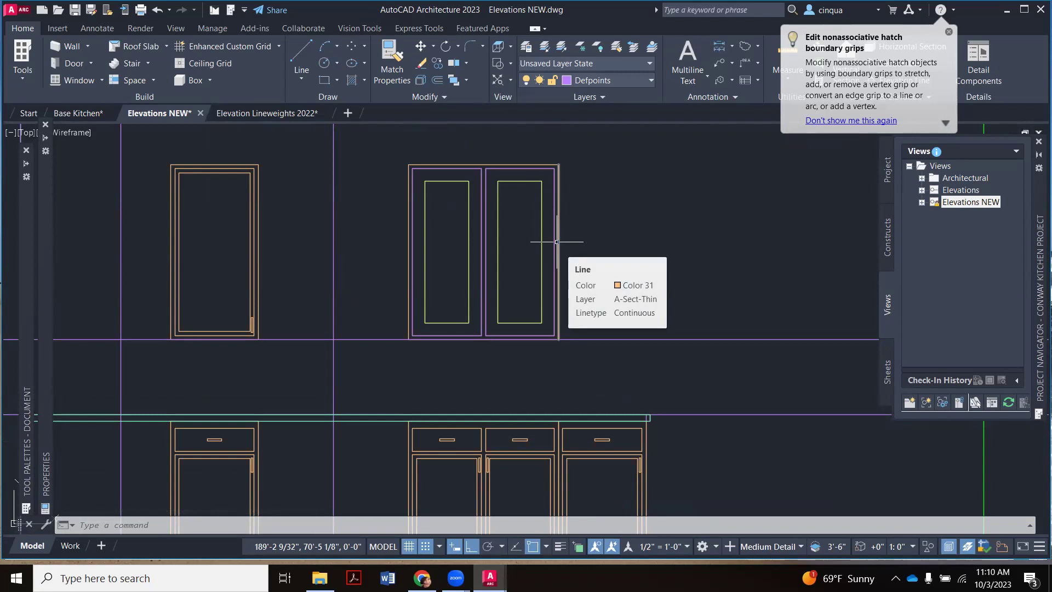
Offset the left and right inner panels 0.5" inward for a second outline.
{"action": "scroll", "coordinate": [520, 193], "scroll_direction": "up", "scroll_amount": 2}
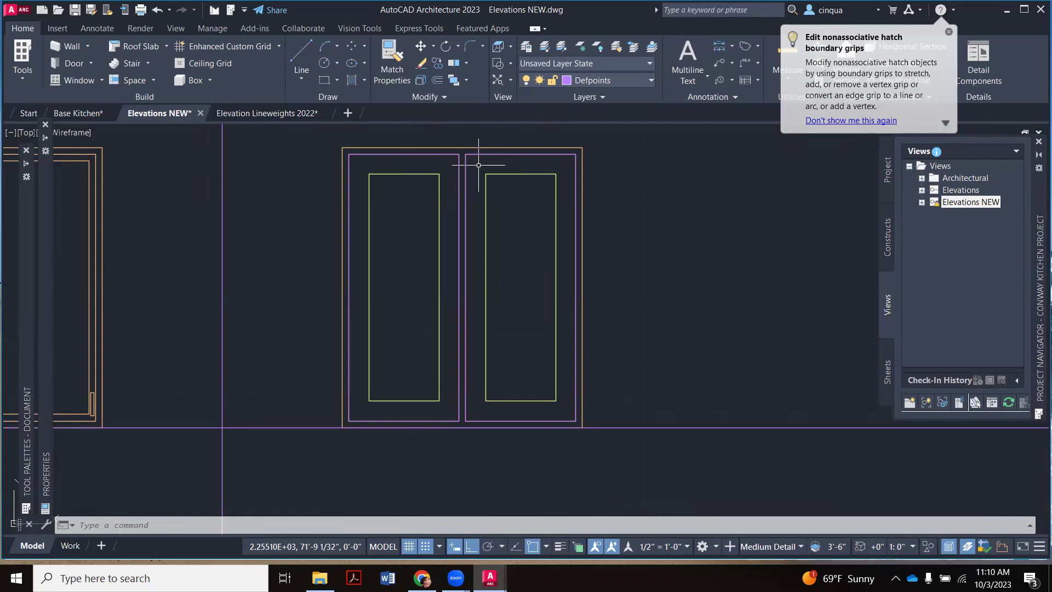
{"action": "type", "text": "o"}
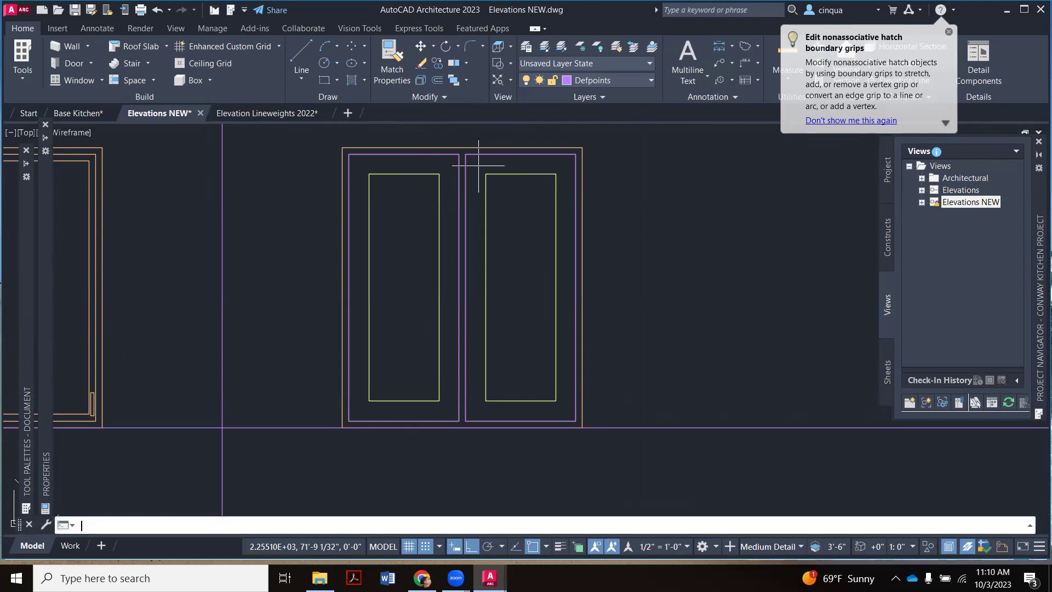
{"action": "key", "text": "Return"}
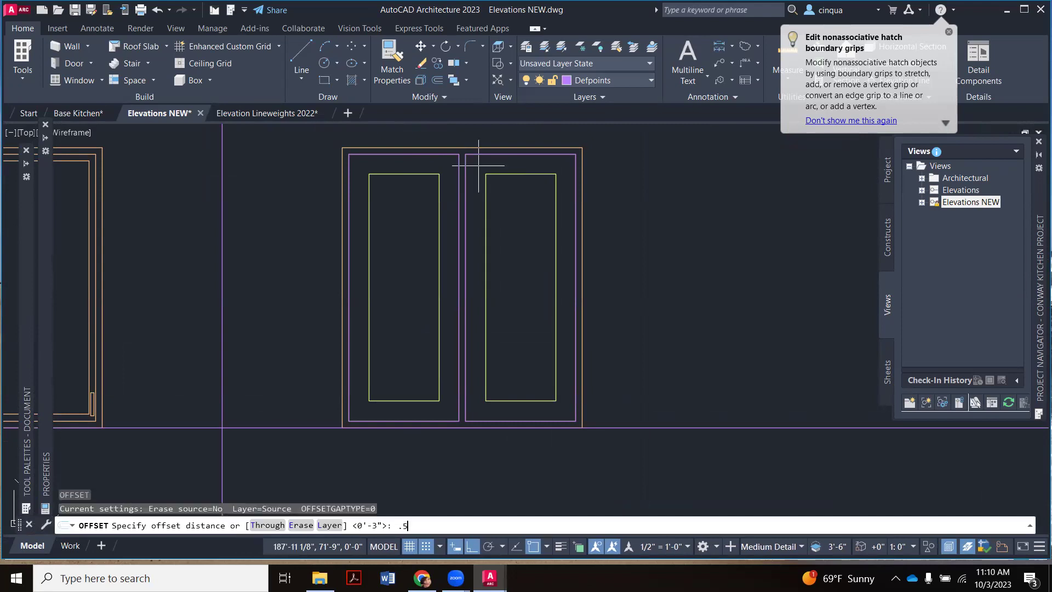
{"action": "key", "text": "Return"}
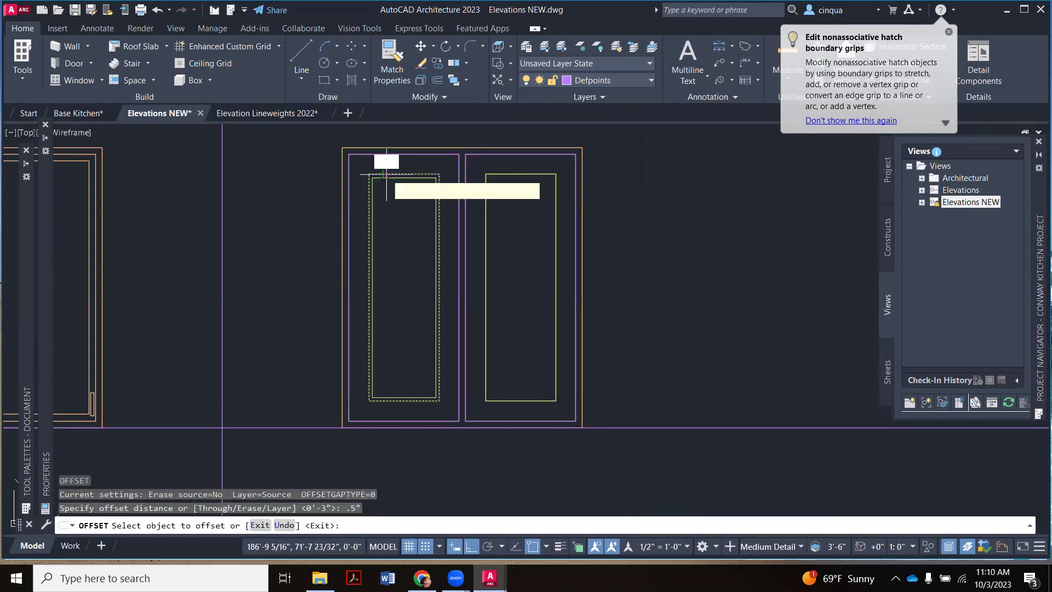
{"action": "left_click", "coordinate": [386, 176]}
{"action": "left_click", "coordinate": [416, 187]}
{"action": "left_click", "coordinate": [501, 176]}
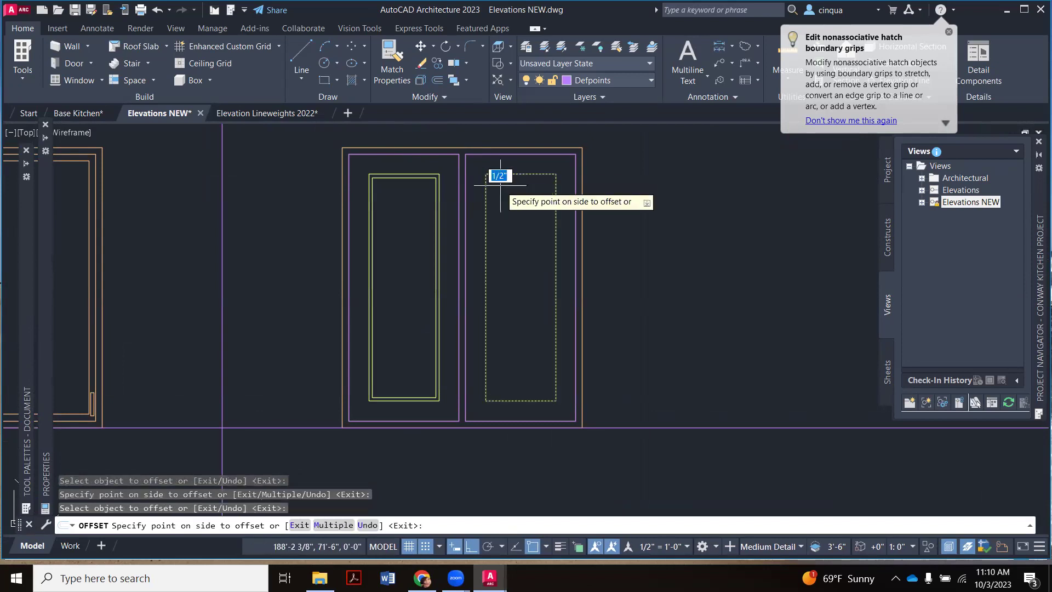
{"action": "left_click", "coordinate": [500, 181]}
{"action": "key", "text": "Escape"}
{"action": "scroll", "coordinate": [568, 229], "scroll_direction": "down", "scroll_amount": 3}
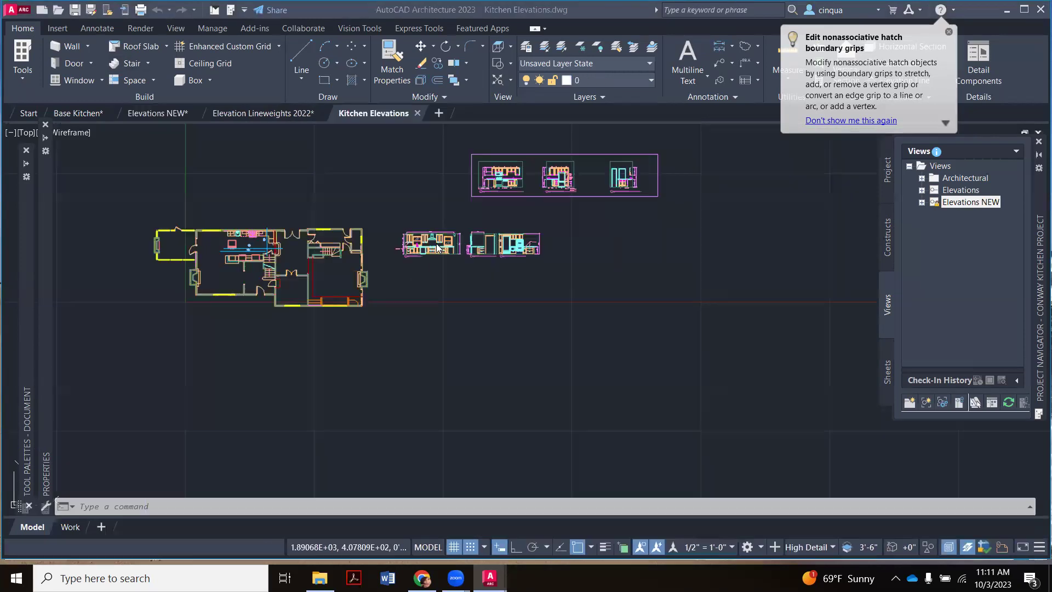
{"action": "scroll", "coordinate": [295, 231], "scroll_direction": "up", "scroll_amount": 2}
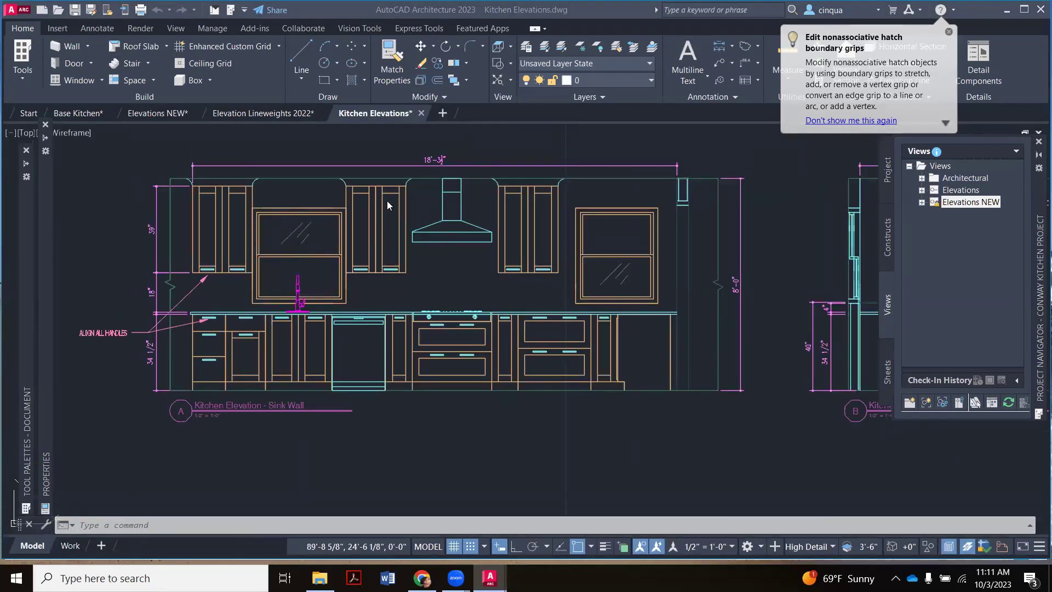
{"action": "scroll", "coordinate": [387, 201], "scroll_direction": "up", "scroll_amount": 4}
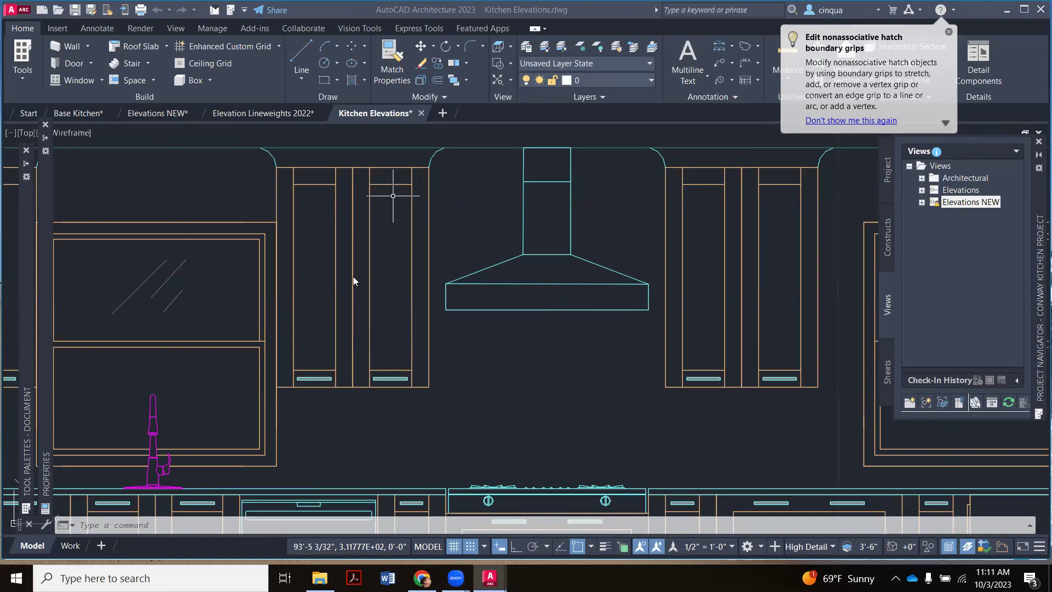
{"action": "scroll", "coordinate": [396, 281], "scroll_direction": "down", "scroll_amount": 5}
{"action": "scroll", "coordinate": [497, 267], "scroll_direction": "up", "scroll_amount": 6}
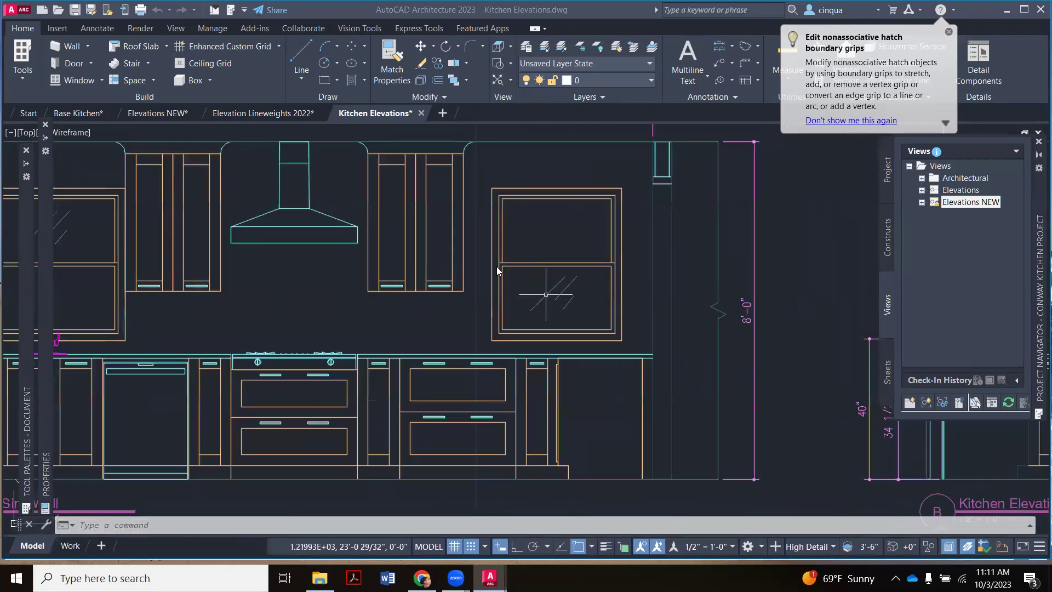
{"action": "scroll", "coordinate": [466, 271], "scroll_direction": "down", "scroll_amount": 3}
{"action": "scroll", "coordinate": [448, 281], "scroll_direction": "up", "scroll_amount": 2}
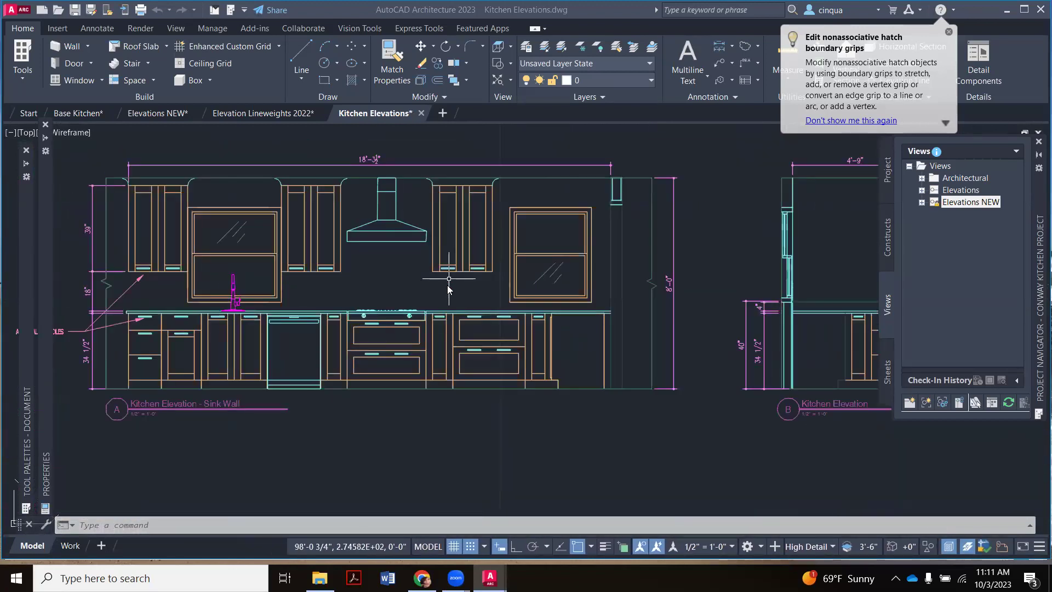
{"action": "scroll", "coordinate": [363, 331], "scroll_direction": "up", "scroll_amount": 3}
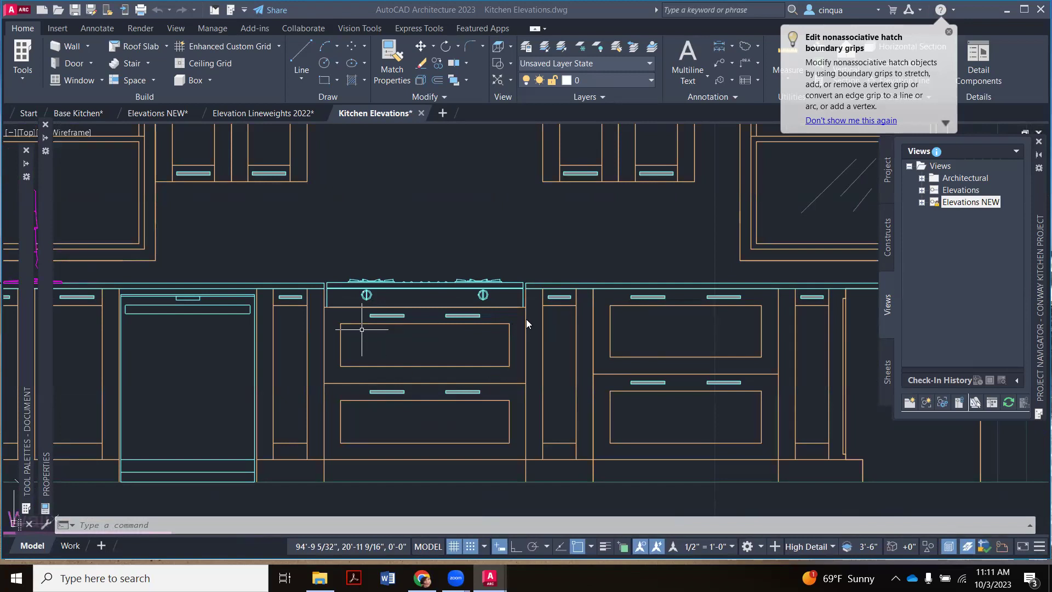
{"action": "scroll", "coordinate": [340, 268], "scroll_direction": "down", "scroll_amount": 2}
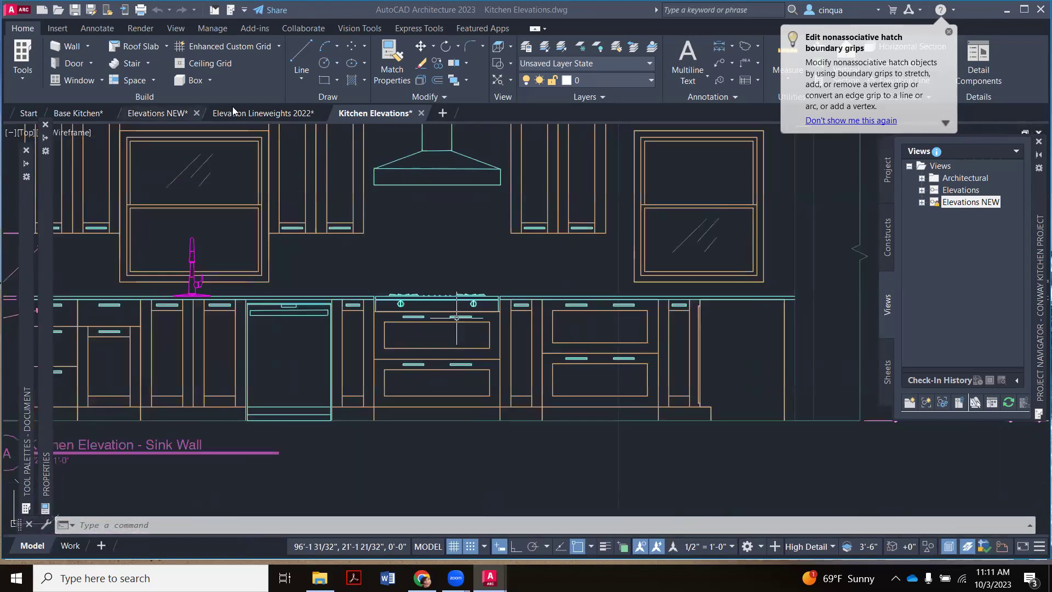
Switch to the Elevations NEW drawing and zoom to the single upper cabinet.
{"action": "left_click", "coordinate": [166, 112]}
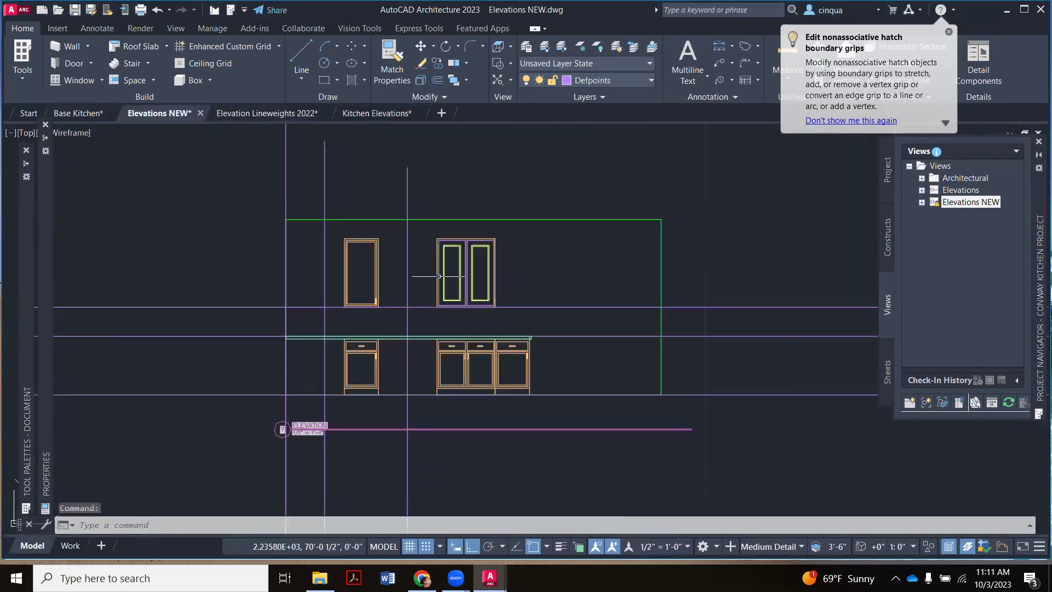
{"action": "scroll", "coordinate": [440, 276], "scroll_direction": "up", "scroll_amount": 3}
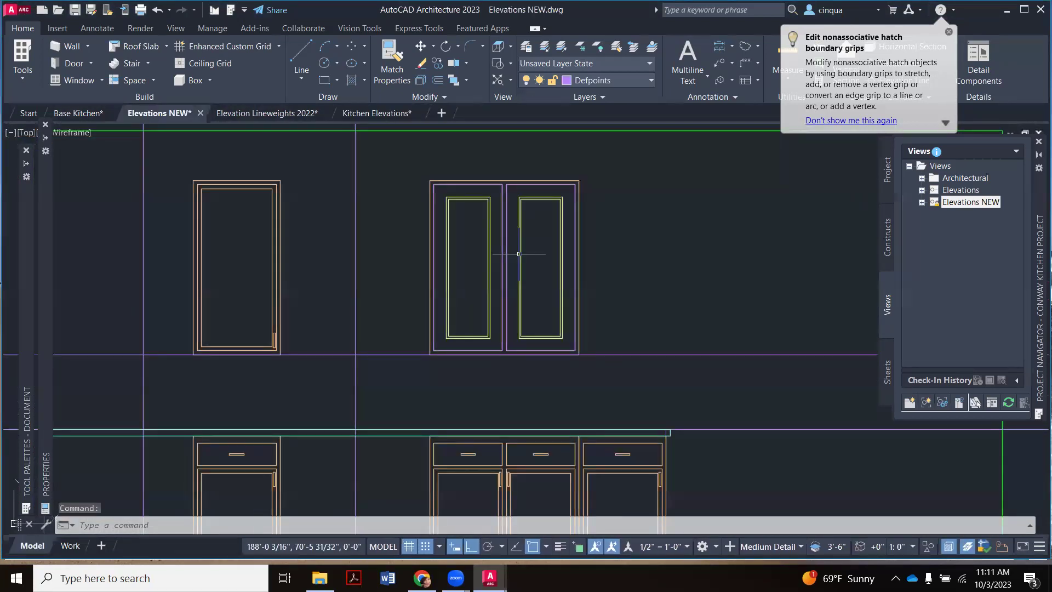
{"action": "scroll", "coordinate": [422, 222], "scroll_direction": "up", "scroll_amount": 1}
{"action": "scroll", "coordinate": [564, 209], "scroll_direction": "down", "scroll_amount": 4}
{"action": "scroll", "coordinate": [409, 204], "scroll_direction": "up", "scroll_amount": 3}
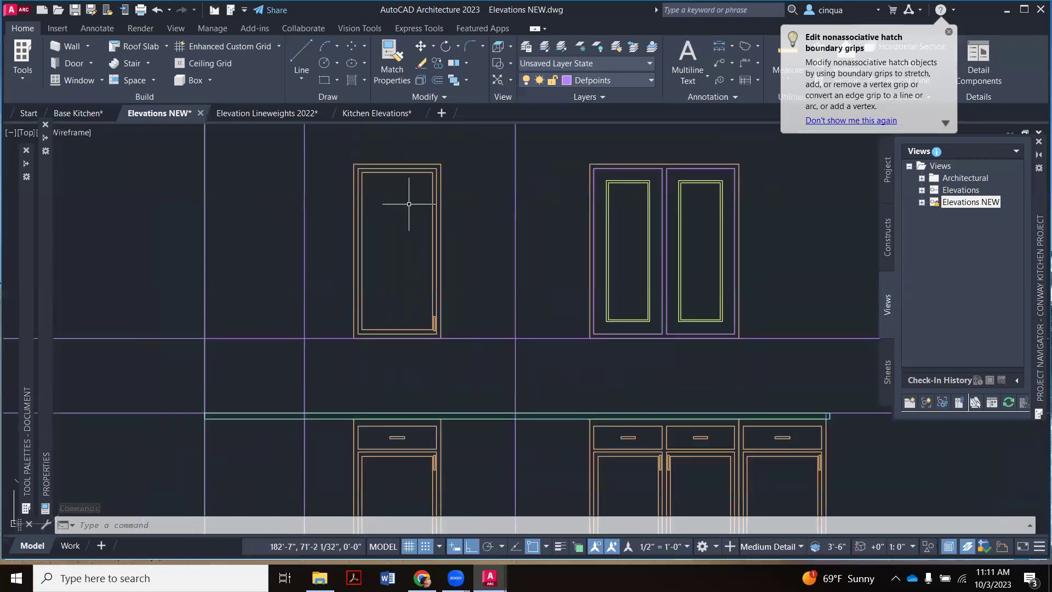
{"action": "scroll", "coordinate": [423, 160], "scroll_direction": "up", "scroll_amount": 1}
{"action": "scroll", "coordinate": [443, 167], "scroll_direction": "up", "scroll_amount": 2}
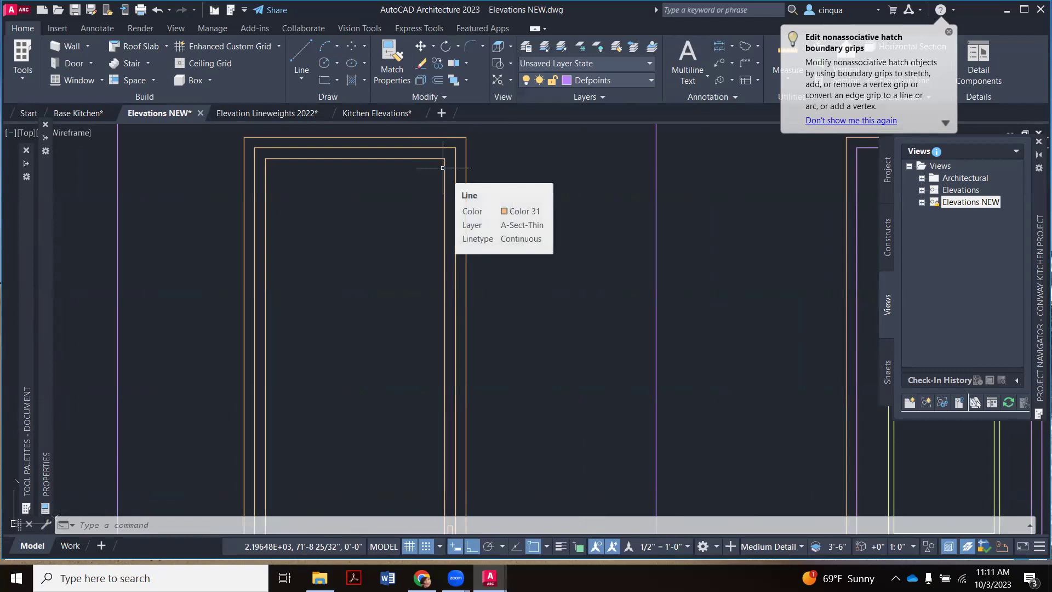
{"action": "scroll", "coordinate": [463, 140], "scroll_direction": "up", "scroll_amount": 2}
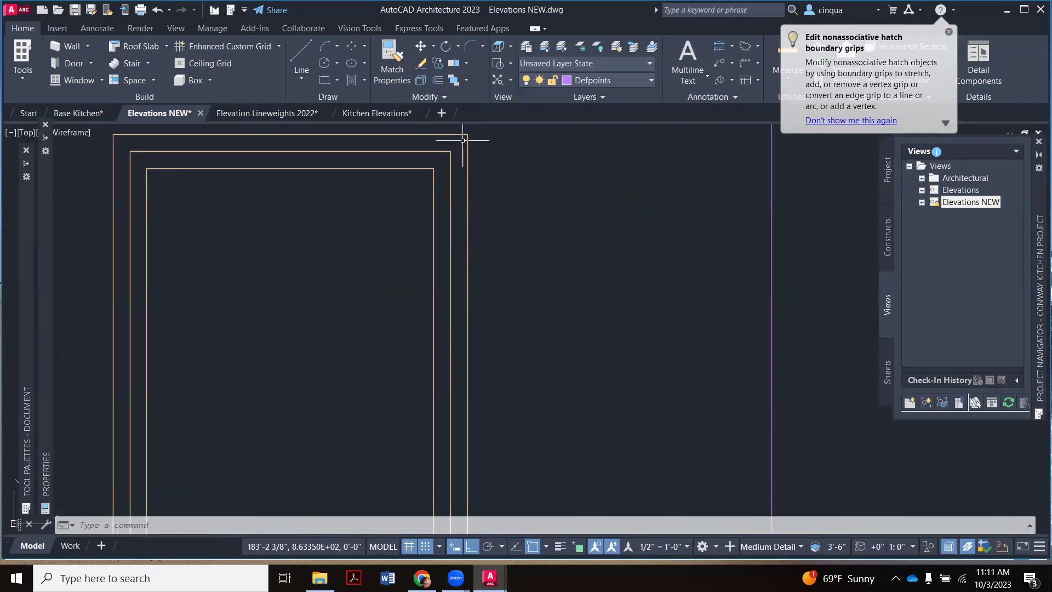
Erase the single upper door's inner lines, handle and hatch with a crossing window.
{"action": "left_click", "coordinate": [463, 141]}
{"action": "scroll", "coordinate": [388, 193], "scroll_direction": "down", "scroll_amount": 2}
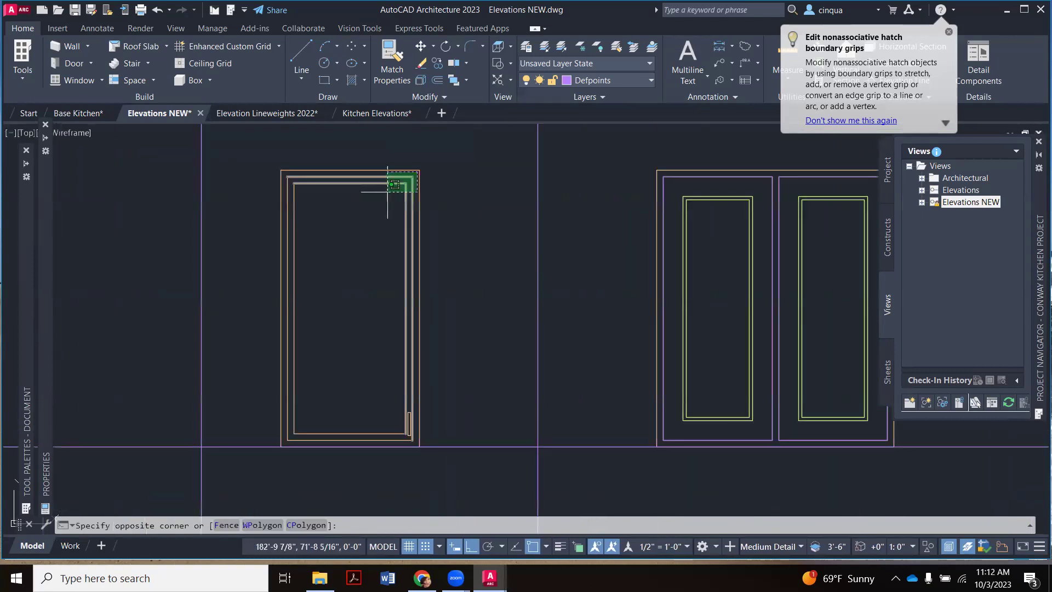
{"action": "left_click", "coordinate": [288, 440]}
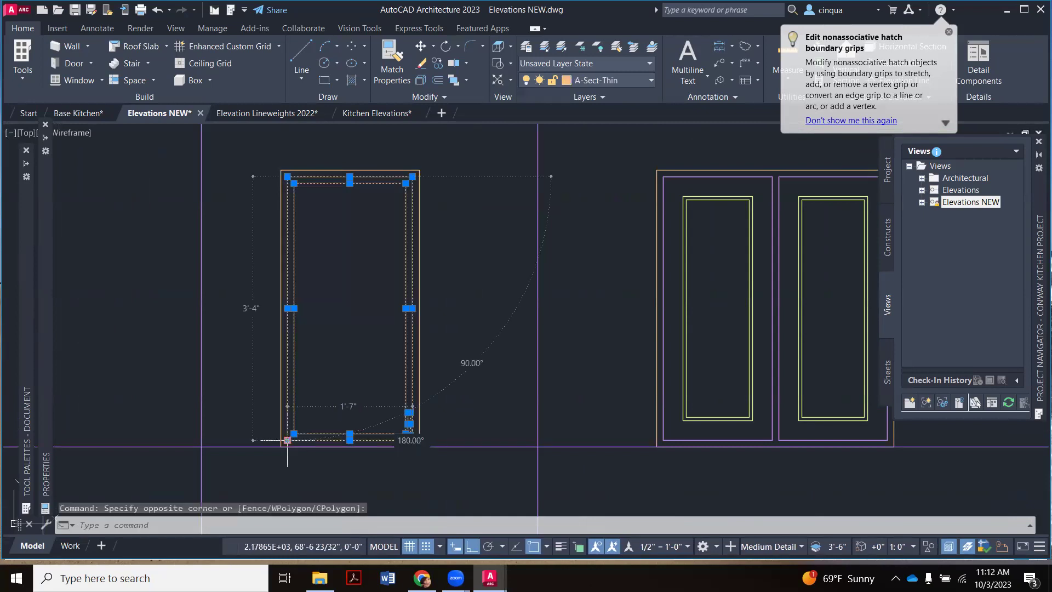
{"action": "key", "text": "Delete"}
Start a line at the top of the double doors, then cancel it.
{"action": "scroll", "coordinate": [353, 241], "scroll_direction": "down", "scroll_amount": 3}
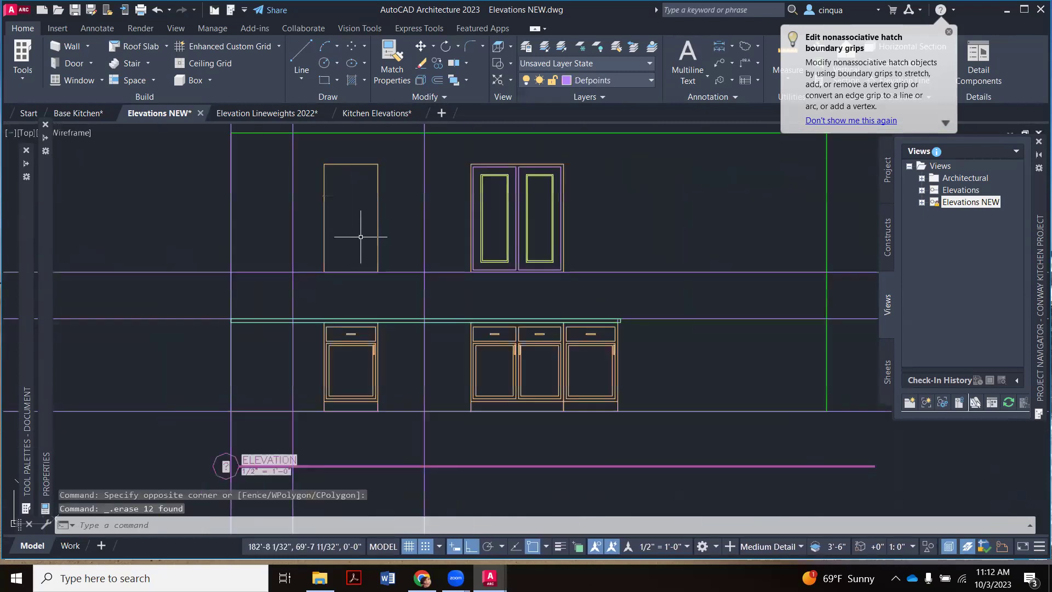
{"action": "scroll", "coordinate": [359, 236], "scroll_direction": "up", "scroll_amount": 2}
{"action": "scroll", "coordinate": [360, 200], "scroll_direction": "up", "scroll_amount": 2}
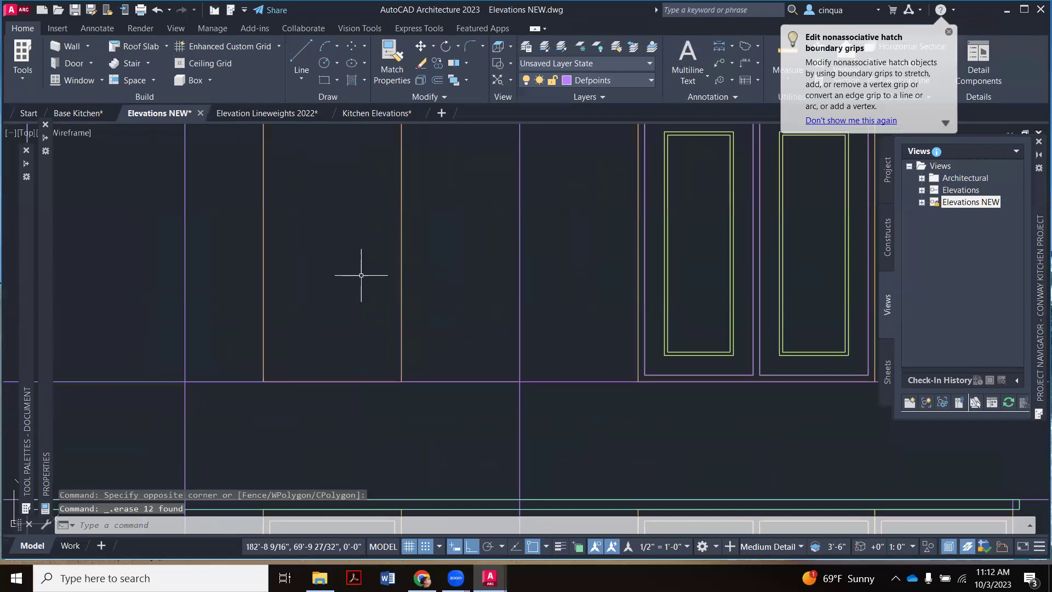
{"action": "scroll", "coordinate": [362, 275], "scroll_direction": "down", "scroll_amount": 2}
{"action": "scroll", "coordinate": [488, 199], "scroll_direction": "up", "scroll_amount": 3}
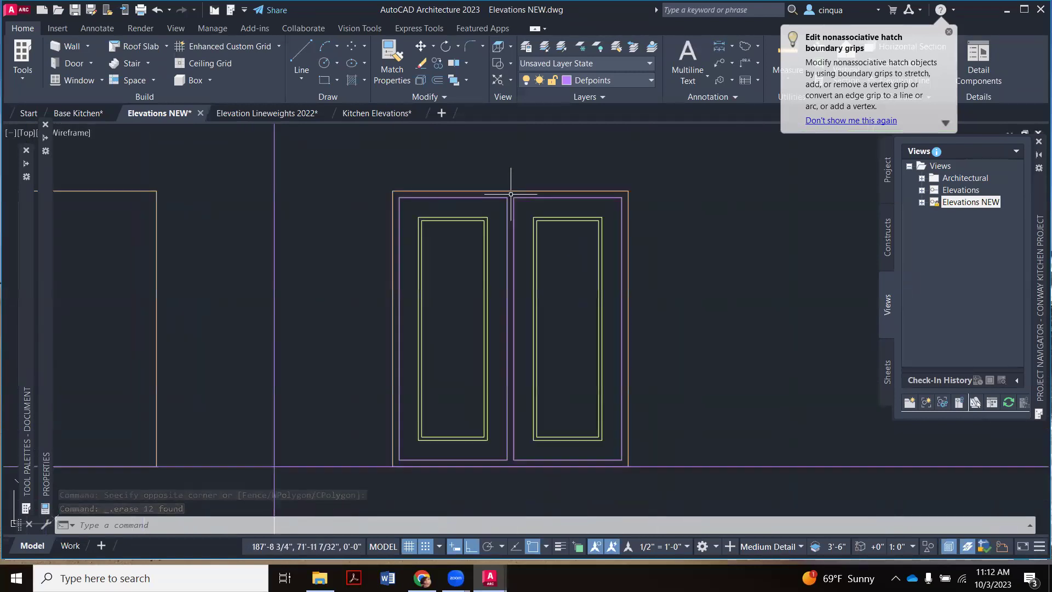
{"action": "type", "text": "l"}
{"action": "key", "text": "Return"}
{"action": "scroll", "coordinate": [516, 197], "scroll_direction": "up", "scroll_amount": 4}
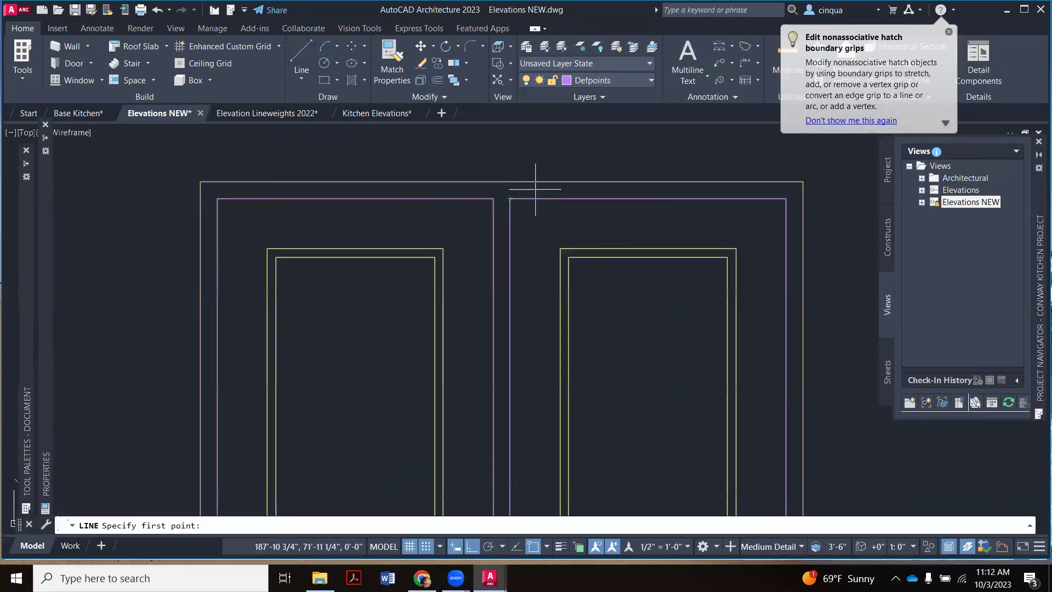
{"action": "left_click", "coordinate": [501, 165]}
{"action": "scroll", "coordinate": [482, 230], "scroll_direction": "down", "scroll_amount": 3}
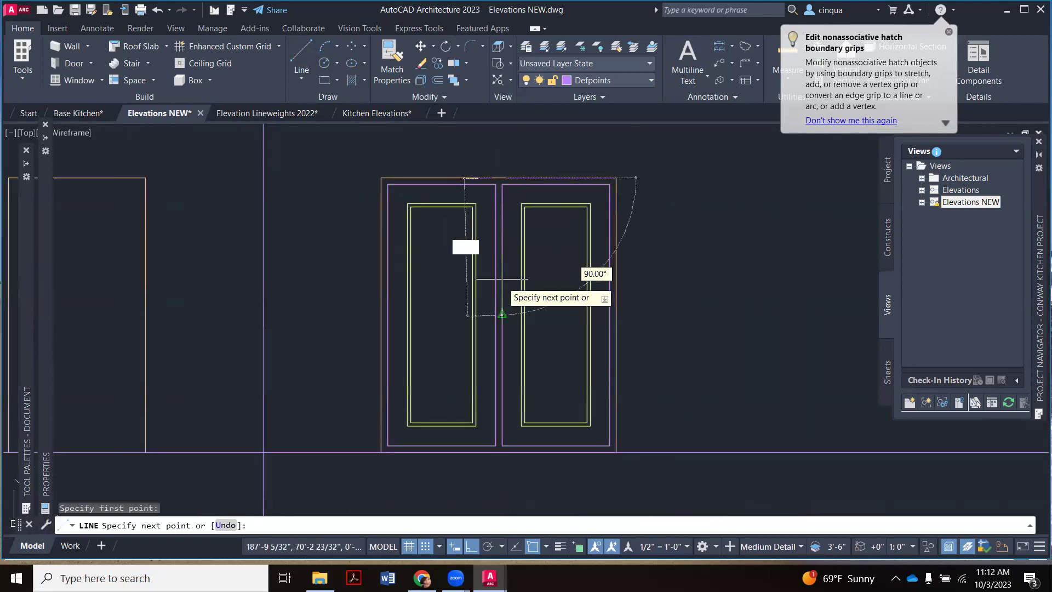
{"action": "scroll", "coordinate": [501, 384], "scroll_direction": "up", "scroll_amount": 5}
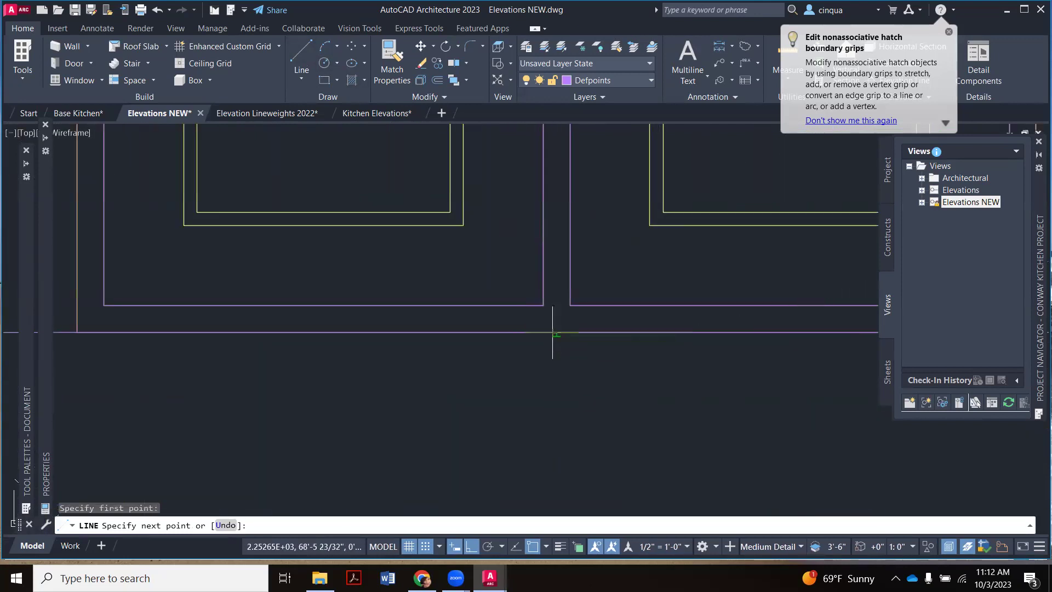
{"action": "scroll", "coordinate": [552, 332], "scroll_direction": "down", "scroll_amount": 3}
{"action": "key", "text": "Escape"}
Erase the lower panel line ends and the double doors' inner panel rectangles.
{"action": "left_click", "coordinate": [646, 265]}
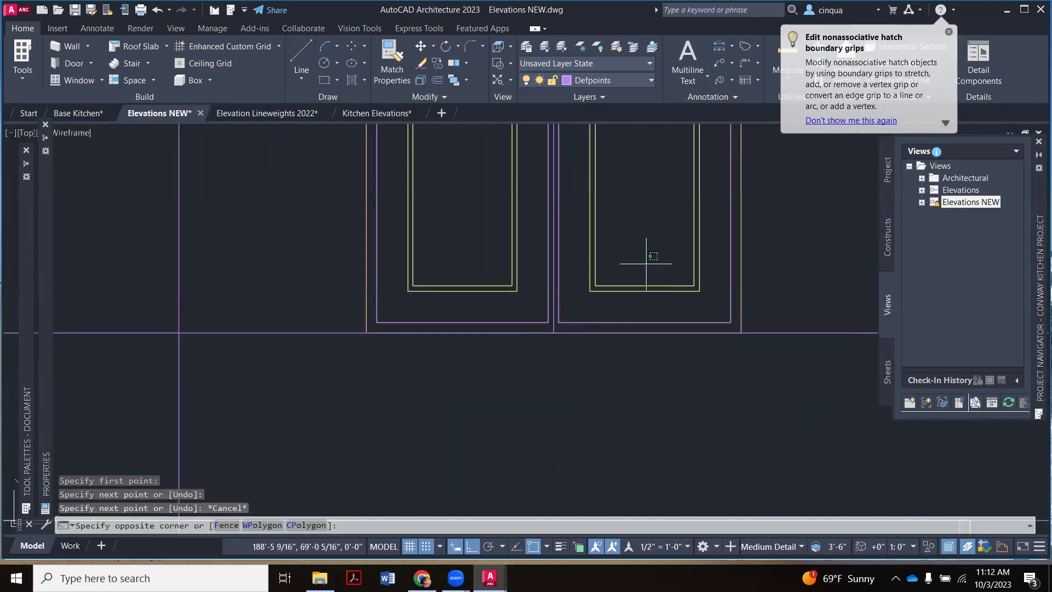
{"action": "left_click", "coordinate": [608, 329]}
{"action": "key", "text": "Delete"}
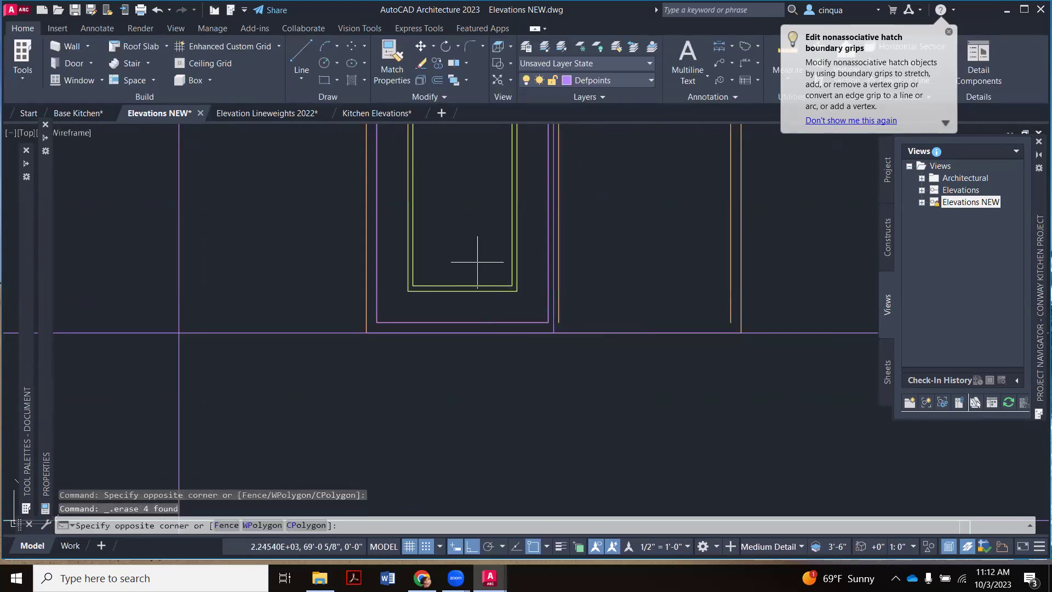
{"action": "left_click", "coordinate": [443, 327]}
{"action": "key", "text": "Delete"}
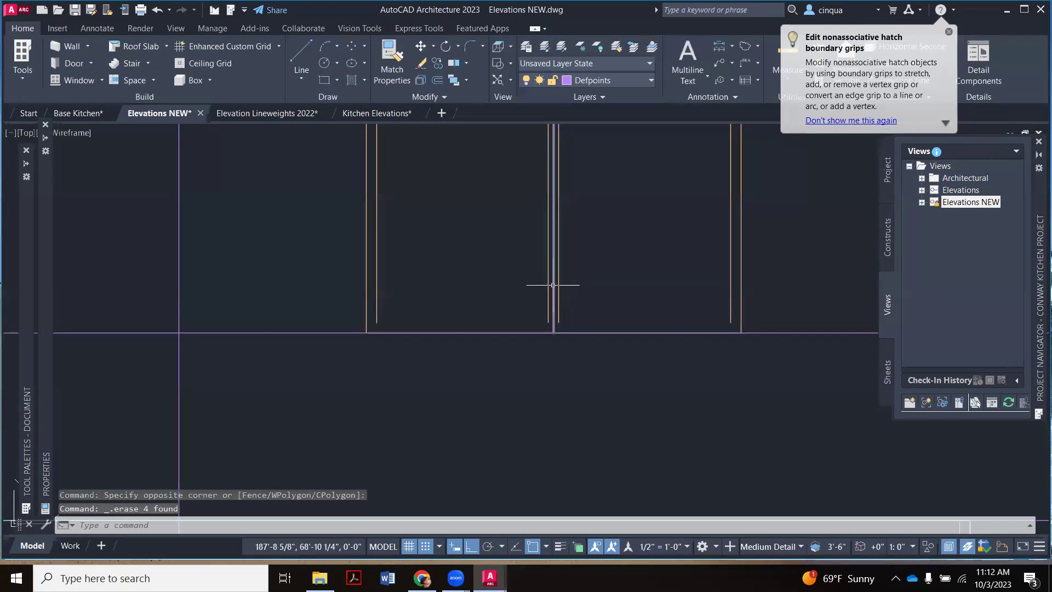
Erase the three leftover vertical panel lines from the double doors.
{"action": "left_click", "coordinate": [549, 284]}
{"action": "key", "text": "Delete"}
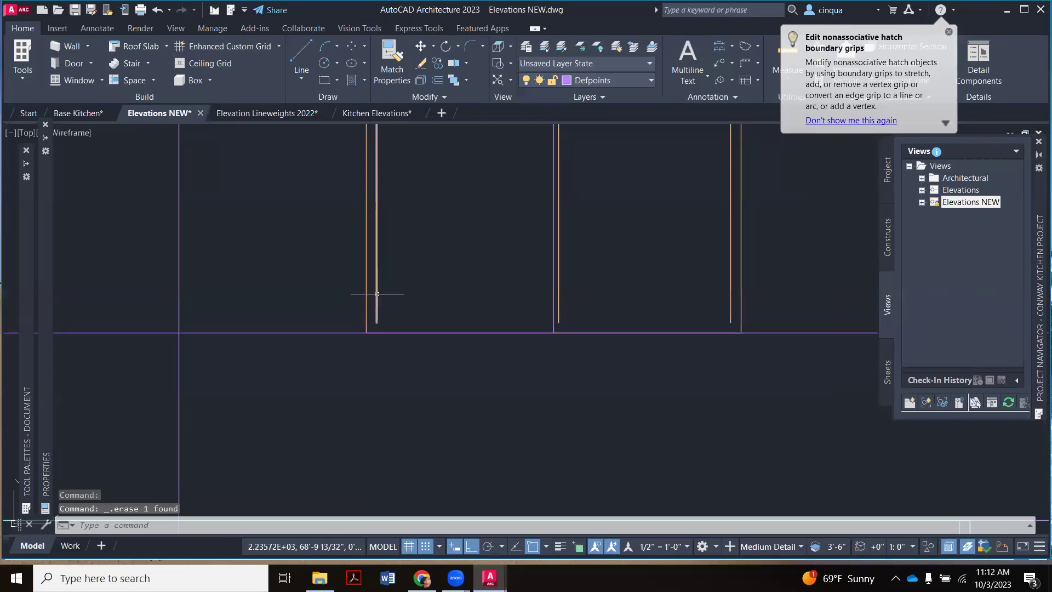
{"action": "left_click", "coordinate": [377, 294]}
{"action": "key", "text": "Delete"}
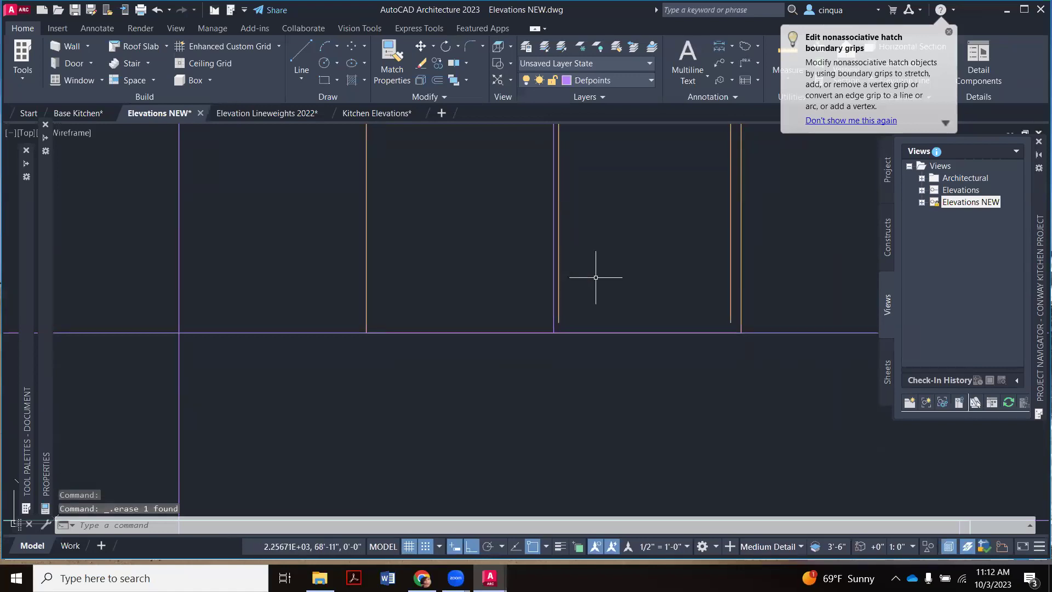
{"action": "left_click", "coordinate": [558, 273]}
{"action": "key", "text": "Delete"}
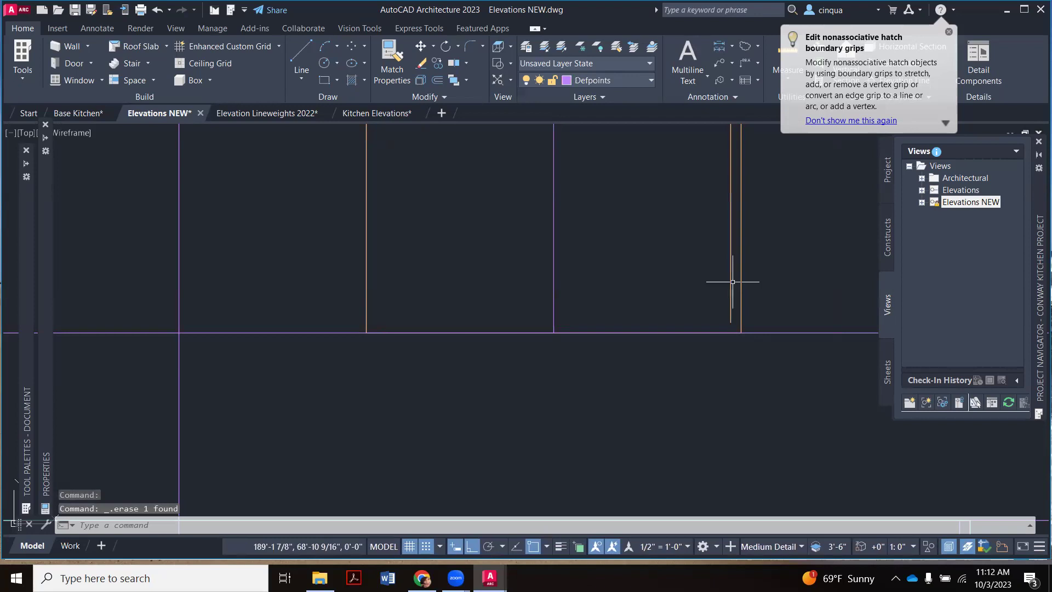
{"action": "left_click", "coordinate": [731, 284]}
{"action": "scroll", "coordinate": [611, 298], "scroll_direction": "down", "scroll_amount": 3}
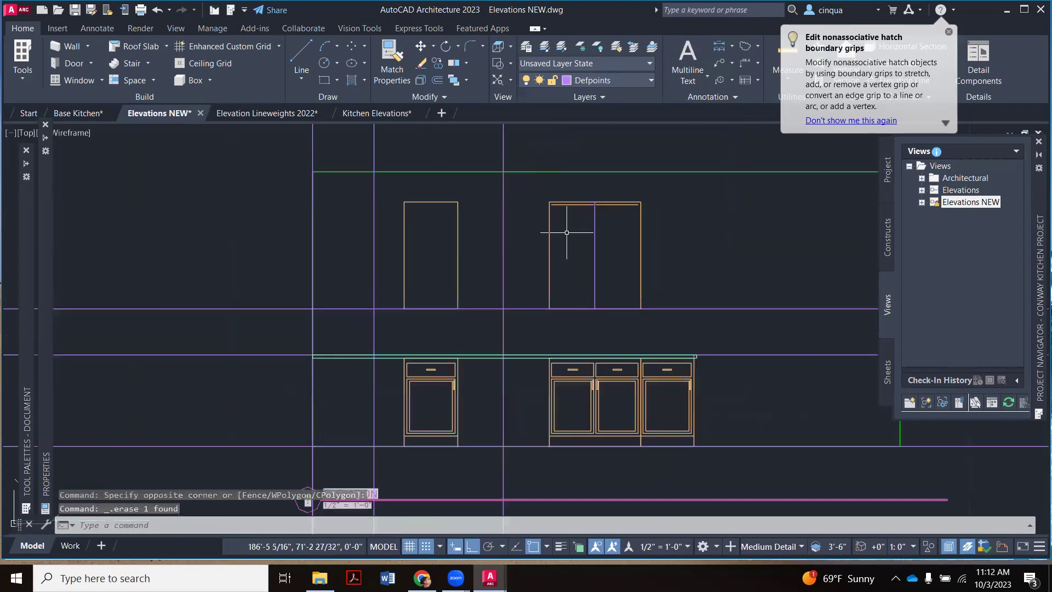
{"action": "scroll", "coordinate": [567, 233], "scroll_direction": "up", "scroll_amount": 4}
Delete the double cabinet's duplicate top edge, then cancel a Match Properties attempt on the upper cabinets.
{"action": "left_click", "coordinate": [603, 199]}
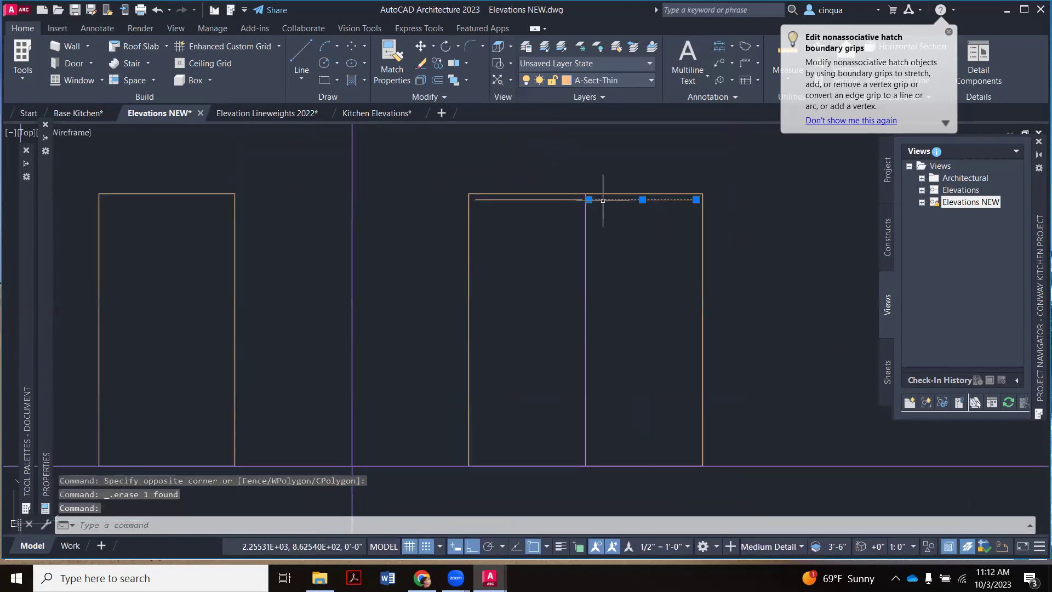
{"action": "key", "text": "Delete"}
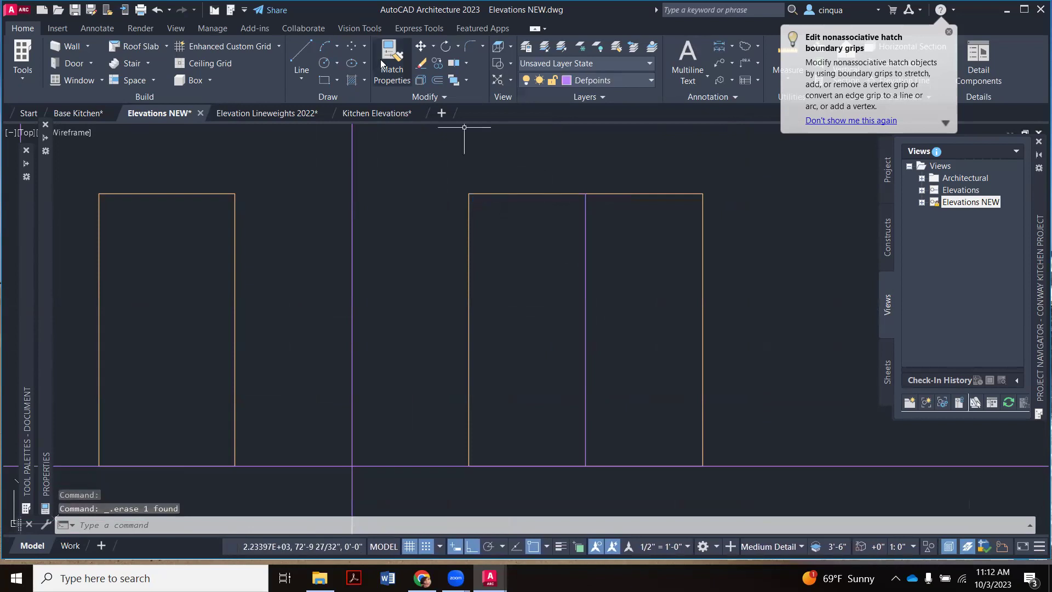
{"action": "left_click", "coordinate": [392, 63]}
{"action": "scroll", "coordinate": [364, 169], "scroll_direction": "down", "scroll_amount": 3}
{"action": "scroll", "coordinate": [585, 236], "scroll_direction": "up", "scroll_amount": 2}
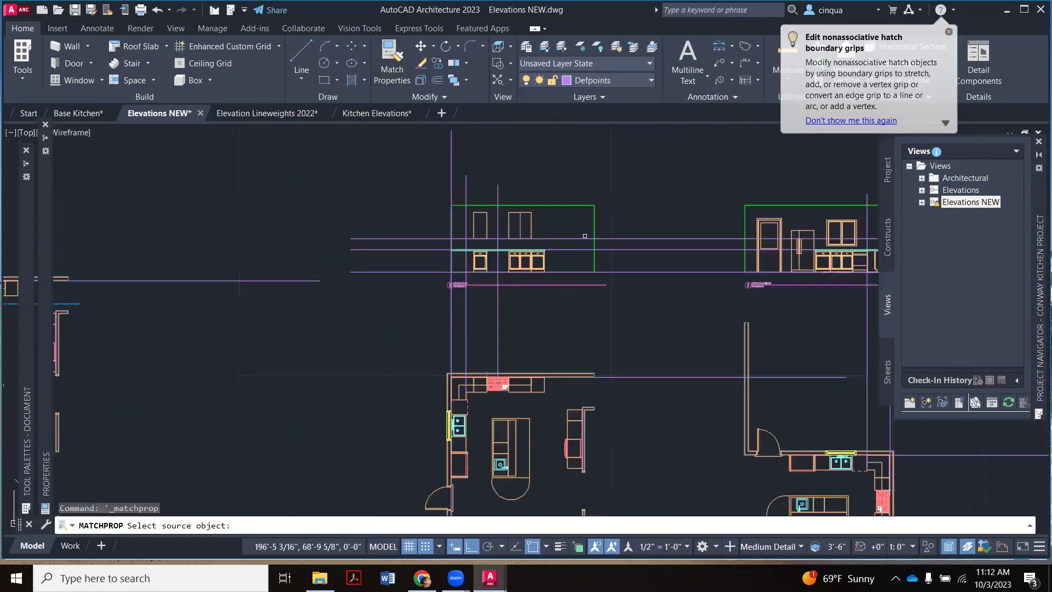
{"action": "scroll", "coordinate": [580, 230], "scroll_direction": "down", "scroll_amount": 3}
{"action": "scroll", "coordinate": [882, 195], "scroll_direction": "up", "scroll_amount": 1}
{"action": "scroll", "coordinate": [882, 194], "scroll_direction": "down", "scroll_amount": 1}
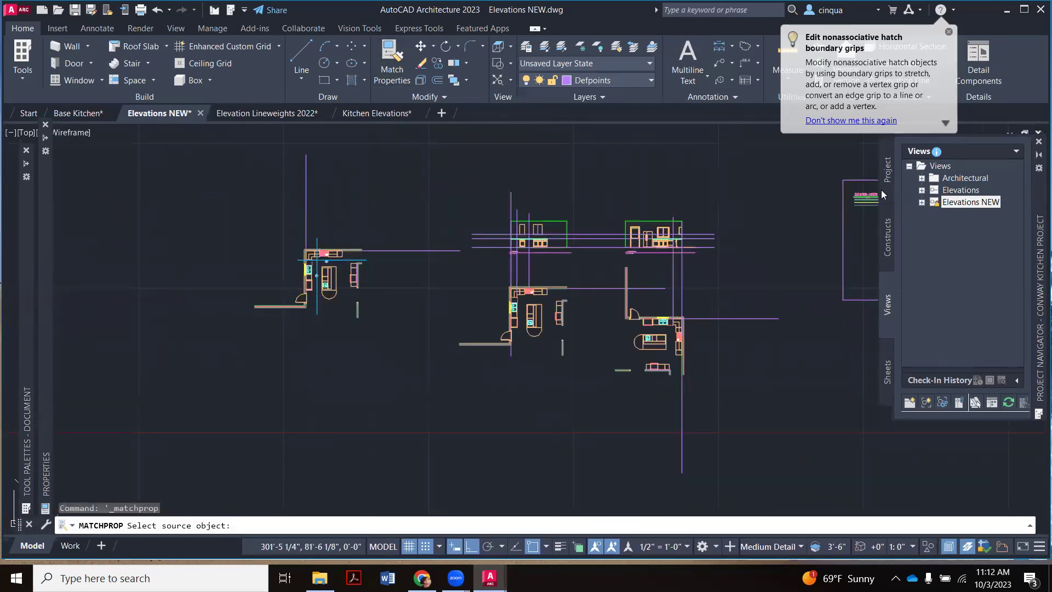
{"action": "scroll", "coordinate": [865, 201], "scroll_direction": "up", "scroll_amount": 4}
{"action": "left_click", "coordinate": [864, 206]}
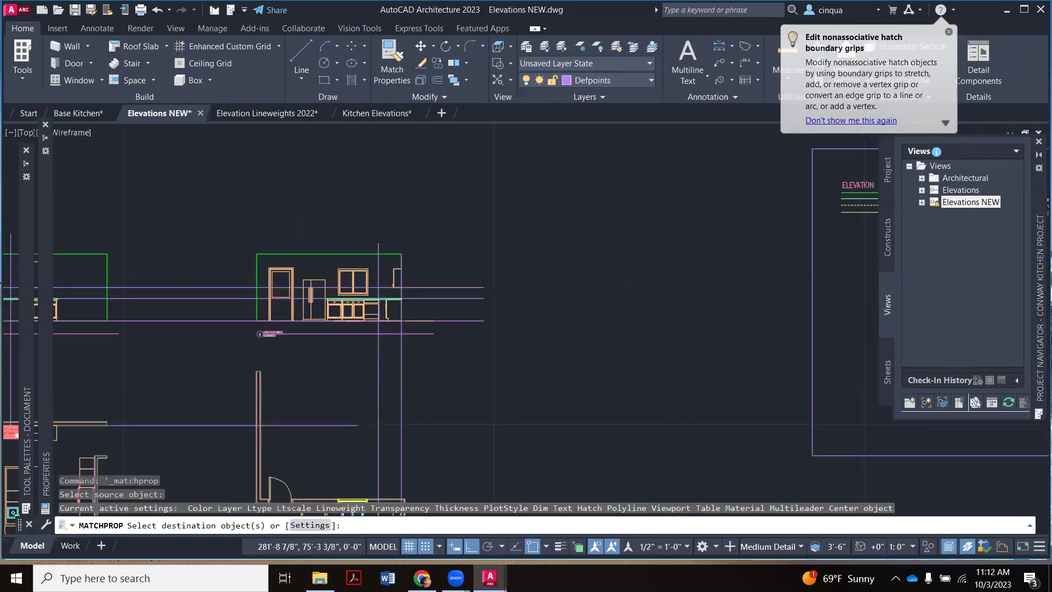
{"action": "scroll", "coordinate": [636, 248], "scroll_direction": "down", "scroll_amount": 2}
{"action": "scroll", "coordinate": [636, 248], "scroll_direction": "up", "scroll_amount": 3}
{"action": "left_click", "coordinate": [635, 248]}
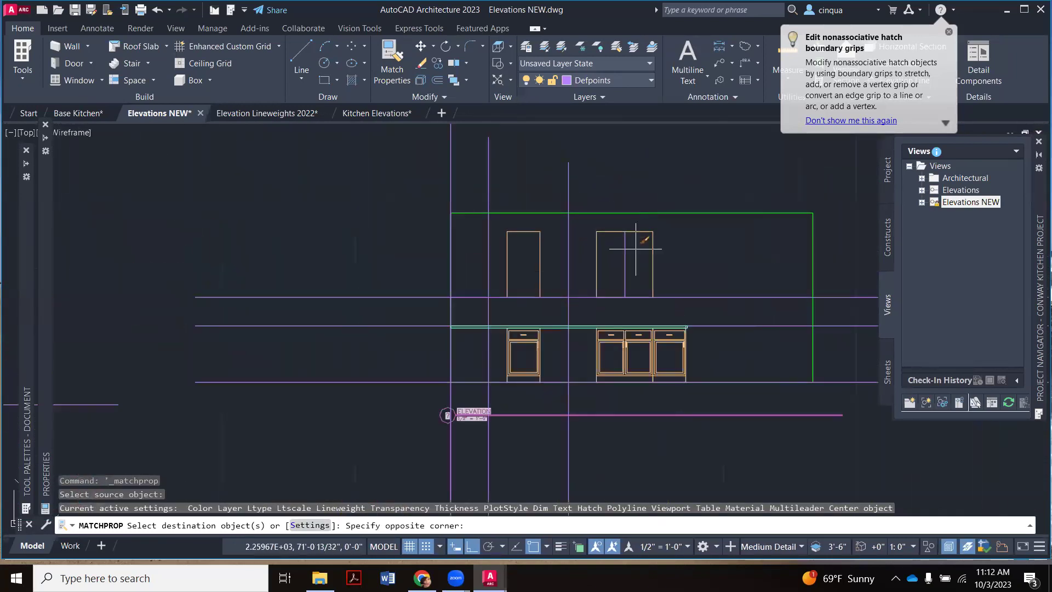
{"action": "left_click", "coordinate": [622, 262]}
{"action": "key", "text": "Escape"}
{"action": "scroll", "coordinate": [637, 276], "scroll_direction": "up", "scroll_amount": 4}
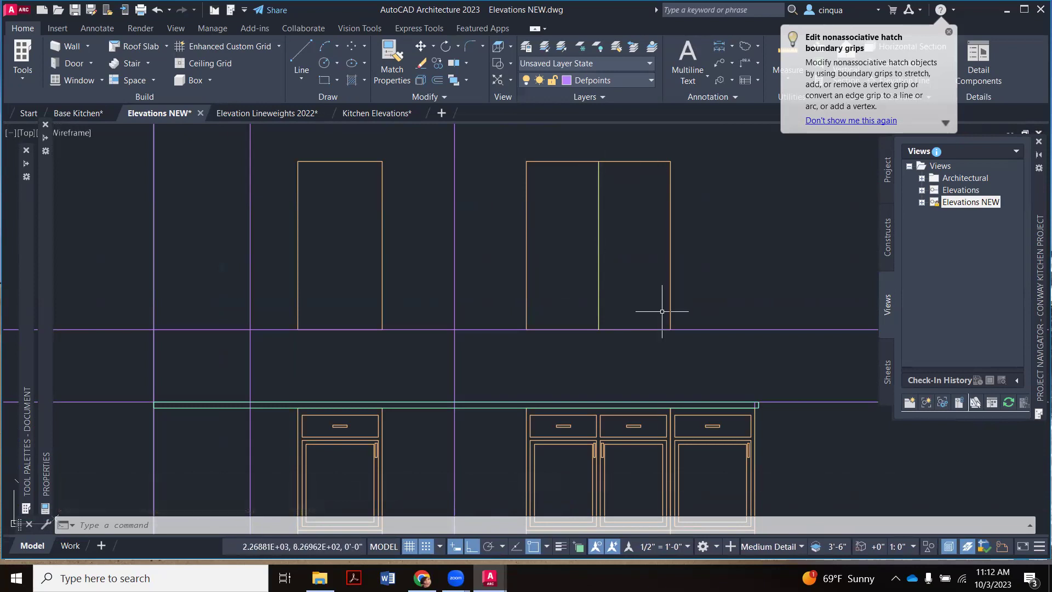
{"action": "scroll", "coordinate": [550, 250], "scroll_direction": "down", "scroll_amount": 2}
{"action": "scroll", "coordinate": [683, 276], "scroll_direction": "up", "scroll_amount": 2}
{"action": "scroll", "coordinate": [603, 258], "scroll_direction": "down", "scroll_amount": 2}
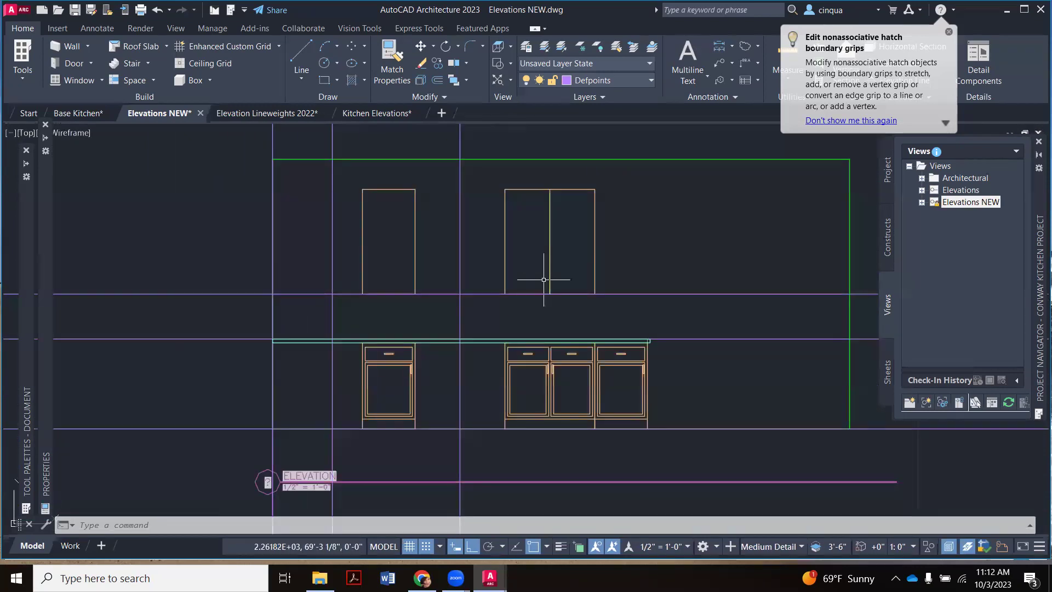
{"action": "scroll", "coordinate": [494, 294], "scroll_direction": "down", "scroll_amount": 2}
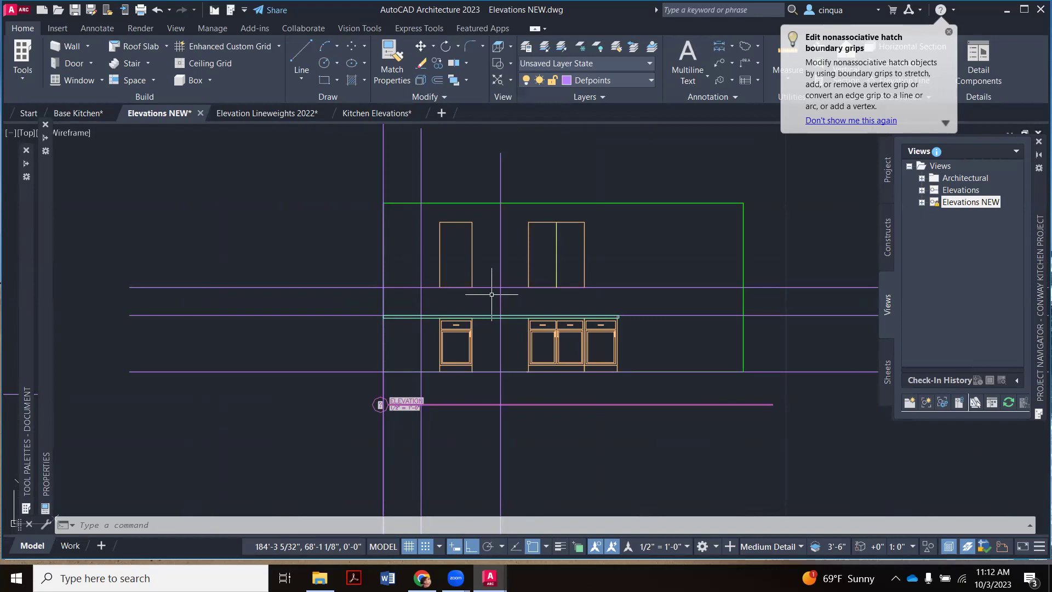
{"action": "scroll", "coordinate": [581, 283], "scroll_direction": "down", "scroll_amount": 3}
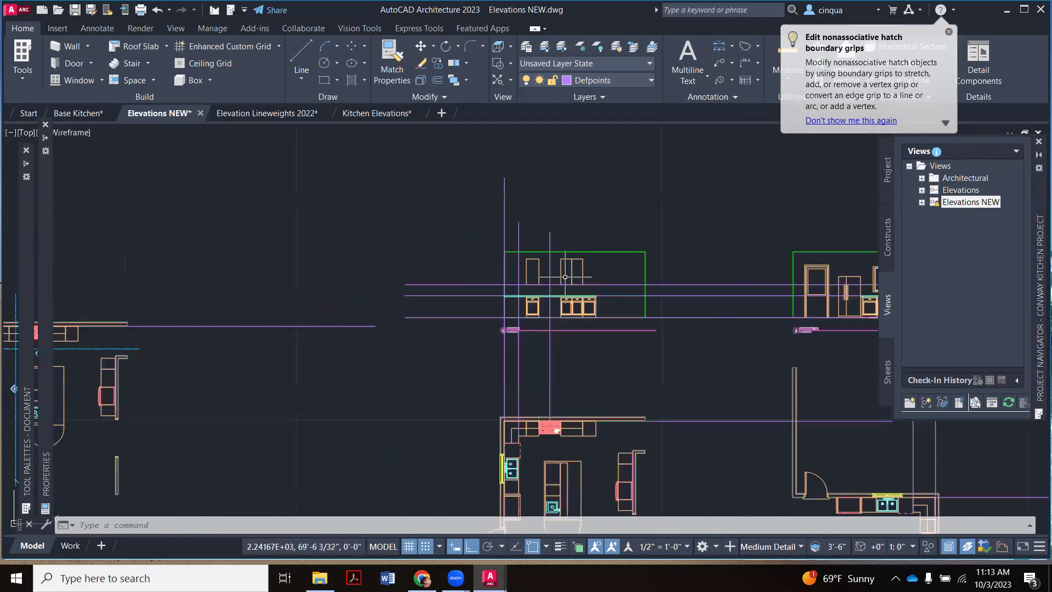
{"action": "scroll", "coordinate": [565, 277], "scroll_direction": "up", "scroll_amount": 2}
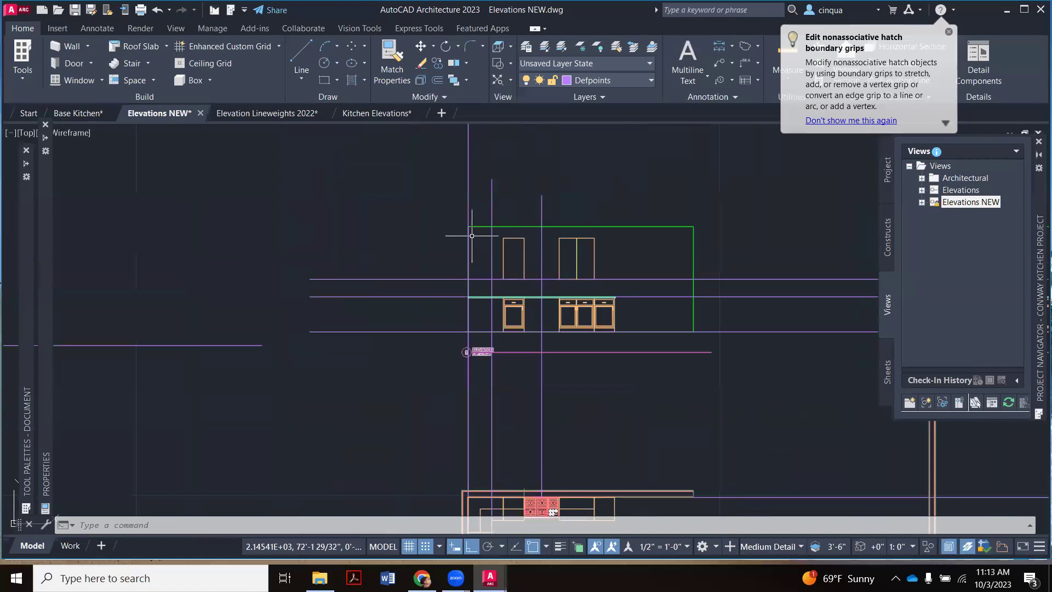
{"action": "scroll", "coordinate": [485, 238], "scroll_direction": "down", "scroll_amount": 4}
{"action": "scroll", "coordinate": [702, 257], "scroll_direction": "up", "scroll_amount": 2}
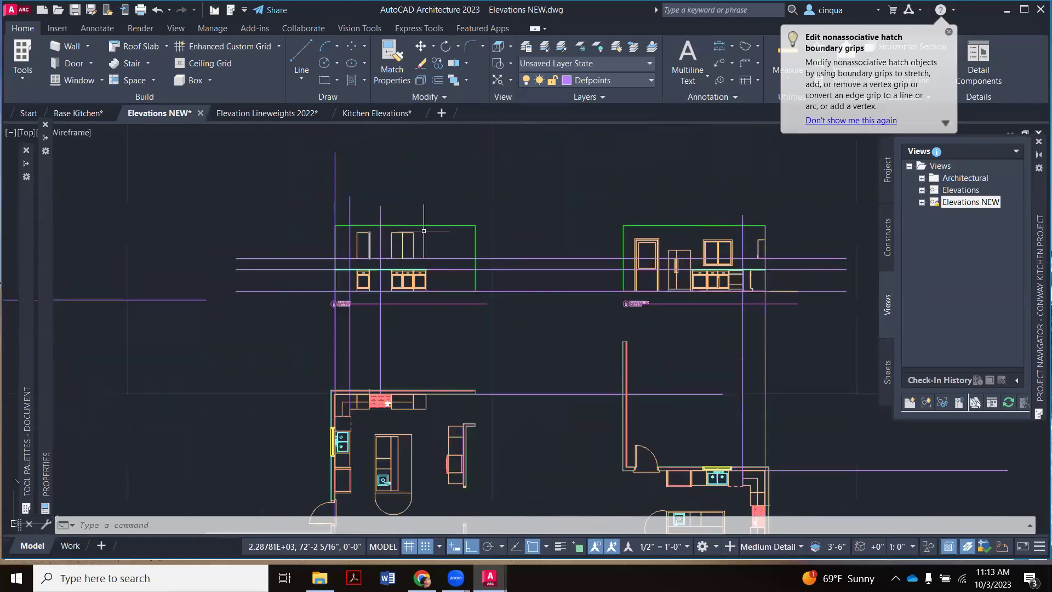
{"action": "scroll", "coordinate": [429, 235], "scroll_direction": "up", "scroll_amount": 3}
{"action": "scroll", "coordinate": [428, 235], "scroll_direction": "down", "scroll_amount": 3}
{"action": "scroll", "coordinate": [419, 273], "scroll_direction": "up", "scroll_amount": 3}
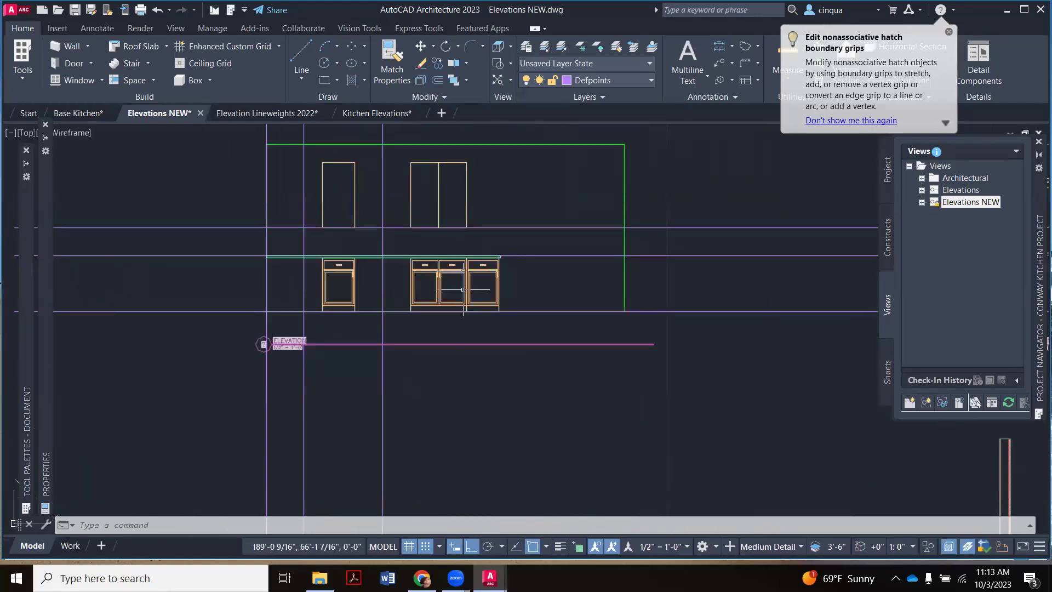
{"action": "scroll", "coordinate": [463, 296], "scroll_direction": "up", "scroll_amount": 5}
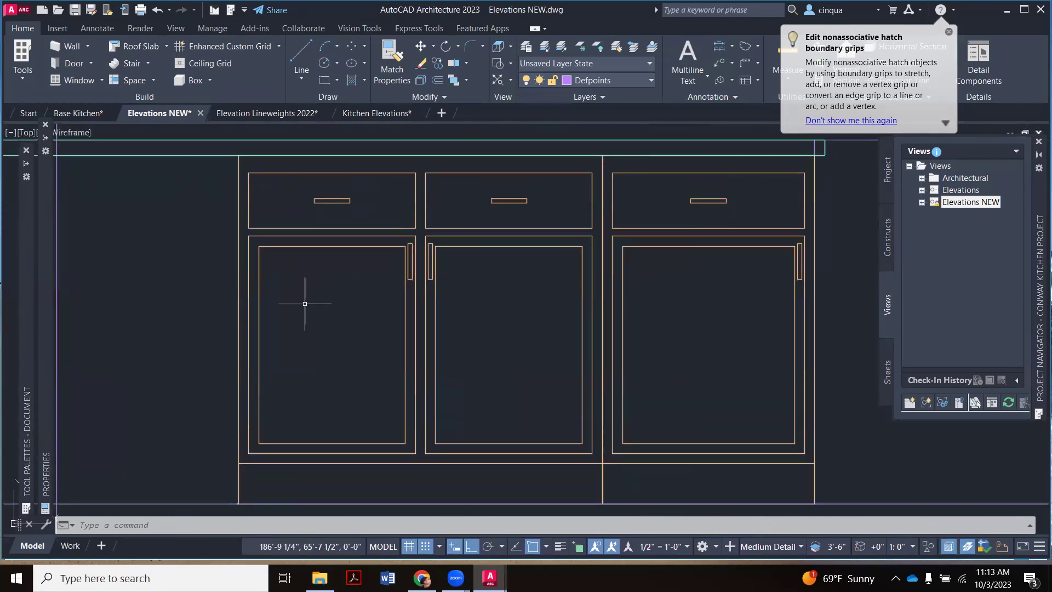
{"action": "scroll", "coordinate": [410, 217], "scroll_direction": "up", "scroll_amount": 2}
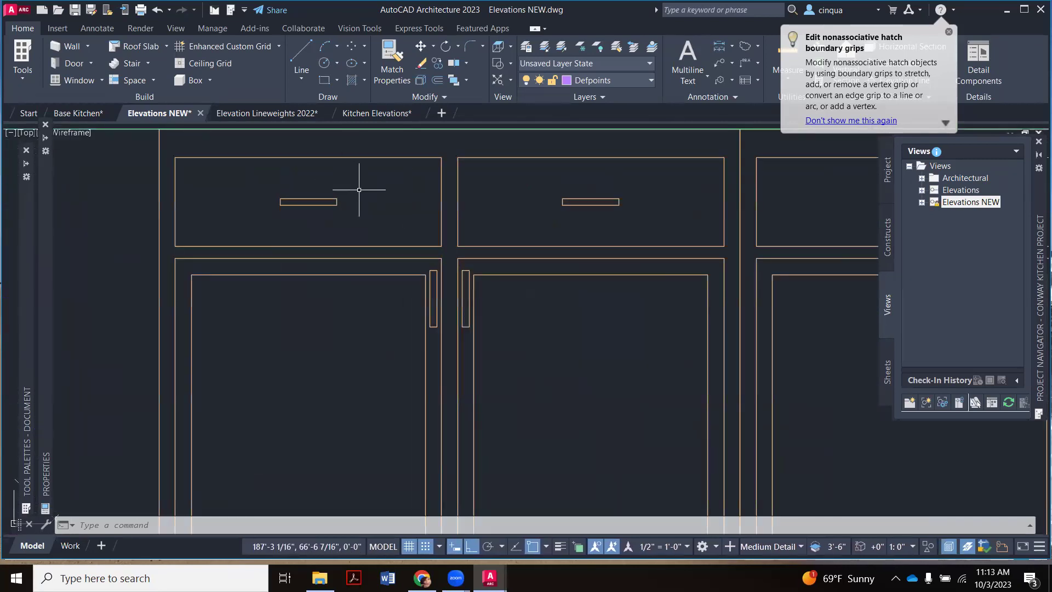
{"action": "scroll", "coordinate": [357, 183], "scroll_direction": "down", "scroll_amount": 4}
{"action": "scroll", "coordinate": [347, 235], "scroll_direction": "down", "scroll_amount": 1}
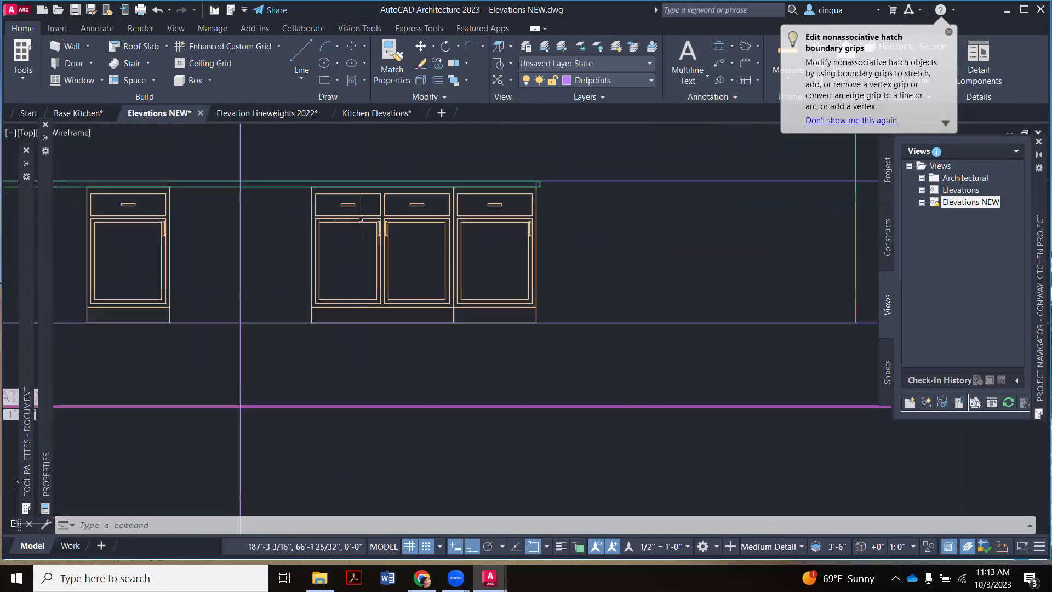
{"action": "scroll", "coordinate": [301, 207], "scroll_direction": "up", "scroll_amount": 1}
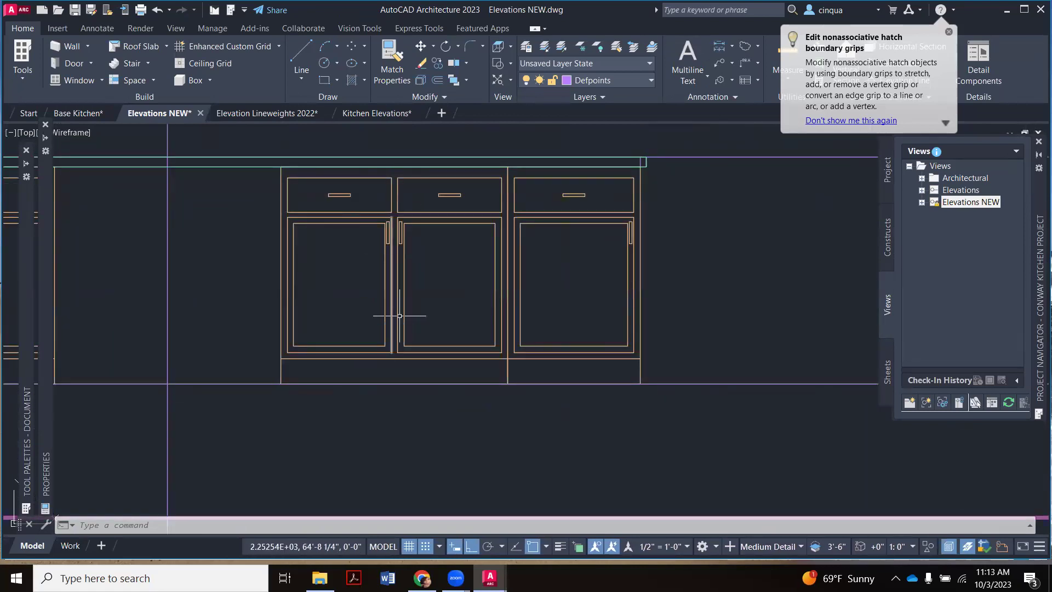
{"action": "scroll", "coordinate": [399, 313], "scroll_direction": "down", "scroll_amount": 4}
{"action": "scroll", "coordinate": [424, 280], "scroll_direction": "up", "scroll_amount": 2}
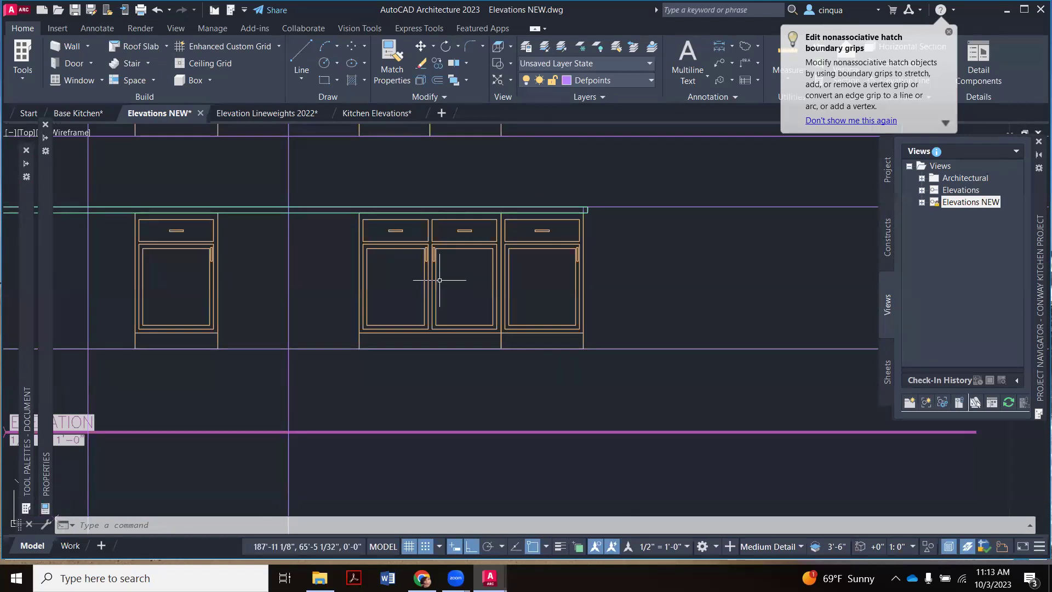
{"action": "scroll", "coordinate": [439, 280], "scroll_direction": "down", "scroll_amount": 6}
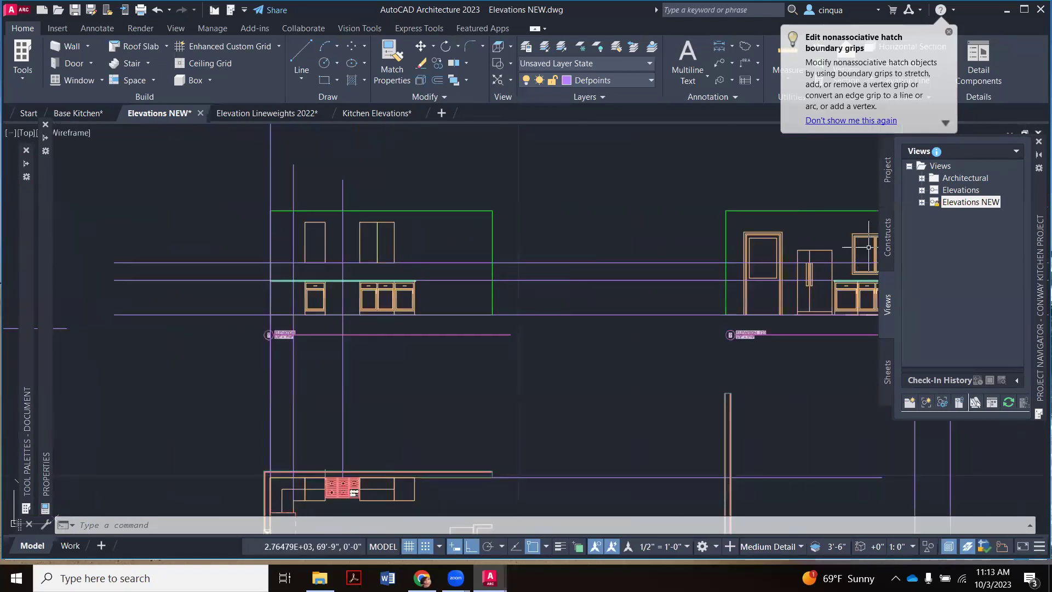
{"action": "scroll", "coordinate": [868, 247], "scroll_direction": "up", "scroll_amount": 4}
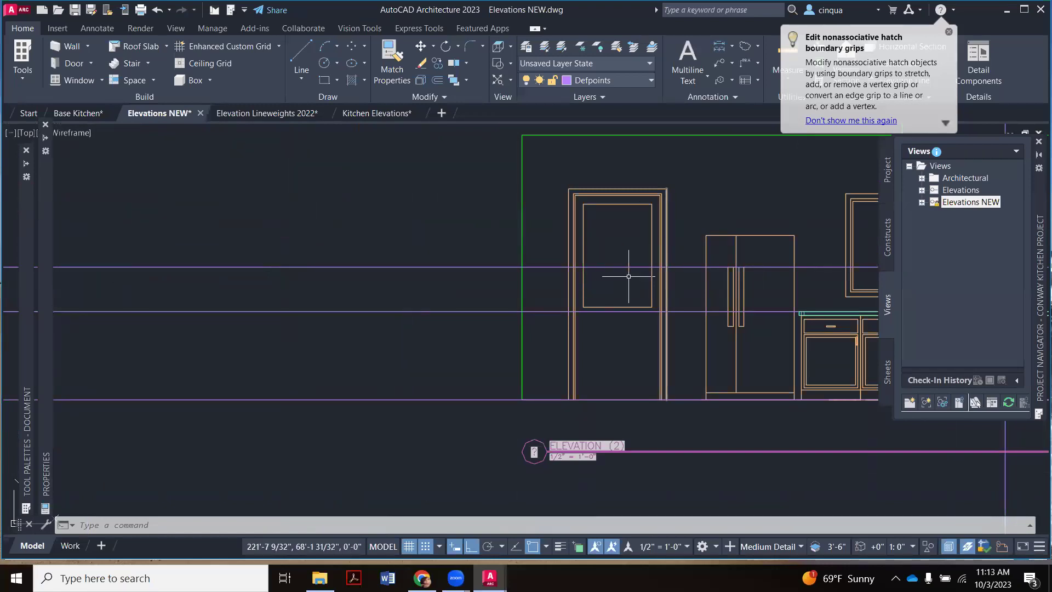
{"action": "scroll", "coordinate": [631, 246], "scroll_direction": "down", "scroll_amount": 2}
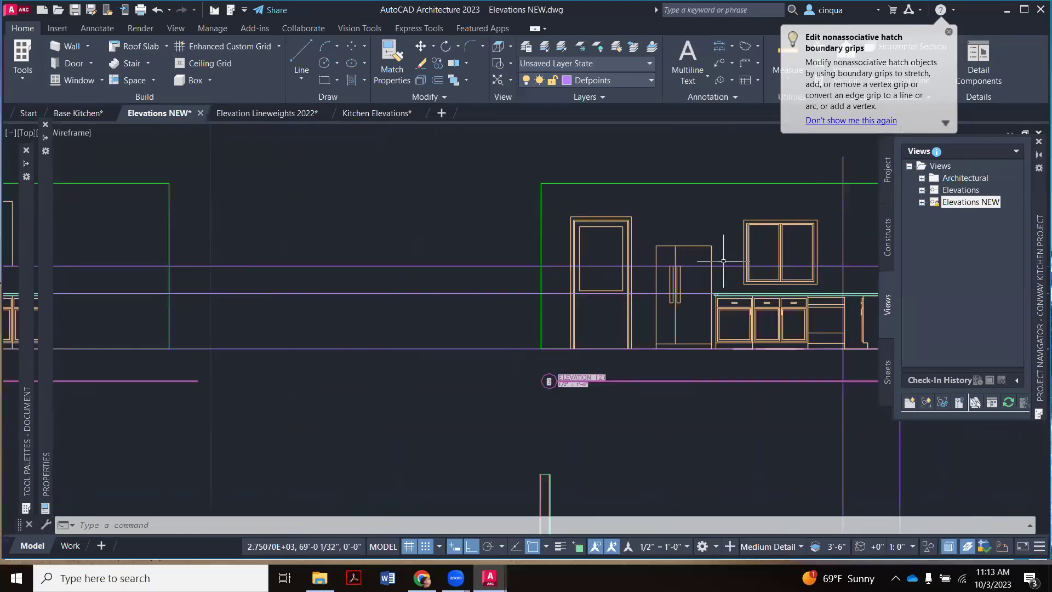
{"action": "scroll", "coordinate": [770, 263], "scroll_direction": "down", "scroll_amount": 2}
{"action": "scroll", "coordinate": [850, 285], "scroll_direction": "up", "scroll_amount": 2}
{"action": "scroll", "coordinate": [641, 261], "scroll_direction": "down", "scroll_amount": 3}
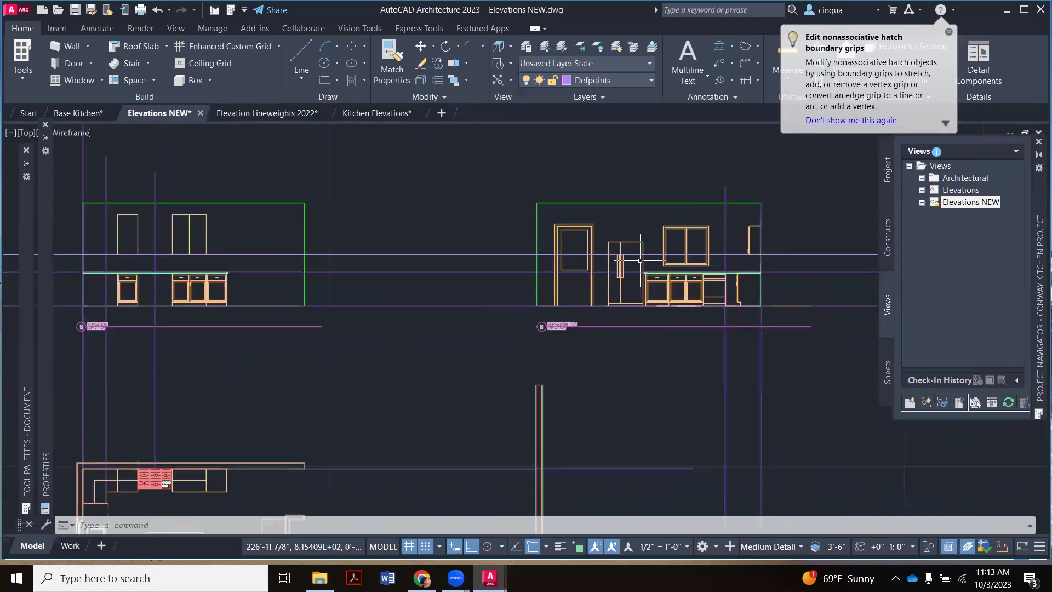
{"action": "scroll", "coordinate": [493, 272], "scroll_direction": "up", "scroll_amount": 1}
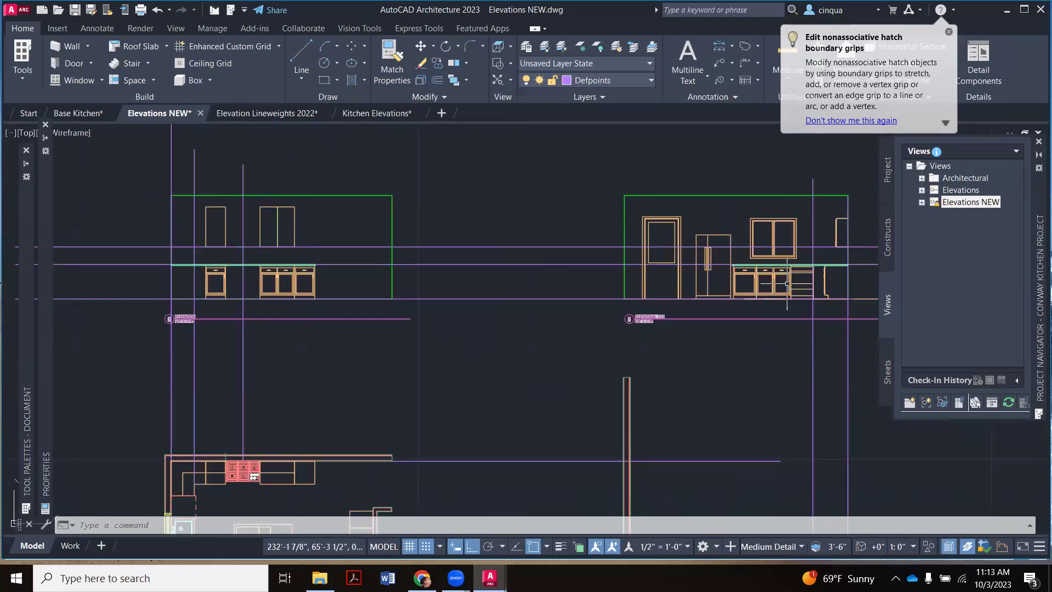
{"action": "scroll", "coordinate": [770, 283], "scroll_direction": "up", "scroll_amount": 2}
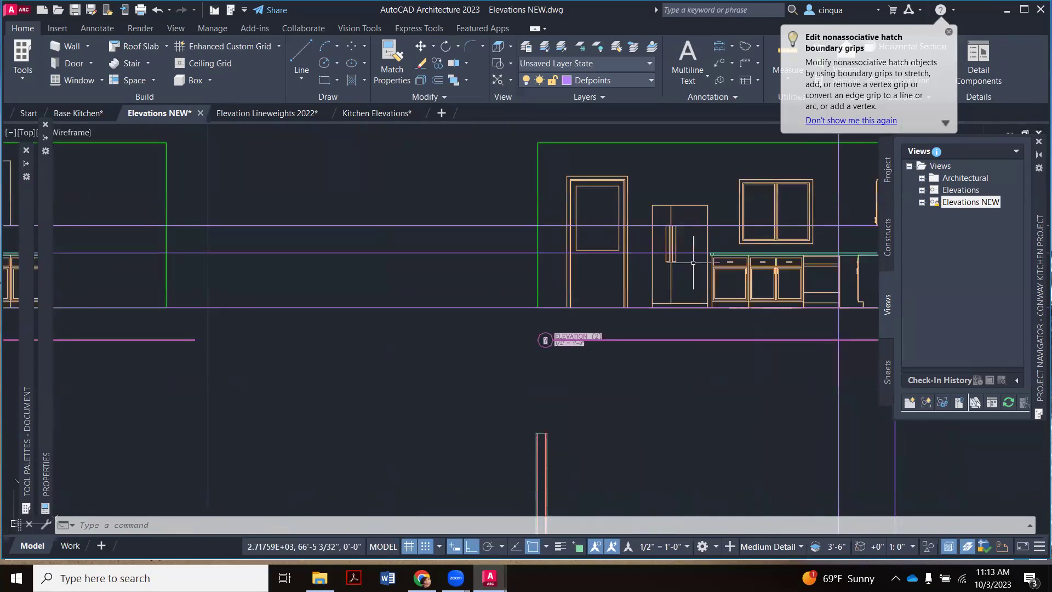
{"action": "scroll", "coordinate": [694, 264], "scroll_direction": "down", "scroll_amount": 2}
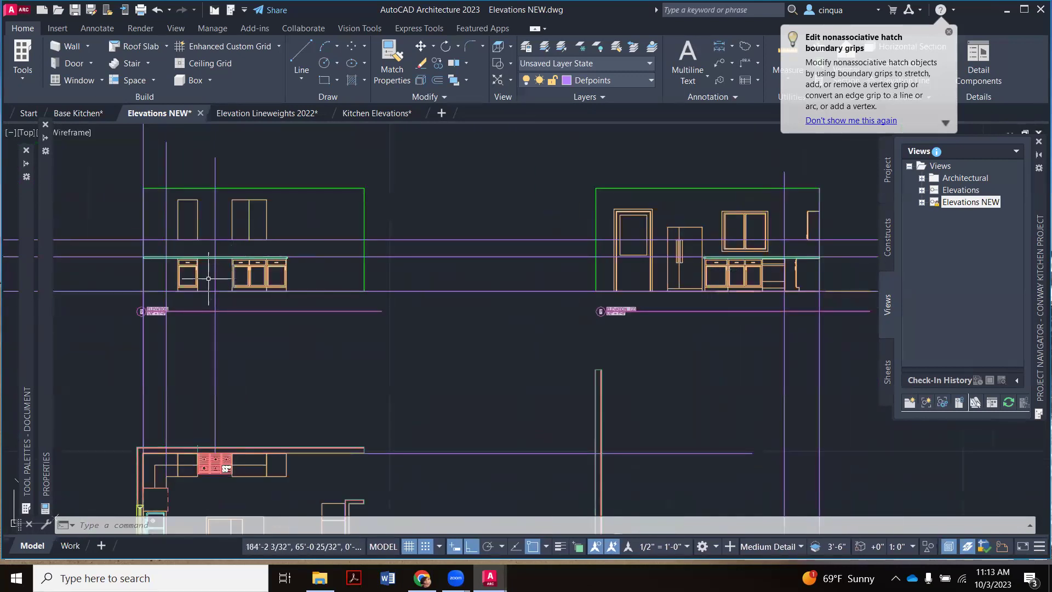
{"action": "scroll", "coordinate": [208, 278], "scroll_direction": "up", "scroll_amount": 5}
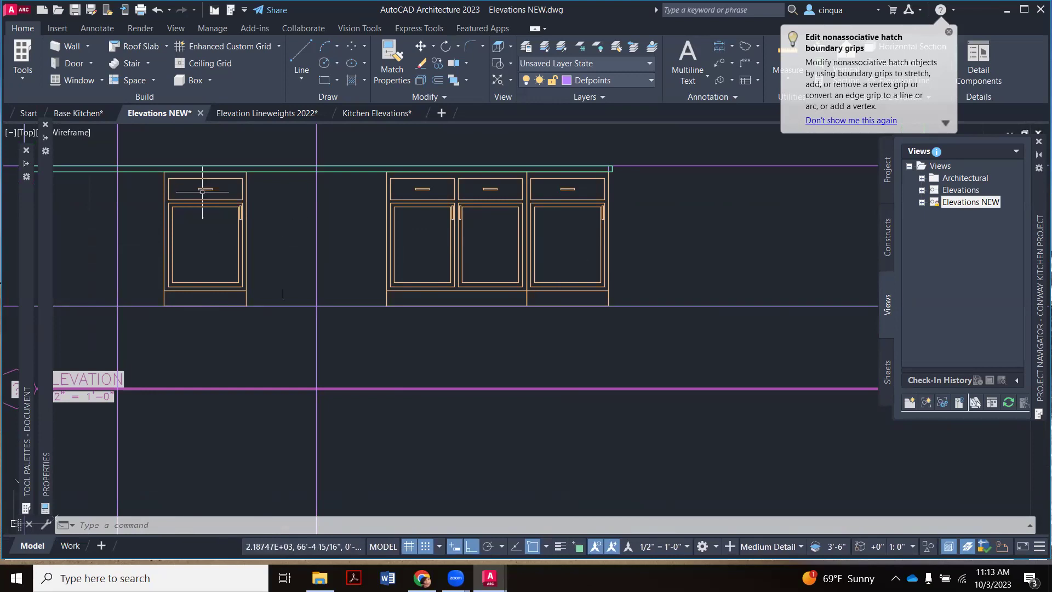
{"action": "scroll", "coordinate": [199, 189], "scroll_direction": "up", "scroll_amount": 2}
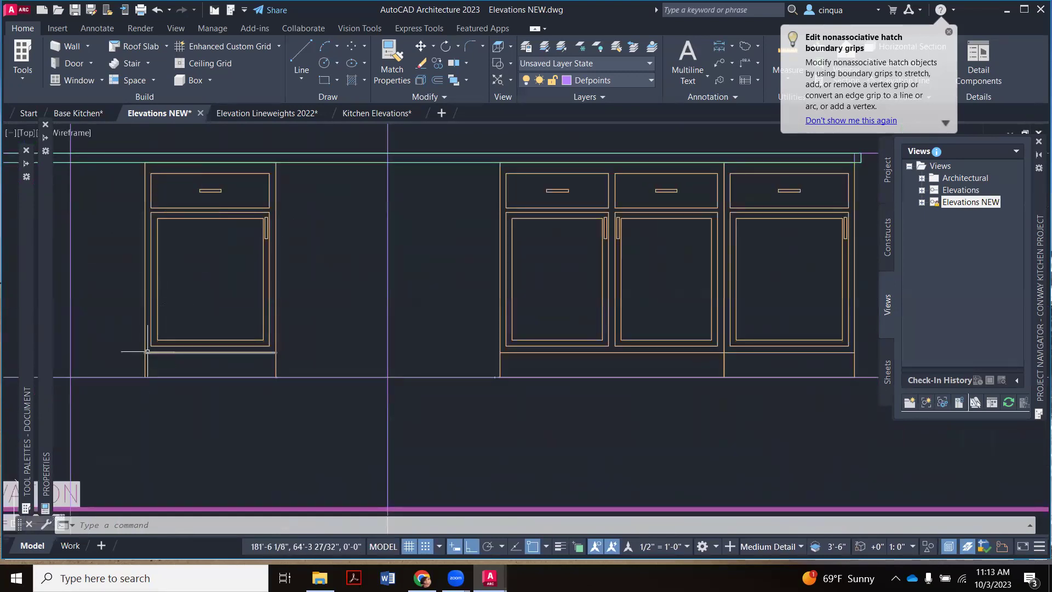
{"action": "scroll", "coordinate": [234, 308], "scroll_direction": "down", "scroll_amount": 5}
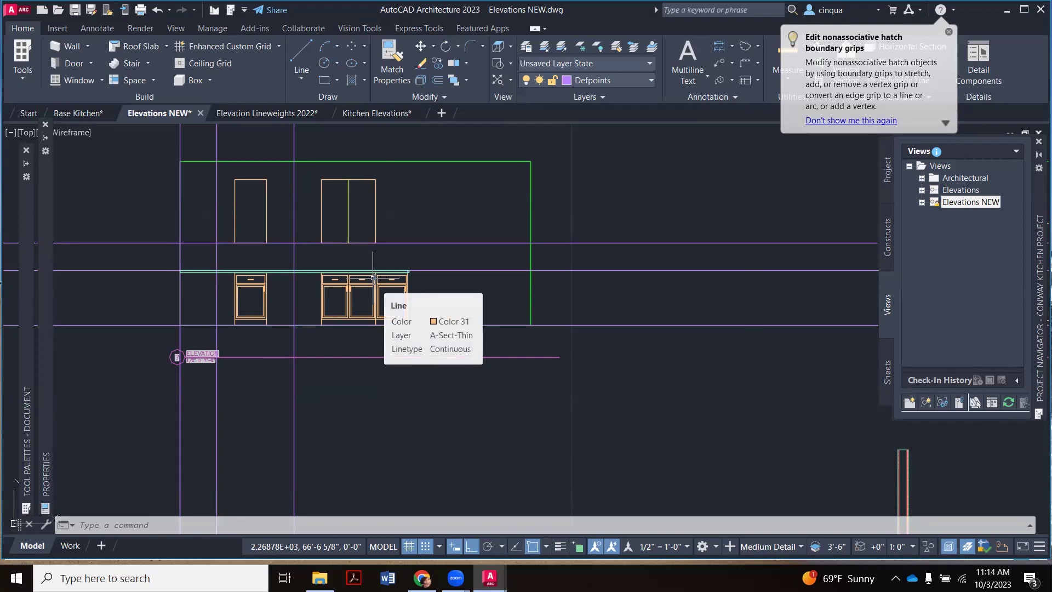
{"action": "scroll", "coordinate": [374, 278], "scroll_direction": "down", "scroll_amount": 3}
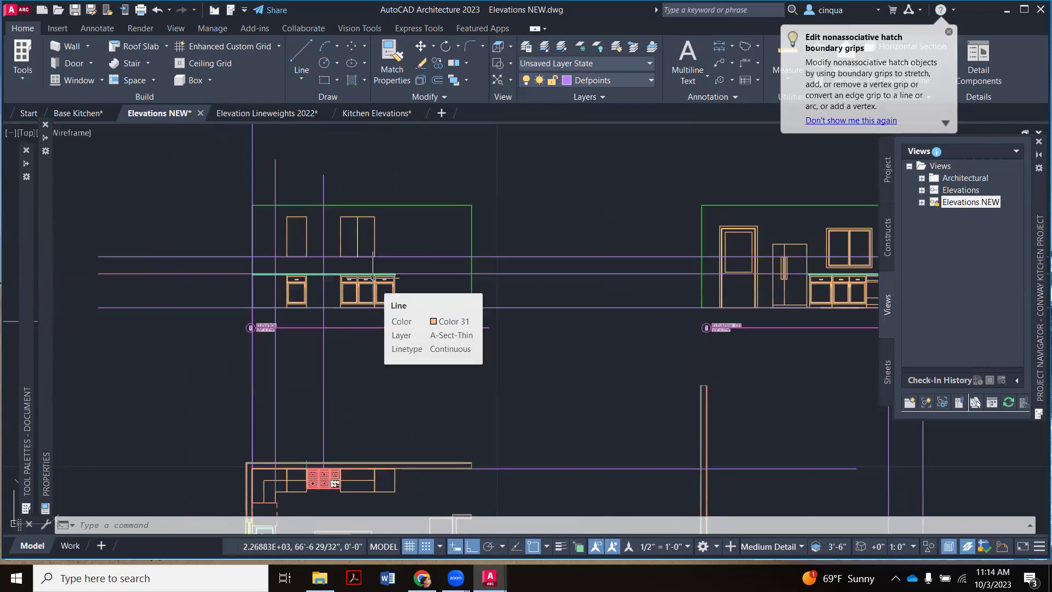
{"action": "scroll", "coordinate": [373, 279], "scroll_direction": "down", "scroll_amount": 3}
{"action": "scroll", "coordinate": [481, 289], "scroll_direction": "down", "scroll_amount": 2}
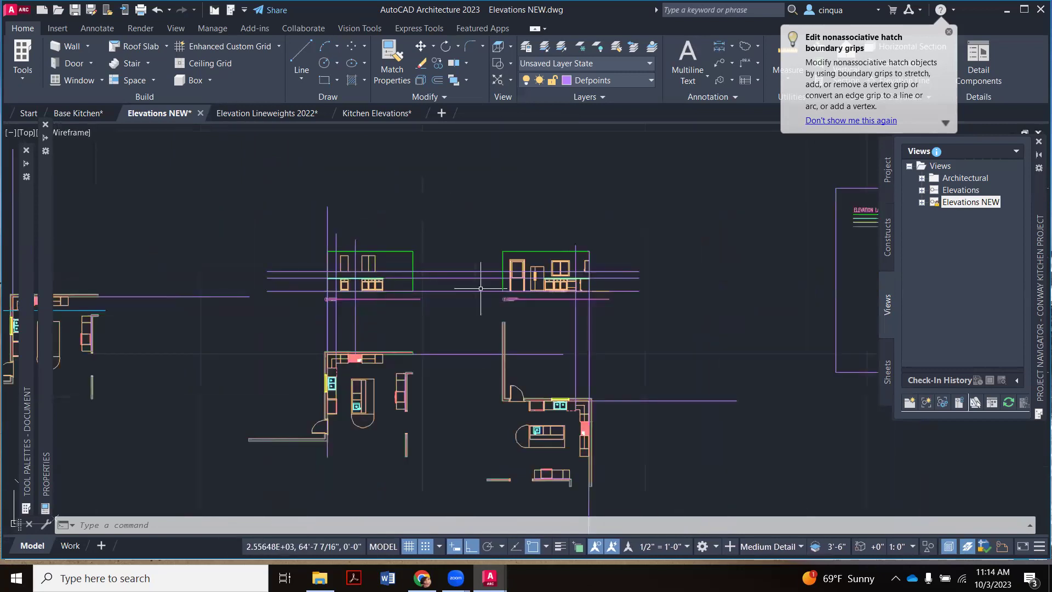
{"action": "scroll", "coordinate": [481, 288], "scroll_direction": "up", "scroll_amount": 2}
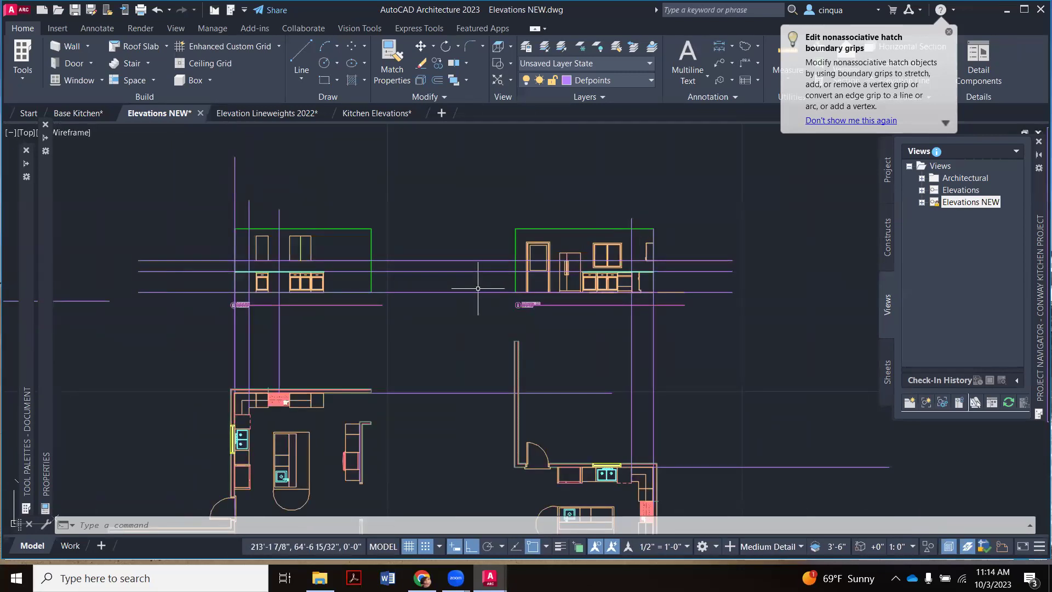
{"action": "scroll", "coordinate": [241, 264], "scroll_direction": "up", "scroll_amount": 5}
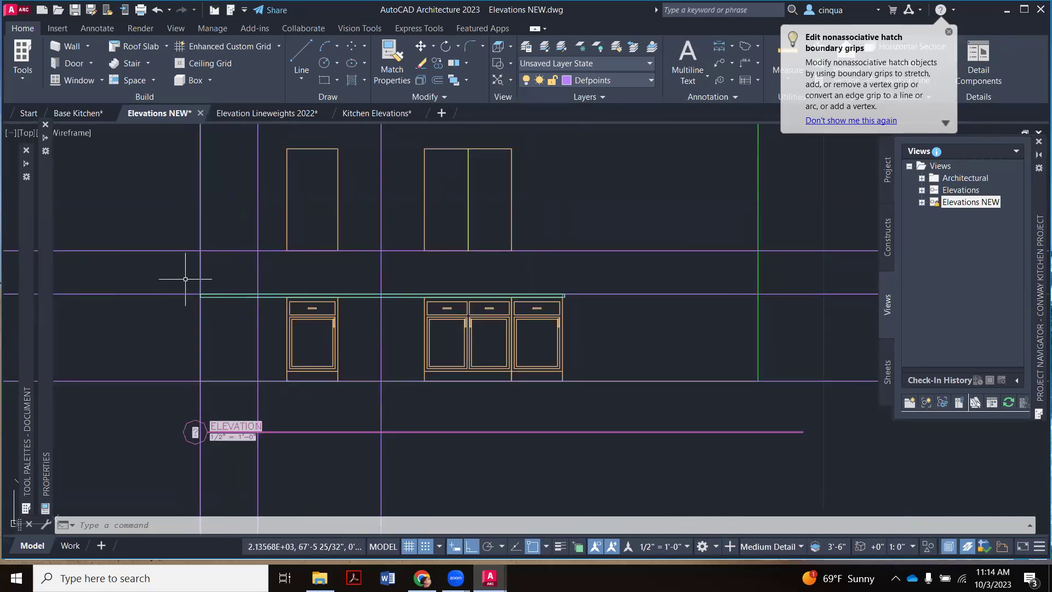
{"action": "scroll", "coordinate": [238, 293], "scroll_direction": "down", "scroll_amount": 5}
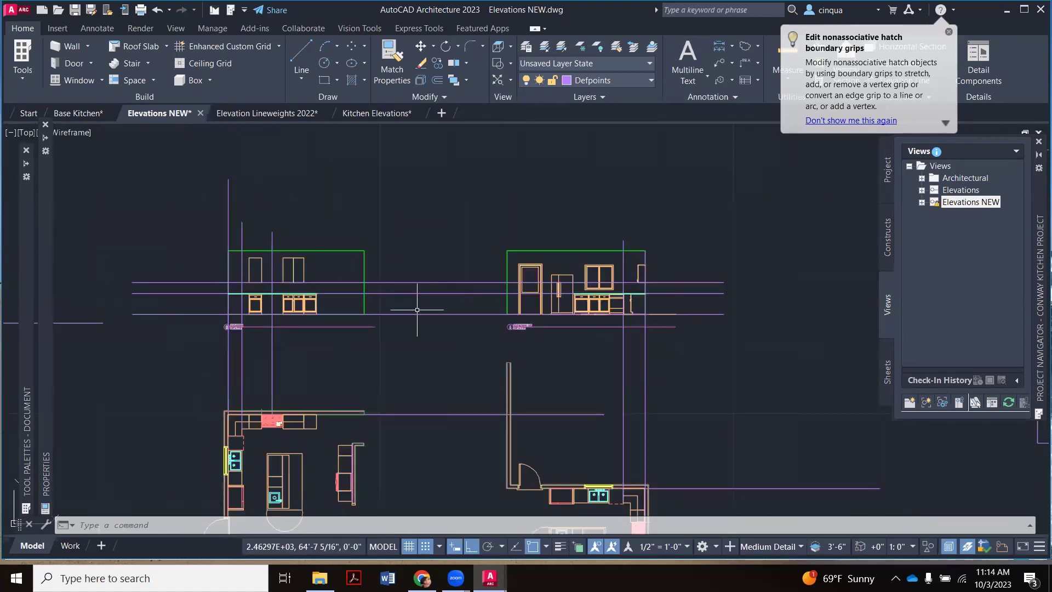
{"action": "scroll", "coordinate": [417, 310], "scroll_direction": "up", "scroll_amount": 2}
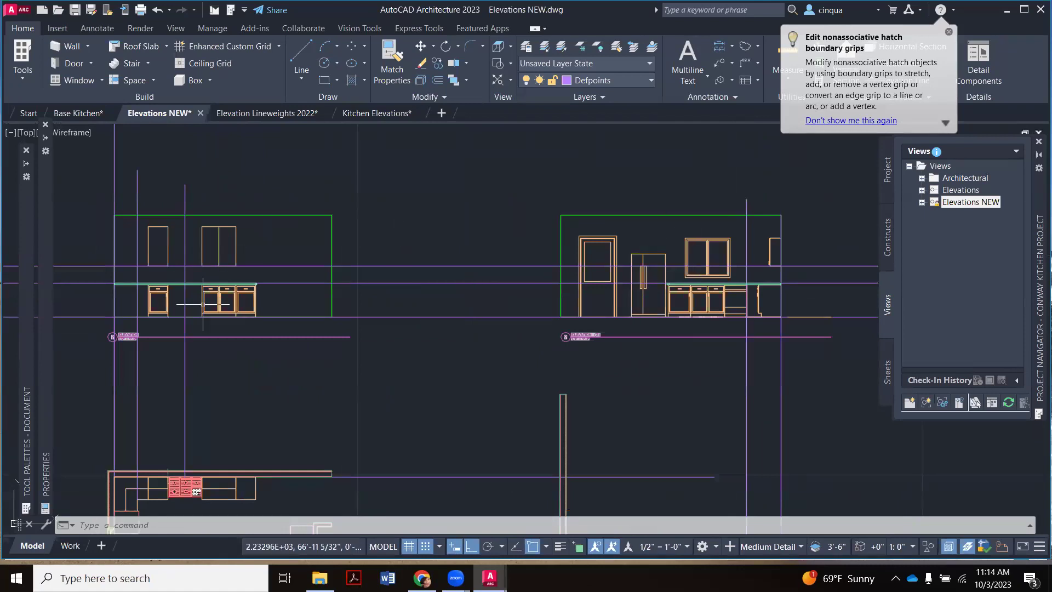